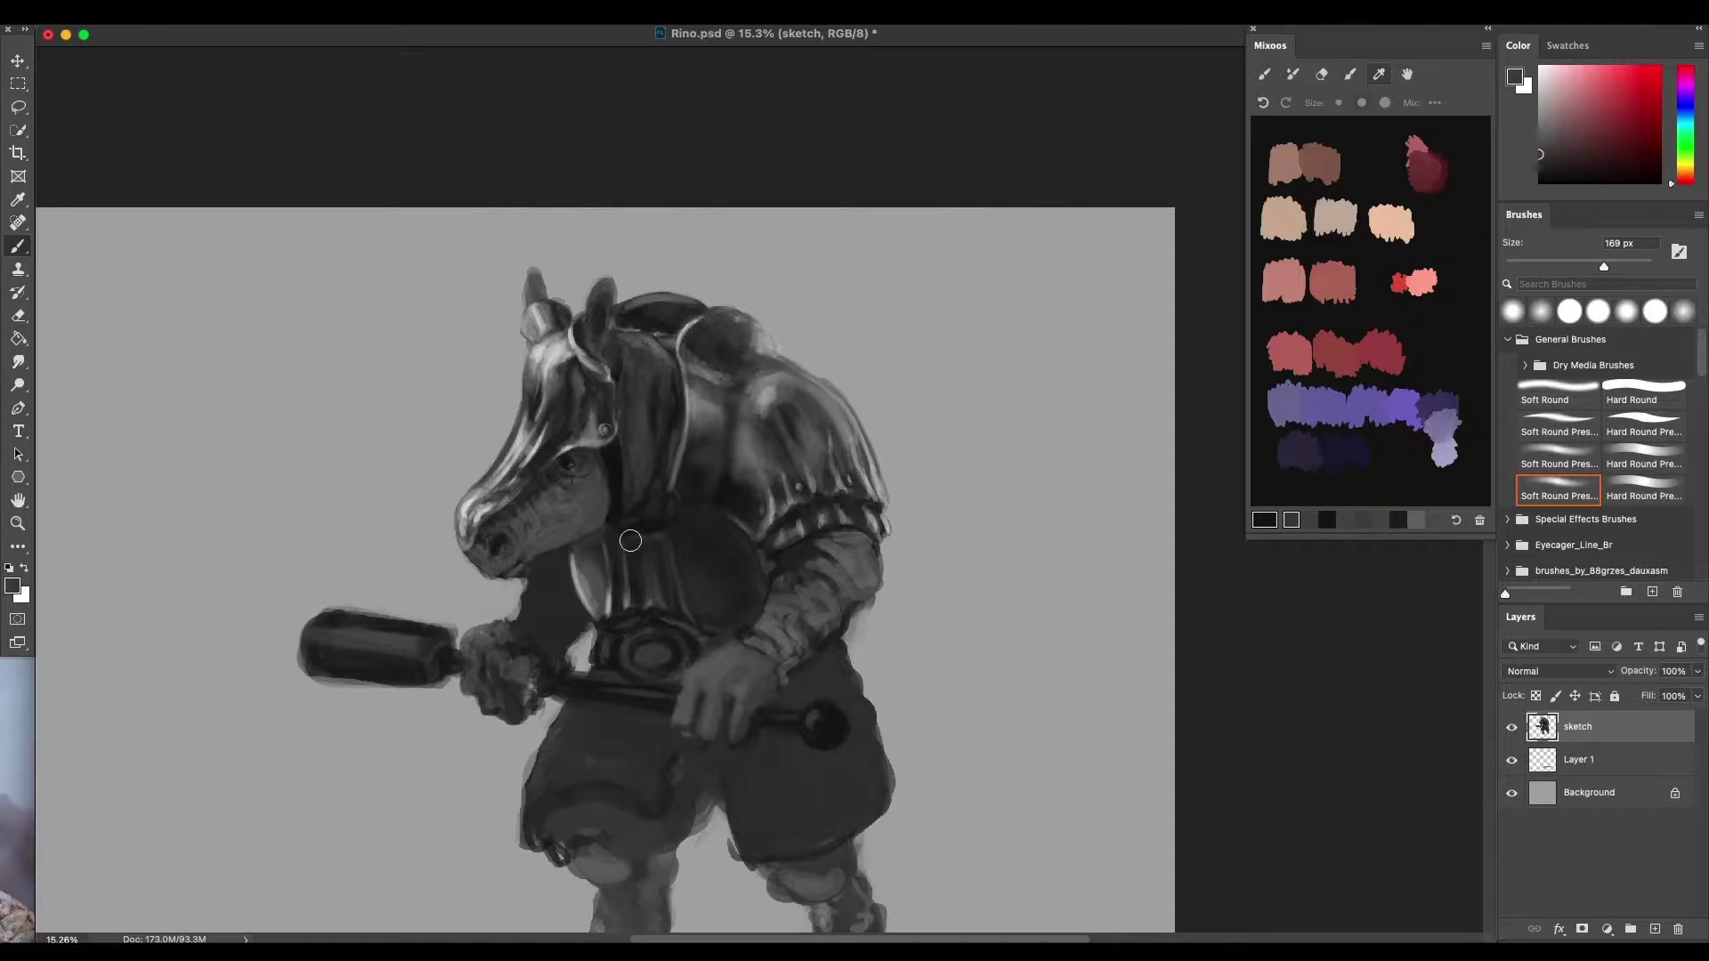
Extend the horse's cheek and jaw into the neck with sampled dark grey, using a soft brush of about 99 px
{"action": "scroll", "coordinate": [633, 528], "scroll_direction": "up", "scroll_amount": 2}
{"action": "scroll", "coordinate": [630, 520], "scroll_direction": "up", "scroll_amount": 2}
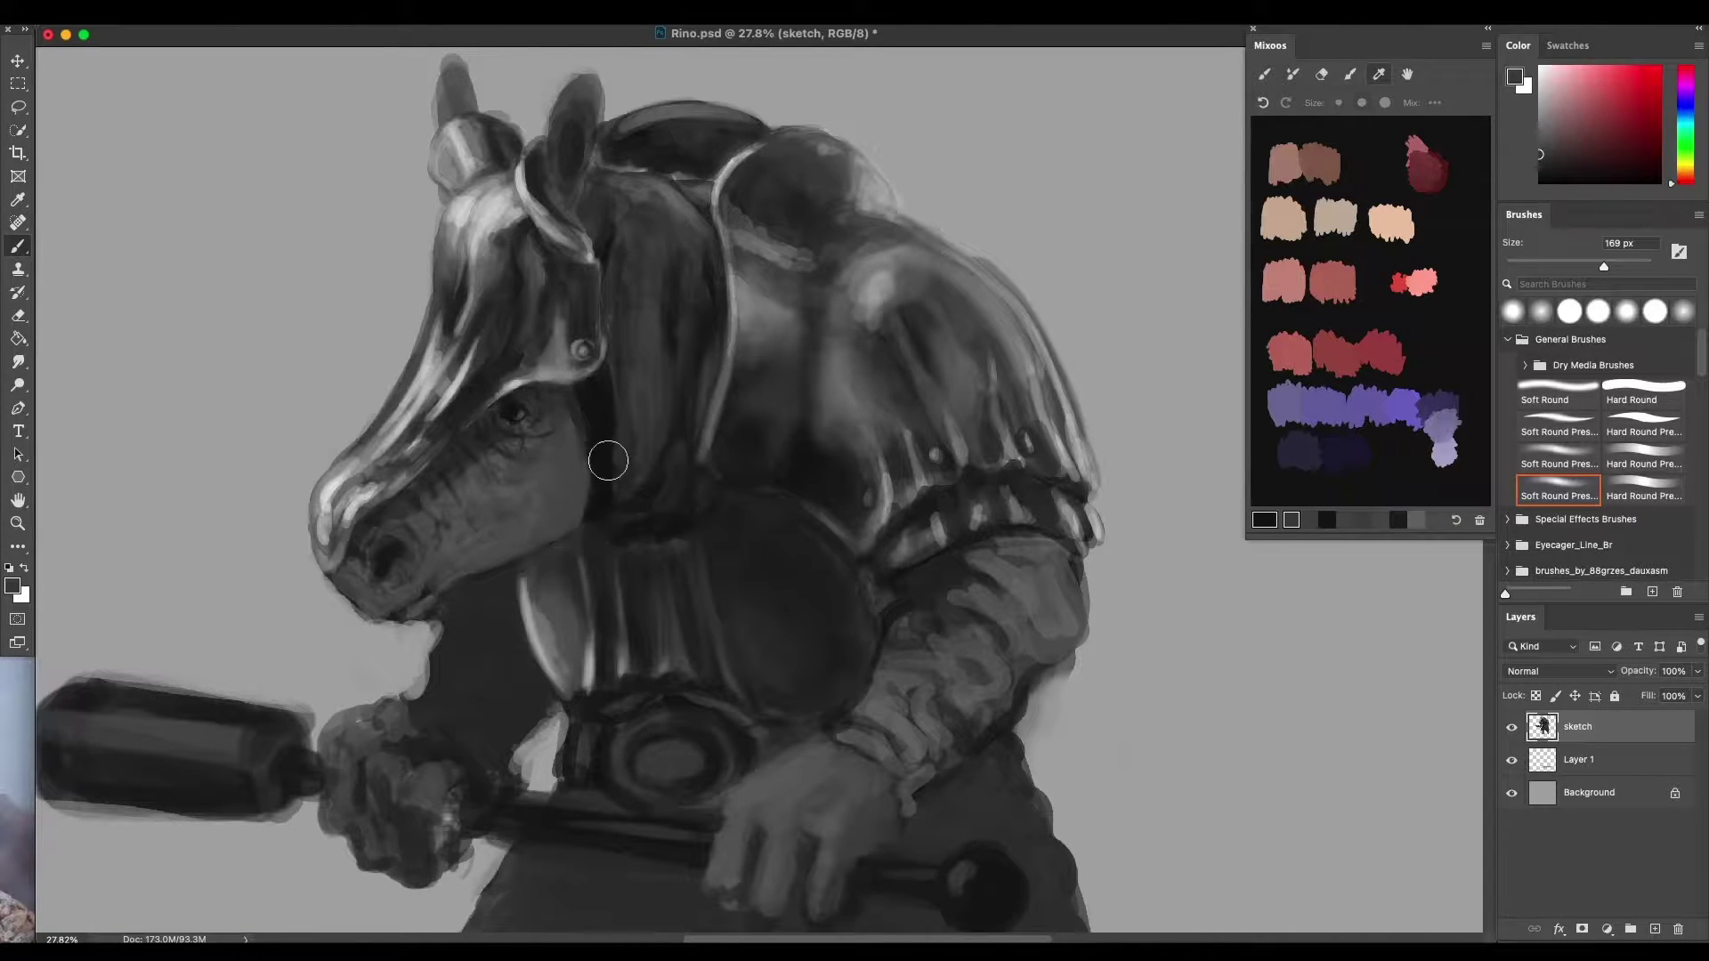
{"action": "left_click", "coordinate": [580, 490], "text": "alt"}
{"action": "left_click", "coordinate": [586, 514], "text": "ctrl+alt"}
{"action": "left_click_drag", "start_coordinate": [582, 510], "coordinate": [582, 483]}
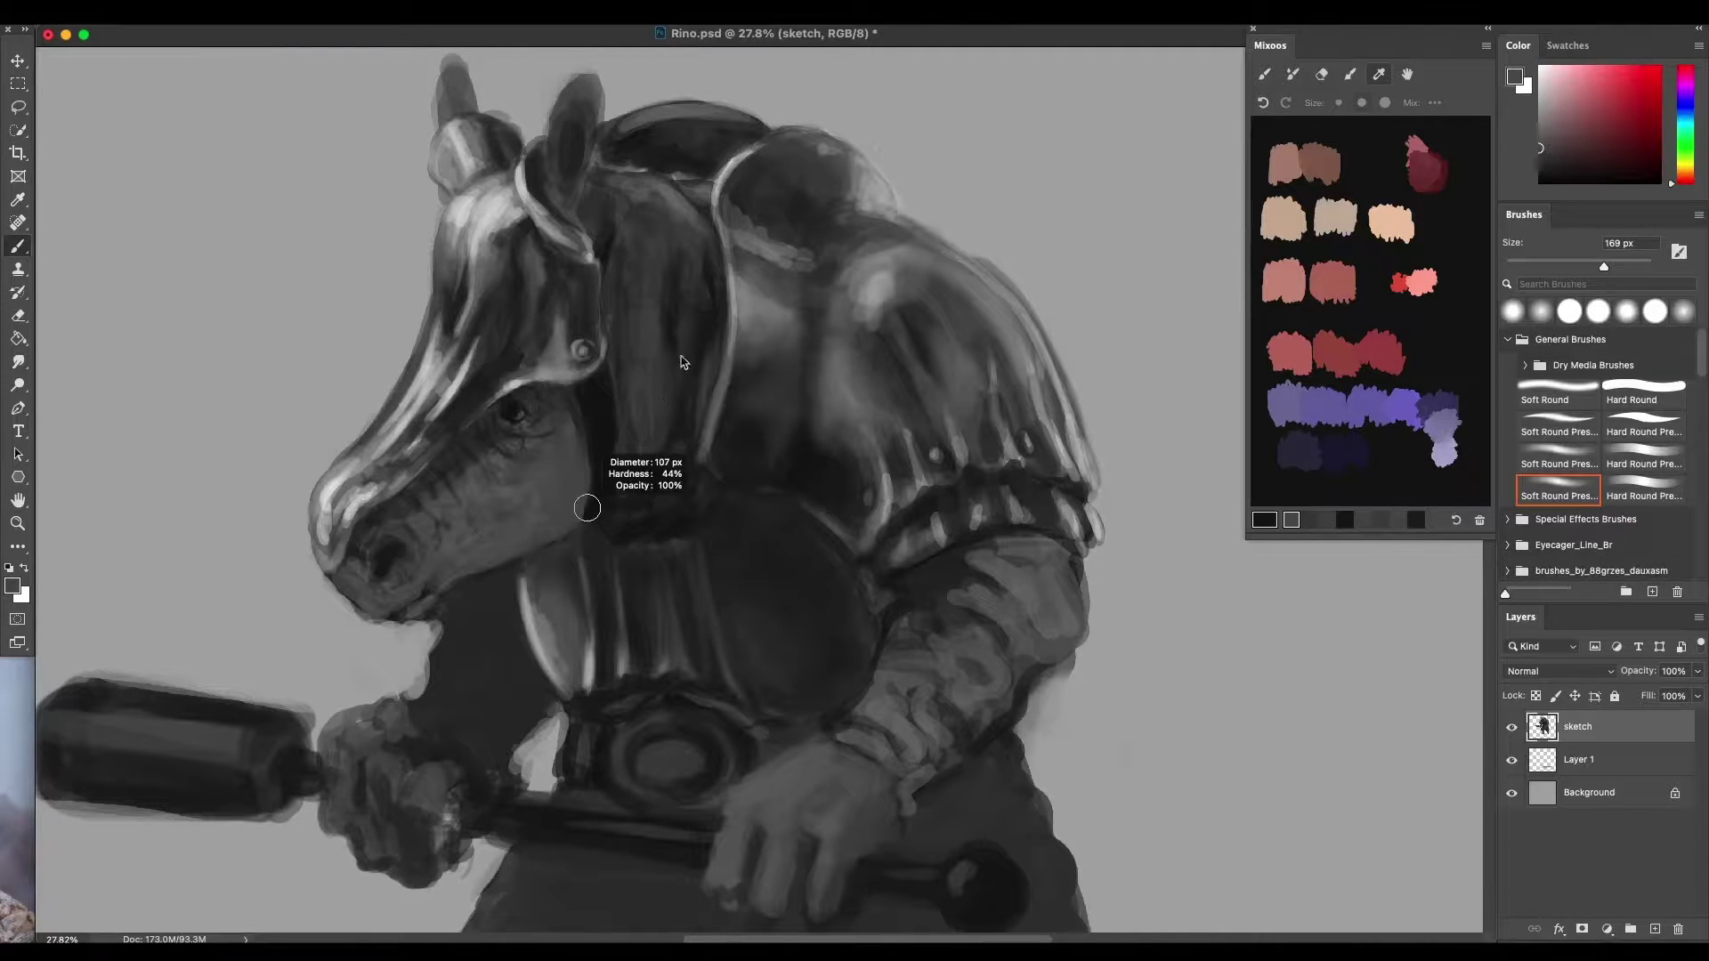
{"action": "mouse_move", "coordinate": [662, 423]}
{"action": "left_mouse_down"}
{"action": "mouse_move", "coordinate": [634, 221]}
{"action": "mouse_move", "coordinate": [663, 380]}
{"action": "mouse_move", "coordinate": [644, 469]}
{"action": "mouse_move", "coordinate": [661, 383]}
{"action": "mouse_move", "coordinate": [647, 455]}
{"action": "mouse_move", "coordinate": [591, 521]}
{"action": "mouse_move", "coordinate": [516, 547]}
{"action": "mouse_move", "coordinate": [636, 455]}
{"action": "mouse_move", "coordinate": [657, 404]}
{"action": "mouse_move", "coordinate": [561, 531]}
{"action": "mouse_move", "coordinate": [625, 499]}
{"action": "mouse_move", "coordinate": [666, 442]}
{"action": "mouse_move", "coordinate": [662, 367]}
{"action": "mouse_move", "coordinate": [656, 452]}
{"action": "mouse_move", "coordinate": [542, 539]}
{"action": "mouse_move", "coordinate": [644, 473]}
{"action": "mouse_move", "coordinate": [657, 413]}
{"action": "left_mouse_up"}
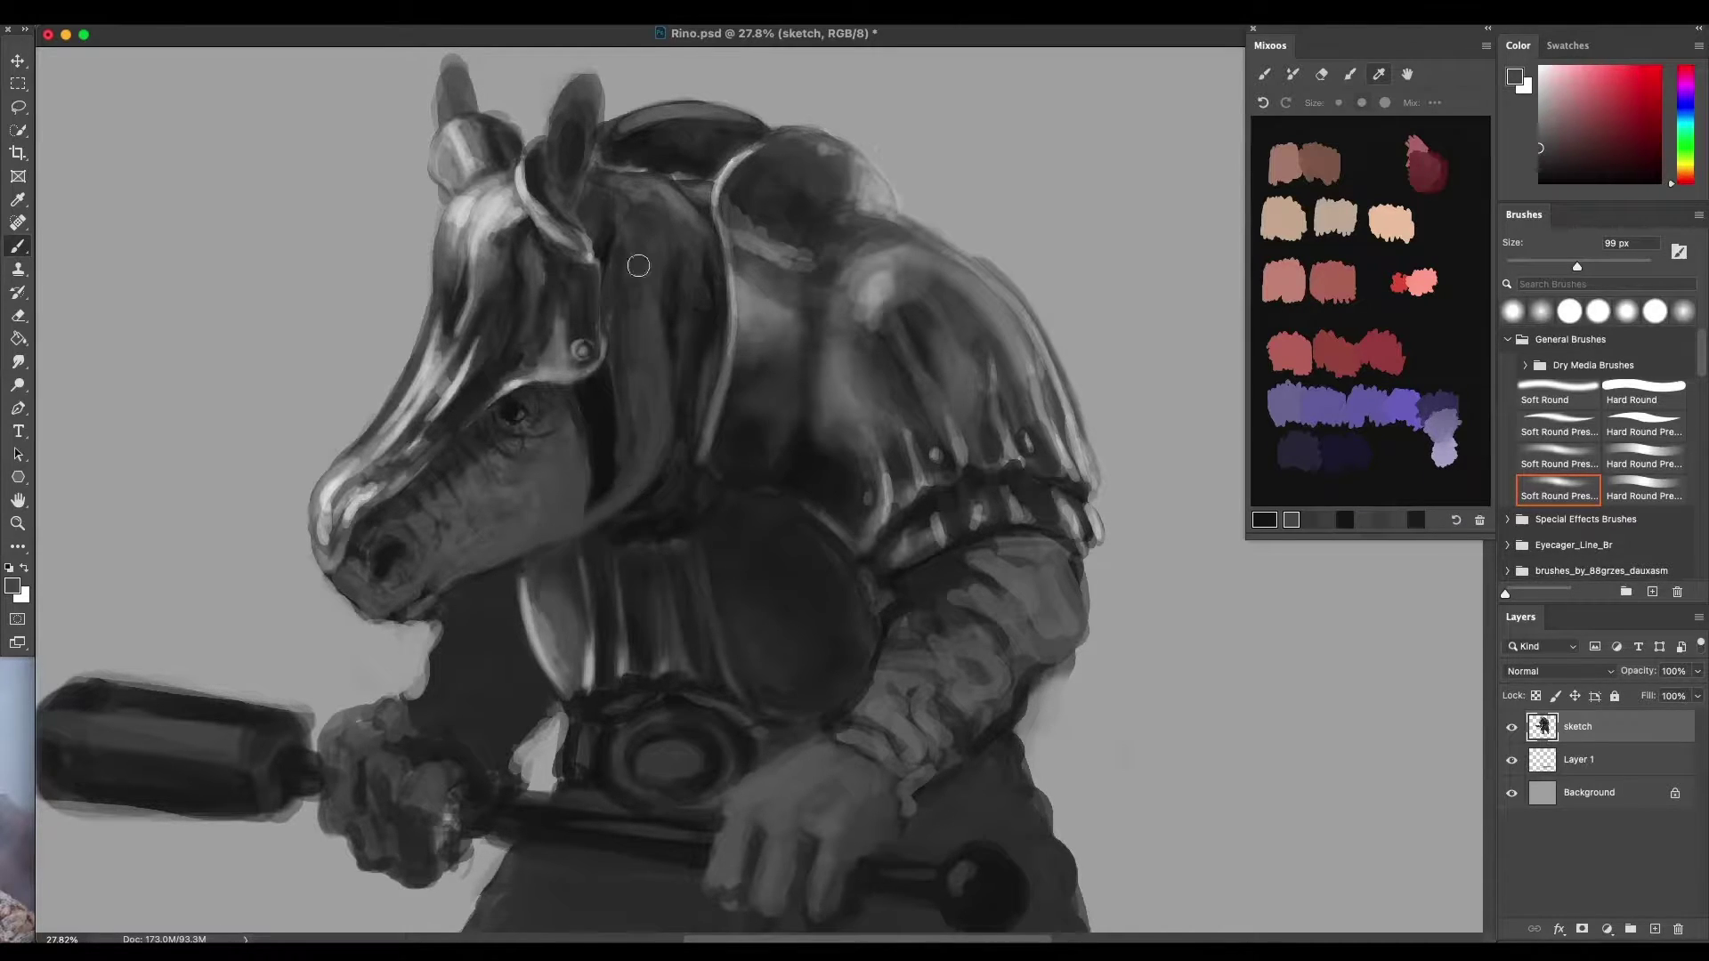
{"action": "scroll", "coordinate": [708, 623], "scroll_direction": "down", "scroll_amount": 3}
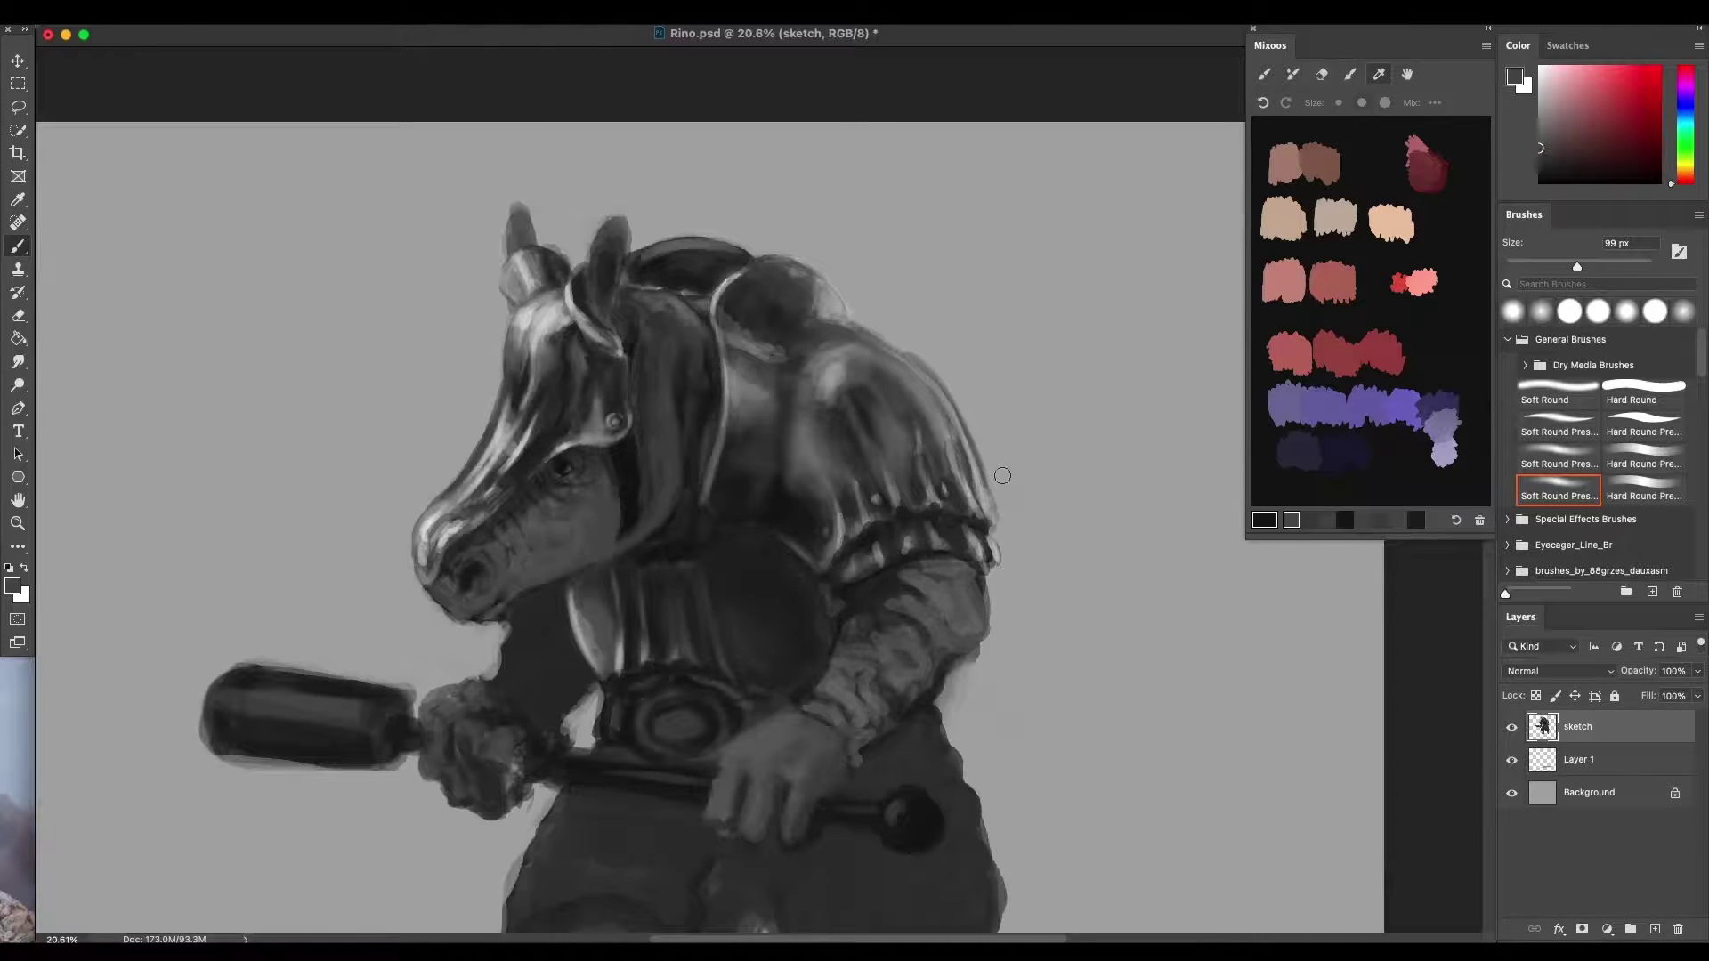
Blend the dark gap behind the eye into the cheek with sampled greys and a 226 px soft brush
{"action": "left_click", "coordinate": [644, 420], "text": "alt"}
{"action": "mouse_move", "coordinate": [650, 450]}
{"action": "left_mouse_down"}
{"action": "mouse_move", "coordinate": [624, 458]}
{"action": "mouse_move", "coordinate": [636, 447]}
{"action": "left_mouse_up"}
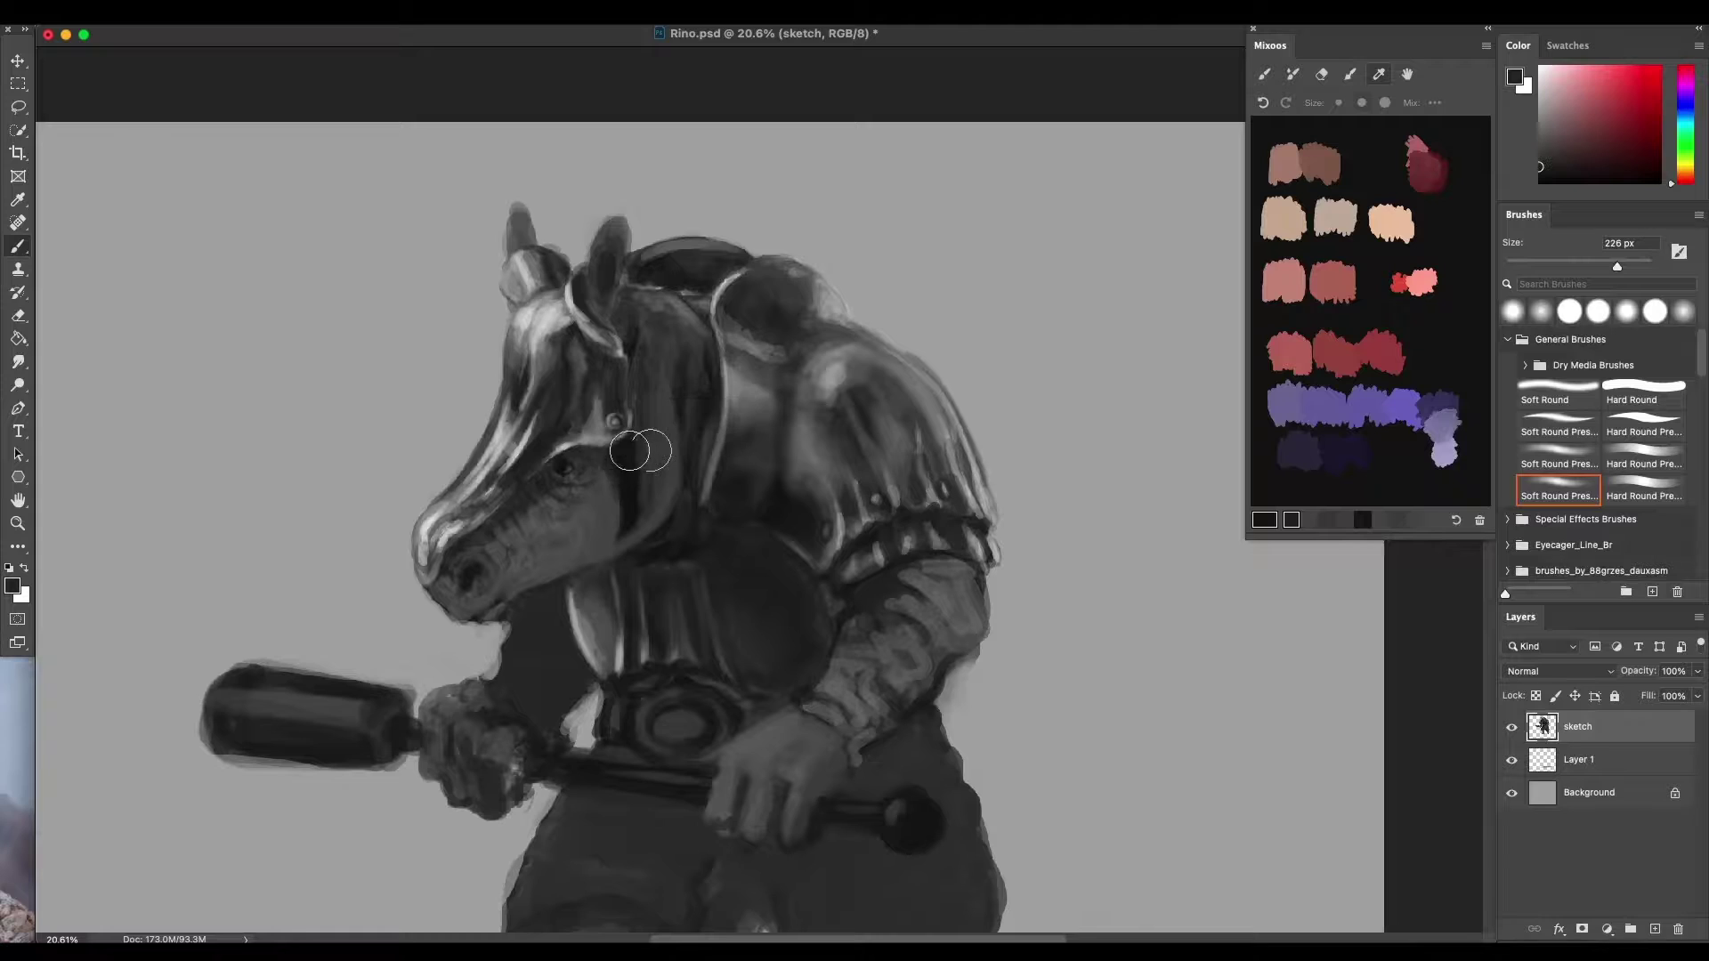
{"action": "left_click", "coordinate": [616, 476], "text": "alt"}
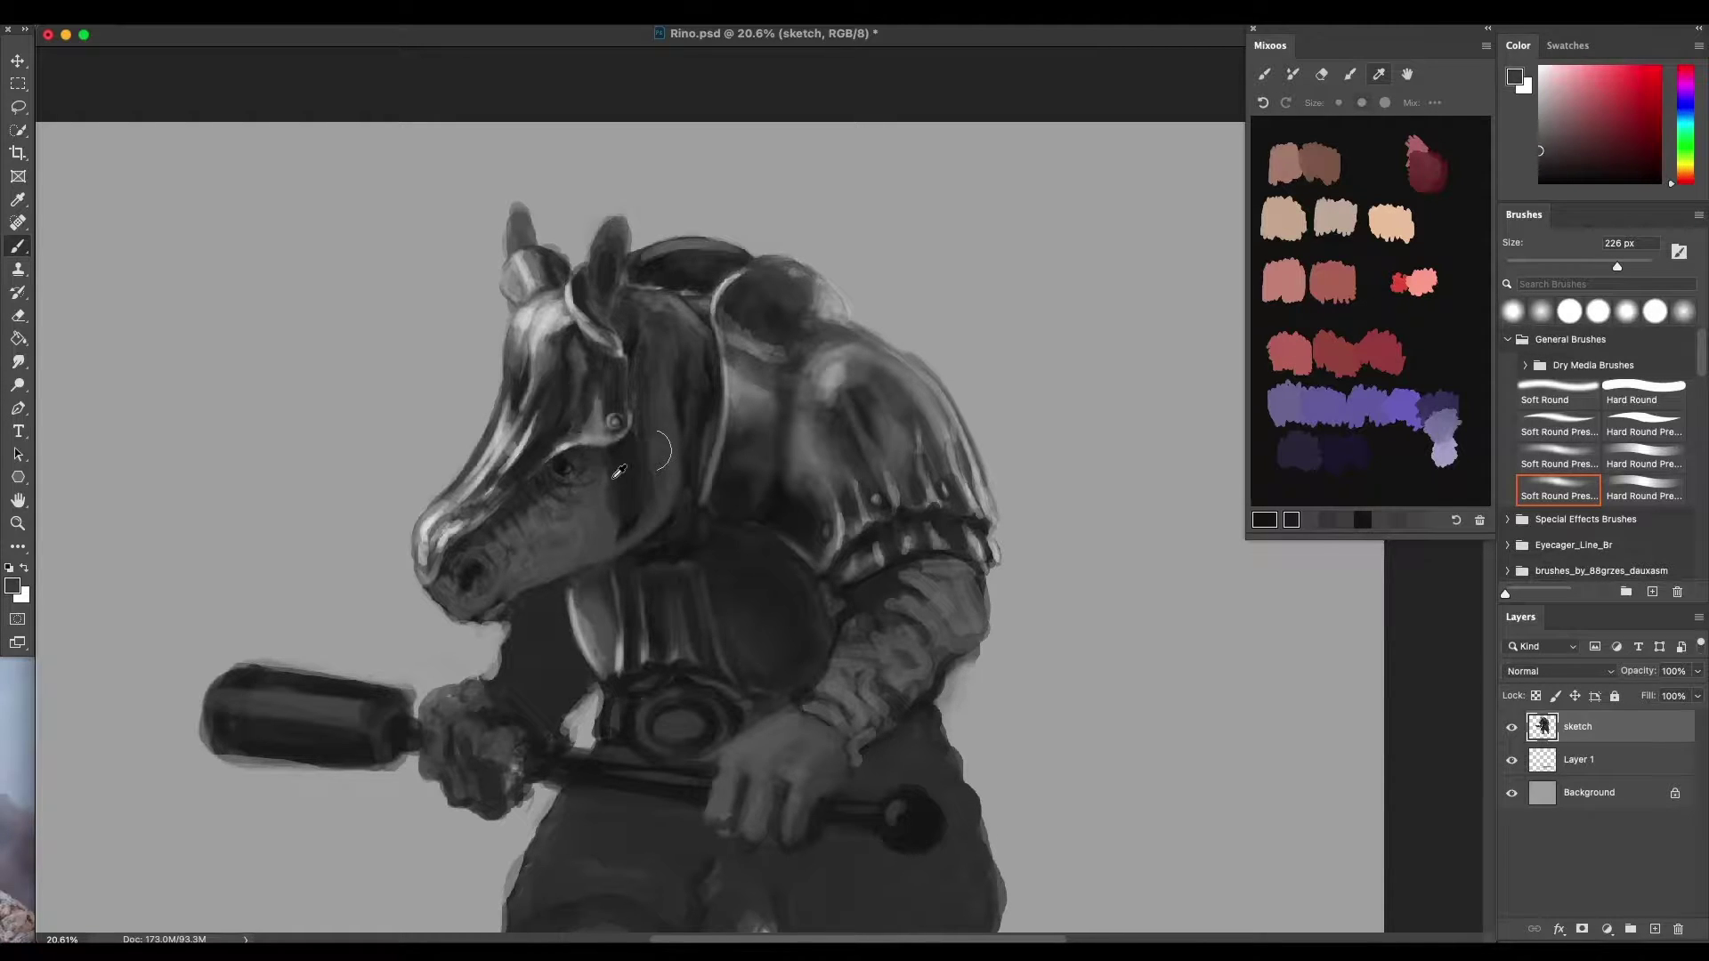
{"action": "mouse_move", "coordinate": [644, 453]}
{"action": "left_mouse_down"}
{"action": "mouse_move", "coordinate": [651, 504]}
{"action": "mouse_move", "coordinate": [606, 522]}
{"action": "mouse_move", "coordinate": [629, 478]}
{"action": "mouse_move", "coordinate": [637, 518]}
{"action": "mouse_move", "coordinate": [652, 449]}
{"action": "mouse_move", "coordinate": [662, 471]}
{"action": "mouse_move", "coordinate": [621, 463]}
{"action": "mouse_move", "coordinate": [650, 444]}
{"action": "left_mouse_up"}
{"action": "left_click", "coordinate": [649, 502], "text": "alt"}
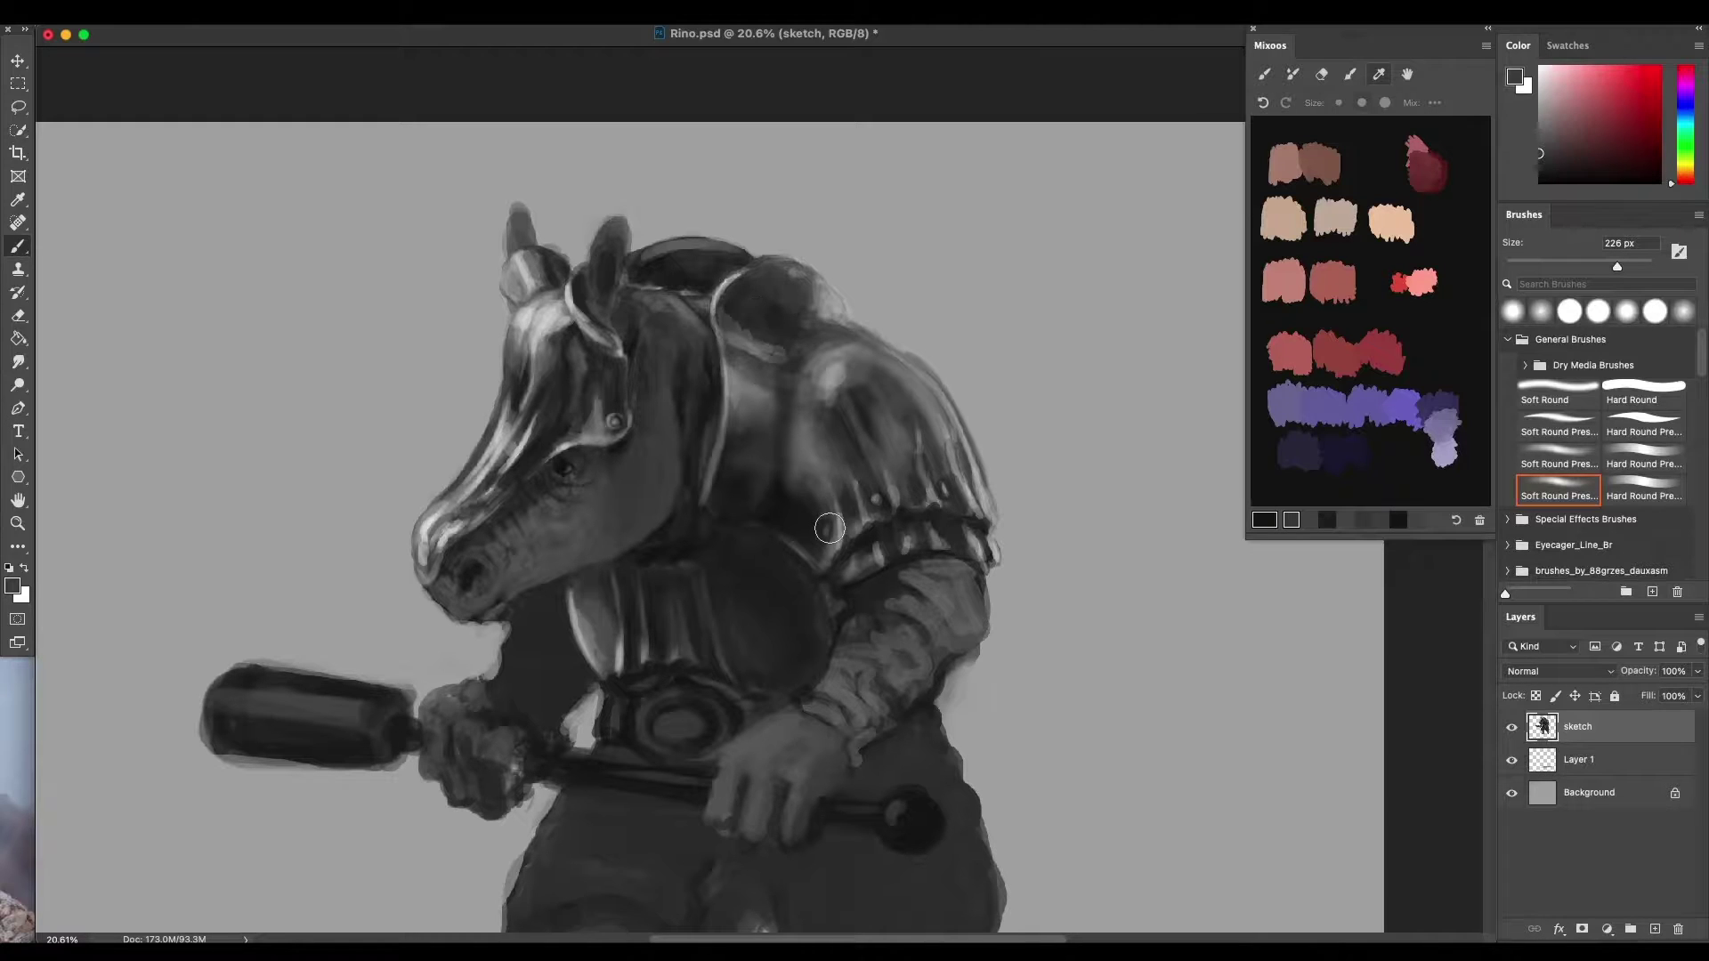
{"action": "scroll", "coordinate": [841, 529], "scroll_direction": "down", "scroll_amount": 1}
{"action": "scroll", "coordinate": [724, 512], "scroll_direction": "up", "scroll_amount": 1}
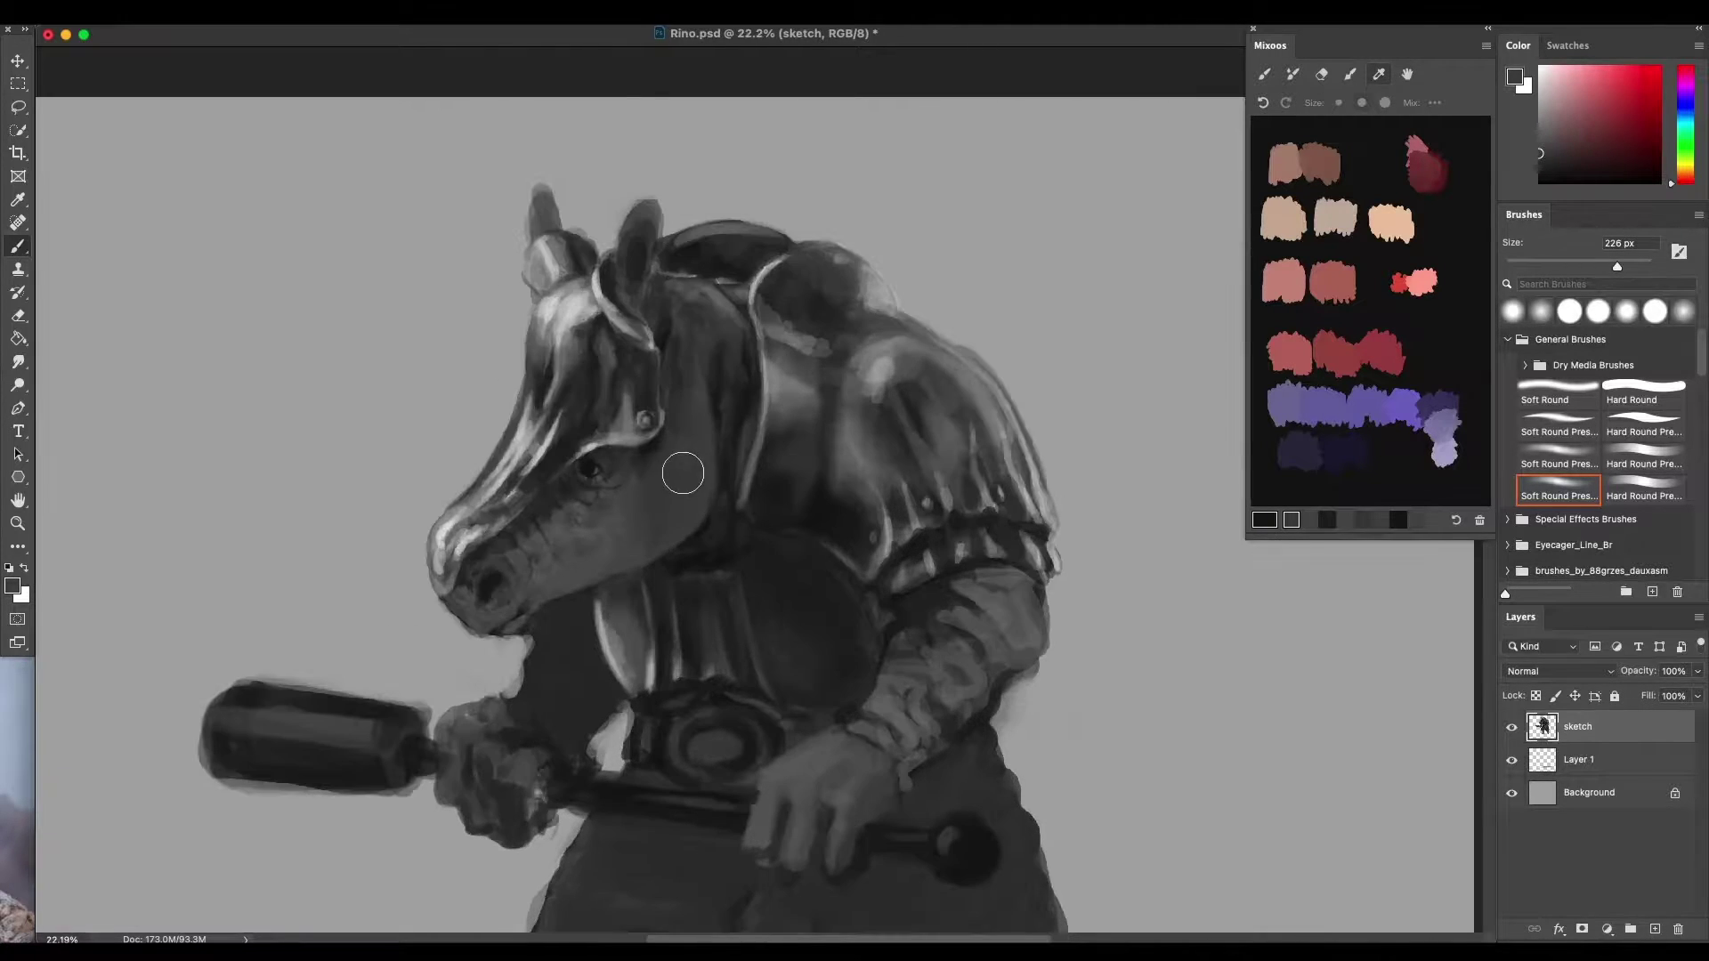
Smooth the cheek and define its rear edge against the mane, reducing the soft brush to 134, 70 and 62 px
{"action": "left_click", "coordinate": [675, 460], "text": "ctrl+alt"}
{"action": "left_click_drag", "start_coordinate": [669, 455], "coordinate": [643, 452]}
{"action": "scroll", "coordinate": [697, 412], "scroll_direction": "up", "scroll_amount": 1}
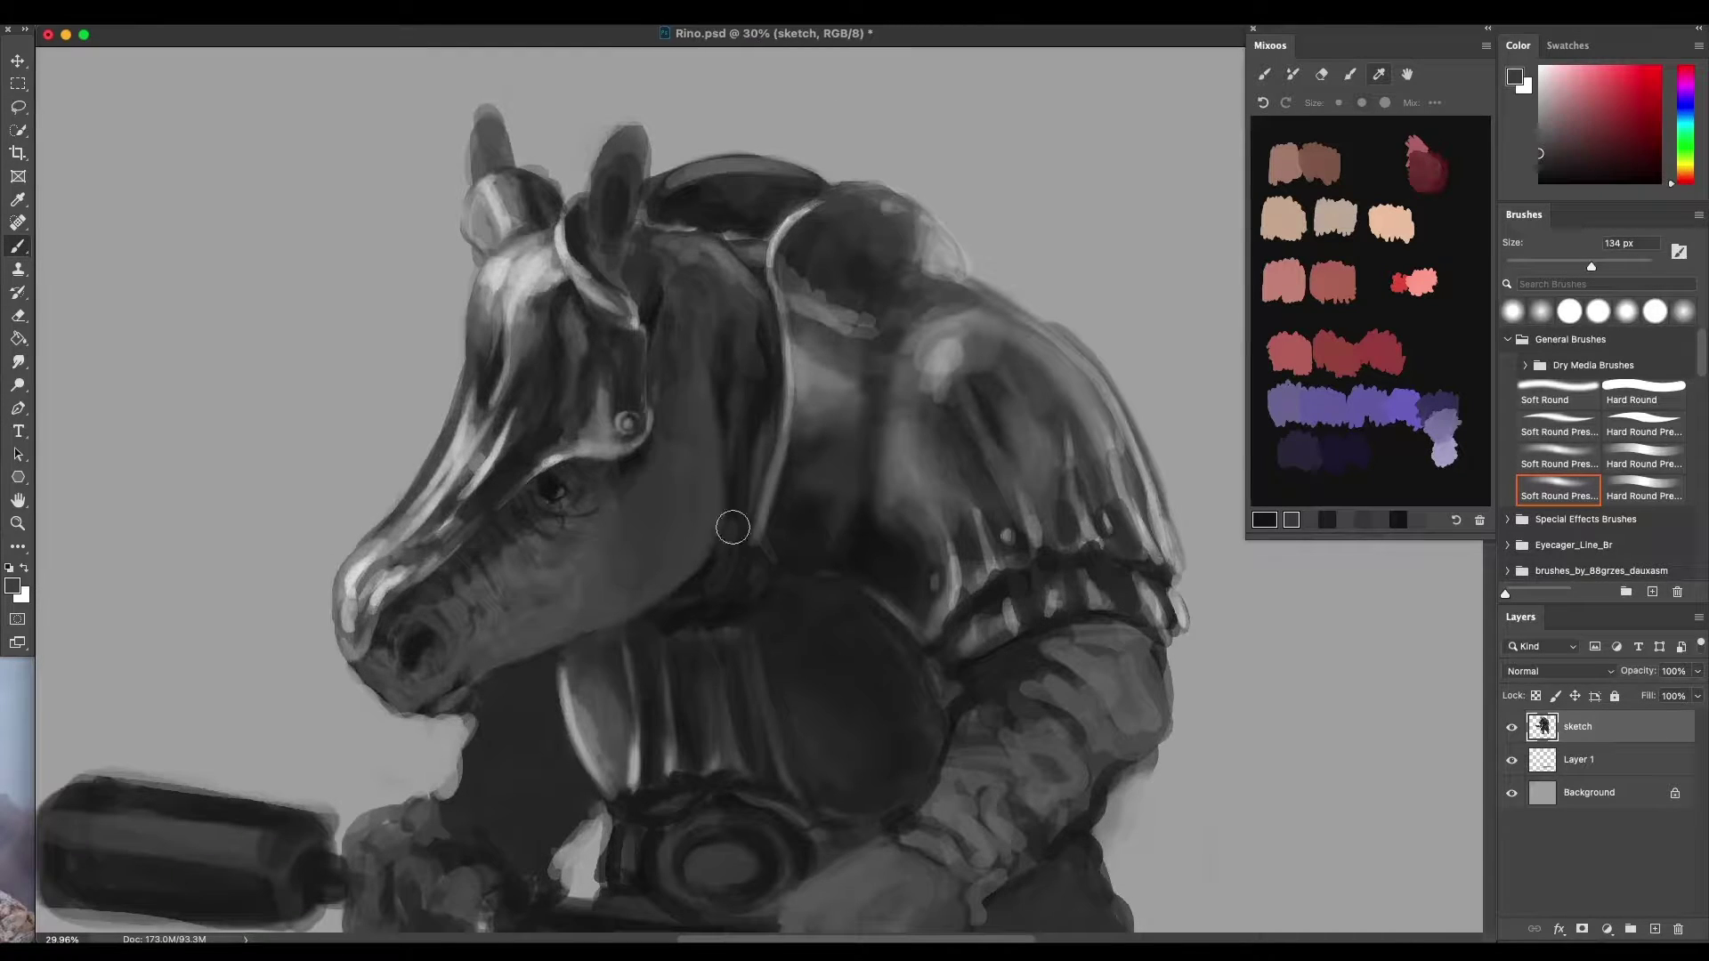
{"action": "scroll", "coordinate": [738, 454], "scroll_direction": "up", "scroll_amount": 2}
{"action": "left_click_drag", "start_coordinate": [740, 448], "coordinate": [729, 443], "text": "ctrl+alt"}
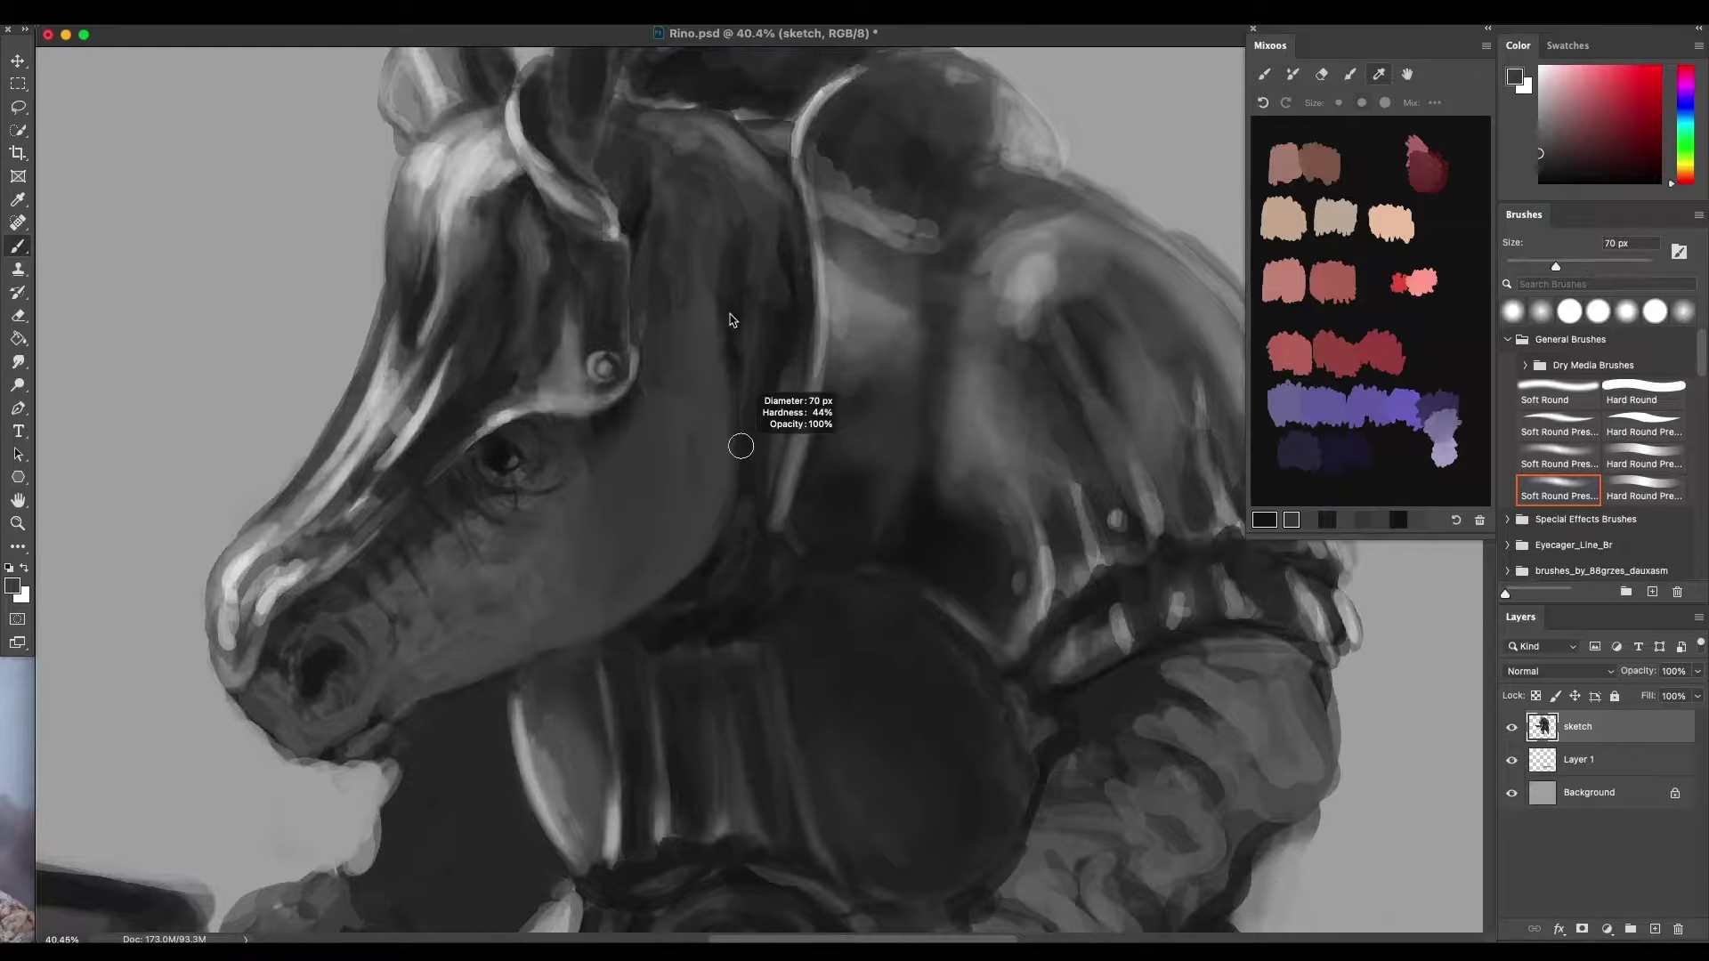
{"action": "left_click_drag", "start_coordinate": [702, 248], "coordinate": [699, 257], "text": "ctrl+alt"}
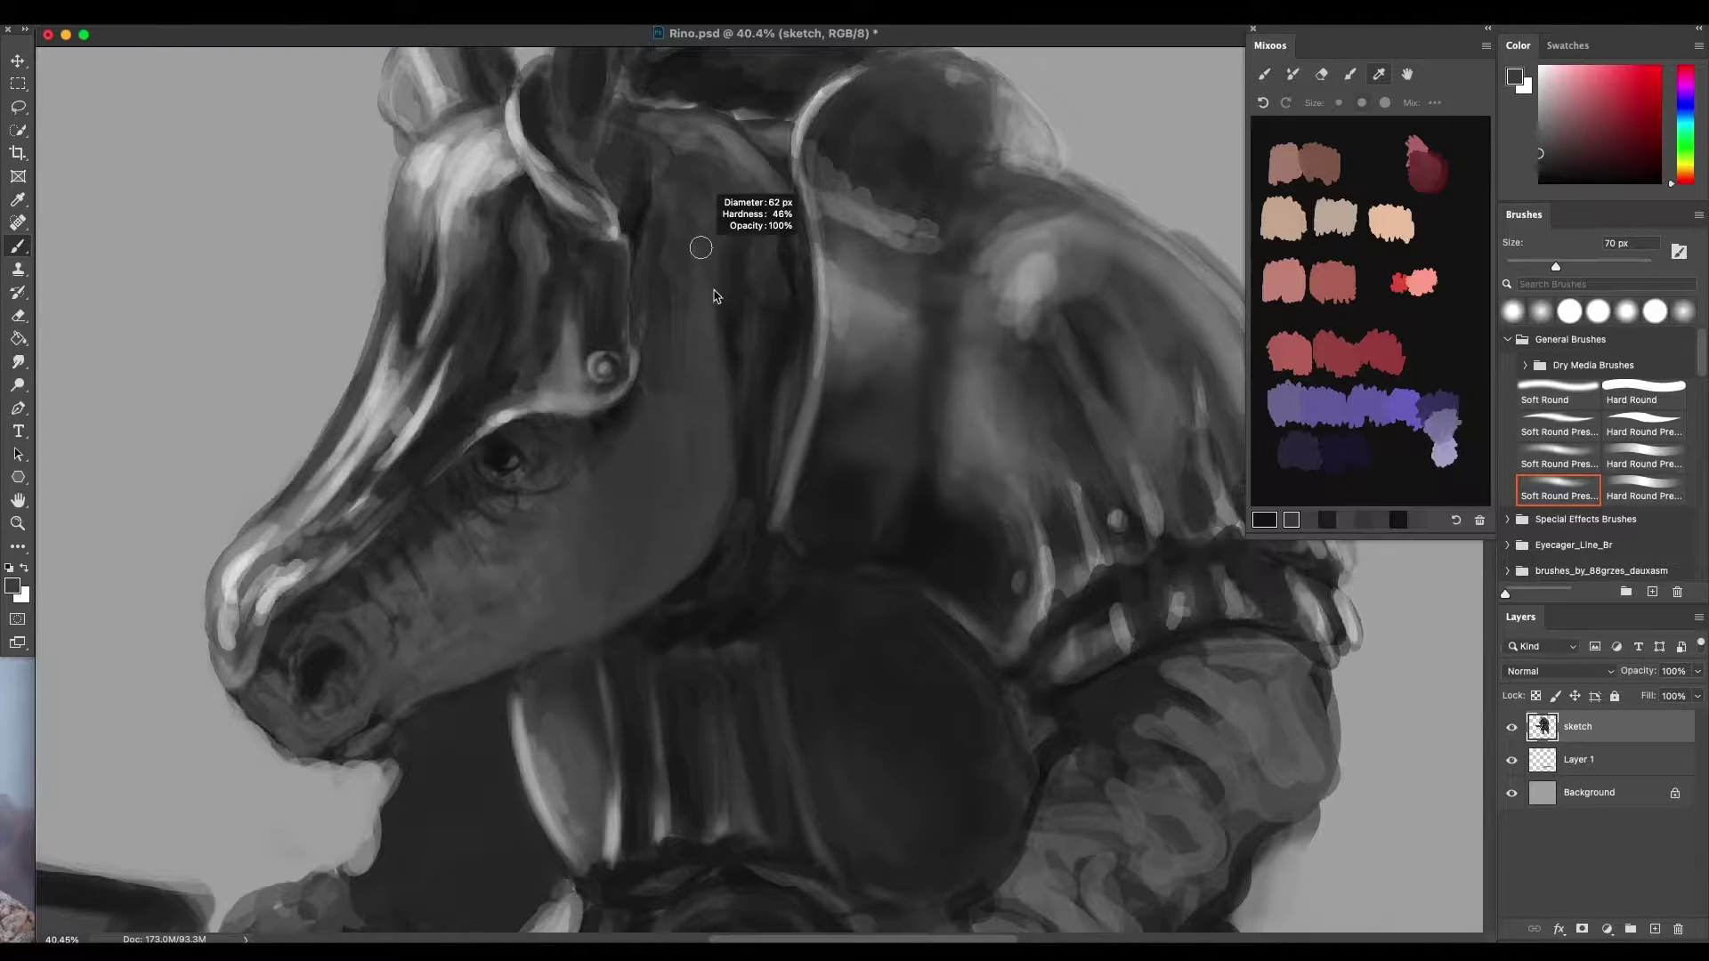
{"action": "left_click_drag", "start_coordinate": [721, 321], "coordinate": [713, 292], "text": "ctrl+alt"}
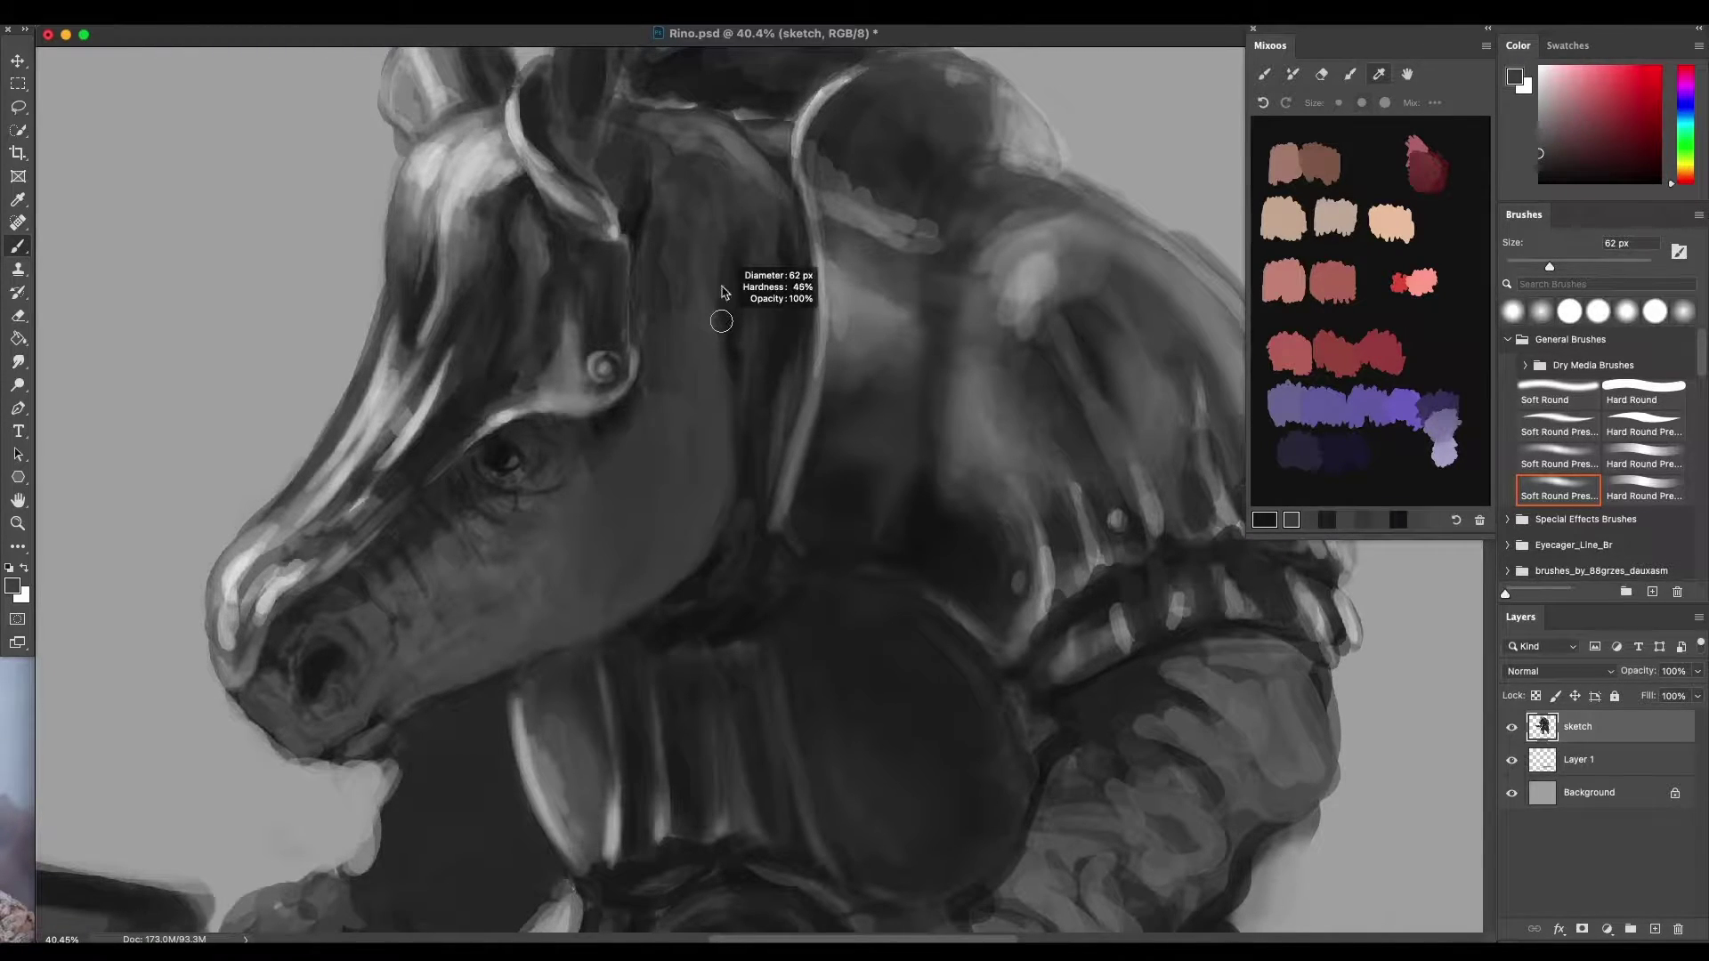
{"action": "scroll", "coordinate": [748, 334], "scroll_direction": "down", "scroll_amount": 5}
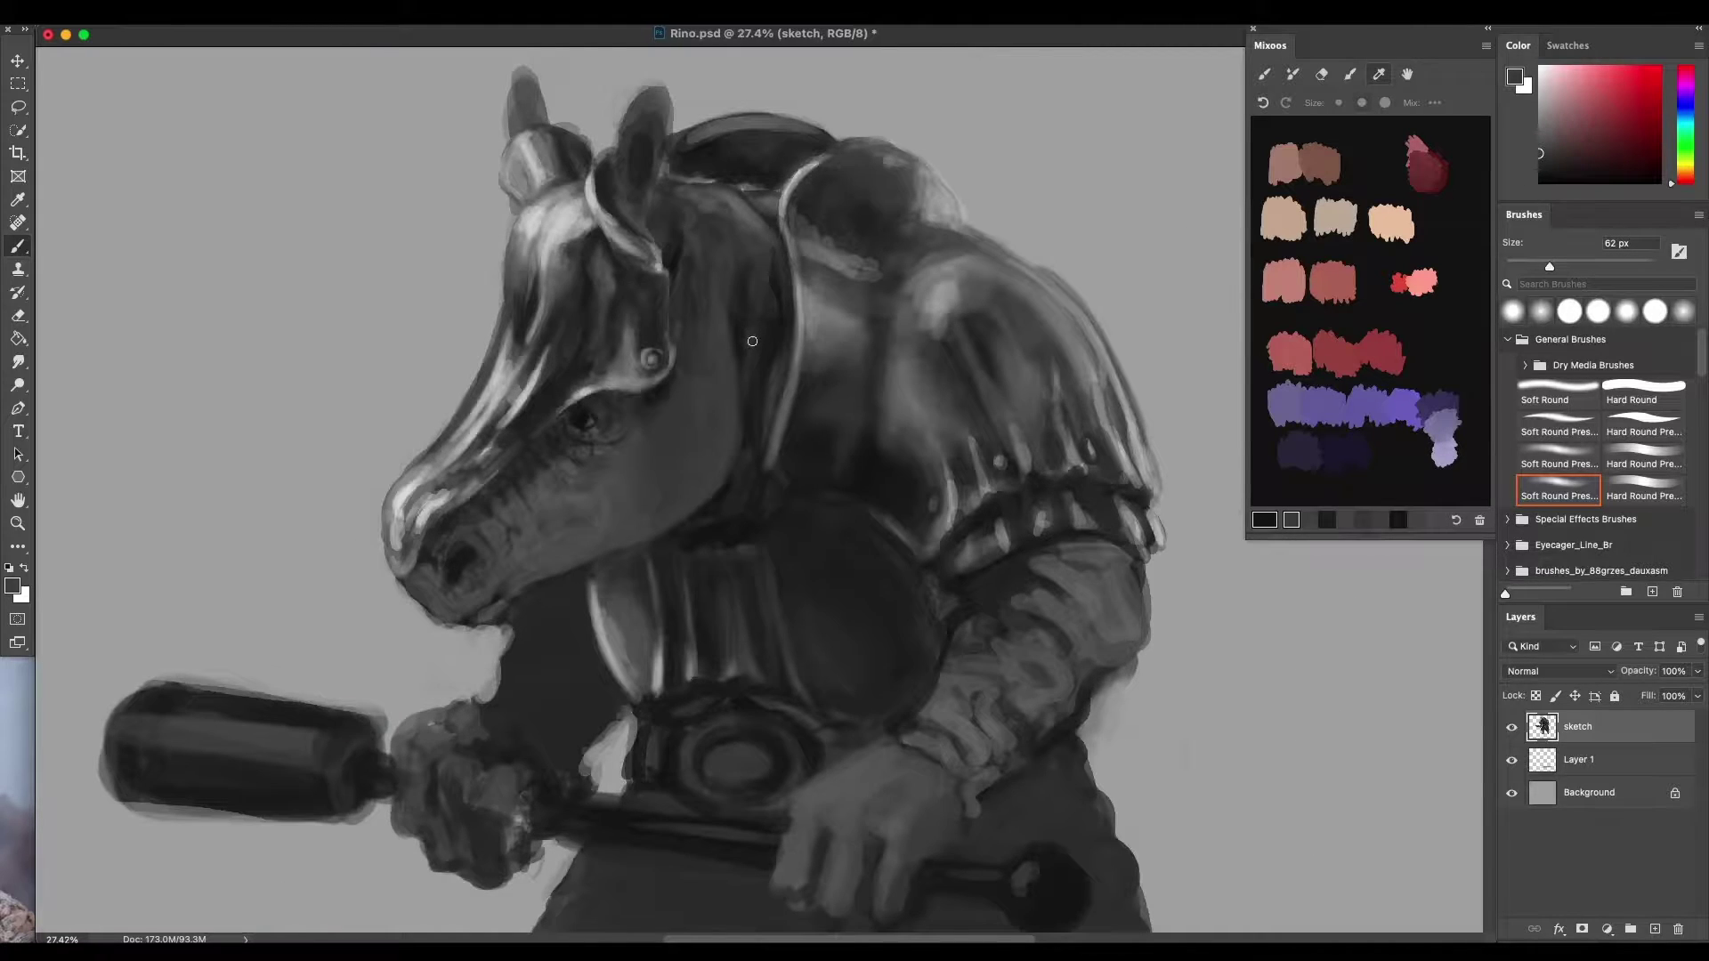
{"action": "scroll", "coordinate": [748, 309], "scroll_direction": "down", "scroll_amount": 2}
{"action": "scroll", "coordinate": [737, 360], "scroll_direction": "up", "scroll_amount": 2}
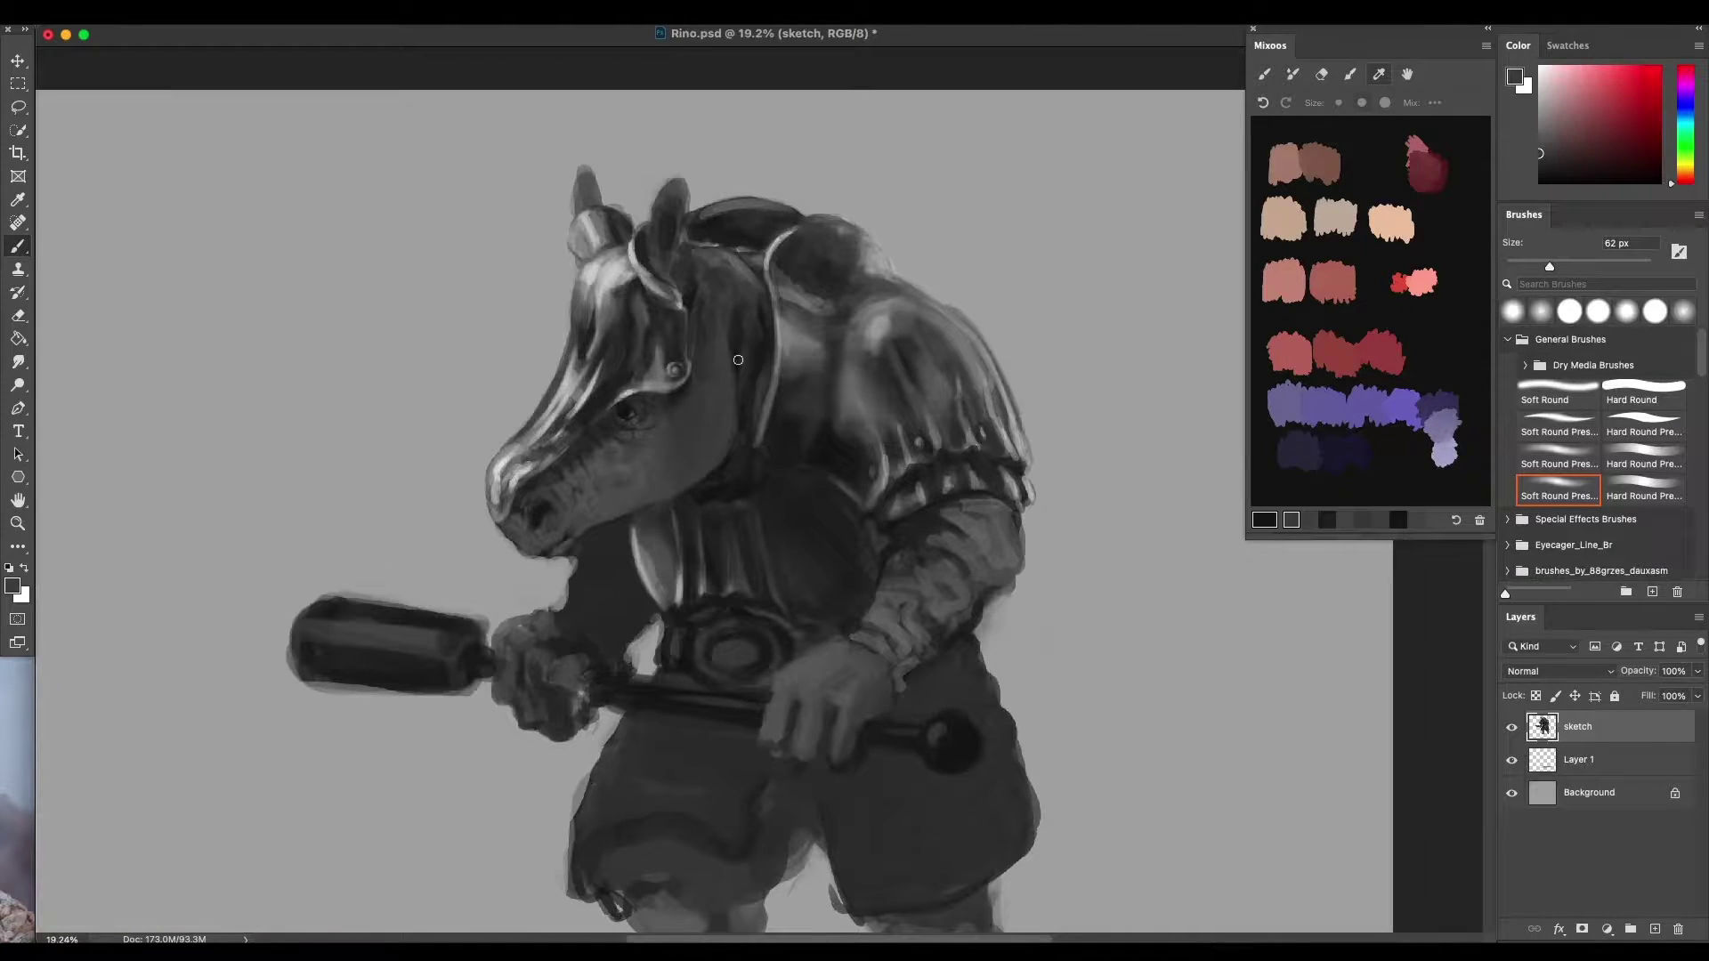
Paint near-black strands into the mane behind the cheek with the 62 px soft brush, sampling the colour from the eye
{"action": "left_click", "coordinate": [638, 407], "text": "alt"}
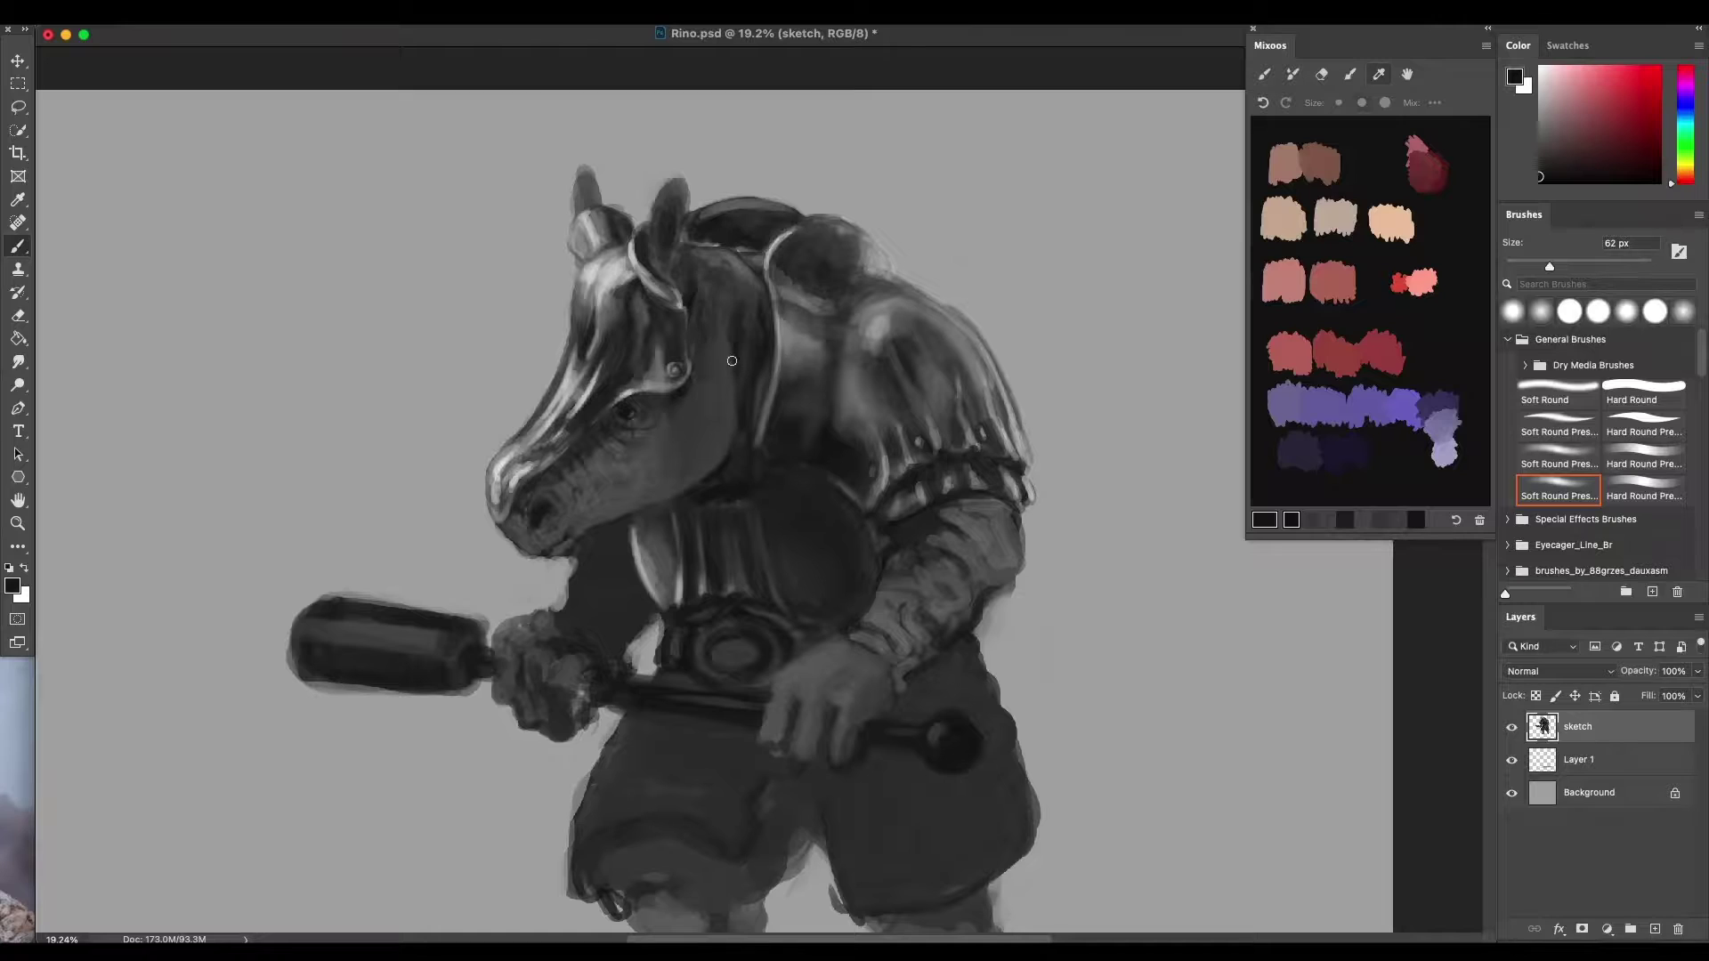
{"action": "left_click_drag", "start_coordinate": [732, 361], "coordinate": [730, 360]}
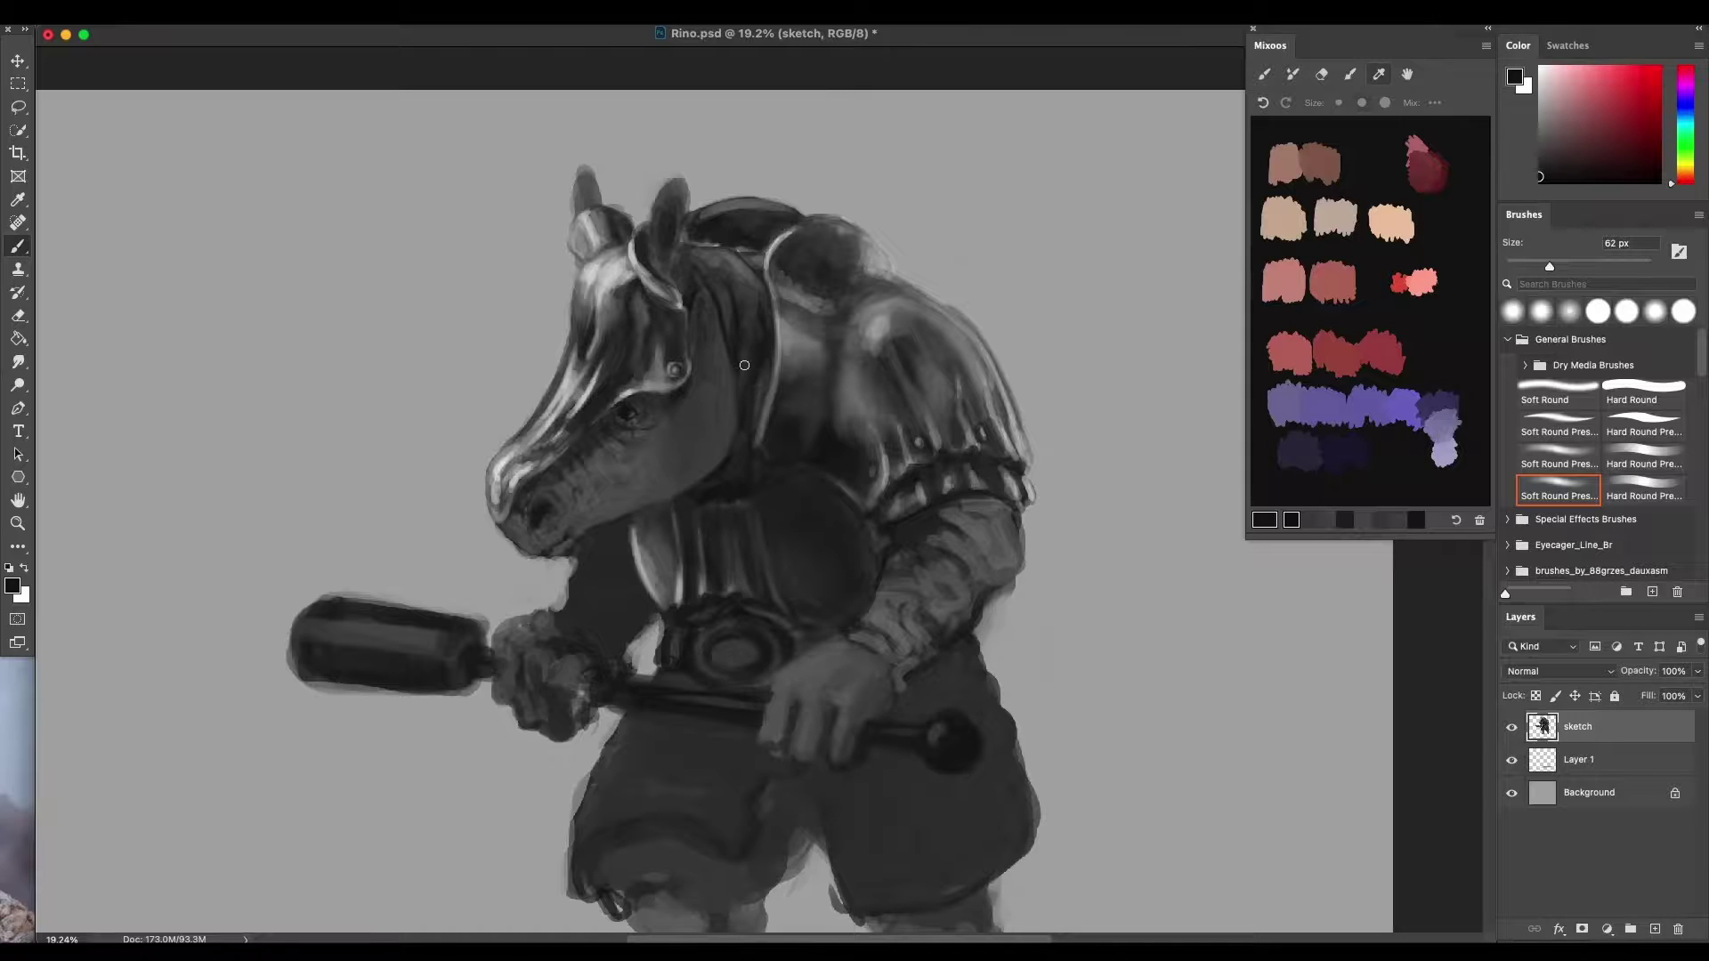
{"action": "scroll", "coordinate": [745, 365], "scroll_direction": "up", "scroll_amount": 2}
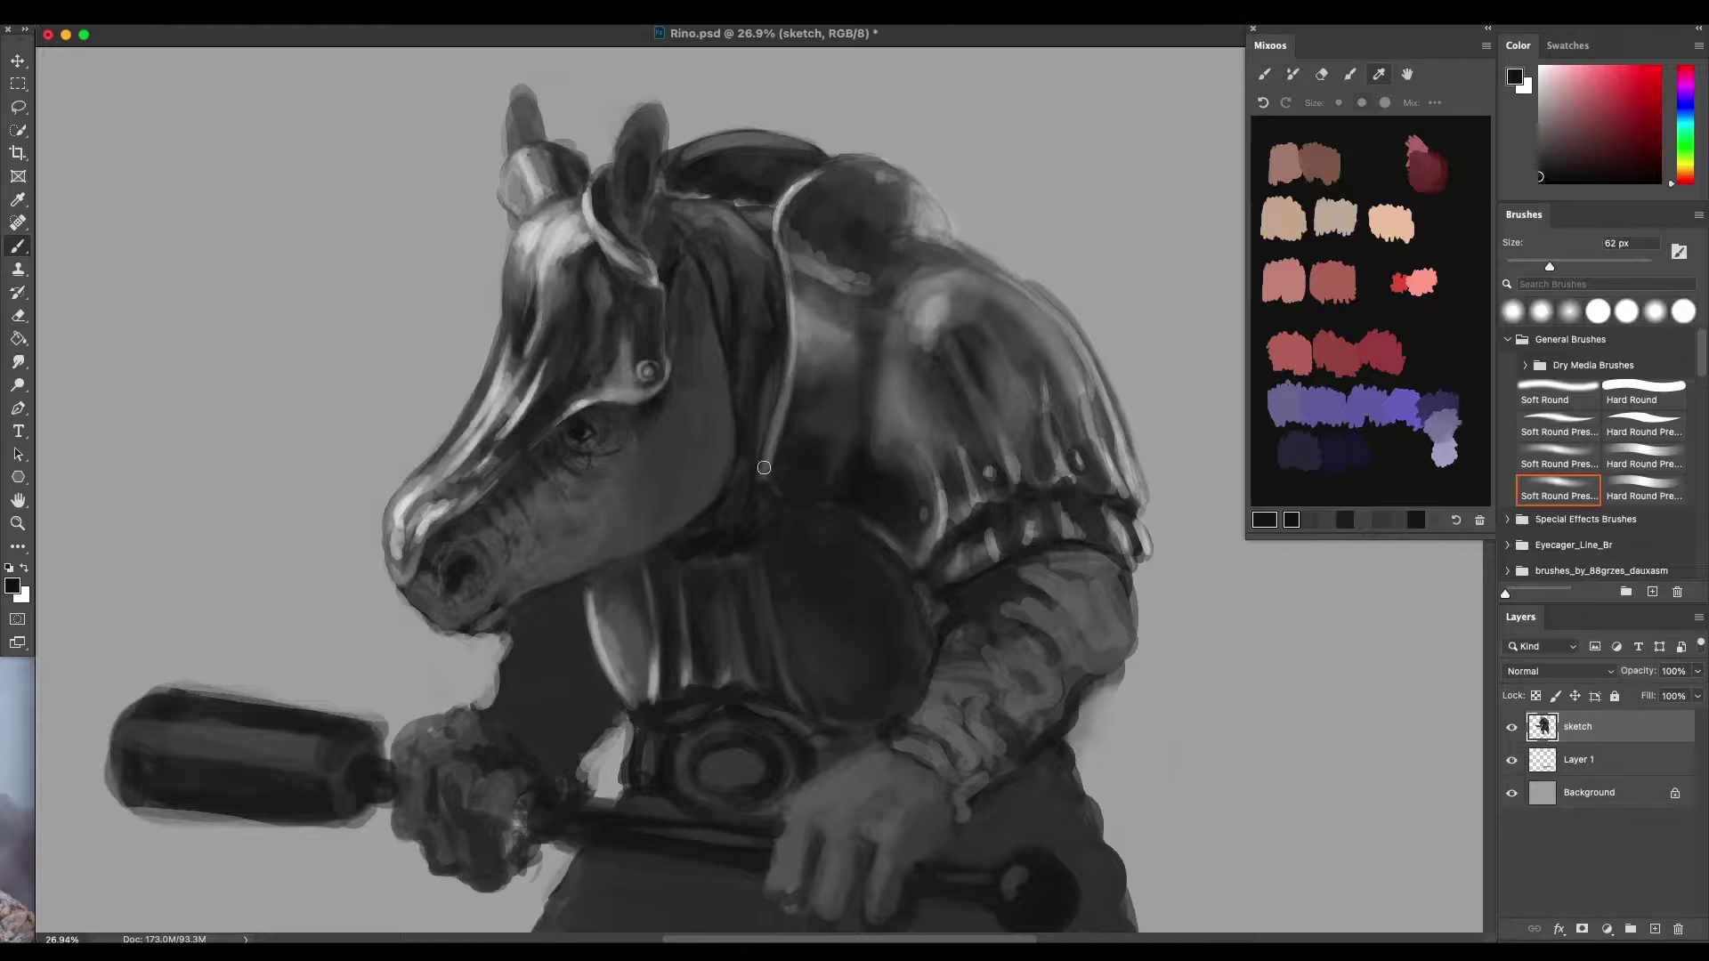
Shade the cheek beneath the helmet edge and rivet with sampled dark greys, using a 145 px soft brush
{"action": "left_click_drag", "start_coordinate": [640, 418], "coordinate": [656, 403]}
{"action": "left_click", "coordinate": [656, 403], "text": "alt"}
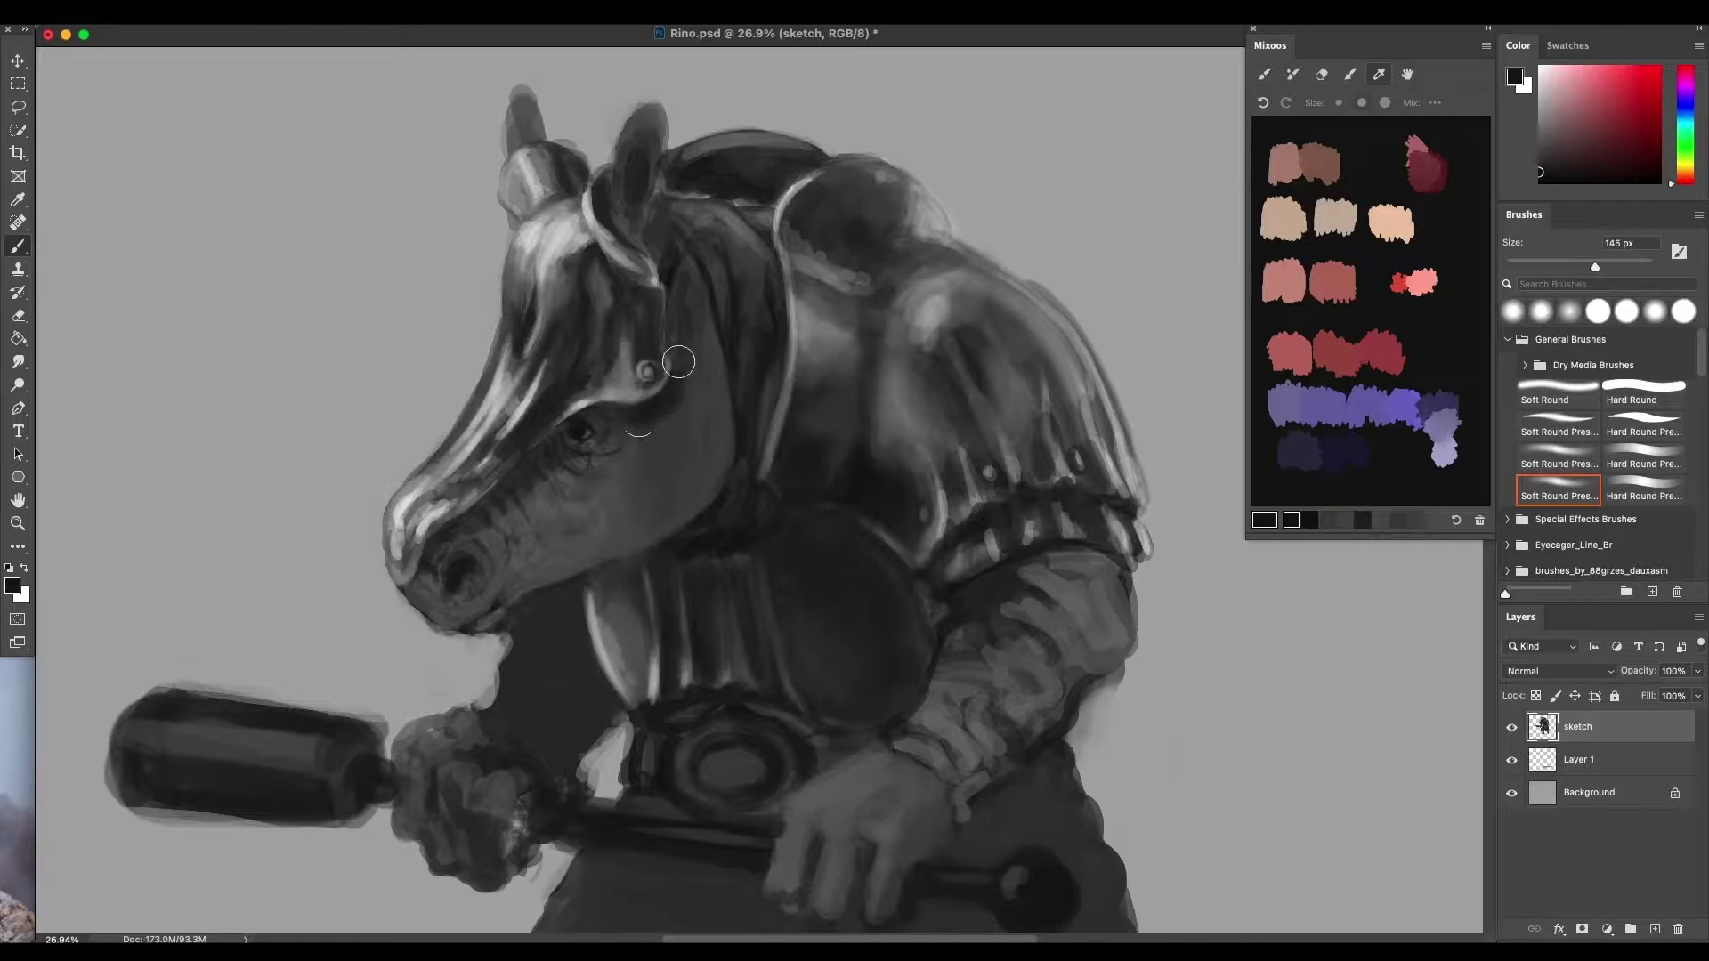
{"action": "left_click", "coordinate": [685, 411], "text": "alt"}
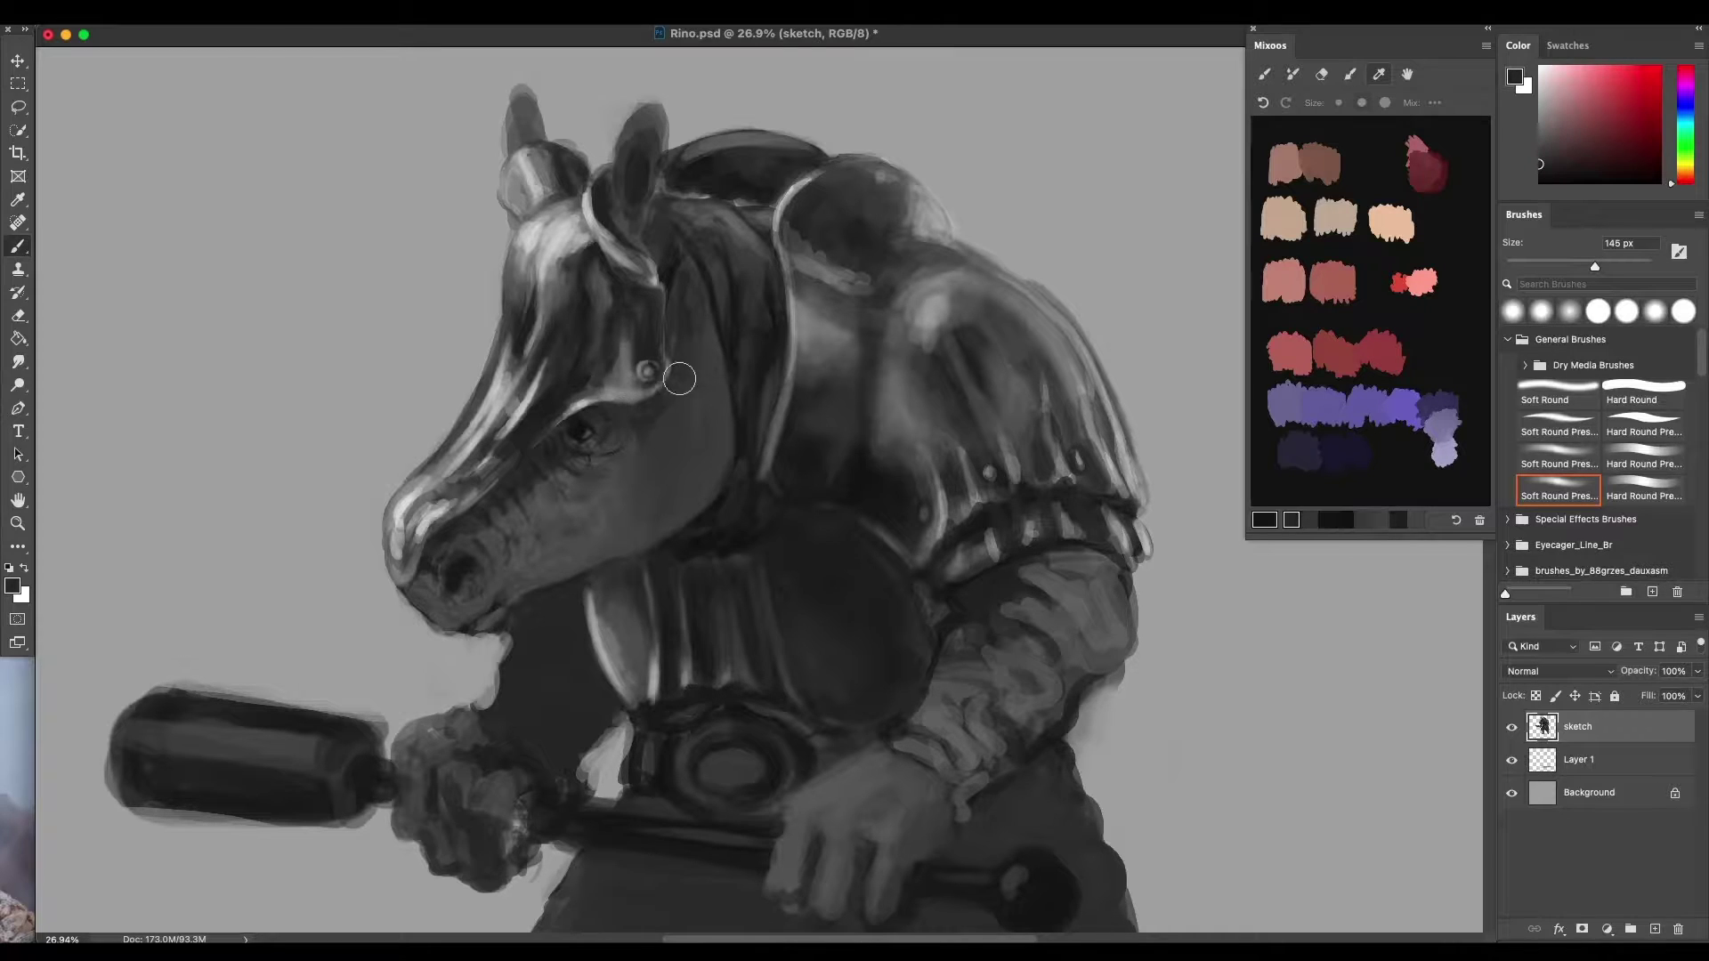
{"action": "left_click", "coordinate": [679, 292], "text": "alt"}
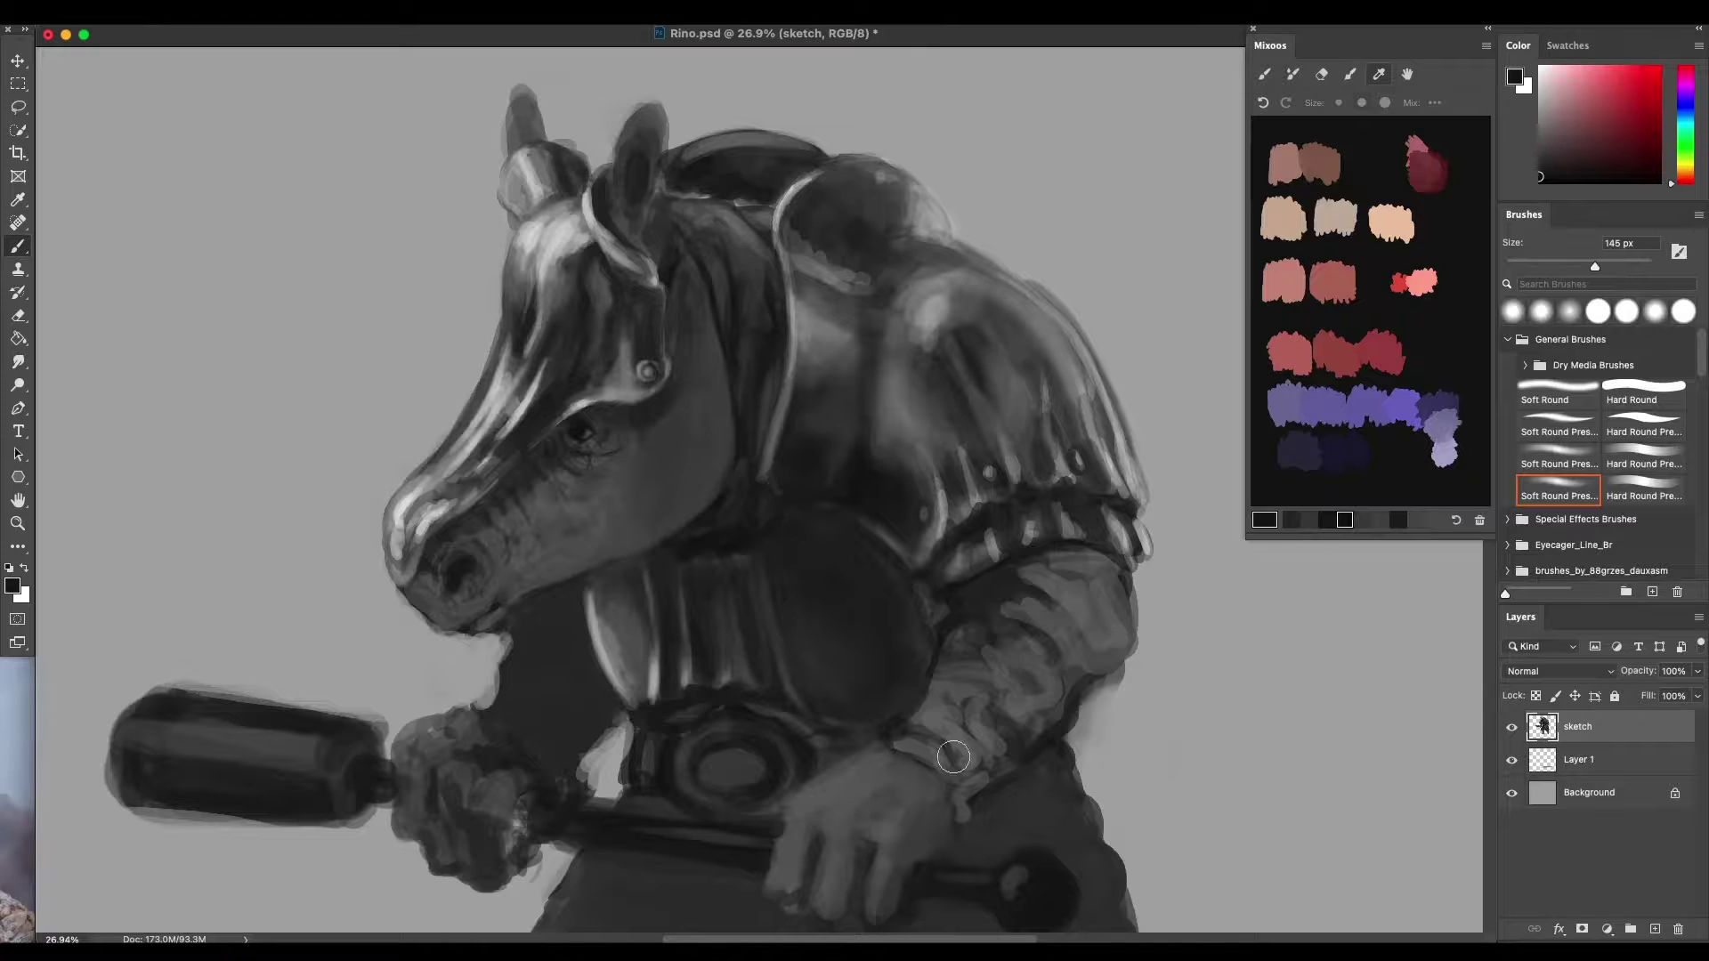
{"action": "mouse_move", "coordinate": [610, 433]}
{"action": "left_mouse_down"}
{"action": "mouse_move", "coordinate": [615, 452]}
{"action": "mouse_move", "coordinate": [662, 423]}
{"action": "left_mouse_up"}
{"action": "scroll", "coordinate": [945, 546], "scroll_direction": "right", "scroll_amount": 2}
{"action": "scroll", "coordinate": [945, 546], "scroll_direction": "down", "scroll_amount": 1}
{"action": "left_click", "coordinate": [945, 545]}
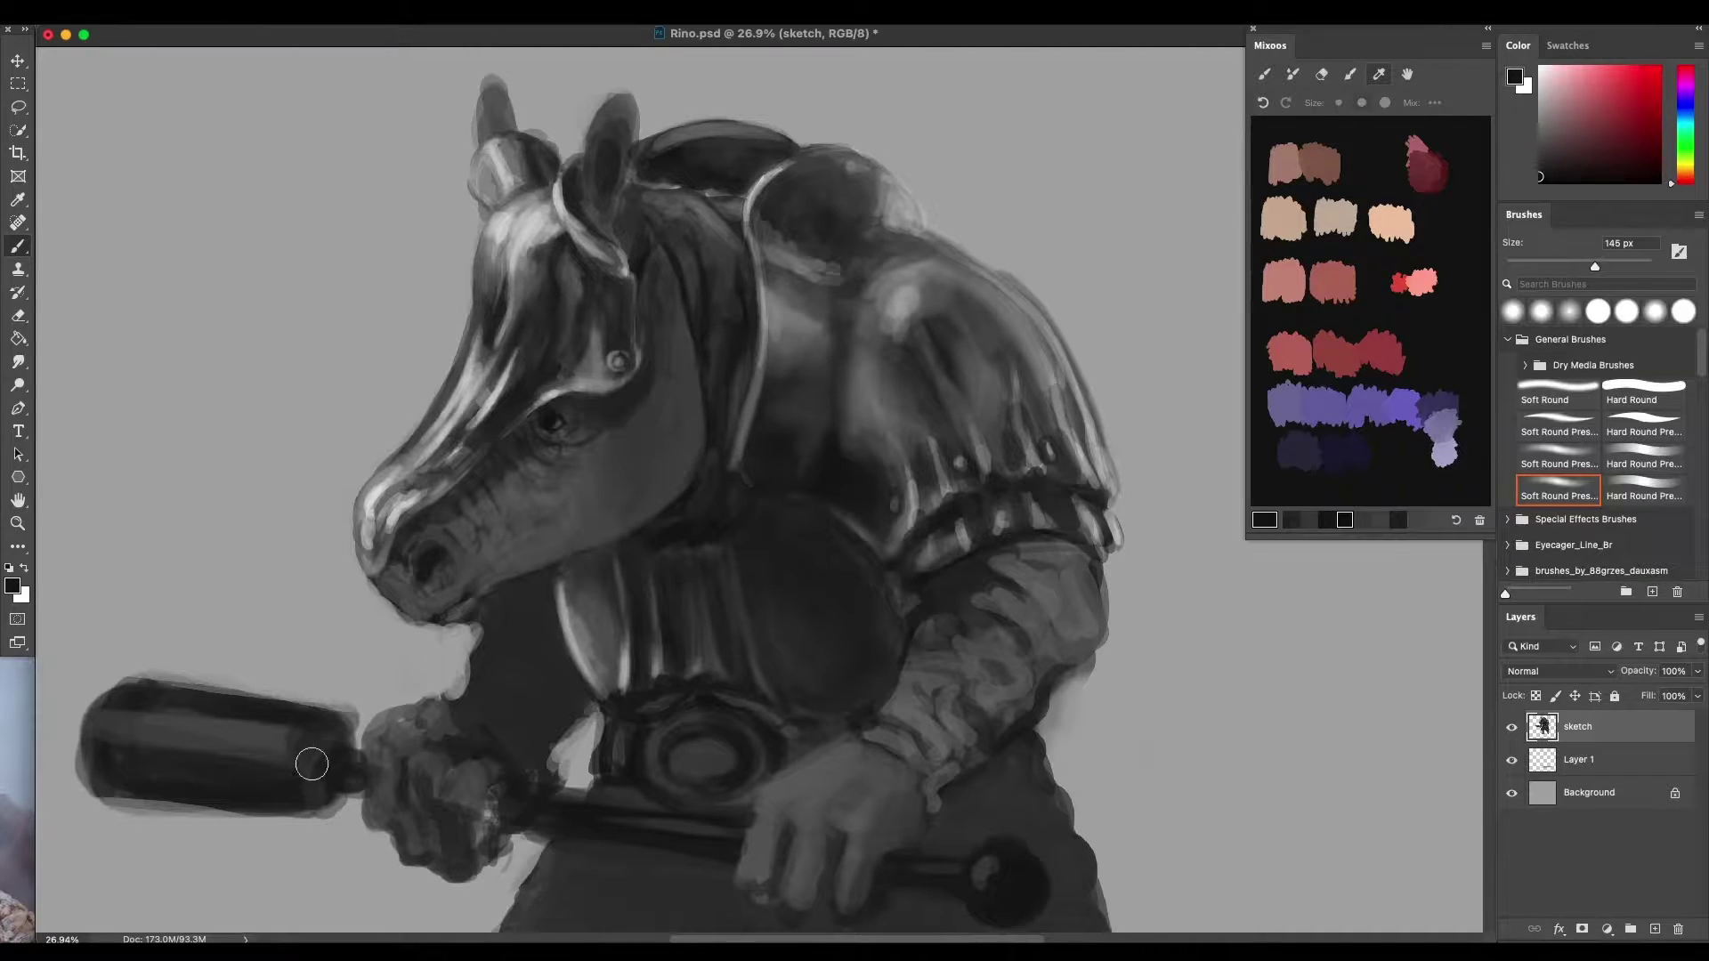
Block in a dark chin strap running from the helmet rivet down across the cheek, switching to a Hard Round Pressure brush
{"action": "left_click", "coordinate": [649, 733], "text": "alt"}
{"action": "left_click_drag", "start_coordinate": [680, 752], "coordinate": [669, 744]}
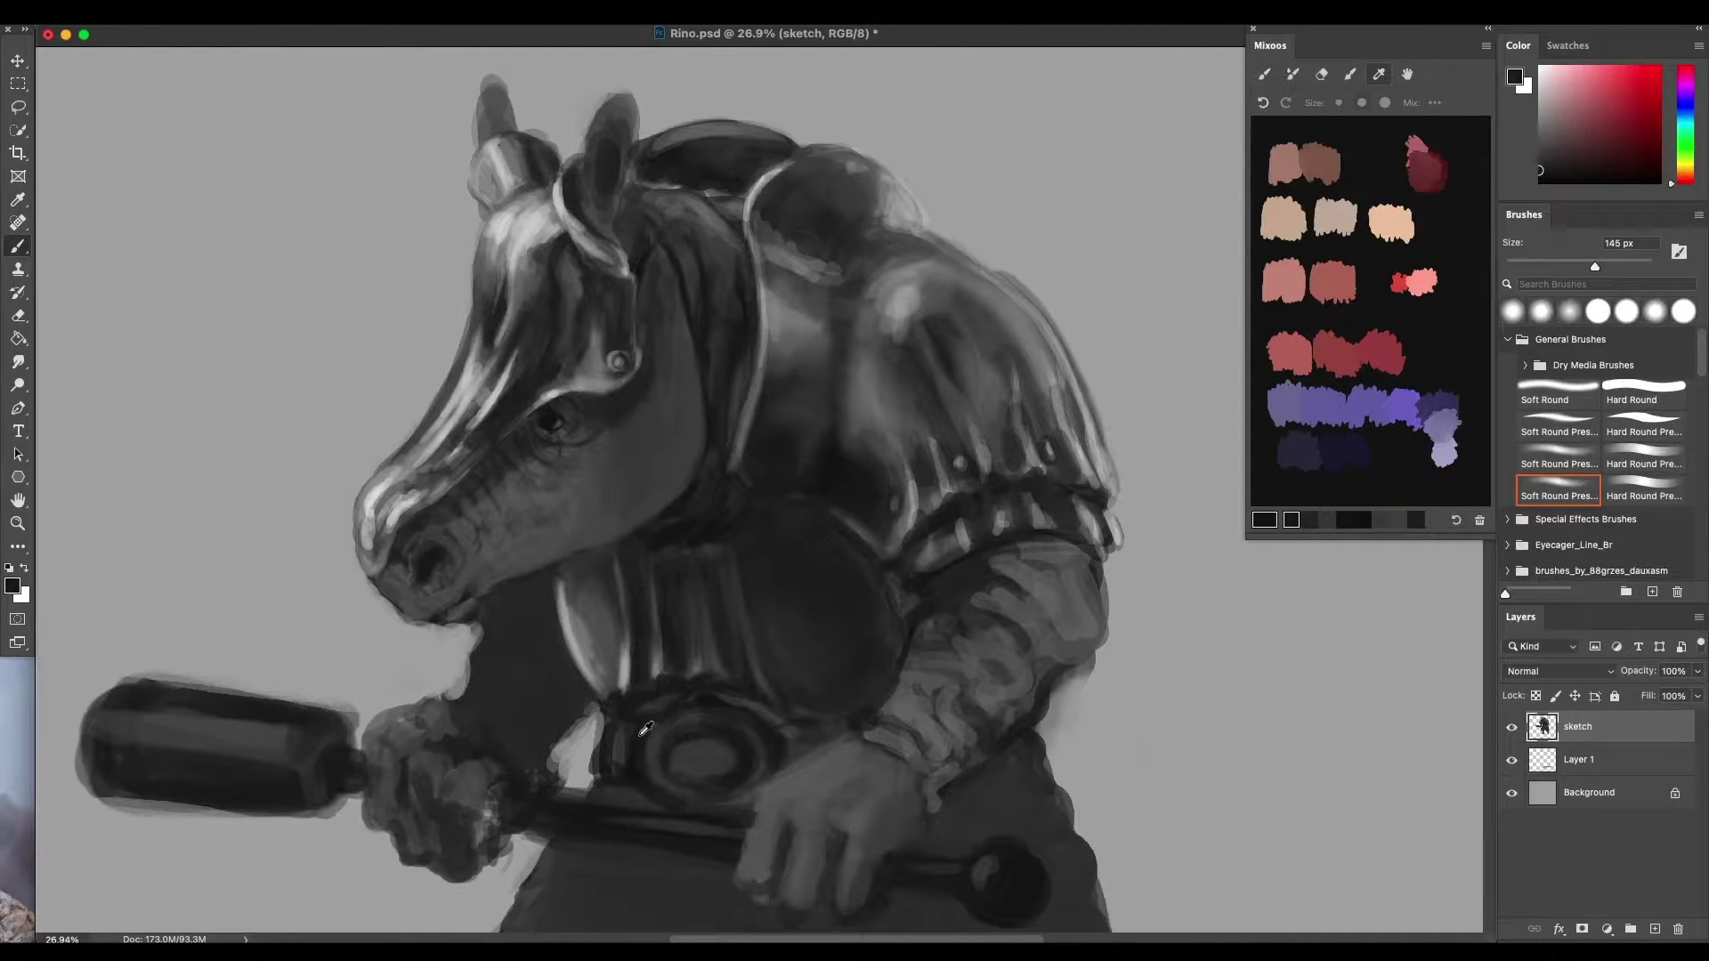
{"action": "left_click", "coordinate": [835, 567], "text": "alt"}
{"action": "mouse_move", "coordinate": [644, 384]}
{"action": "left_mouse_down"}
{"action": "mouse_move", "coordinate": [633, 367]}
{"action": "mouse_move", "coordinate": [682, 456]}
{"action": "mouse_move", "coordinate": [672, 437]}
{"action": "left_mouse_up"}
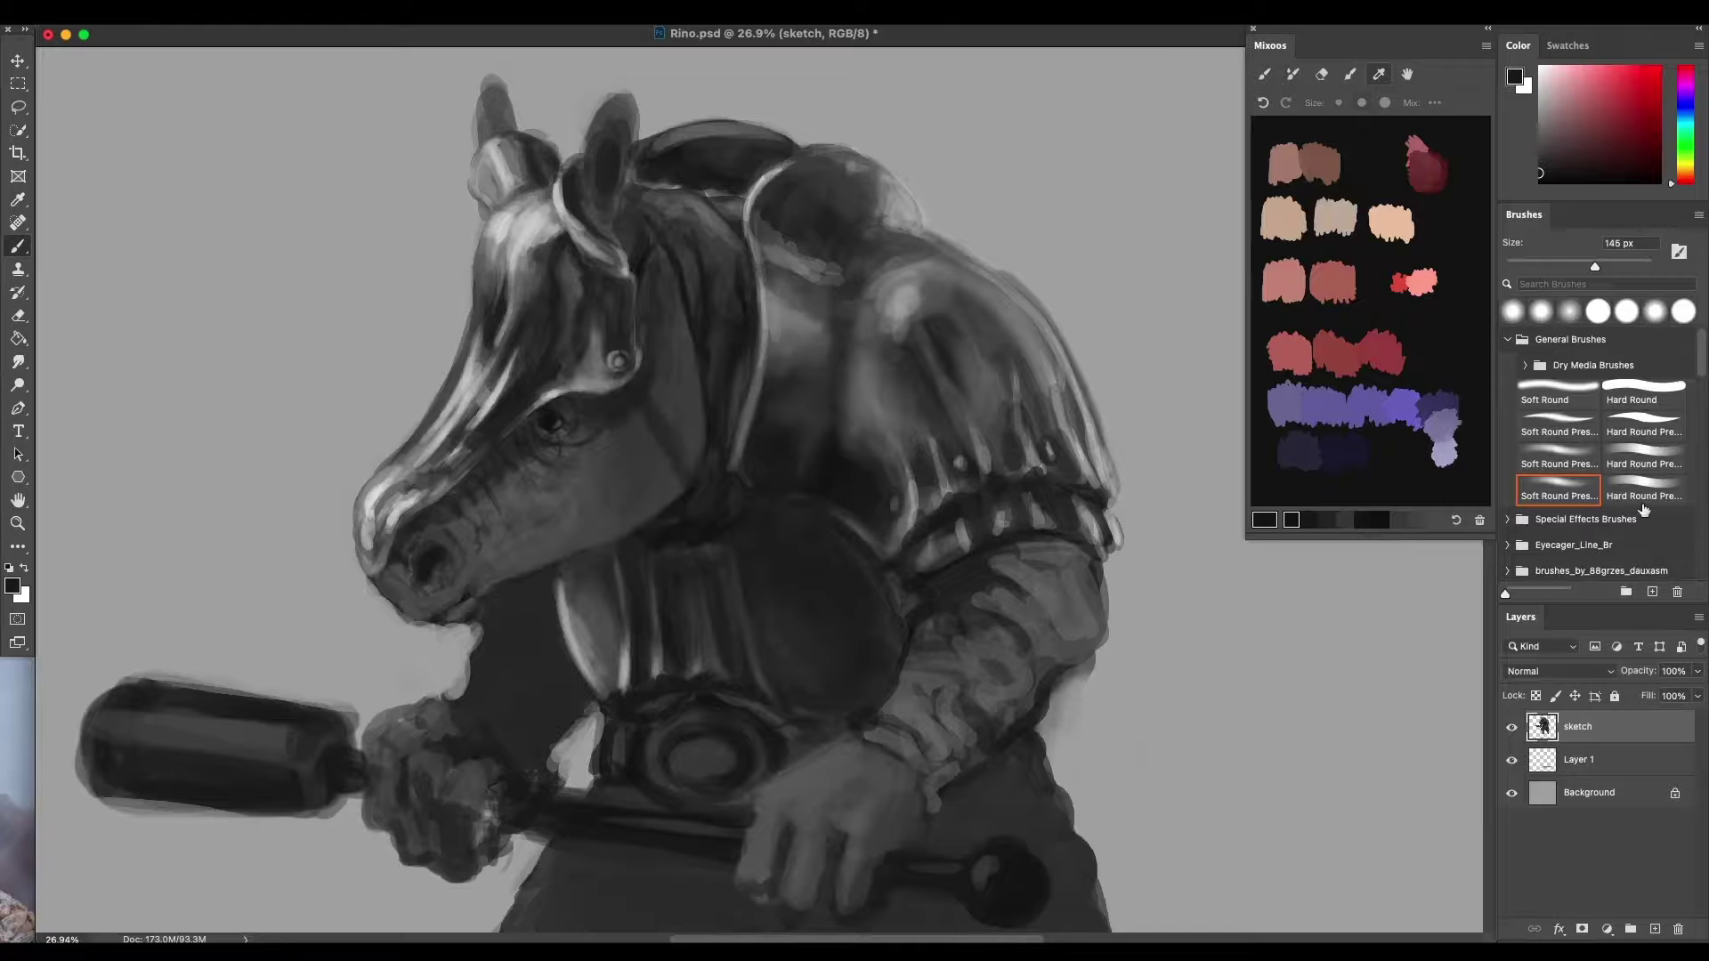
{"action": "left_click", "coordinate": [1644, 418]}
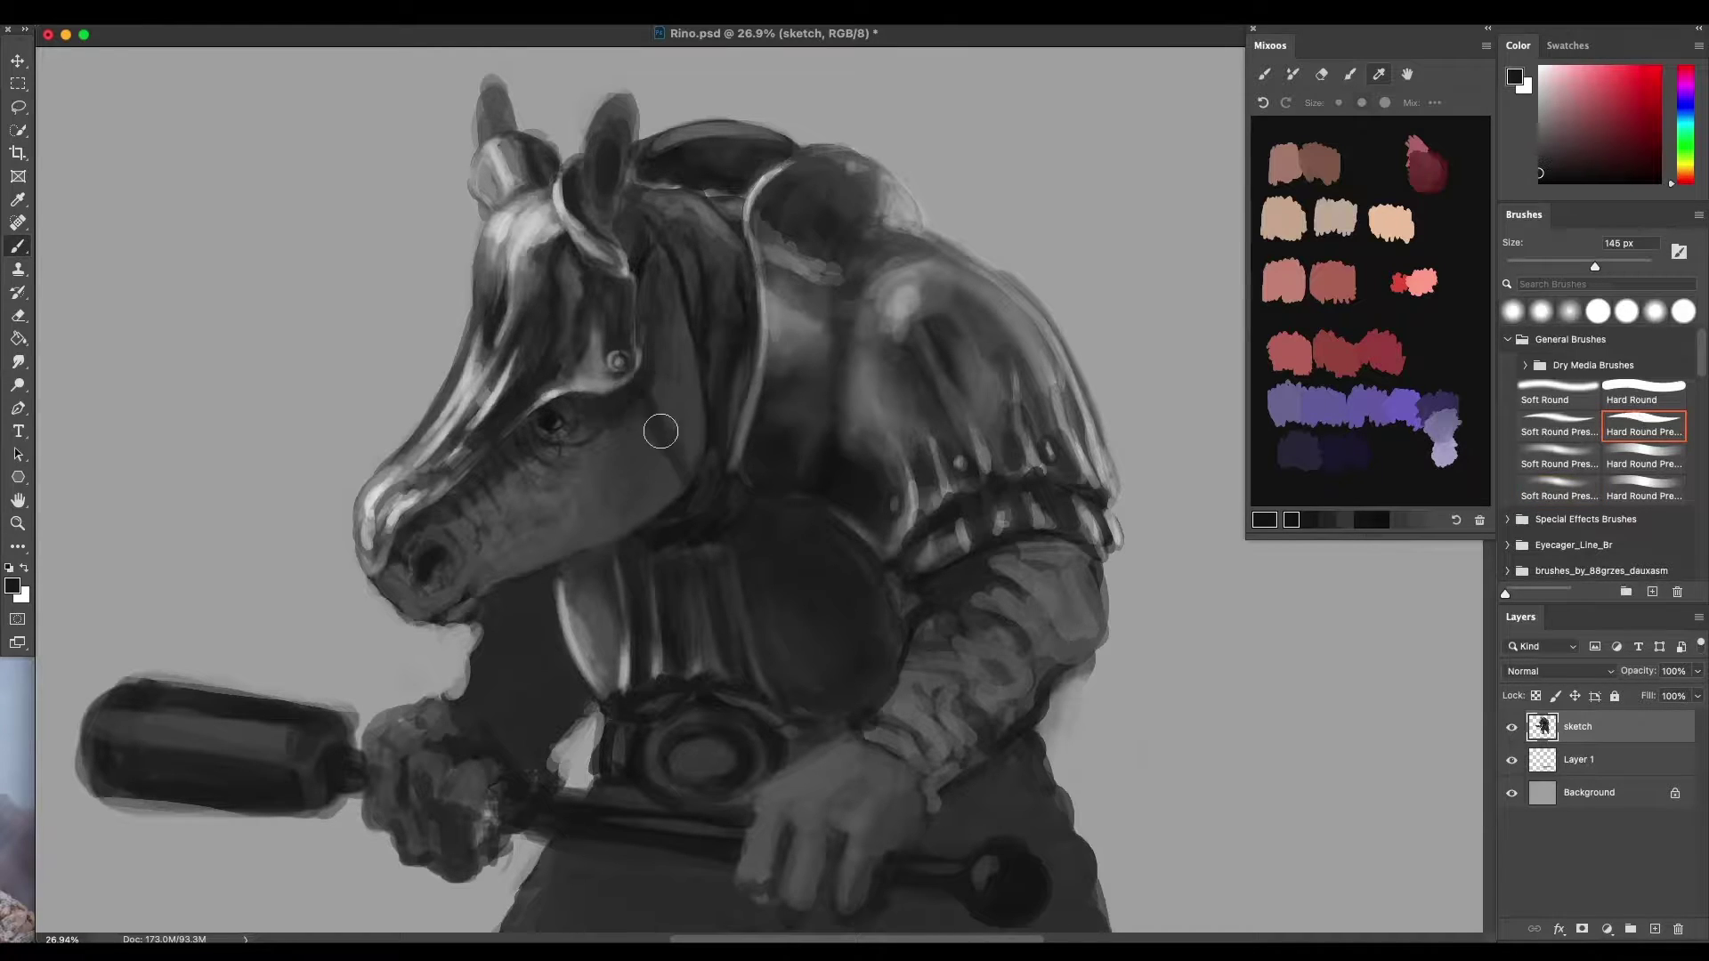
{"action": "mouse_move", "coordinate": [639, 372]}
{"action": "left_mouse_down"}
{"action": "mouse_move", "coordinate": [676, 461]}
{"action": "mouse_move", "coordinate": [622, 390]}
{"action": "mouse_move", "coordinate": [668, 460]}
{"action": "left_mouse_up"}
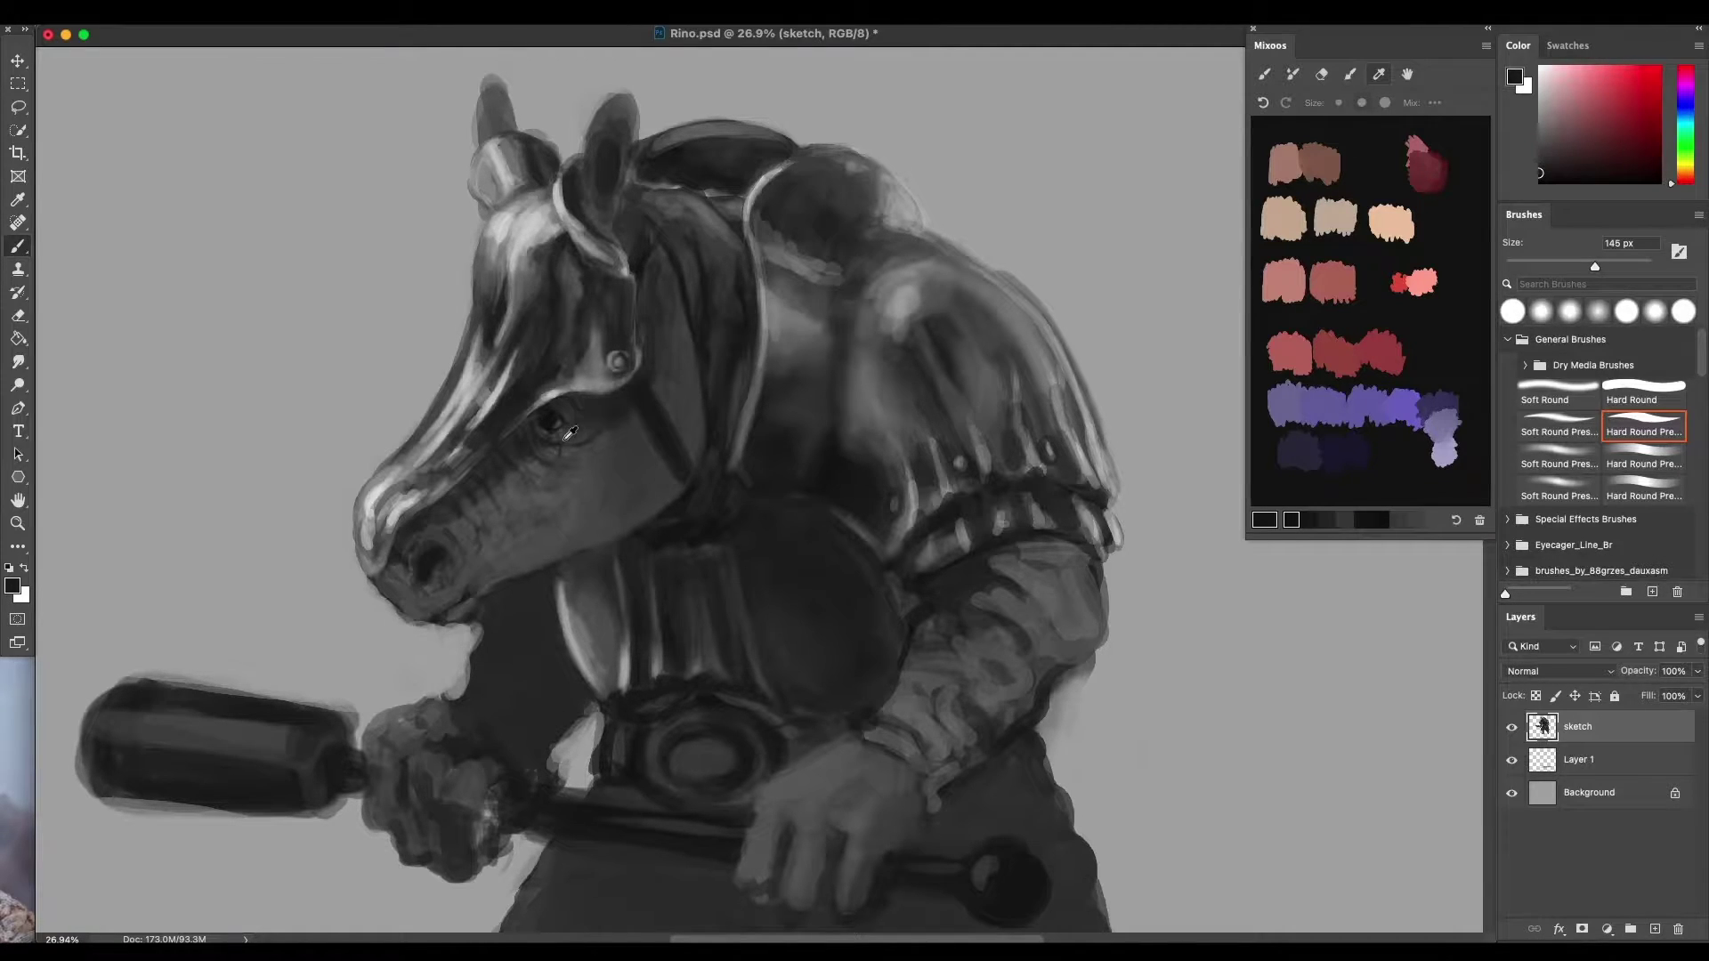
Darken and sharpen the chin strap on the cheek with a sampled near-black and a 96 px hard brush
{"action": "left_click", "coordinate": [658, 402], "text": "alt"}
{"action": "mouse_move", "coordinate": [655, 404]}
{"action": "left_mouse_down"}
{"action": "mouse_move", "coordinate": [625, 358]}
{"action": "mouse_move", "coordinate": [624, 393]}
{"action": "left_mouse_up"}
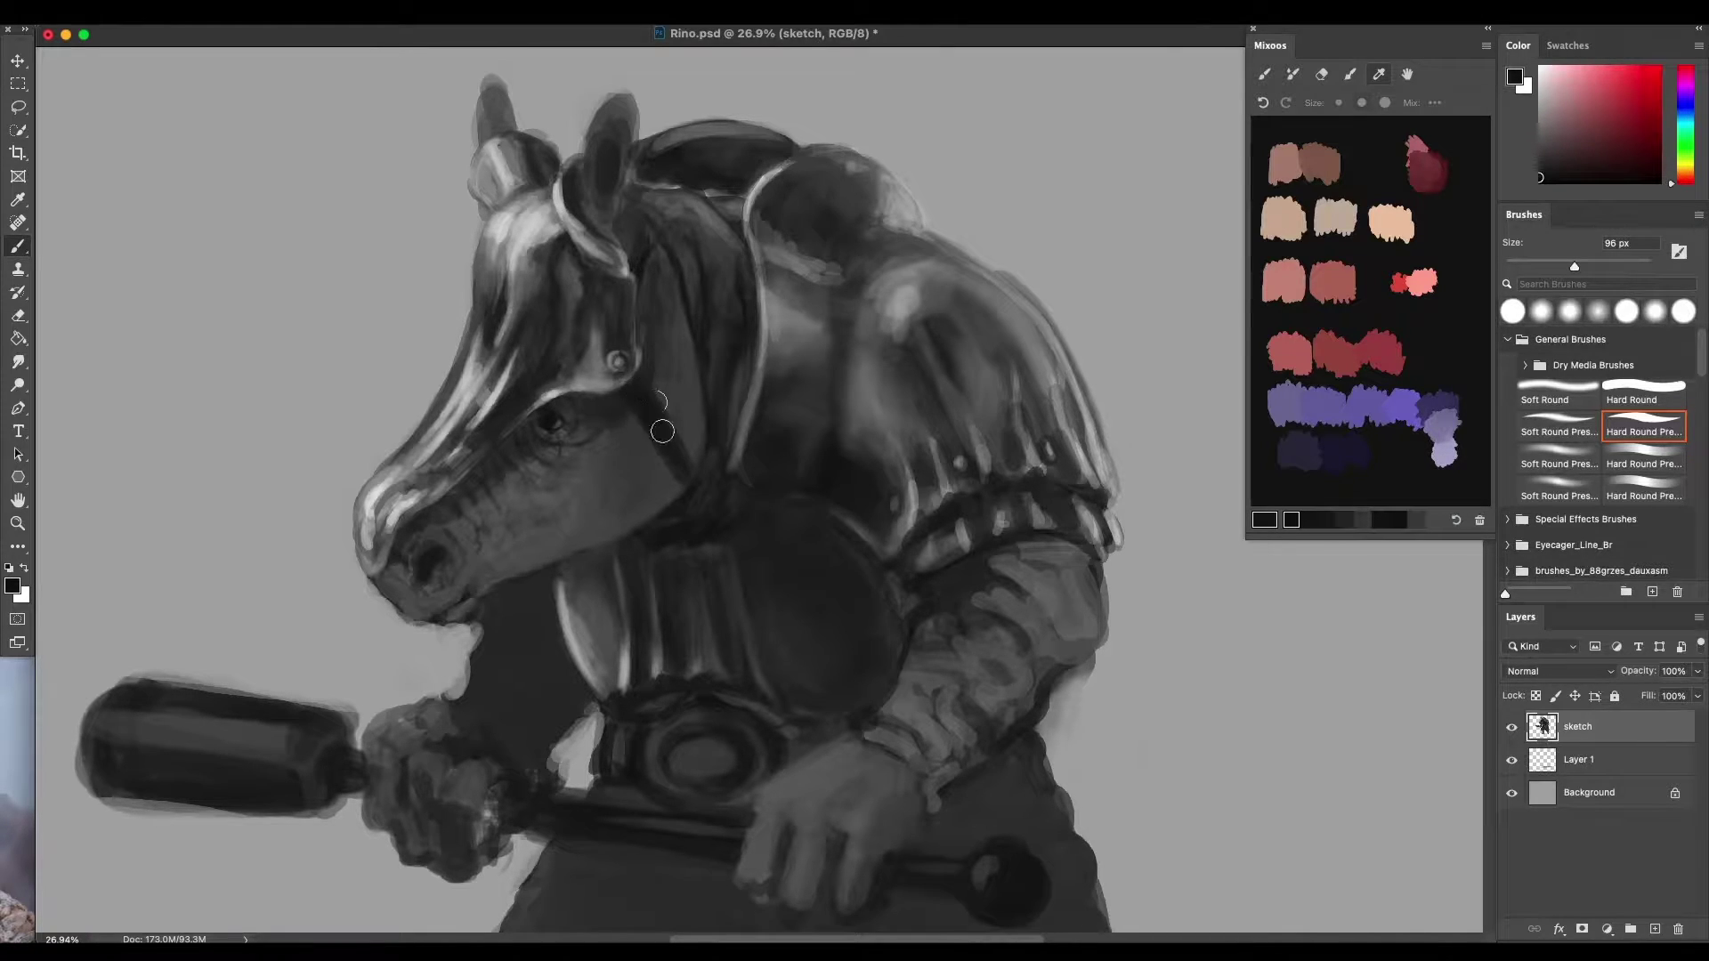
{"action": "left_click_drag", "start_coordinate": [642, 375], "coordinate": [671, 439]}
{"action": "mouse_move", "coordinate": [632, 386]}
{"action": "left_mouse_down"}
{"action": "mouse_move", "coordinate": [688, 475]}
{"action": "mouse_move", "coordinate": [635, 410]}
{"action": "mouse_move", "coordinate": [684, 485]}
{"action": "mouse_move", "coordinate": [652, 424]}
{"action": "mouse_move", "coordinate": [686, 475]}
{"action": "left_mouse_up"}
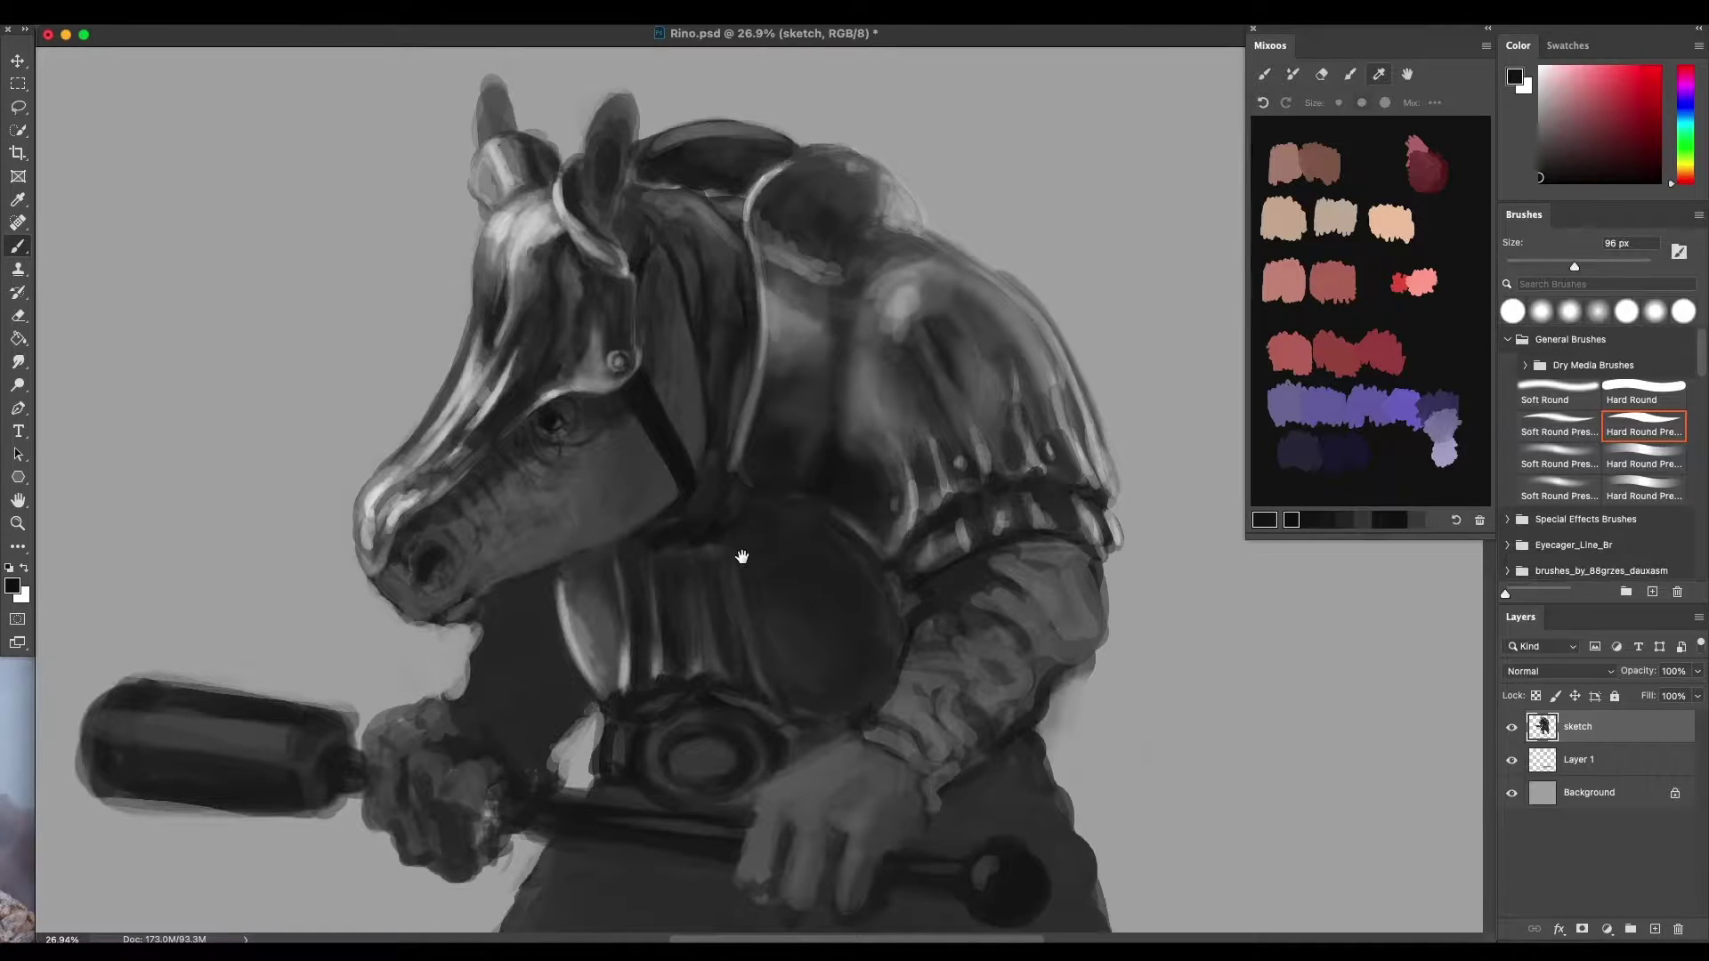
Darken the recess in front of the near ear and repaint the helmet rim around it in sampled light grey
{"action": "left_click_drag", "start_coordinate": [790, 590], "coordinate": [782, 580]}
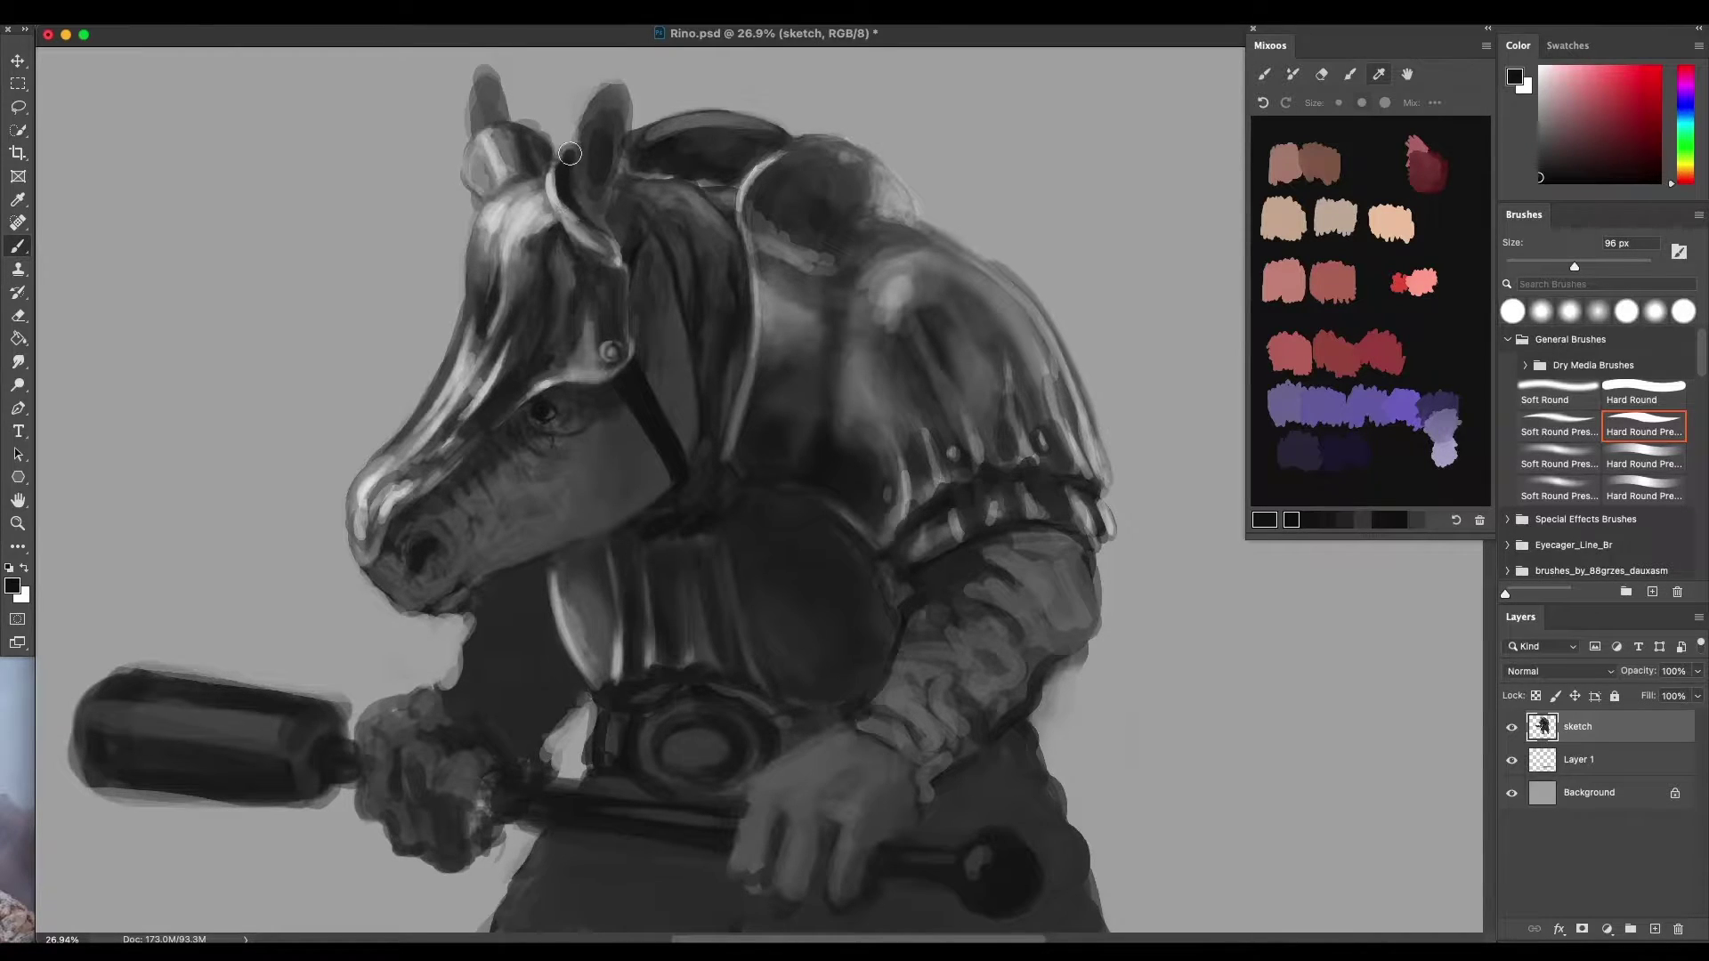
{"action": "mouse_move", "coordinate": [570, 154]}
{"action": "left_mouse_down"}
{"action": "mouse_move", "coordinate": [566, 205]}
{"action": "mouse_move", "coordinate": [584, 224]}
{"action": "left_mouse_up"}
{"action": "left_click", "coordinate": [559, 195], "text": "alt"}
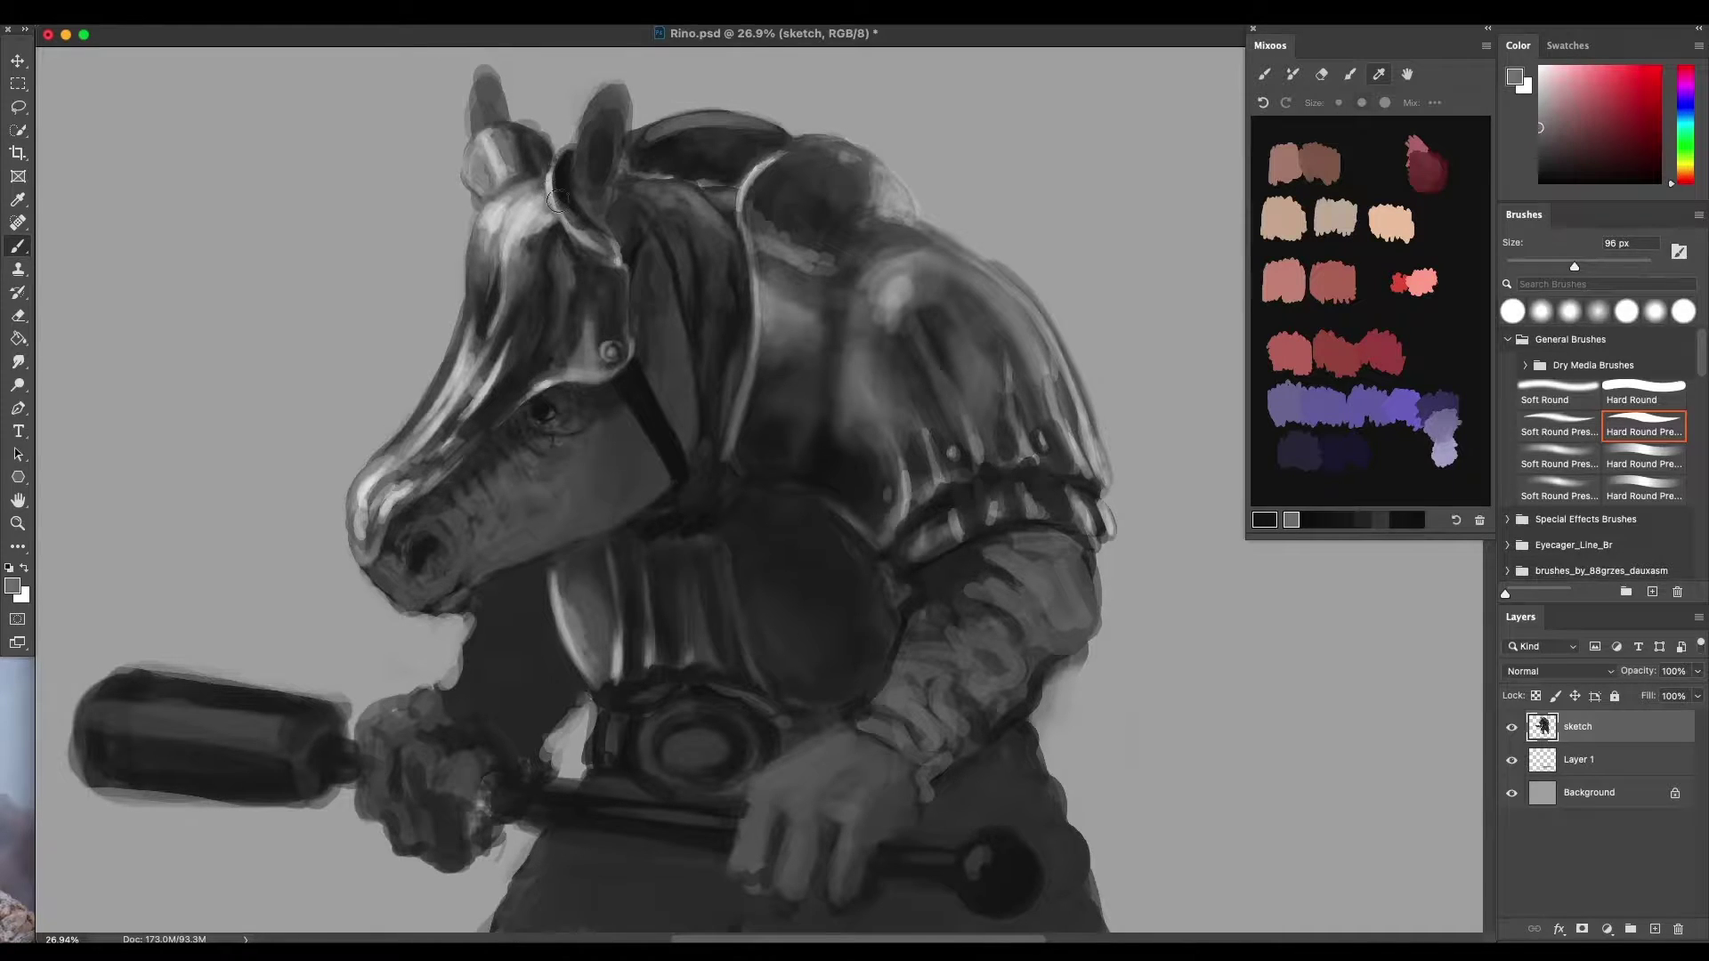
{"action": "left_click", "coordinate": [550, 178], "text": "alt"}
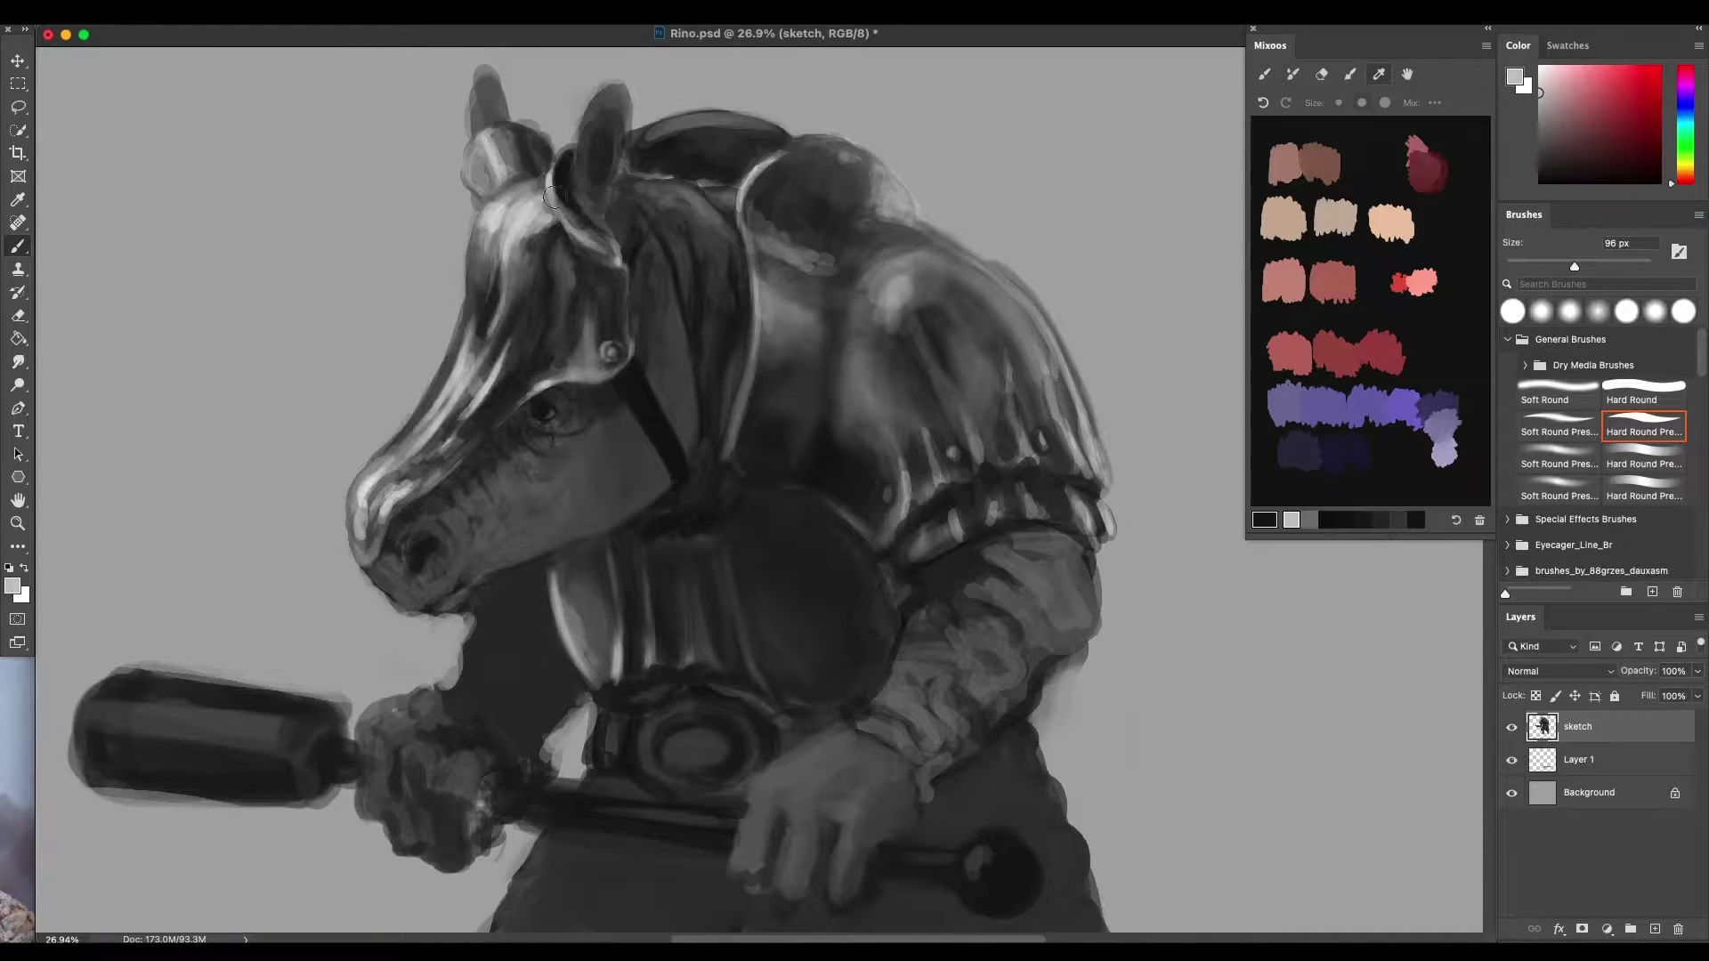
{"action": "left_click_drag", "start_coordinate": [550, 196], "coordinate": [589, 234]}
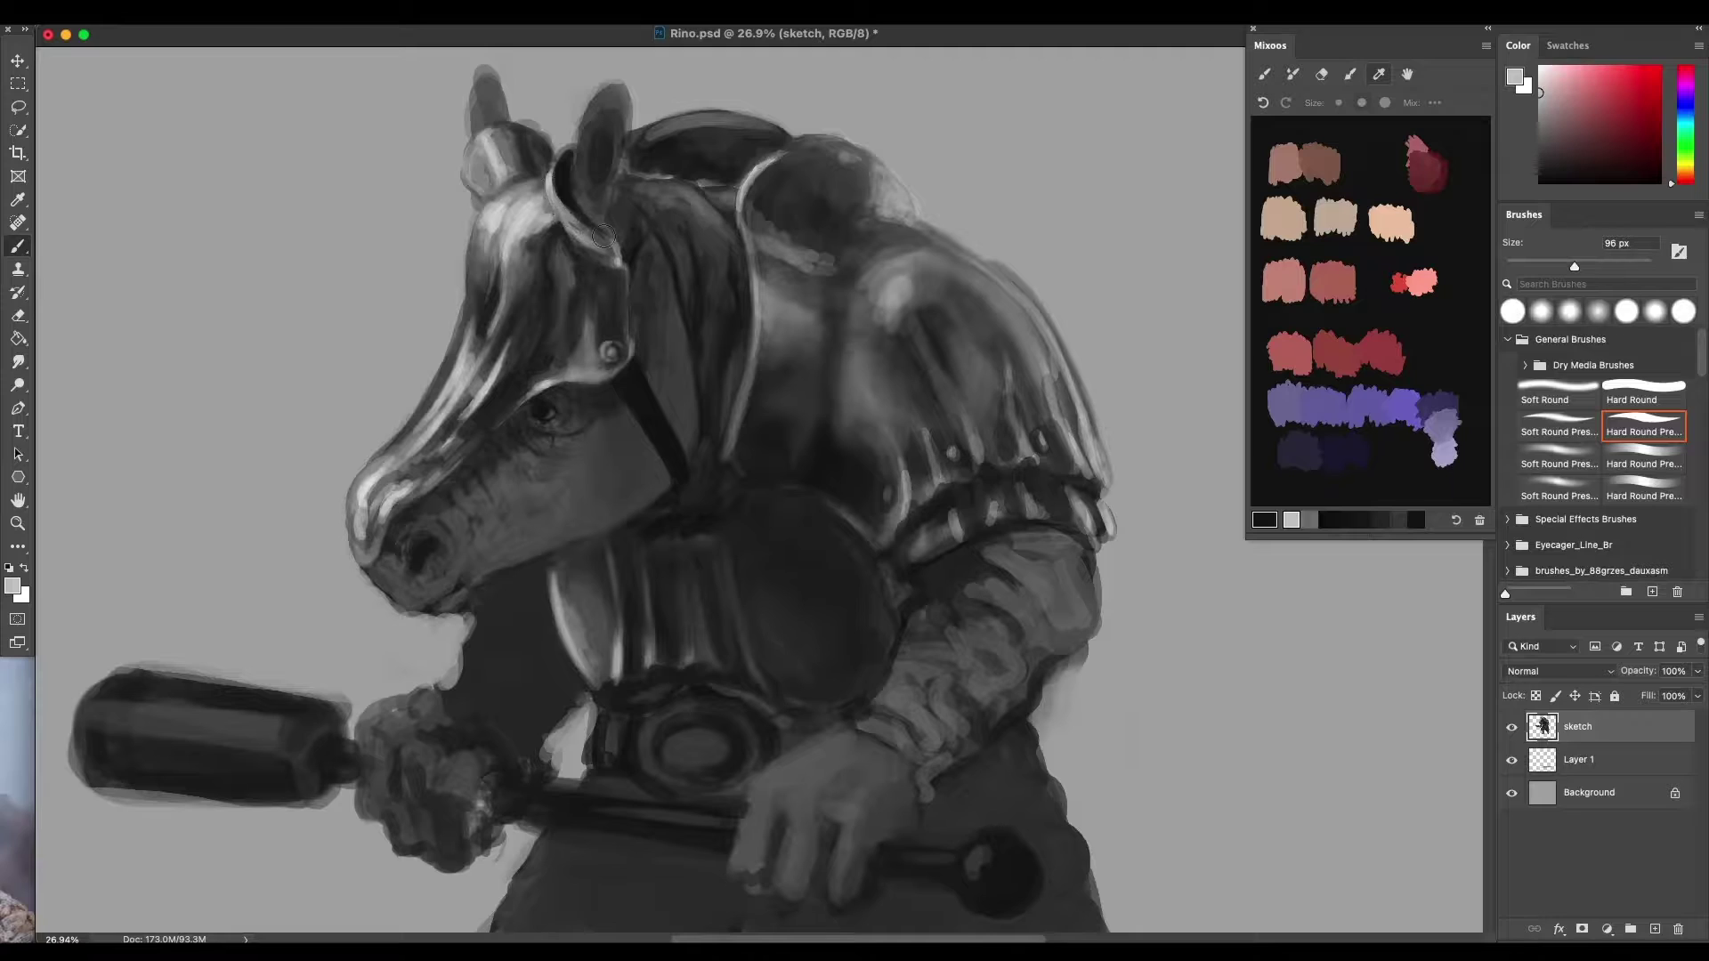
Lighten the horn stub in front of the ears with light greys sampled from the stub and the muzzle highlight
{"action": "left_click", "coordinate": [492, 153], "text": "alt"}
{"action": "mouse_move", "coordinate": [485, 156]}
{"action": "left_mouse_down"}
{"action": "mouse_move", "coordinate": [475, 146]}
{"action": "mouse_move", "coordinate": [500, 183]}
{"action": "mouse_move", "coordinate": [475, 161]}
{"action": "left_mouse_up"}
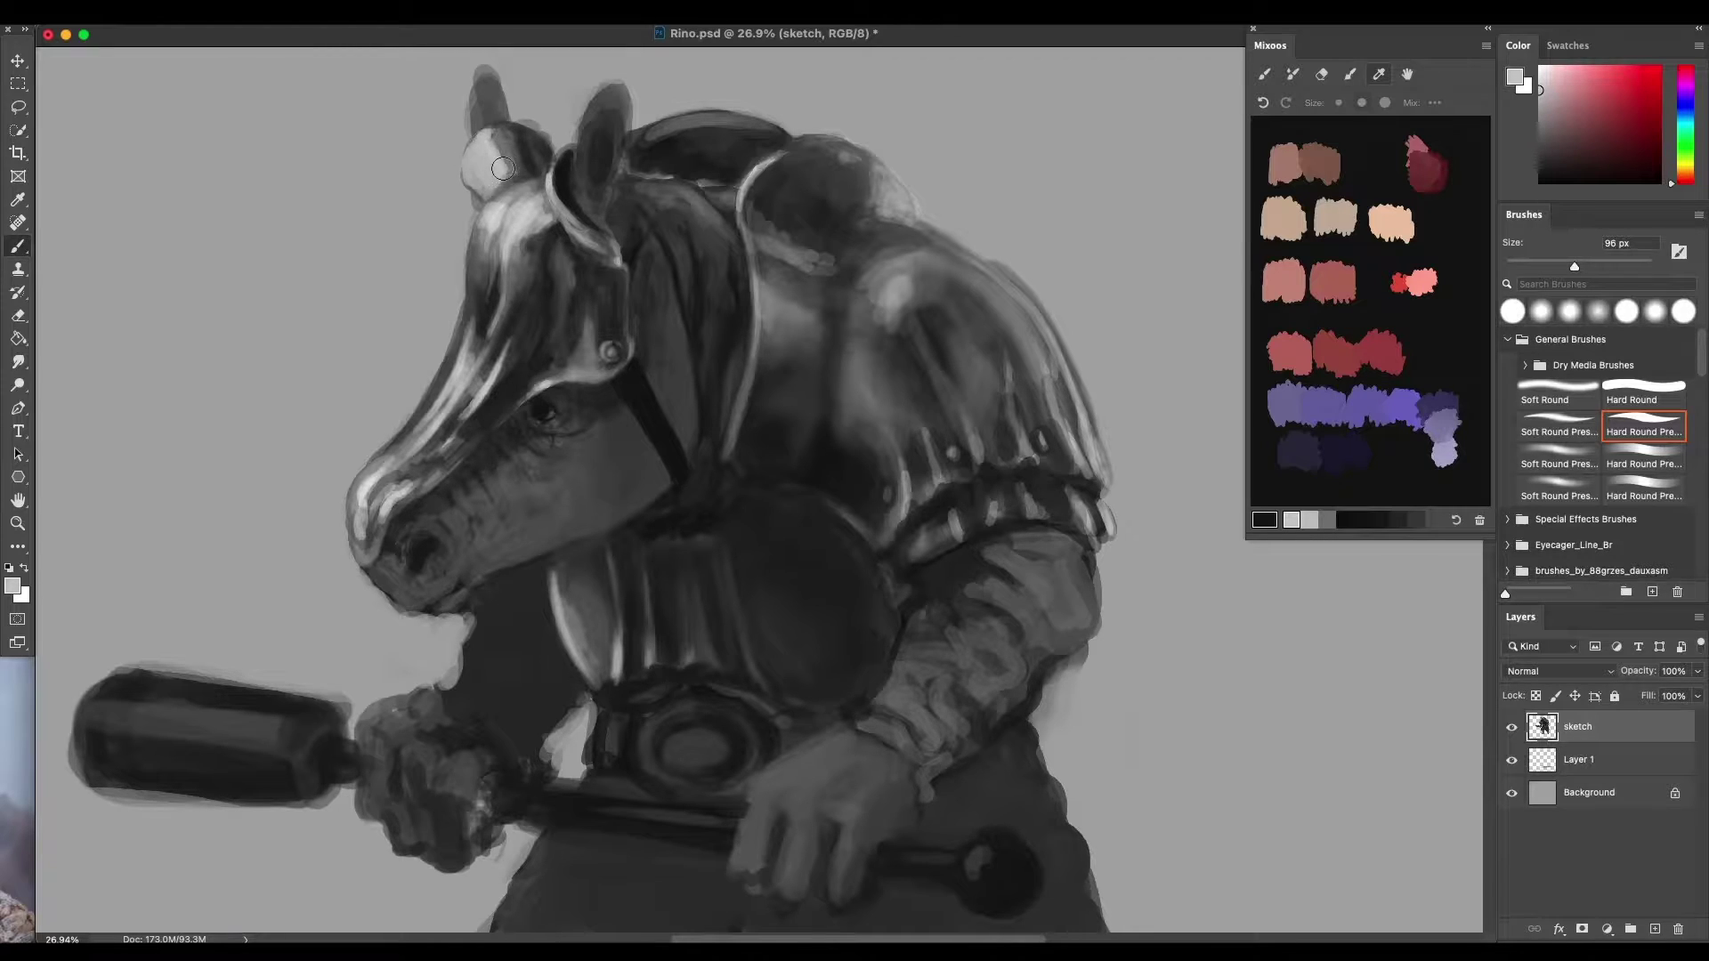
{"action": "left_click", "coordinate": [487, 151], "text": "alt"}
{"action": "left_click", "coordinate": [480, 155], "text": "alt"}
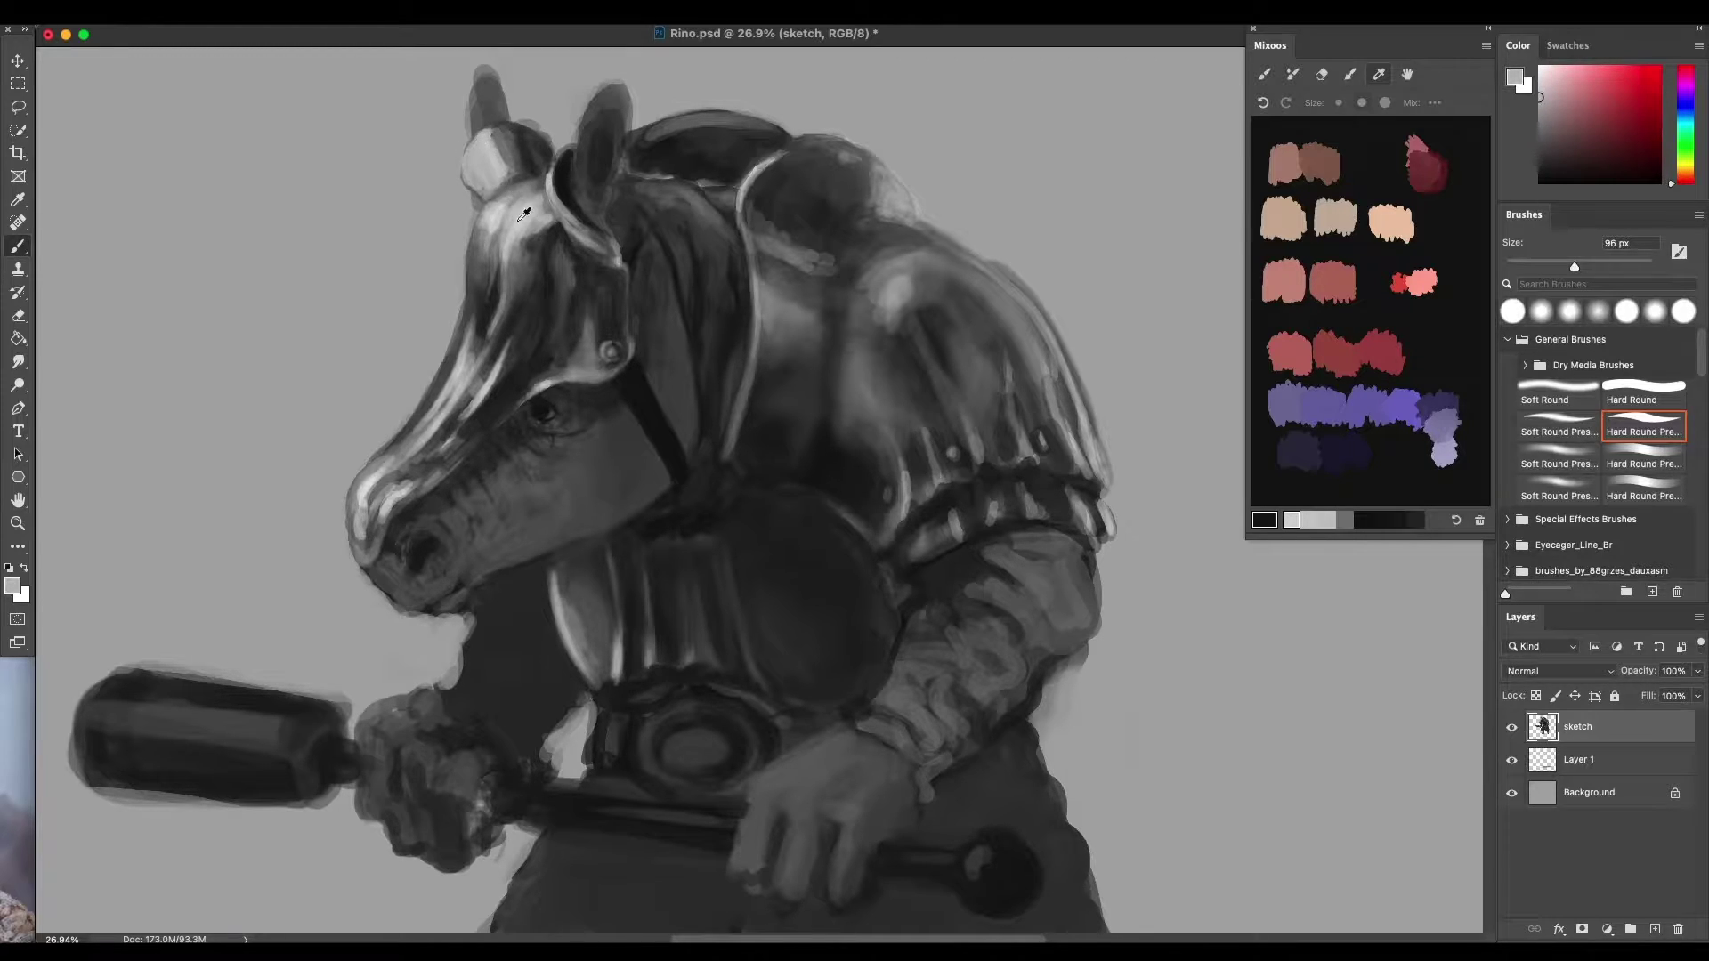
{"action": "left_click", "coordinate": [477, 148], "text": "alt"}
{"action": "left_click", "coordinate": [478, 144], "text": "alt"}
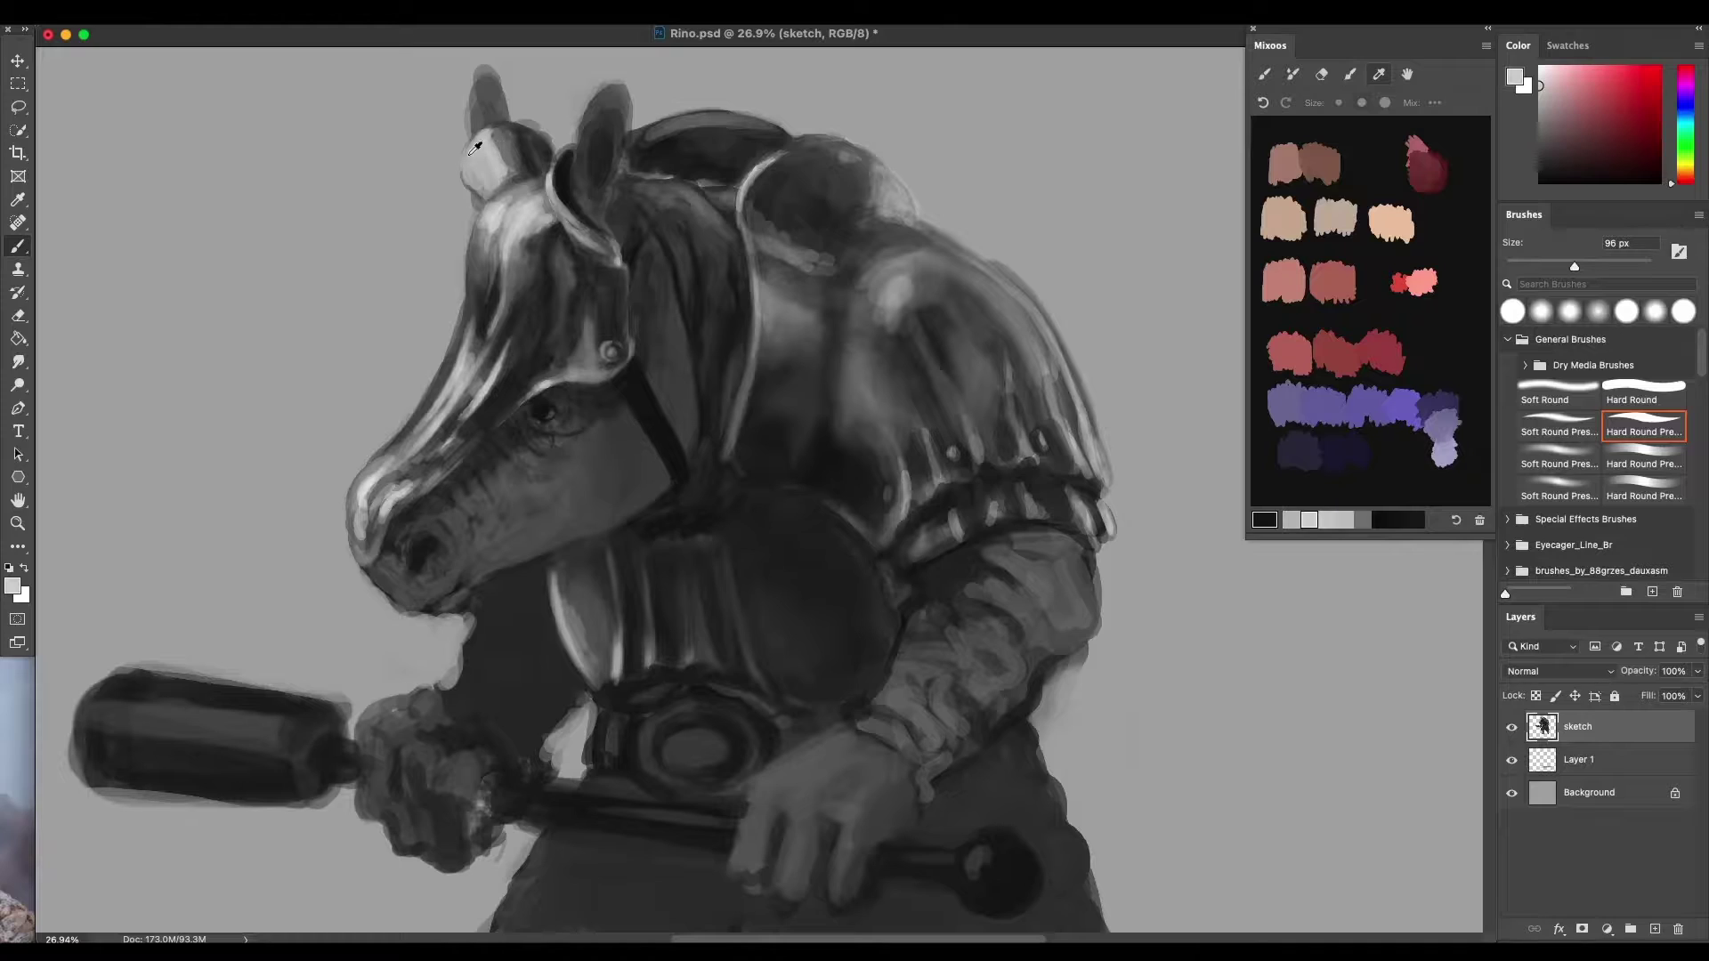
{"action": "left_click", "coordinate": [371, 482], "text": "alt"}
{"action": "left_click_drag", "start_coordinate": [380, 463], "coordinate": [366, 476]}
{"action": "mouse_move", "coordinate": [475, 154]}
{"action": "left_mouse_down"}
{"action": "mouse_move", "coordinate": [472, 173]}
{"action": "mouse_move", "coordinate": [490, 174]}
{"action": "mouse_move", "coordinate": [488, 134]}
{"action": "left_mouse_up"}
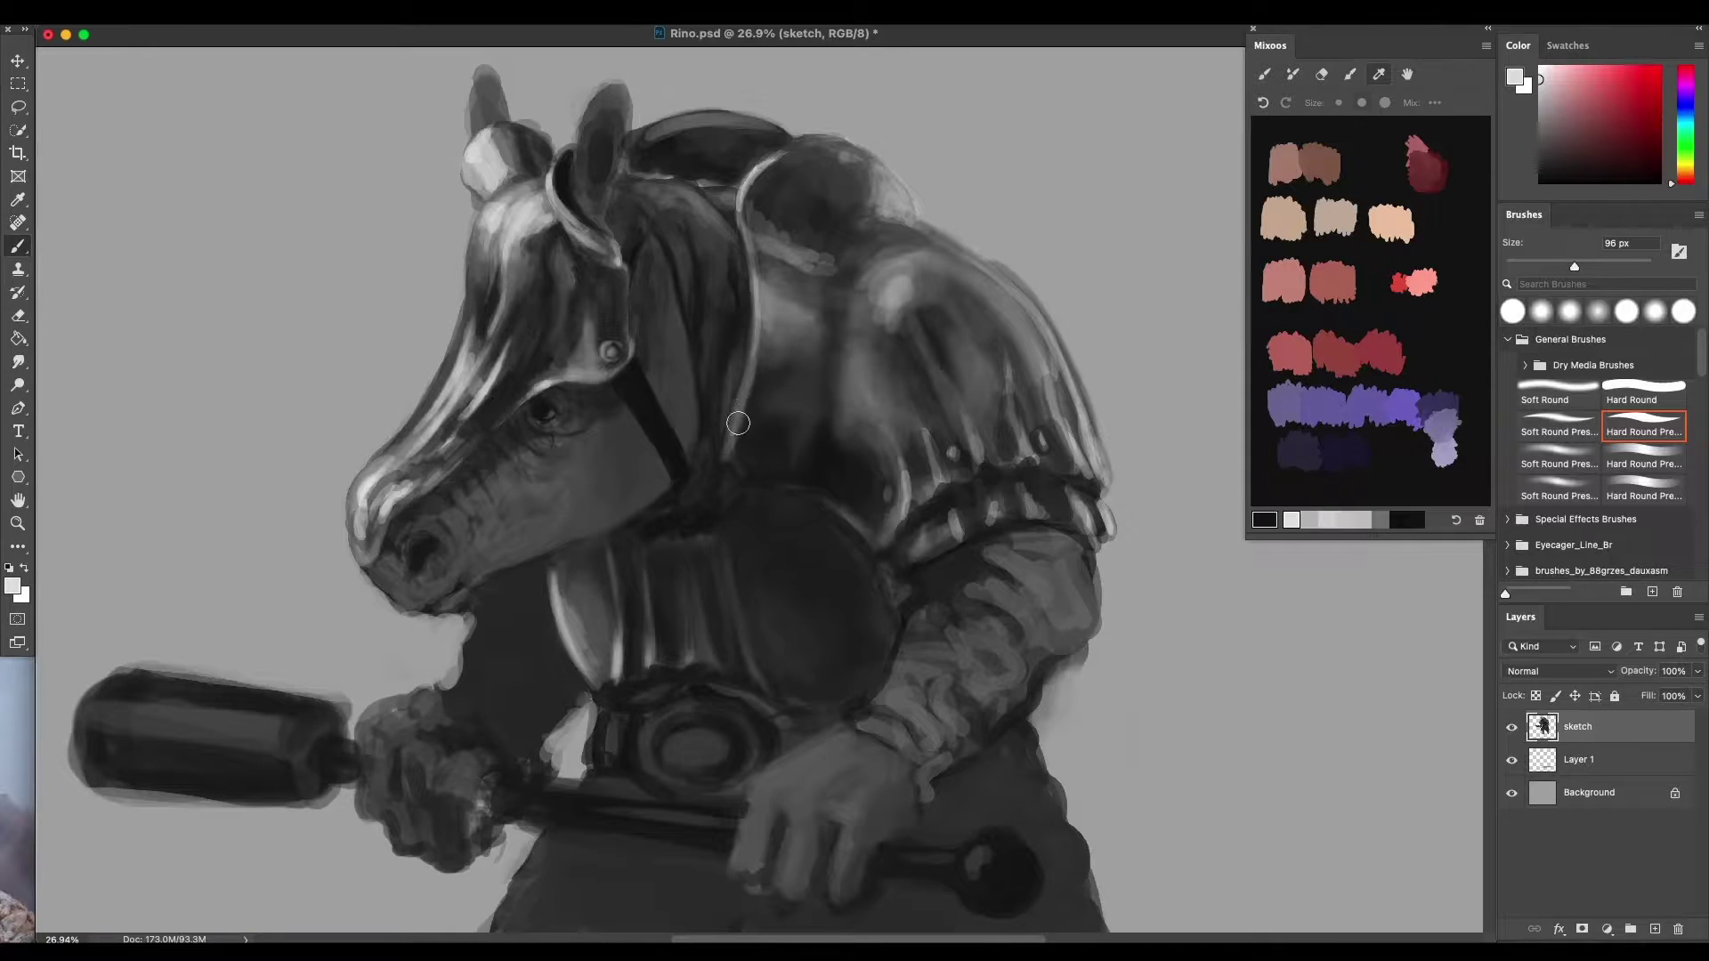
Lighten the ring around the oval belt buckle with a mid grey sampled from the ribbed breastplate
{"action": "scroll", "coordinate": [738, 423], "scroll_direction": "down", "scroll_amount": 2}
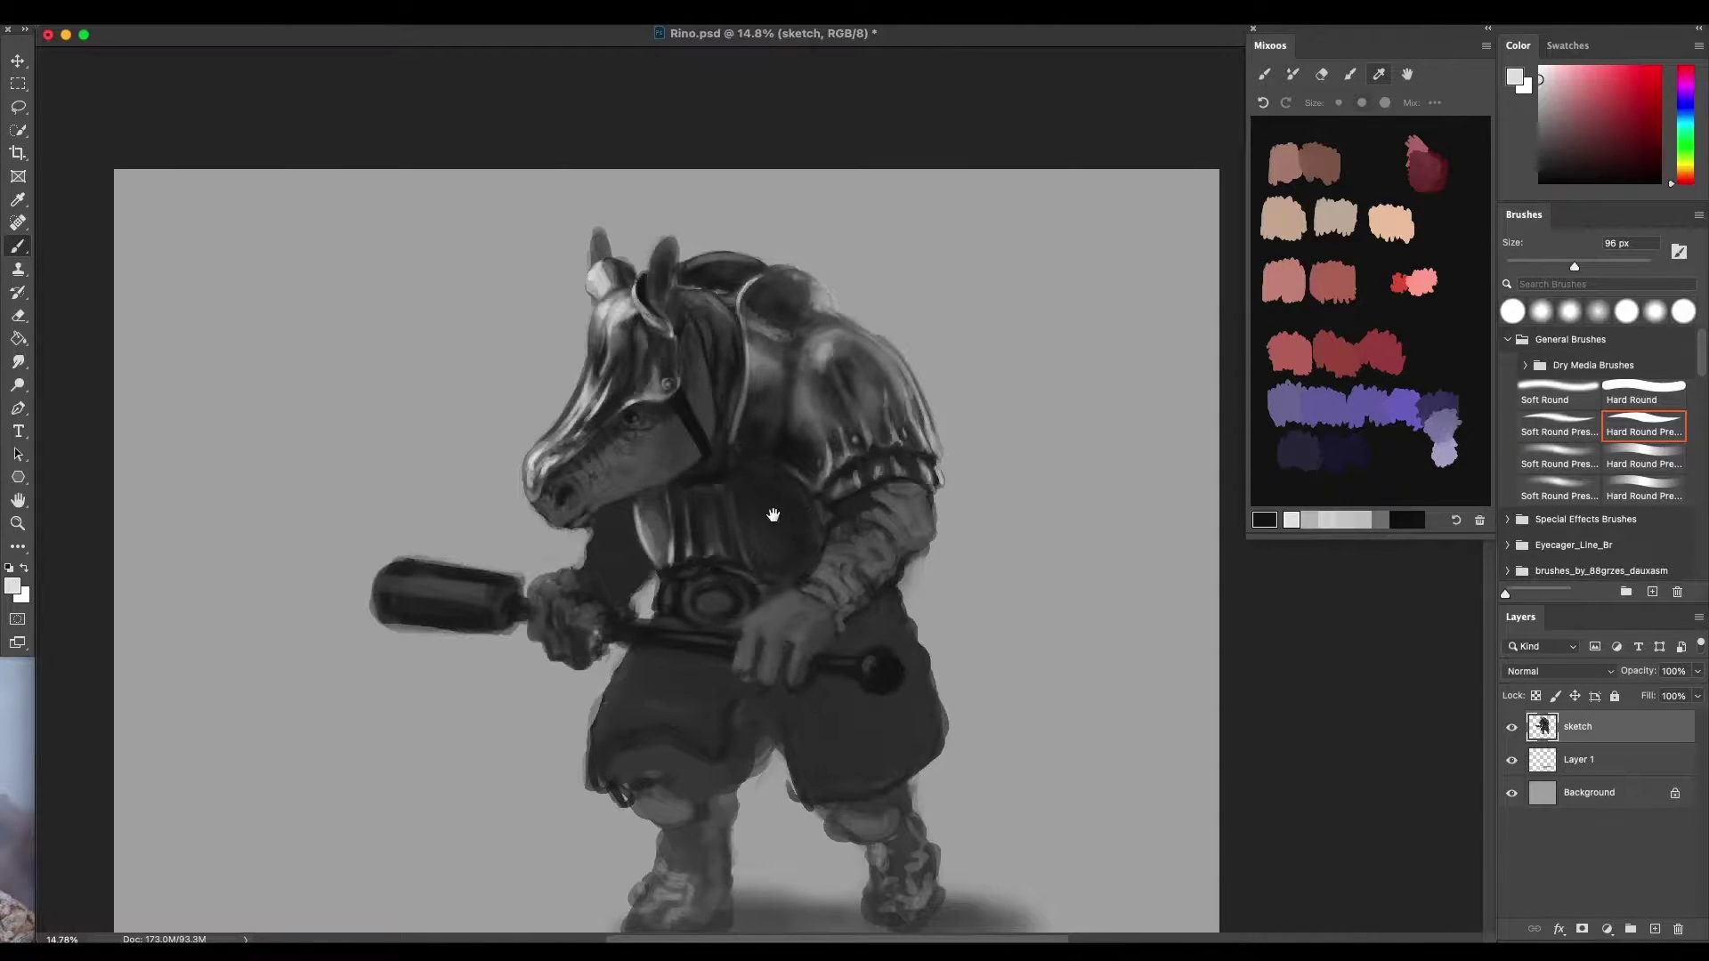
{"action": "left_click_drag", "start_coordinate": [773, 515], "coordinate": [687, 510]}
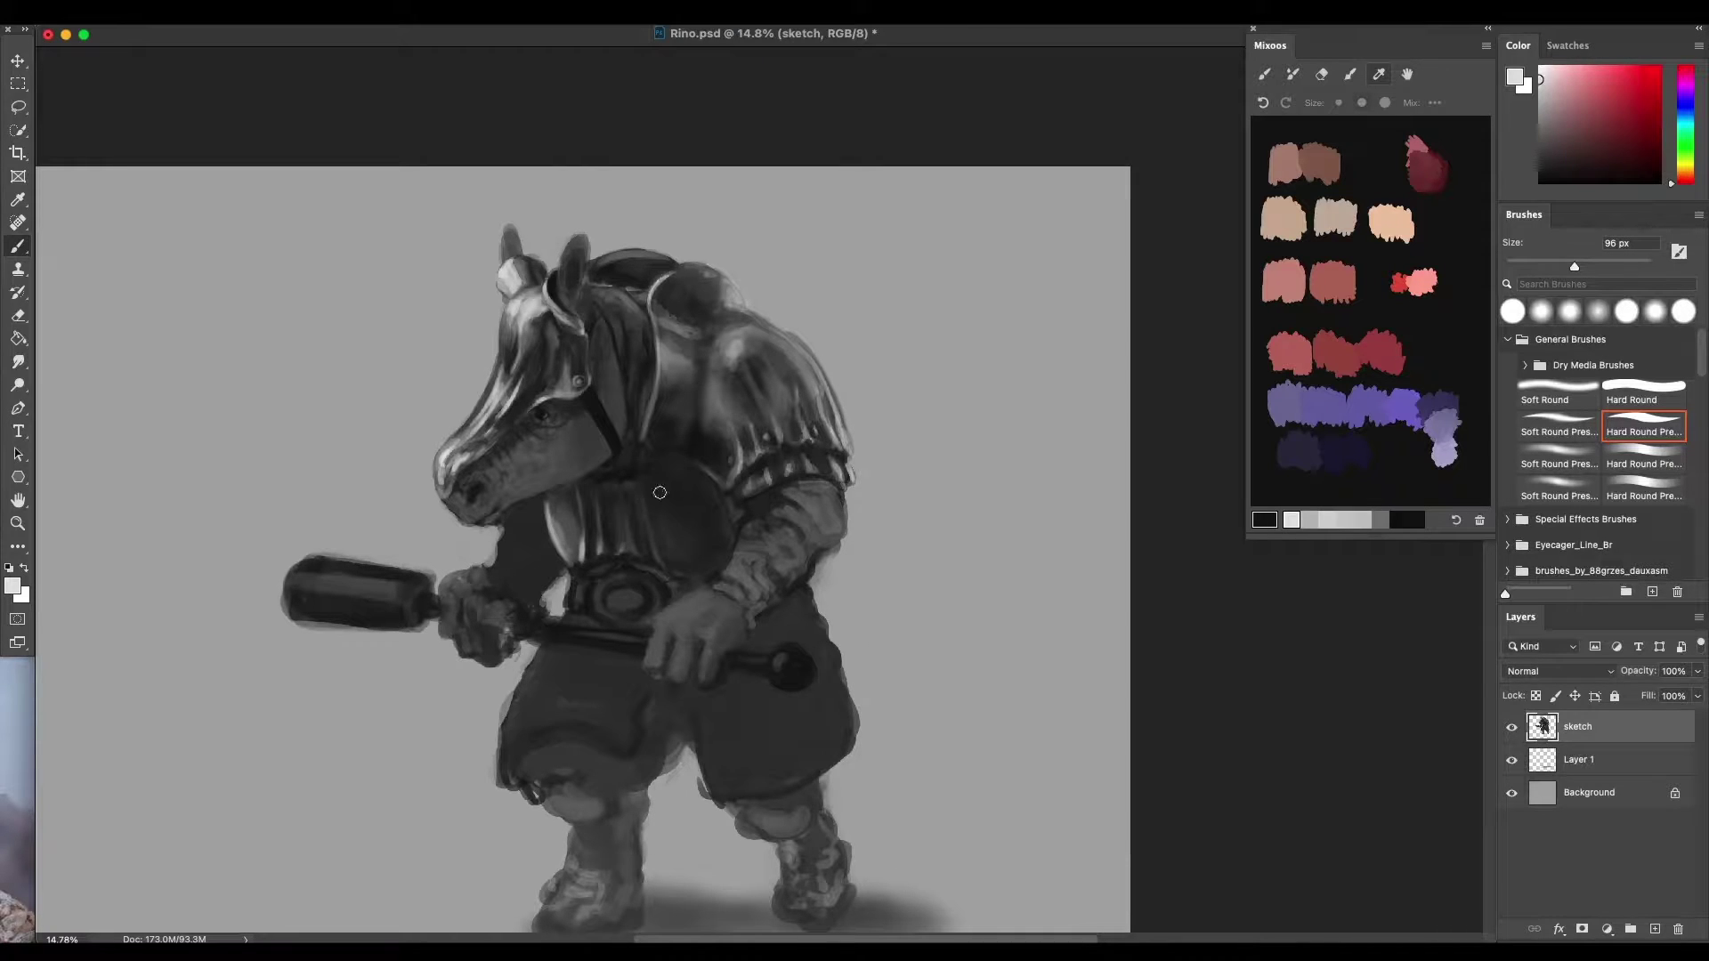
{"action": "scroll", "coordinate": [639, 558], "scroll_direction": "up", "scroll_amount": 1}
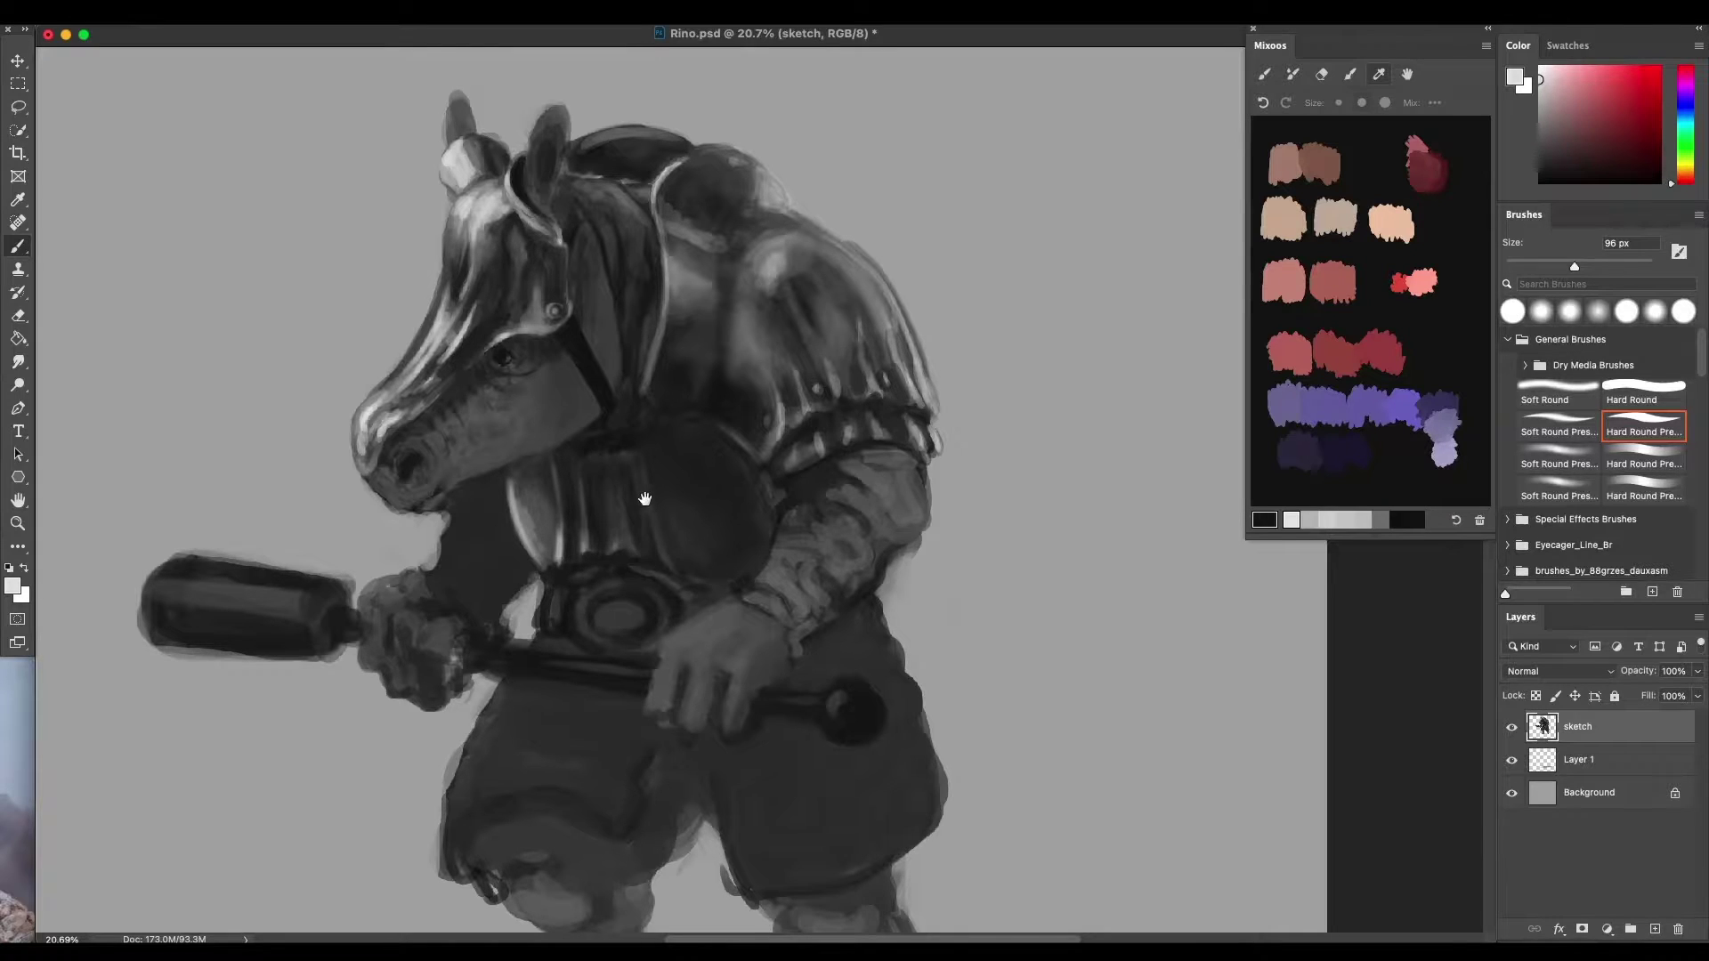
{"action": "scroll", "coordinate": [649, 489], "scroll_direction": "down", "scroll_amount": 3}
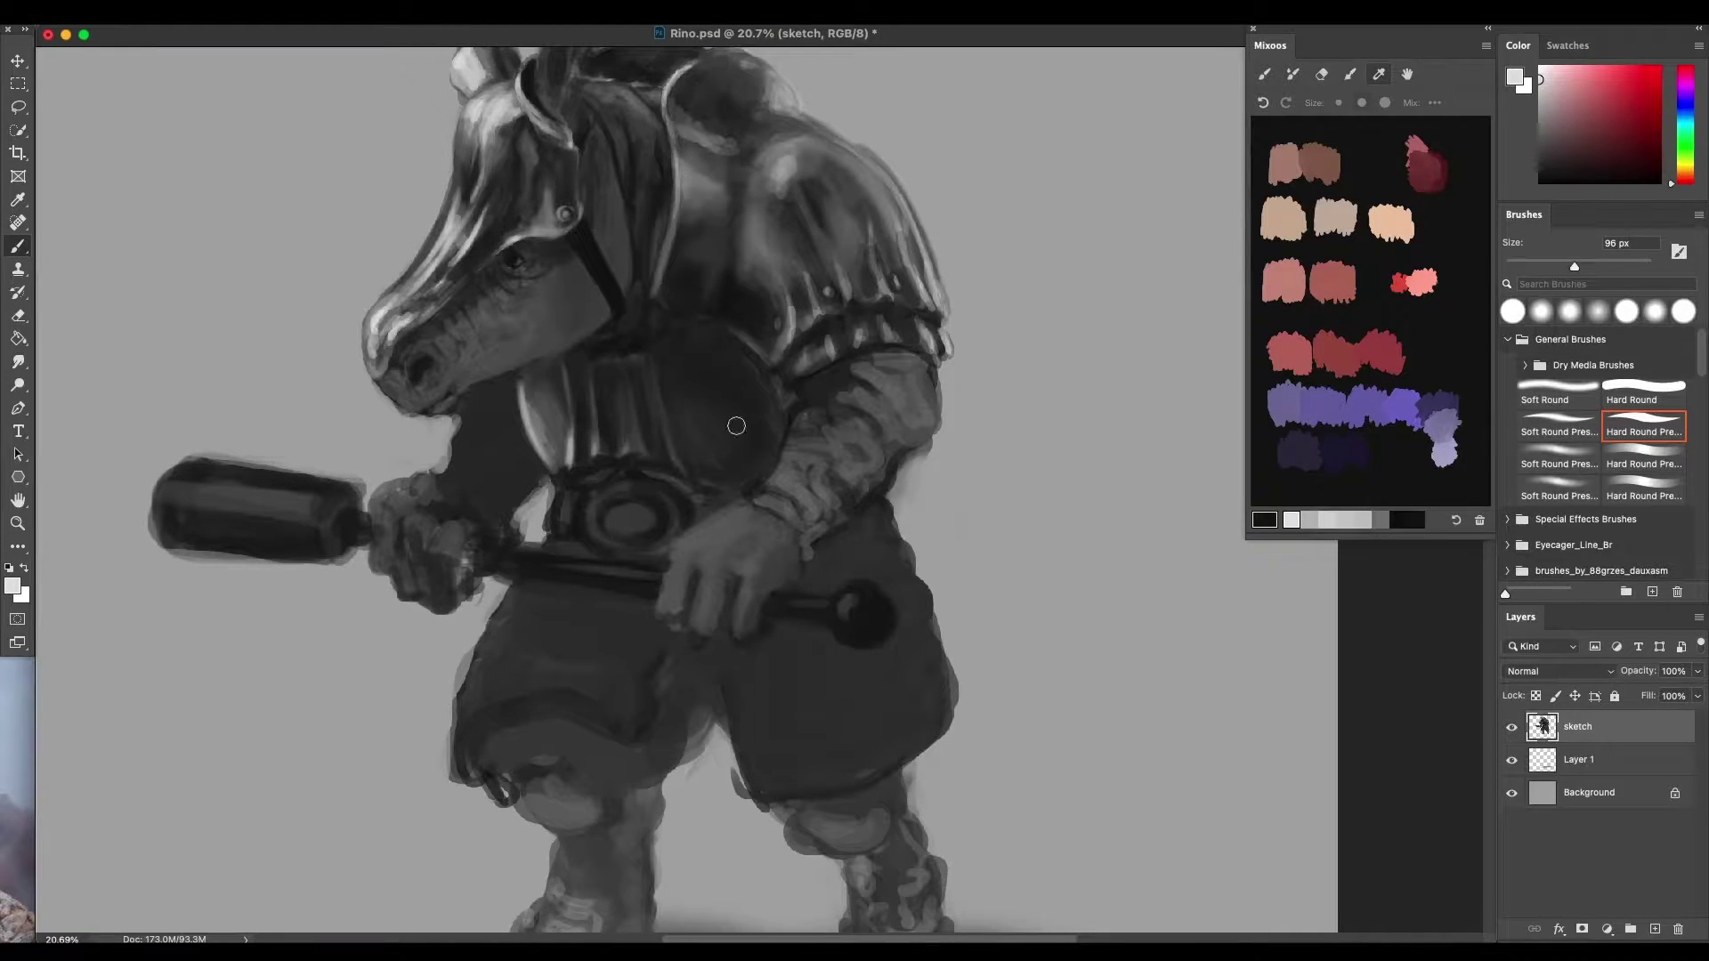
{"action": "left_click", "coordinate": [597, 432], "text": "alt"}
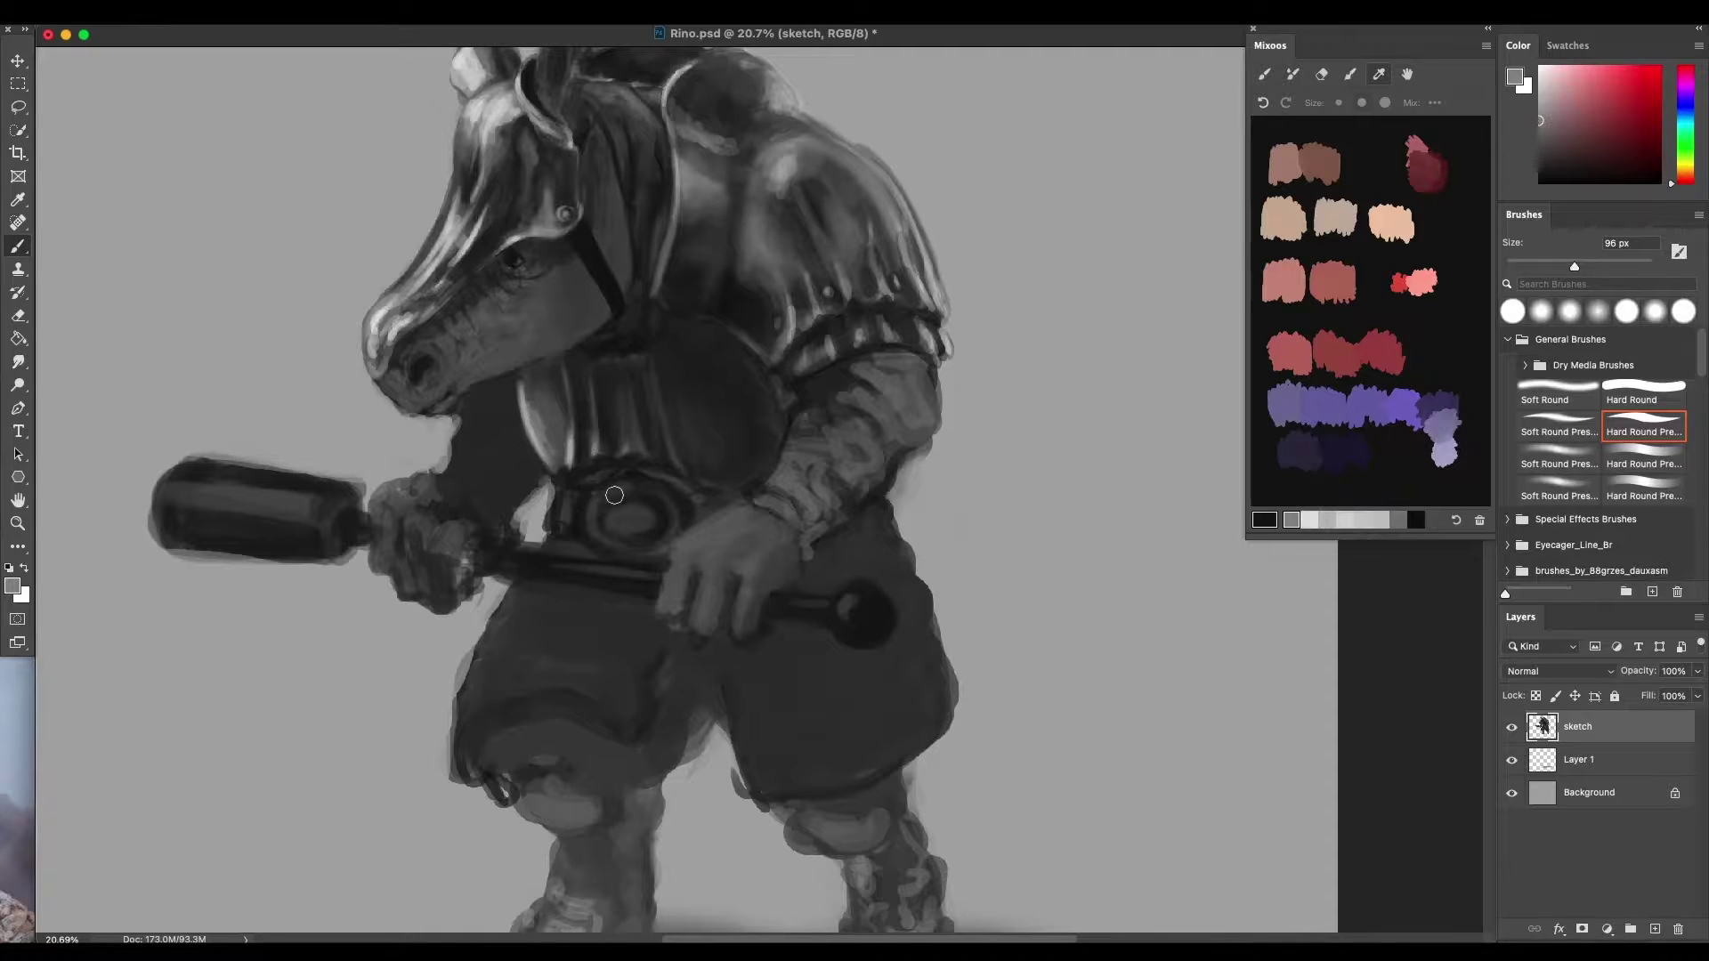
{"action": "left_click_drag", "start_coordinate": [607, 490], "coordinate": [601, 464]}
{"action": "mouse_move", "coordinate": [606, 537]}
{"action": "left_mouse_down"}
{"action": "mouse_move", "coordinate": [649, 541]}
{"action": "mouse_move", "coordinate": [590, 522]}
{"action": "mouse_move", "coordinate": [653, 489]}
{"action": "mouse_move", "coordinate": [631, 543]}
{"action": "mouse_move", "coordinate": [619, 482]}
{"action": "mouse_move", "coordinate": [625, 541]}
{"action": "mouse_move", "coordinate": [636, 477]}
{"action": "mouse_move", "coordinate": [616, 544]}
{"action": "mouse_move", "coordinate": [668, 501]}
{"action": "mouse_move", "coordinate": [687, 545]}
{"action": "left_mouse_up"}
{"action": "left_click_drag", "start_coordinate": [594, 488], "coordinate": [630, 526]}
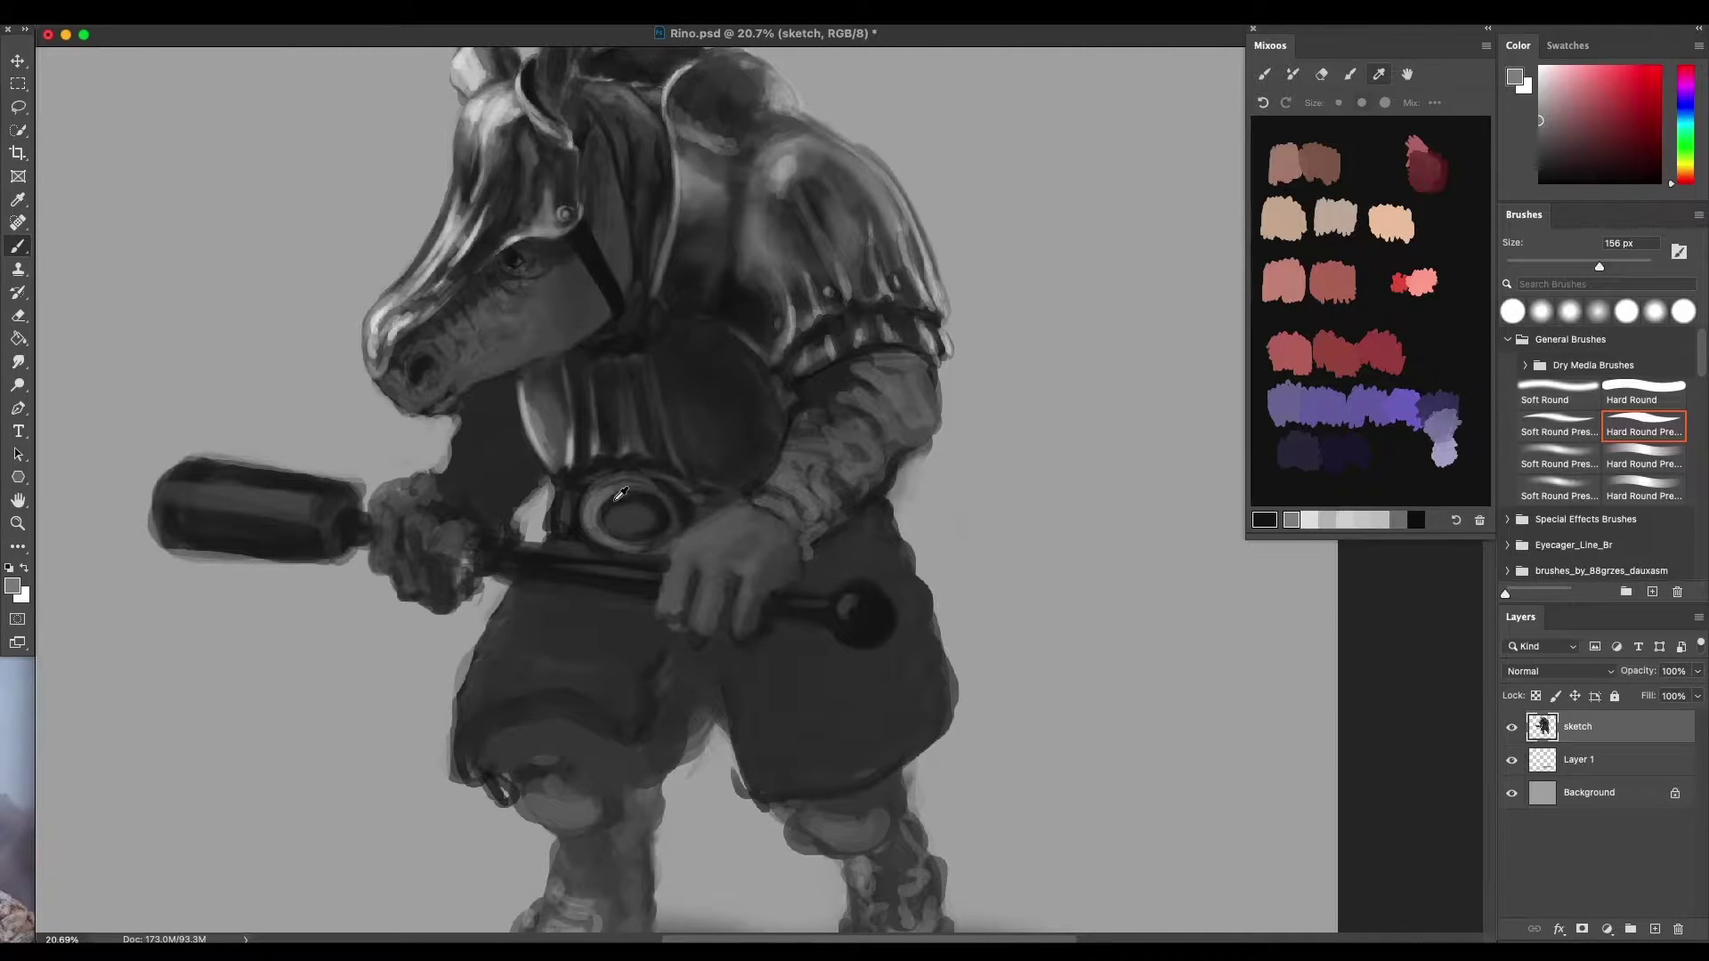
Darken the inside of the buckle's ring with dark greys sampled around the buckle, using a 156 px brush
{"action": "left_click", "coordinate": [618, 496], "text": "alt"}
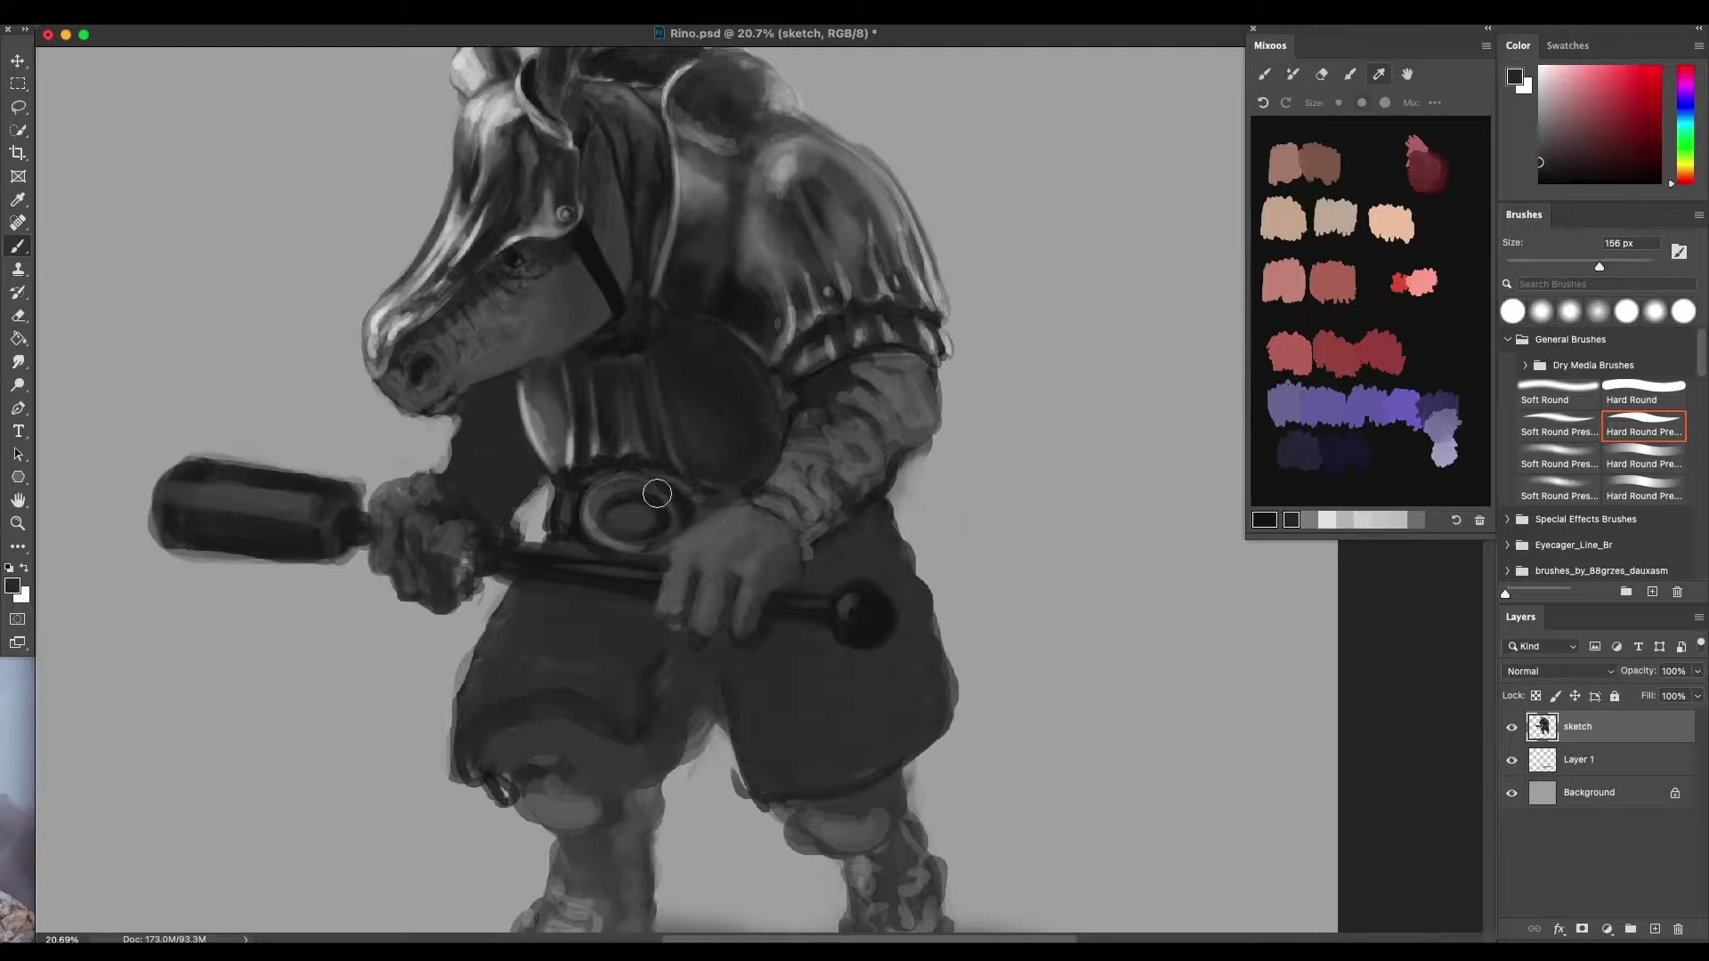
{"action": "left_click", "coordinate": [582, 481], "text": "alt"}
{"action": "mouse_move", "coordinate": [634, 534]}
{"action": "left_mouse_down"}
{"action": "mouse_move", "coordinate": [632, 490]}
{"action": "mouse_move", "coordinate": [670, 513]}
{"action": "left_mouse_up"}
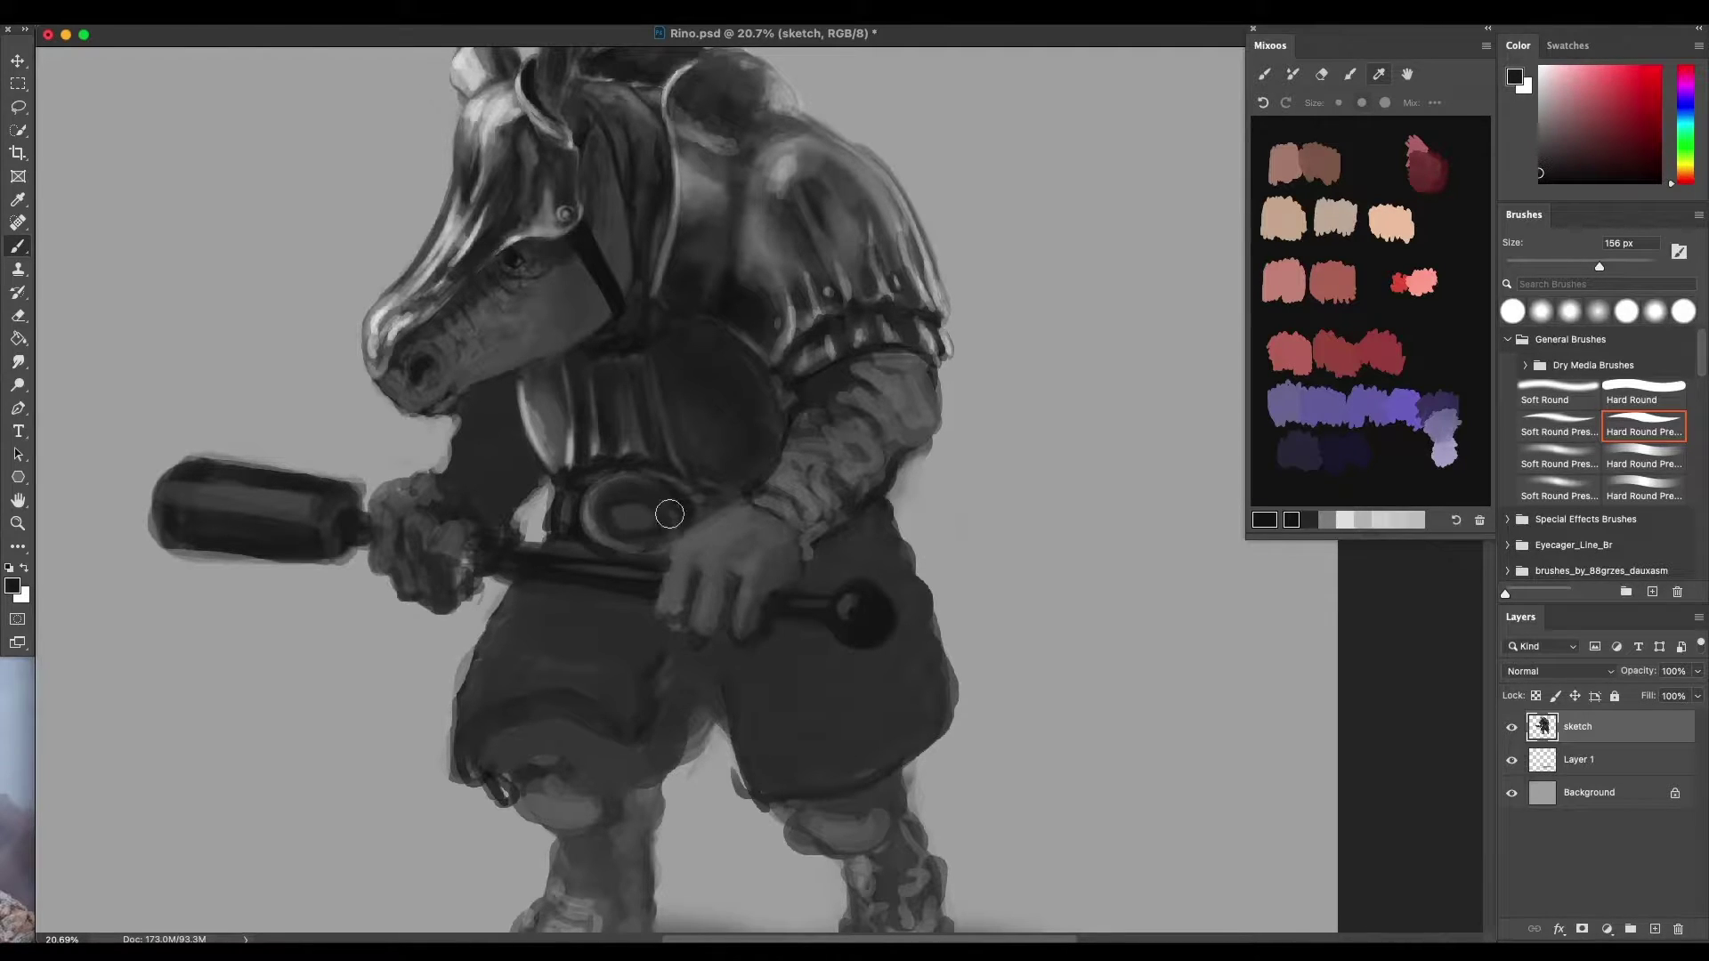
{"action": "left_click", "coordinate": [621, 499], "text": "alt"}
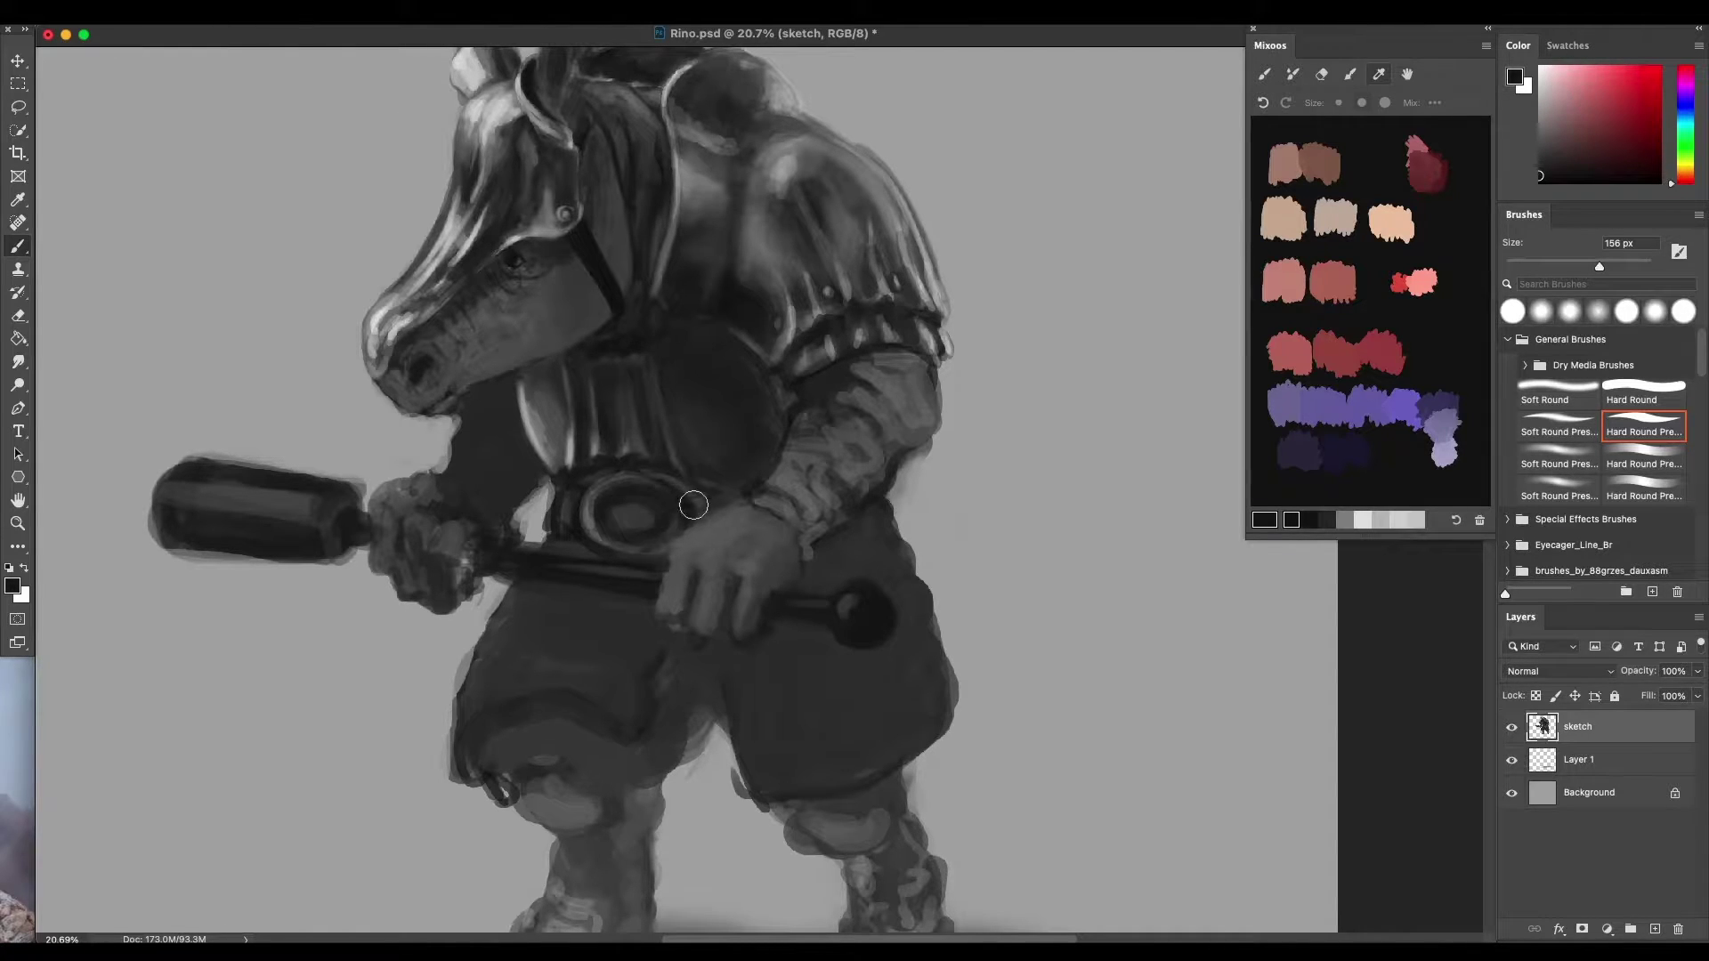
Break up the buckle's centre and ring with small near-black marks using a 66 px brush
{"action": "scroll", "coordinate": [673, 528], "scroll_direction": "up", "scroll_amount": 3}
{"action": "scroll", "coordinate": [673, 528], "scroll_direction": "up", "scroll_amount": 4}
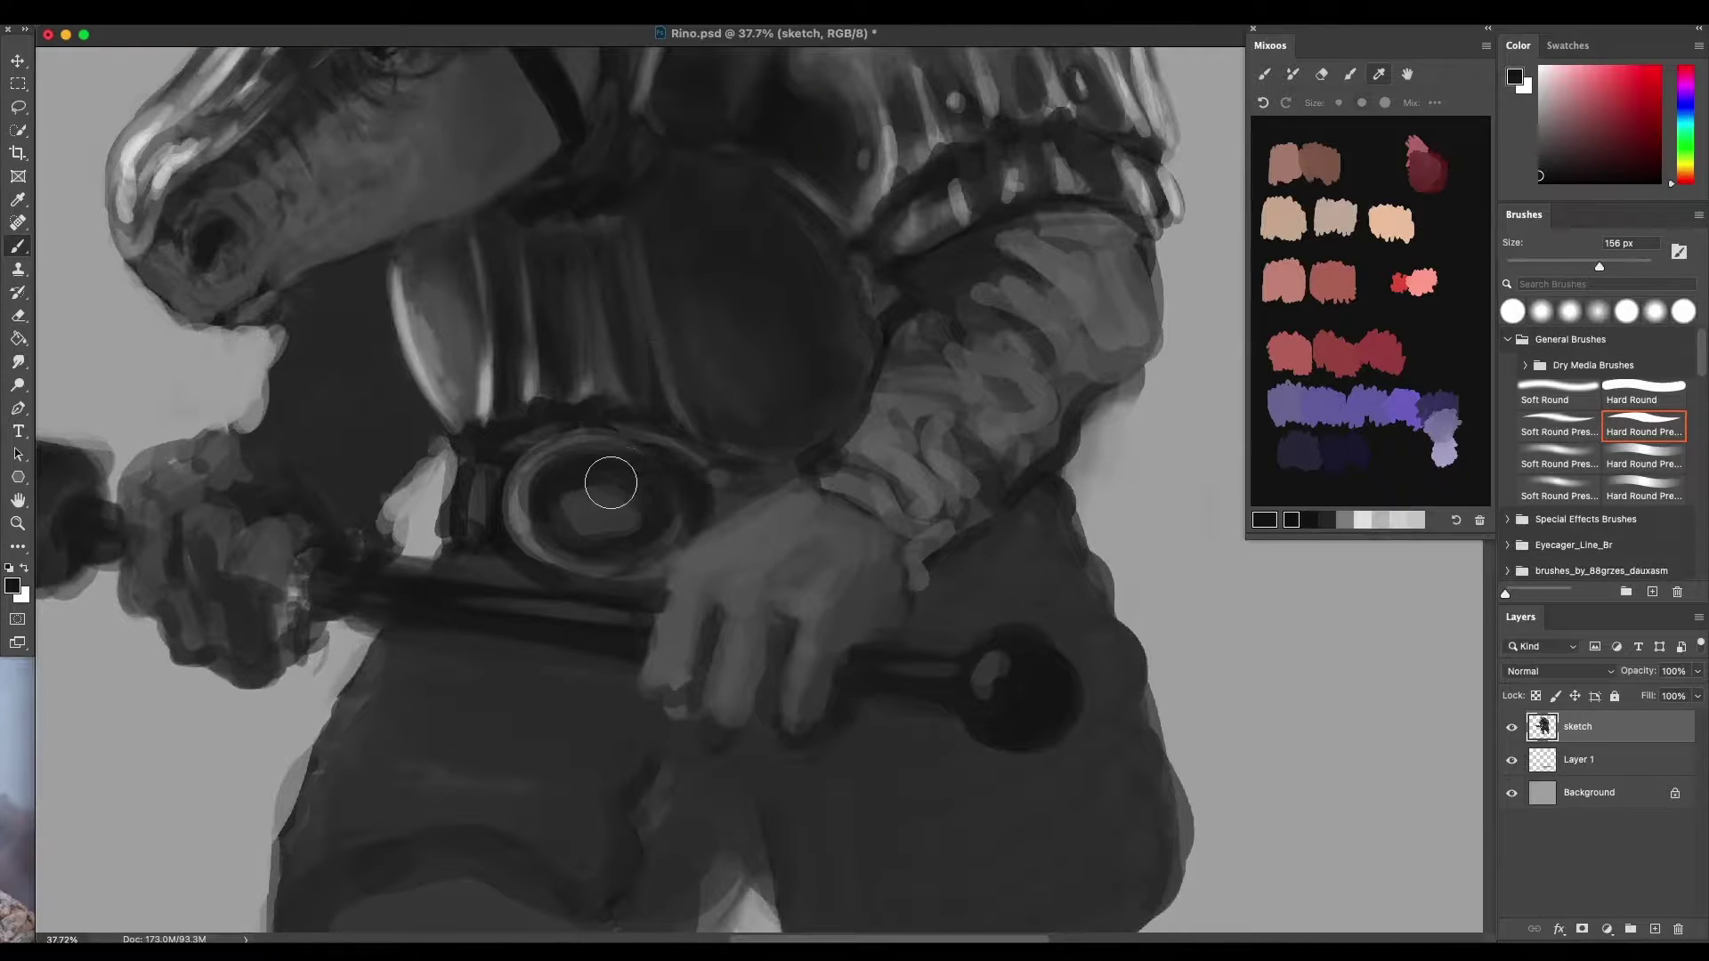
{"action": "mouse_move", "coordinate": [606, 488]}
{"action": "left_mouse_down"}
{"action": "mouse_move", "coordinate": [582, 411]}
{"action": "mouse_move", "coordinate": [561, 493]}
{"action": "mouse_move", "coordinate": [581, 476]}
{"action": "mouse_move", "coordinate": [562, 507]}
{"action": "mouse_move", "coordinate": [574, 533]}
{"action": "mouse_move", "coordinate": [553, 510]}
{"action": "mouse_move", "coordinate": [571, 529]}
{"action": "mouse_move", "coordinate": [574, 502]}
{"action": "mouse_move", "coordinate": [606, 521]}
{"action": "mouse_move", "coordinate": [616, 501]}
{"action": "mouse_move", "coordinate": [628, 516]}
{"action": "mouse_move", "coordinate": [601, 519]}
{"action": "mouse_move", "coordinate": [622, 496]}
{"action": "mouse_move", "coordinate": [640, 510]}
{"action": "mouse_move", "coordinate": [633, 468]}
{"action": "mouse_move", "coordinate": [661, 512]}
{"action": "left_mouse_up"}
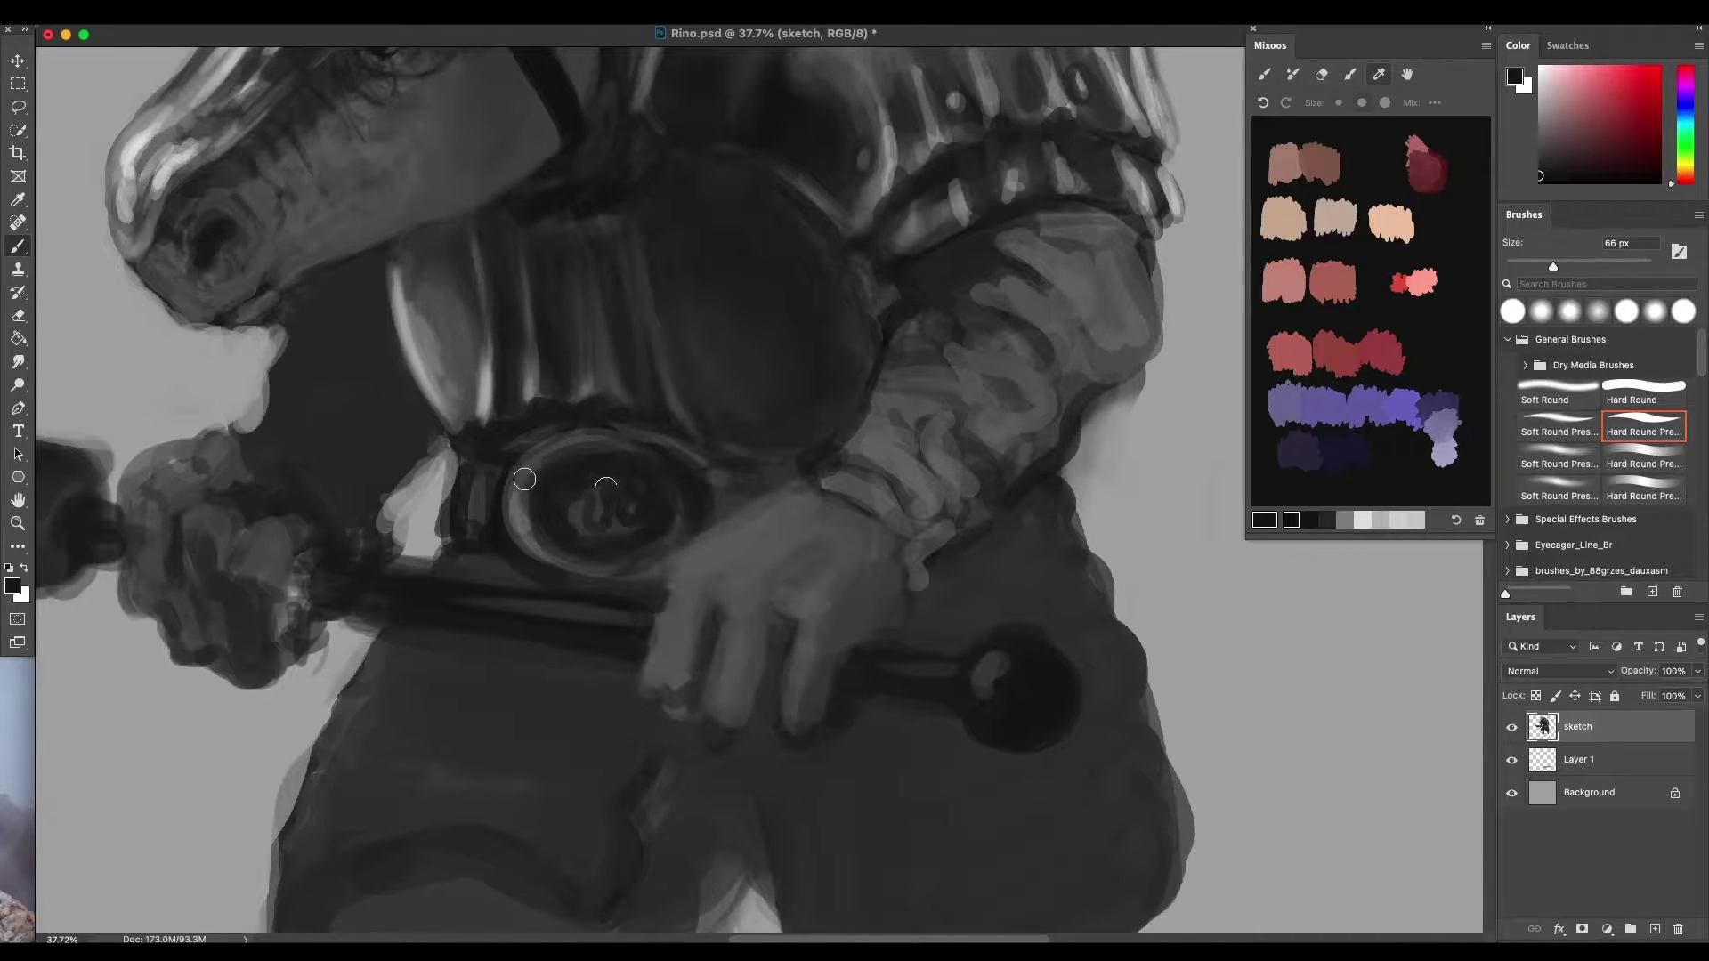
{"action": "mouse_move", "coordinate": [525, 479]}
{"action": "left_mouse_down"}
{"action": "mouse_move", "coordinate": [517, 505]}
{"action": "mouse_move", "coordinate": [538, 534]}
{"action": "mouse_move", "coordinate": [525, 472]}
{"action": "mouse_move", "coordinate": [633, 457]}
{"action": "left_mouse_up"}
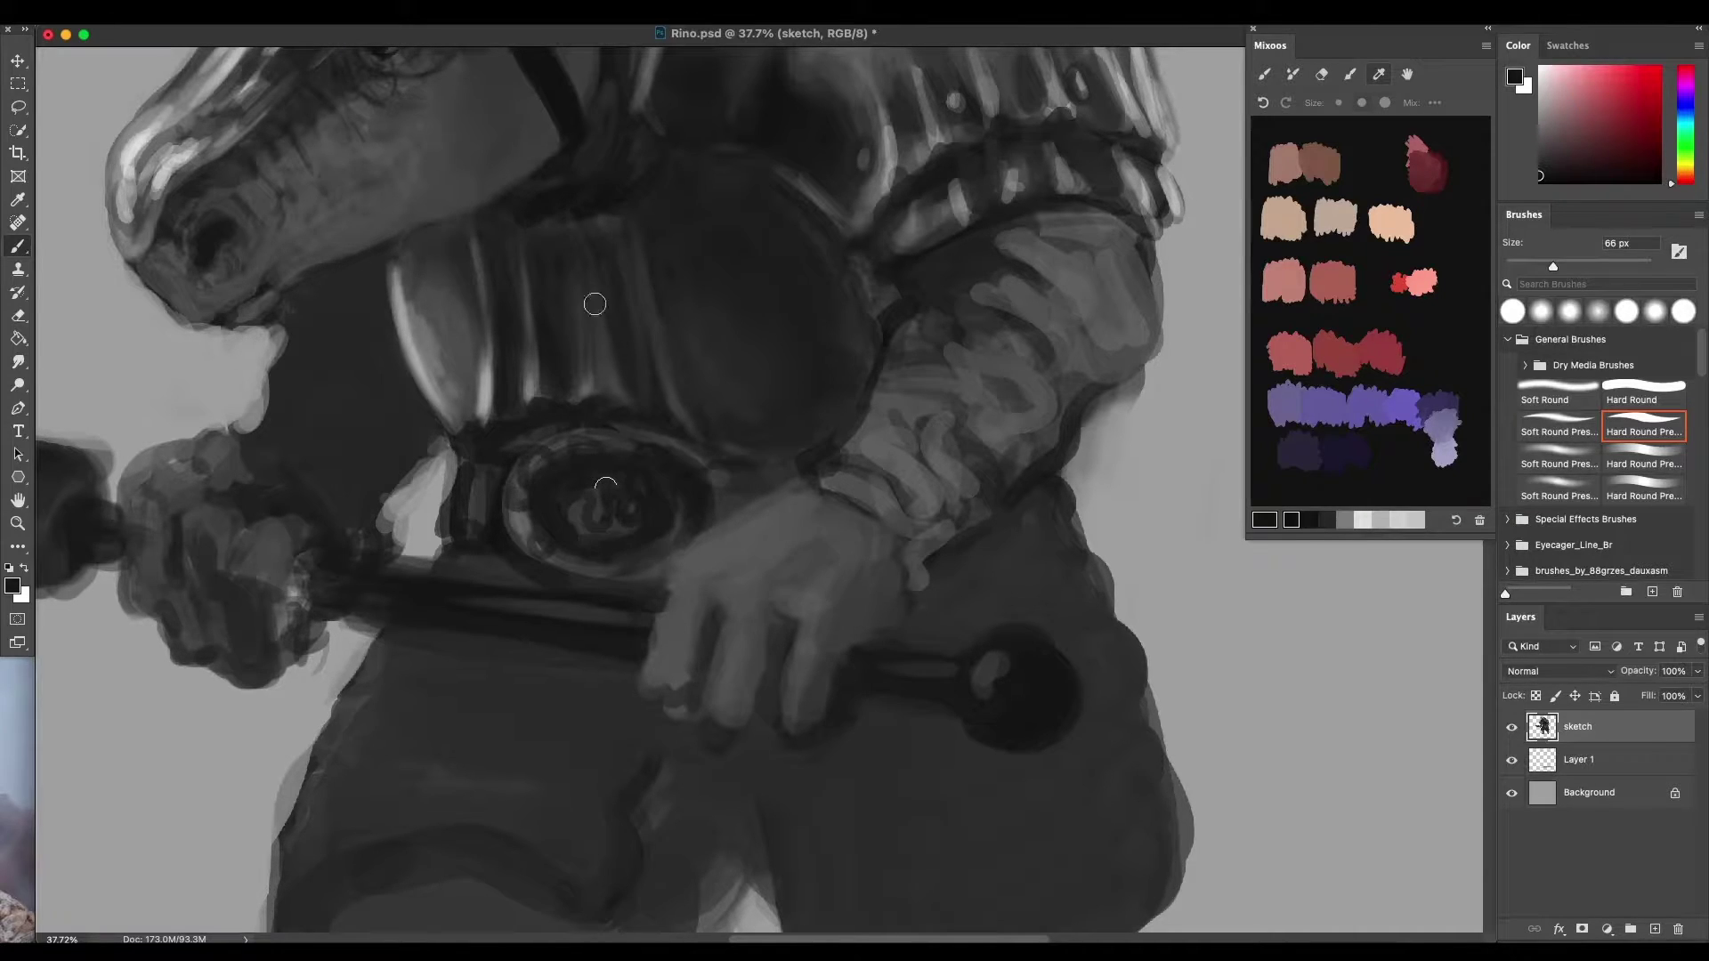
Cover the whole buckle with short curly ornament strokes in a mid grey sampled from the breastplate at 66 px
{"action": "left_click", "coordinate": [535, 385], "text": "alt"}
{"action": "mouse_move", "coordinate": [542, 452]}
{"action": "left_mouse_down"}
{"action": "mouse_move", "coordinate": [515, 484]}
{"action": "mouse_move", "coordinate": [529, 461]}
{"action": "mouse_move", "coordinate": [533, 492]}
{"action": "mouse_move", "coordinate": [551, 446]}
{"action": "mouse_move", "coordinate": [534, 457]}
{"action": "mouse_move", "coordinate": [552, 484]}
{"action": "mouse_move", "coordinate": [576, 433]}
{"action": "mouse_move", "coordinate": [572, 521]}
{"action": "mouse_move", "coordinate": [583, 484]}
{"action": "mouse_move", "coordinate": [561, 516]}
{"action": "mouse_move", "coordinate": [572, 494]}
{"action": "mouse_move", "coordinate": [582, 523]}
{"action": "mouse_move", "coordinate": [568, 454]}
{"action": "mouse_move", "coordinate": [562, 523]}
{"action": "mouse_move", "coordinate": [541, 487]}
{"action": "mouse_move", "coordinate": [556, 503]}
{"action": "mouse_move", "coordinate": [539, 531]}
{"action": "mouse_move", "coordinate": [515, 508]}
{"action": "mouse_move", "coordinate": [586, 563]}
{"action": "mouse_move", "coordinate": [556, 559]}
{"action": "mouse_move", "coordinate": [556, 541]}
{"action": "mouse_move", "coordinate": [581, 570]}
{"action": "left_mouse_up"}
{"action": "left_click_drag", "start_coordinate": [603, 511], "coordinate": [589, 481]}
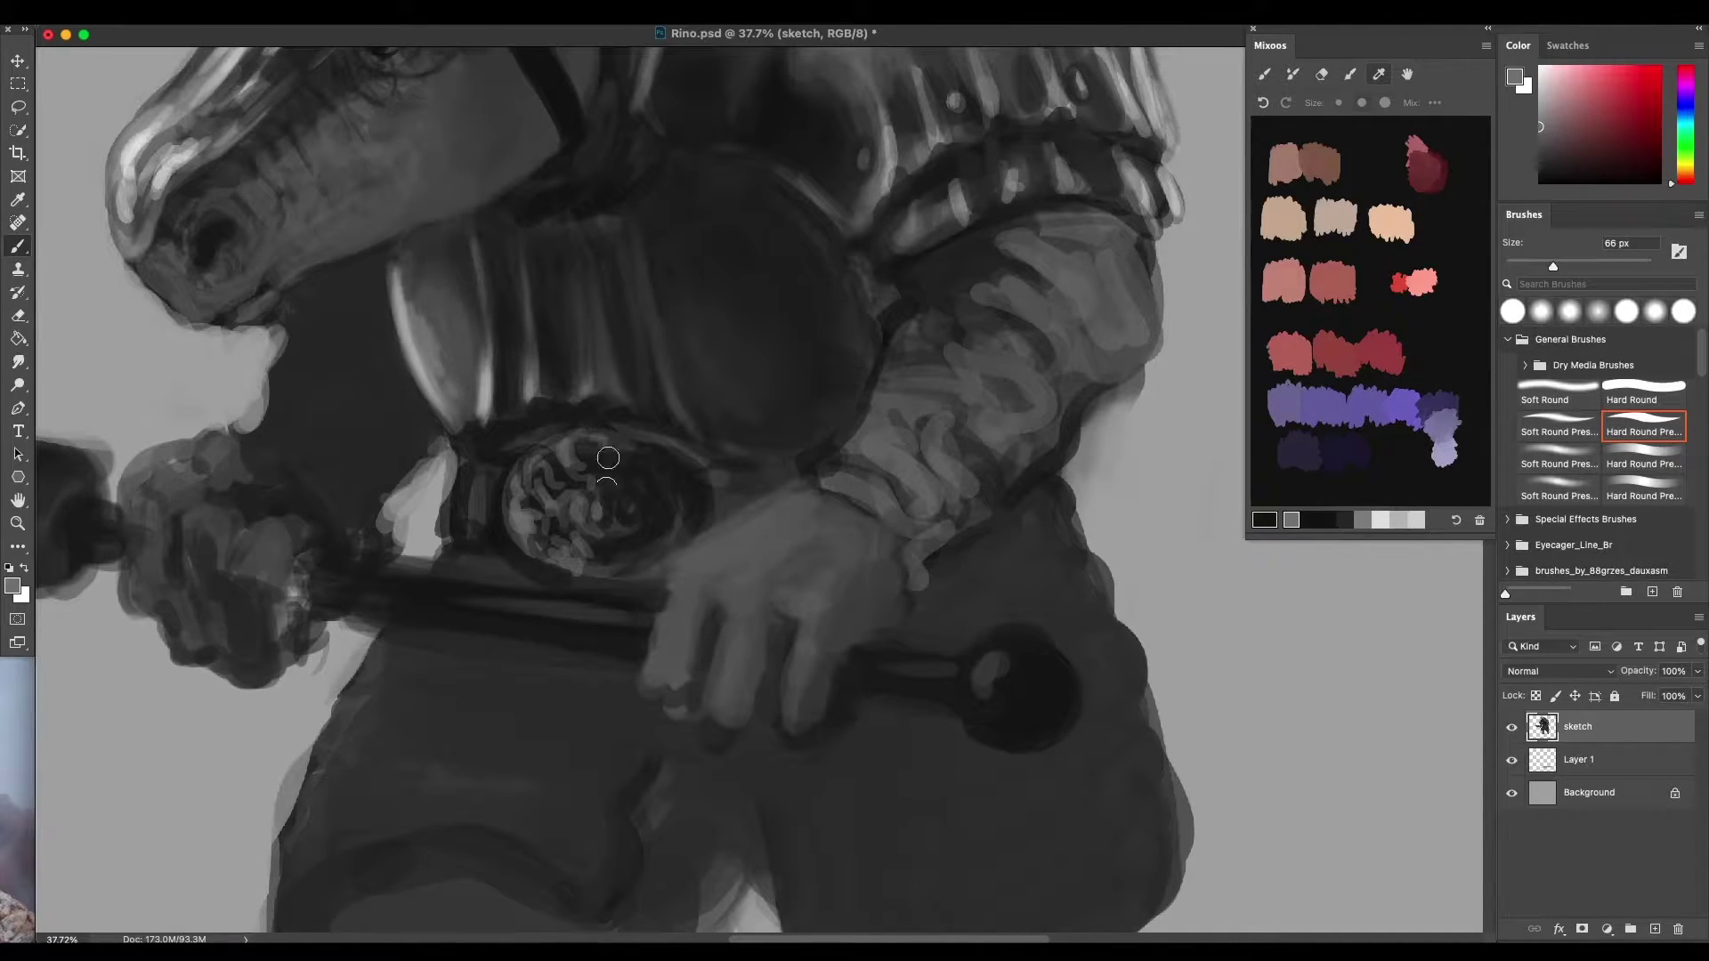
{"action": "mouse_move", "coordinate": [611, 502]}
{"action": "left_mouse_down"}
{"action": "mouse_move", "coordinate": [637, 530]}
{"action": "mouse_move", "coordinate": [589, 545]}
{"action": "mouse_move", "coordinate": [614, 573]}
{"action": "mouse_move", "coordinate": [641, 562]}
{"action": "mouse_move", "coordinate": [637, 530]}
{"action": "mouse_move", "coordinate": [660, 543]}
{"action": "mouse_move", "coordinate": [641, 522]}
{"action": "mouse_move", "coordinate": [670, 532]}
{"action": "mouse_move", "coordinate": [633, 486]}
{"action": "mouse_move", "coordinate": [643, 458]}
{"action": "mouse_move", "coordinate": [676, 484]}
{"action": "mouse_move", "coordinate": [654, 452]}
{"action": "mouse_move", "coordinate": [669, 486]}
{"action": "mouse_move", "coordinate": [686, 507]}
{"action": "left_mouse_up"}
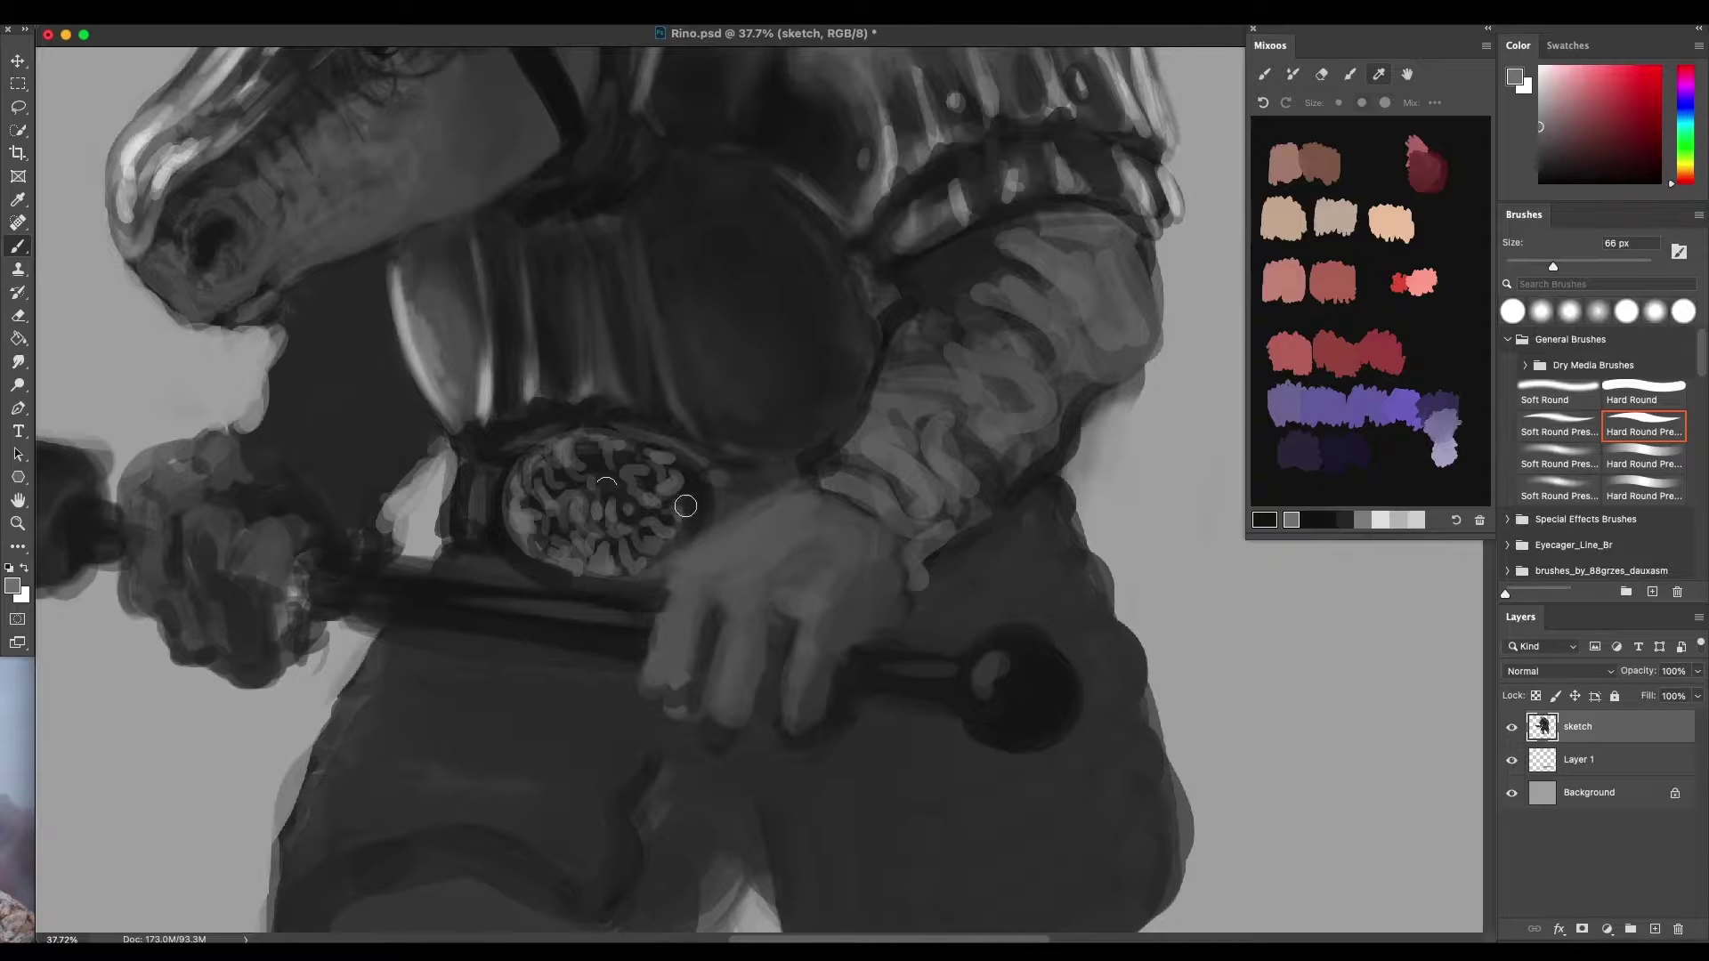
Darken the gaps between the buckle's ornament strokes with a sampled near-black
{"action": "scroll", "coordinate": [786, 495], "scroll_direction": "down", "scroll_amount": 5}
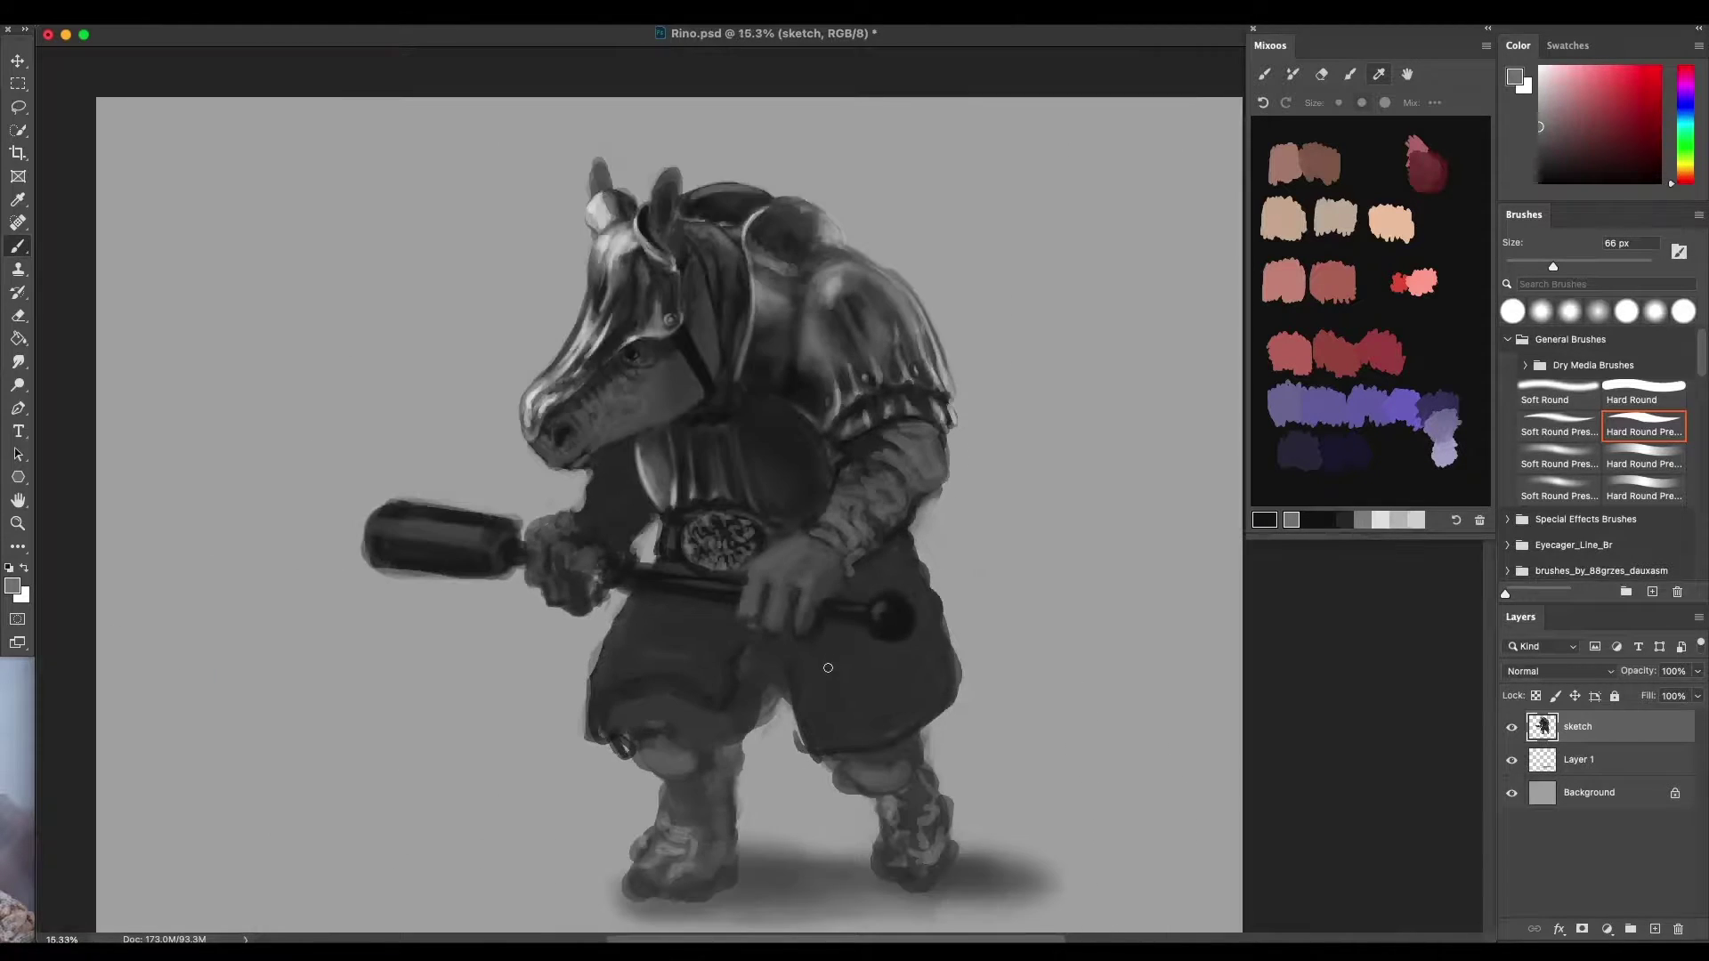
{"action": "scroll", "coordinate": [756, 566], "scroll_direction": "up", "scroll_amount": 3}
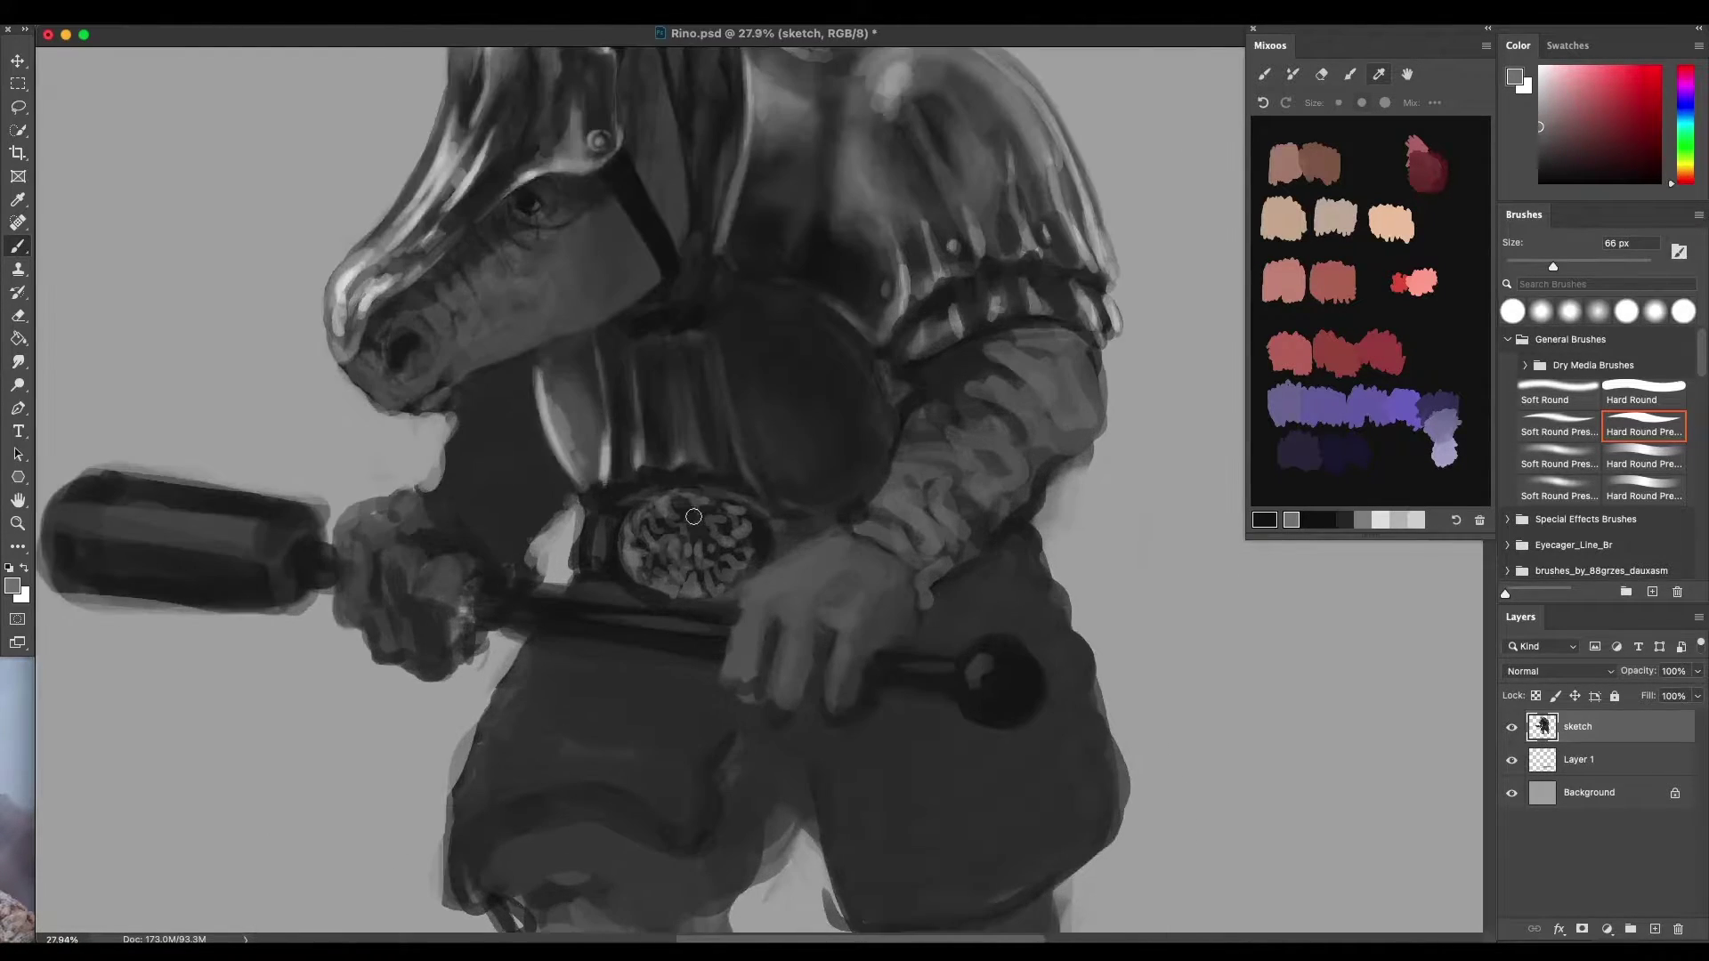
{"action": "left_click", "coordinate": [688, 506], "text": "alt"}
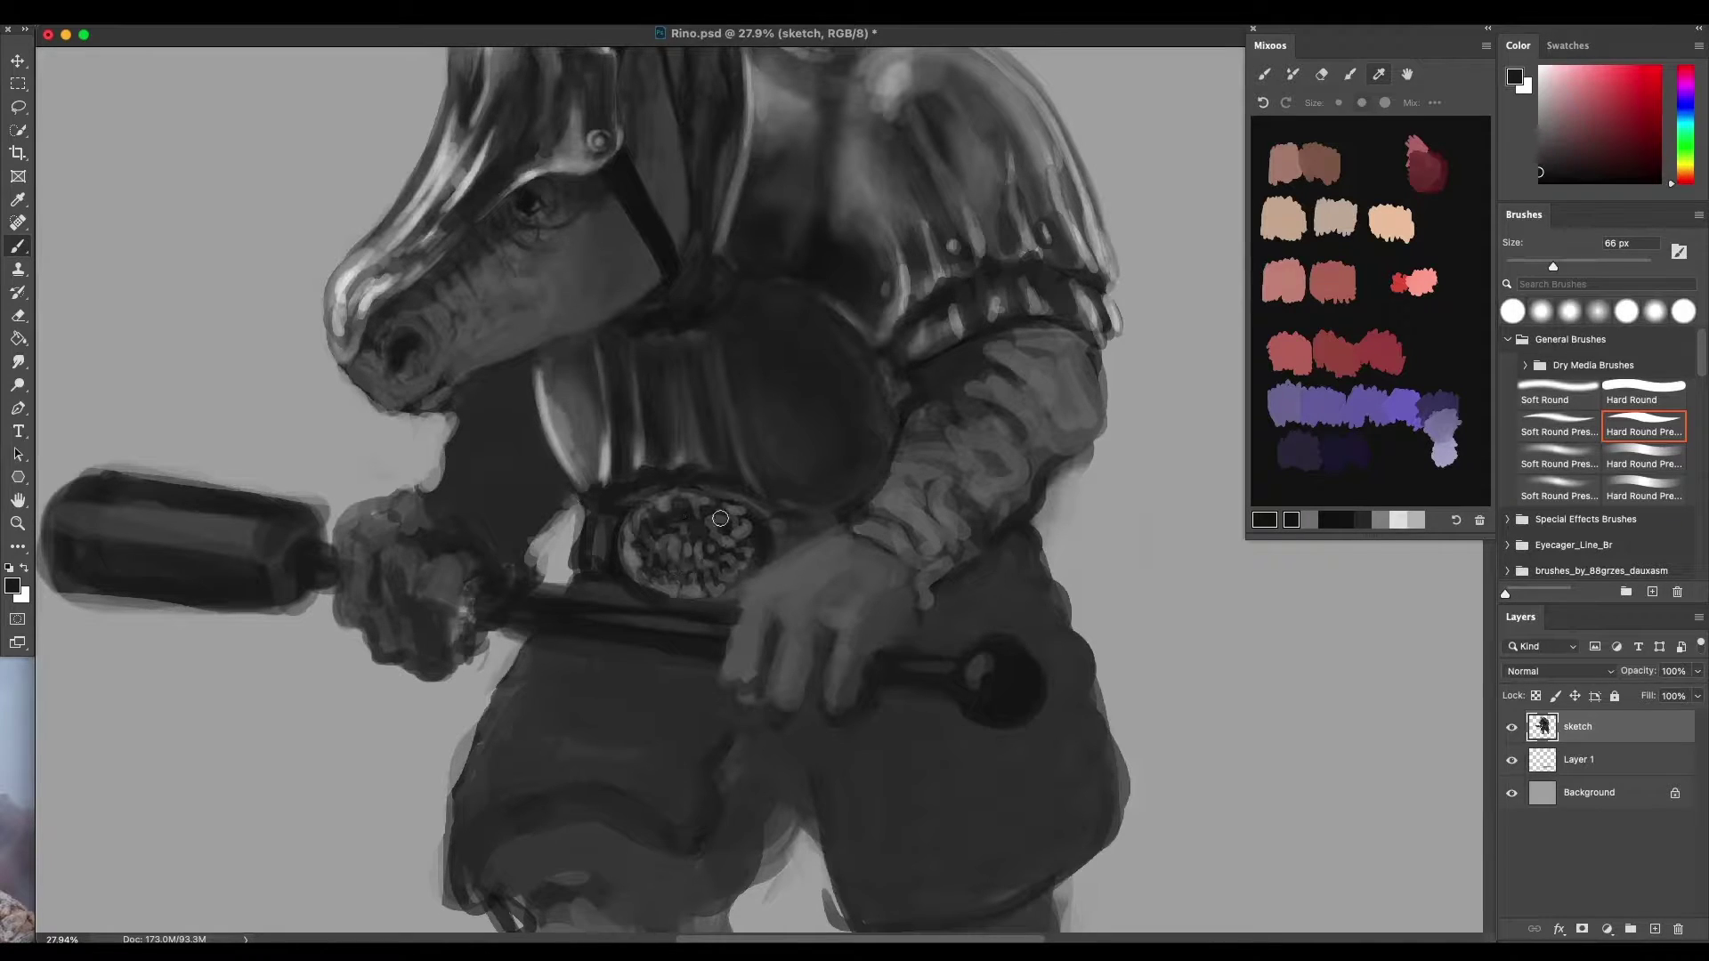
{"action": "mouse_move", "coordinate": [693, 550]}
{"action": "left_mouse_down"}
{"action": "mouse_move", "coordinate": [711, 514]}
{"action": "mouse_move", "coordinate": [784, 484]}
{"action": "mouse_move", "coordinate": [811, 428]}
{"action": "mouse_move", "coordinate": [703, 551]}
{"action": "mouse_move", "coordinate": [675, 568]}
{"action": "mouse_move", "coordinate": [637, 546]}
{"action": "mouse_move", "coordinate": [690, 511]}
{"action": "mouse_move", "coordinate": [729, 534]}
{"action": "mouse_move", "coordinate": [683, 514]}
{"action": "mouse_move", "coordinate": [642, 549]}
{"action": "mouse_move", "coordinate": [688, 580]}
{"action": "mouse_move", "coordinate": [673, 570]}
{"action": "mouse_move", "coordinate": [705, 545]}
{"action": "mouse_move", "coordinate": [674, 520]}
{"action": "mouse_move", "coordinate": [634, 530]}
{"action": "mouse_move", "coordinate": [658, 576]}
{"action": "mouse_move", "coordinate": [722, 570]}
{"action": "mouse_move", "coordinate": [736, 530]}
{"action": "mouse_move", "coordinate": [681, 521]}
{"action": "mouse_move", "coordinate": [726, 546]}
{"action": "mouse_move", "coordinate": [715, 565]}
{"action": "mouse_move", "coordinate": [676, 514]}
{"action": "mouse_move", "coordinate": [672, 554]}
{"action": "left_mouse_up"}
Paint over the buckle's ornament as a flat dark grey oval with a 235 px brush, and sample a near-black at 93 px
{"action": "left_click", "coordinate": [694, 550], "text": "alt"}
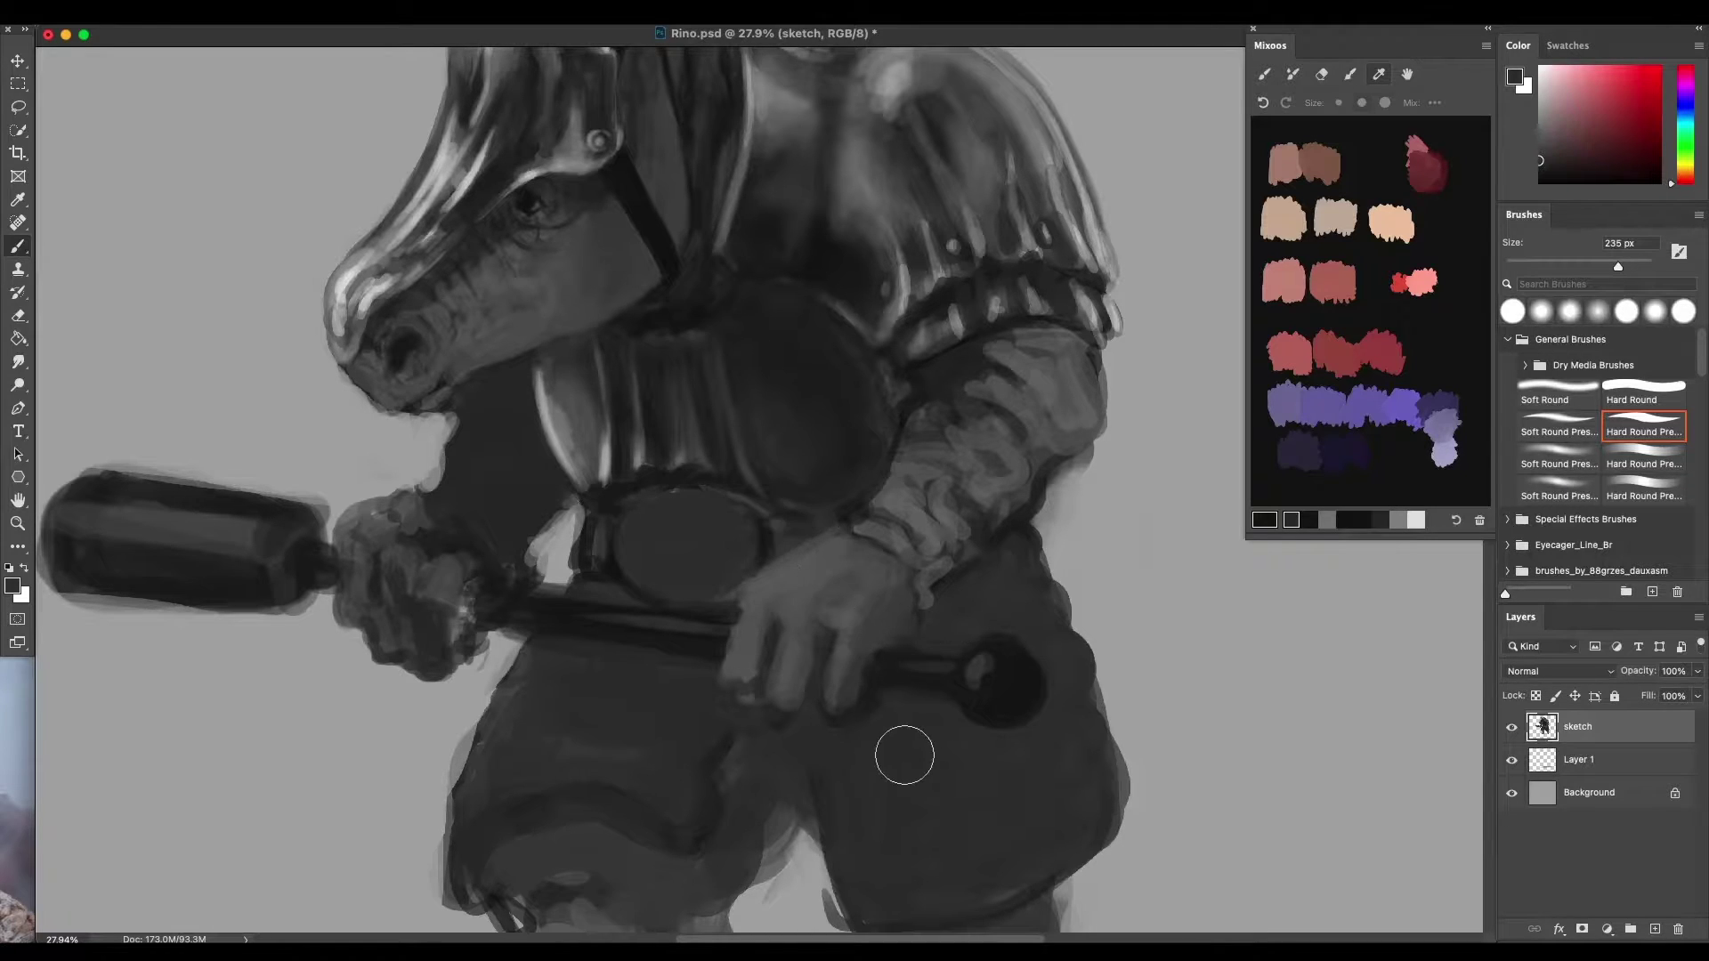
{"action": "left_click", "coordinate": [656, 321], "text": "alt"}
{"action": "mouse_move", "coordinate": [680, 508]}
{"action": "left_mouse_down"}
{"action": "mouse_move", "coordinate": [662, 509]}
{"action": "mouse_move", "coordinate": [717, 472]}
{"action": "left_mouse_up"}
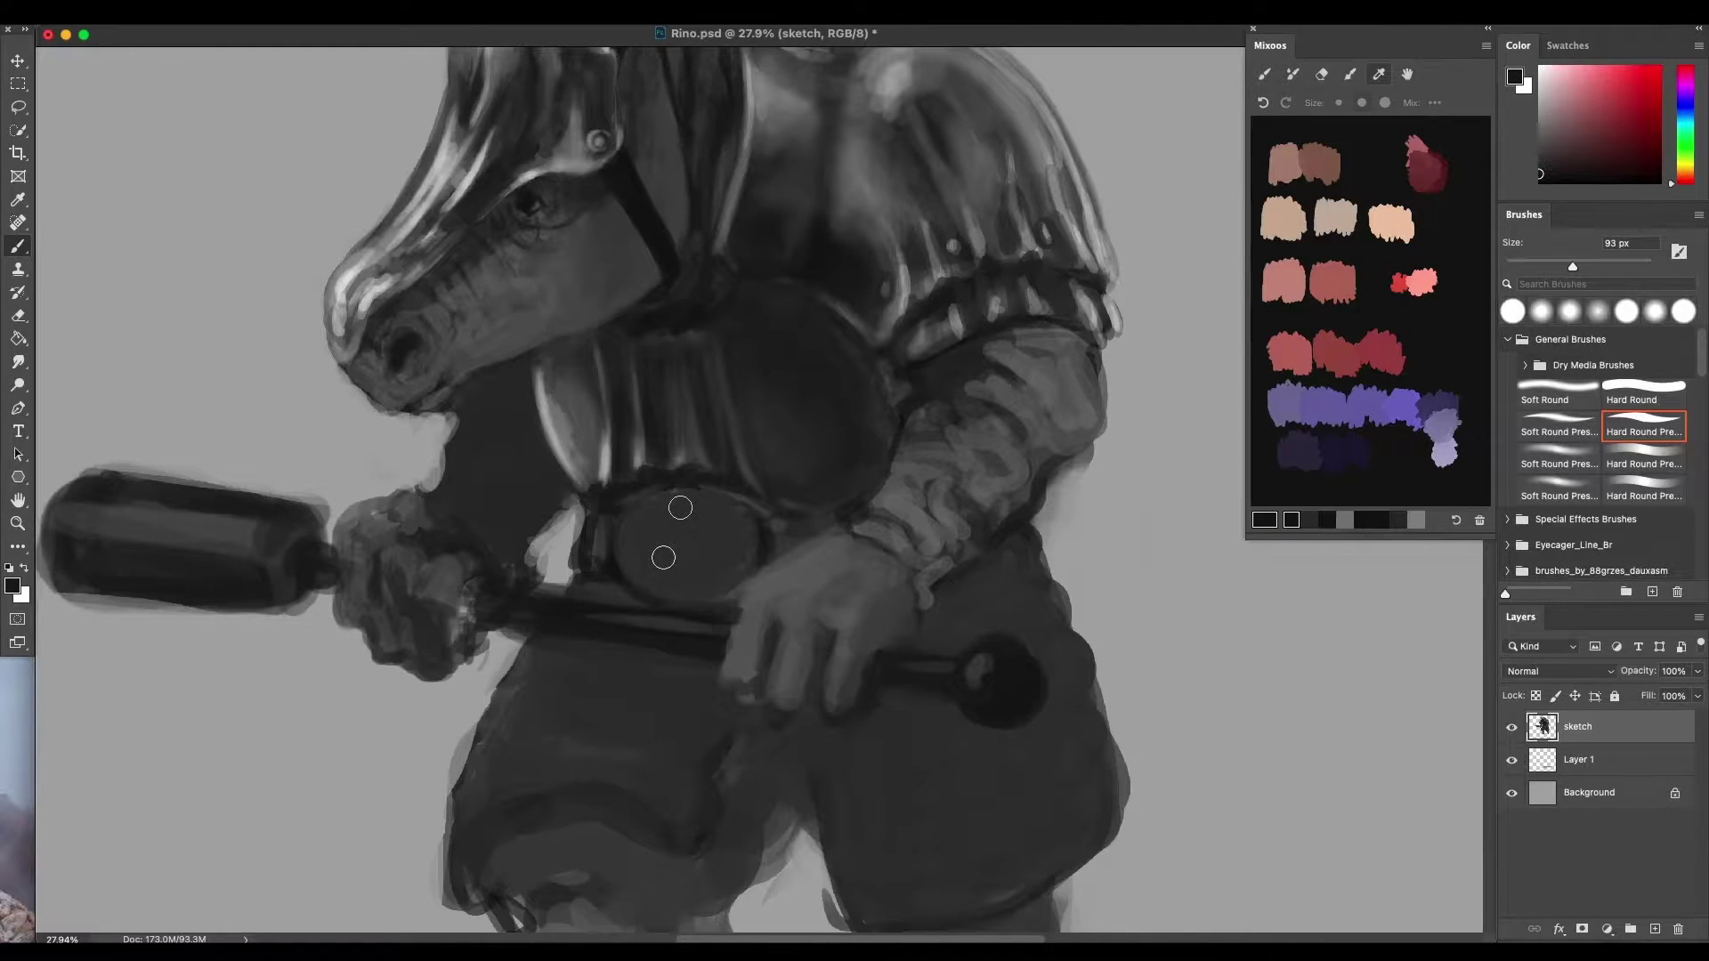
Try a near-black letter M on the flat buckle with a 73 px brush, and undo its strokes
{"action": "scroll", "coordinate": [663, 557], "scroll_direction": "down", "scroll_amount": 2}
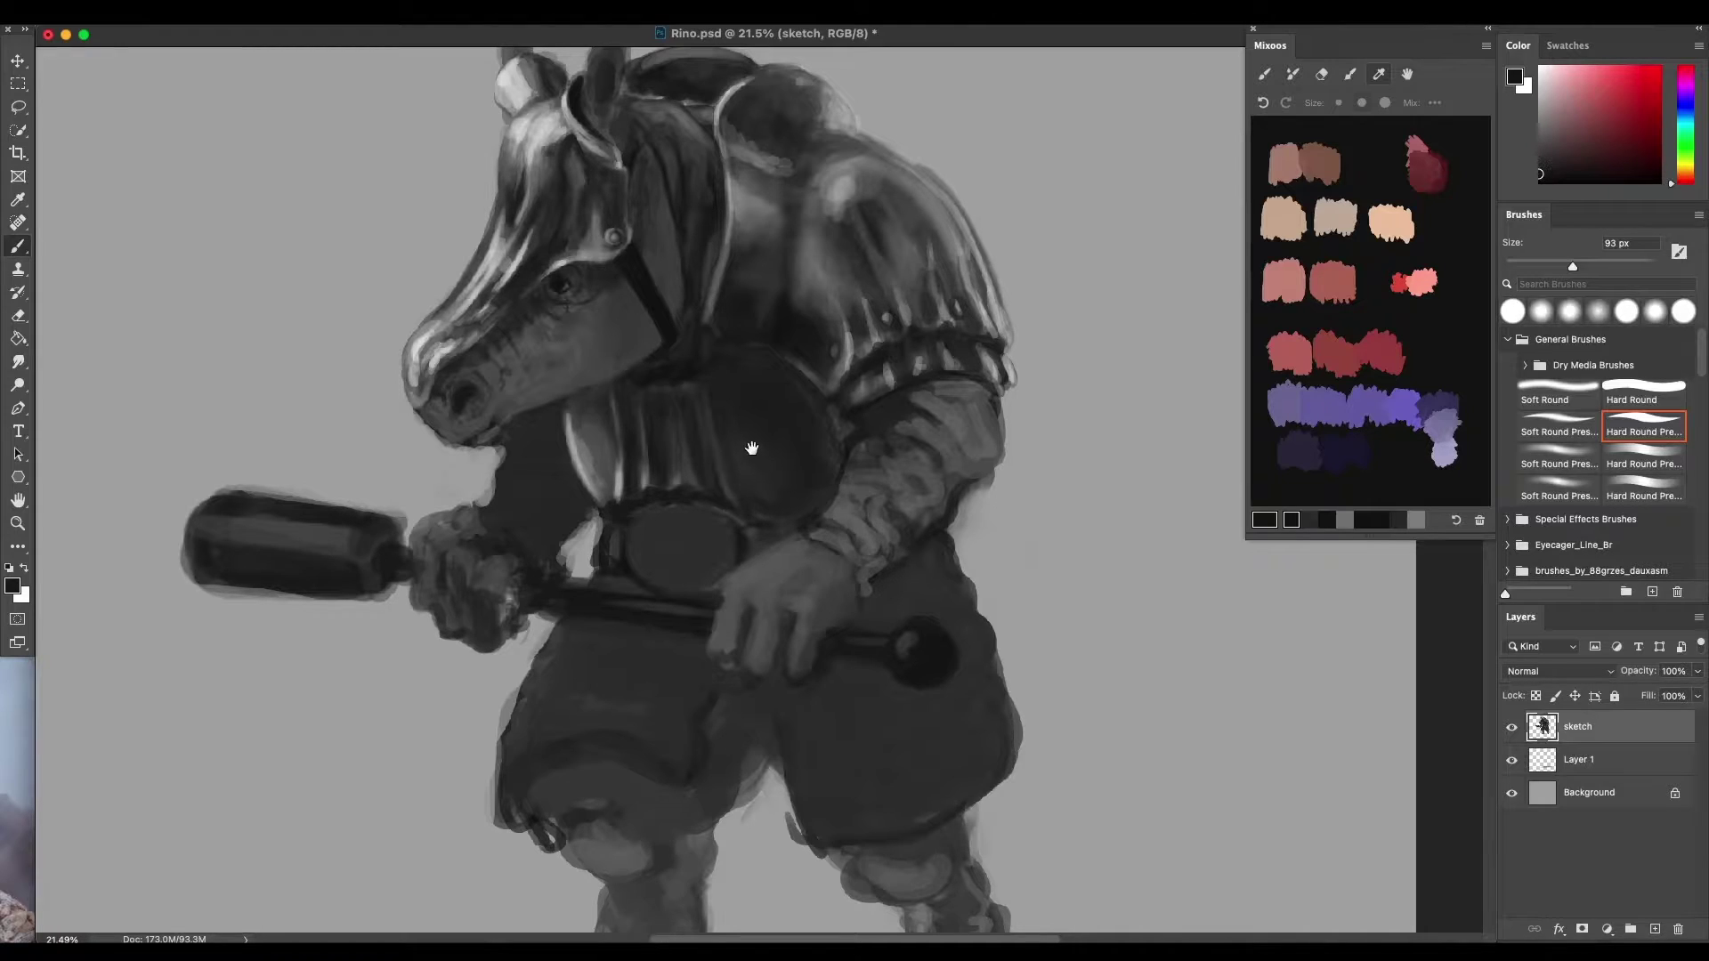
{"action": "left_click_drag", "start_coordinate": [752, 449], "coordinate": [754, 430]}
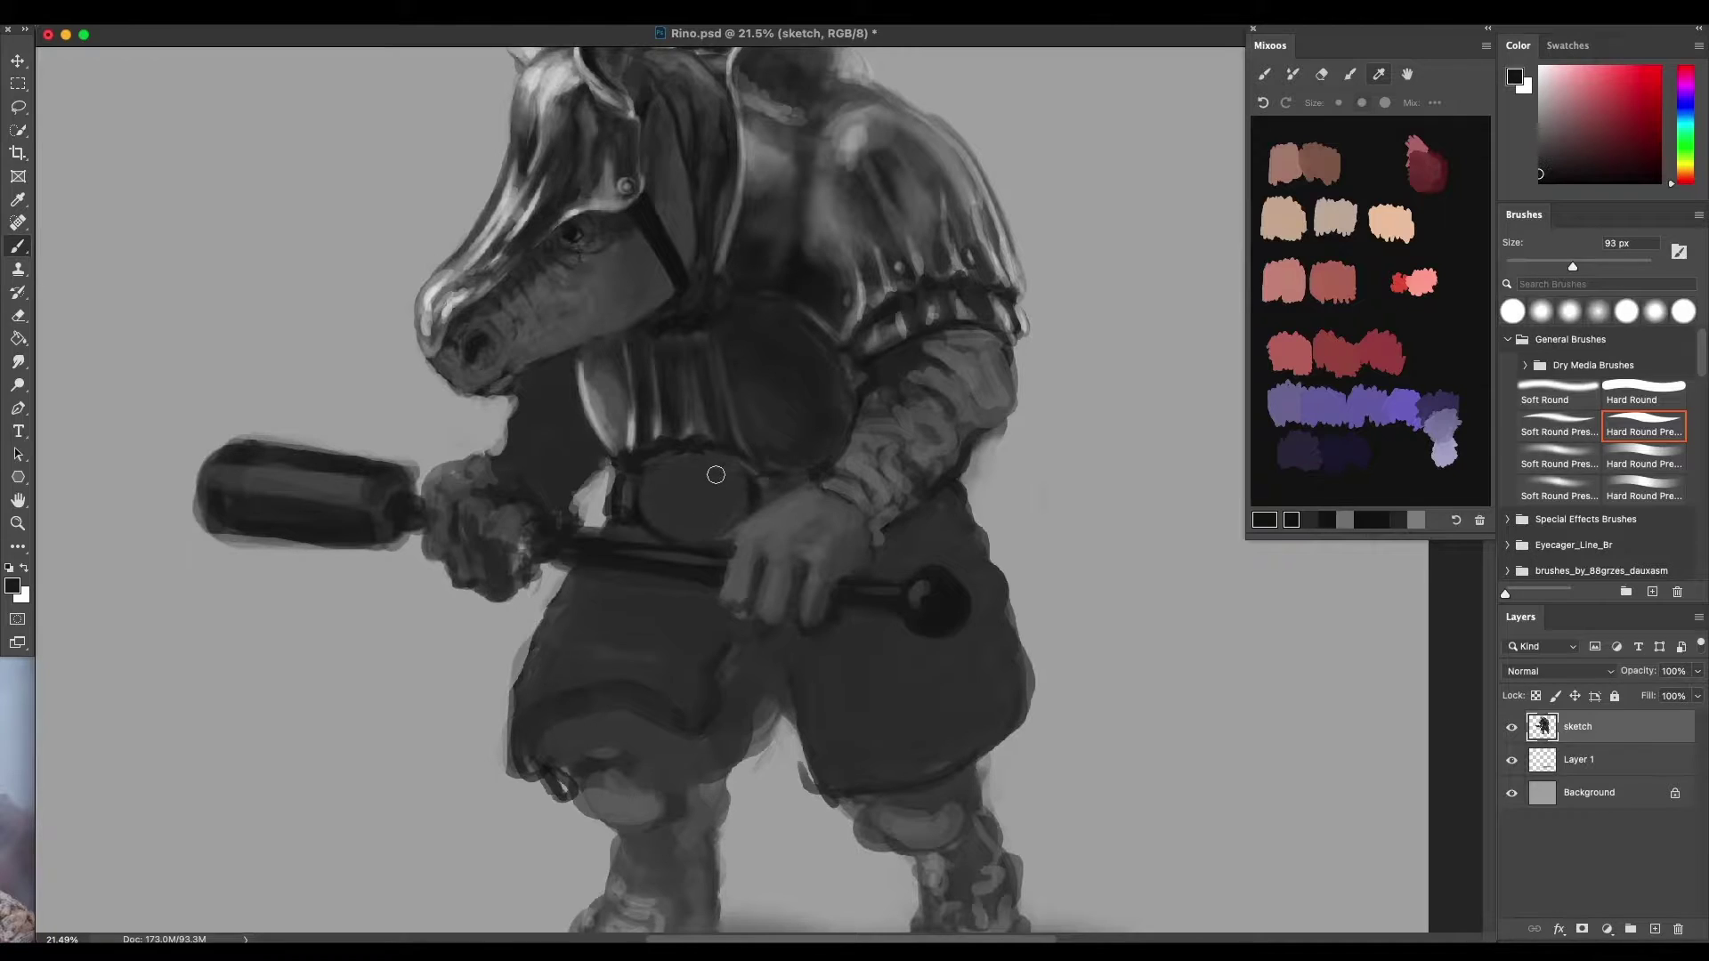
{"action": "scroll", "coordinate": [714, 480], "scroll_direction": "up", "scroll_amount": 2}
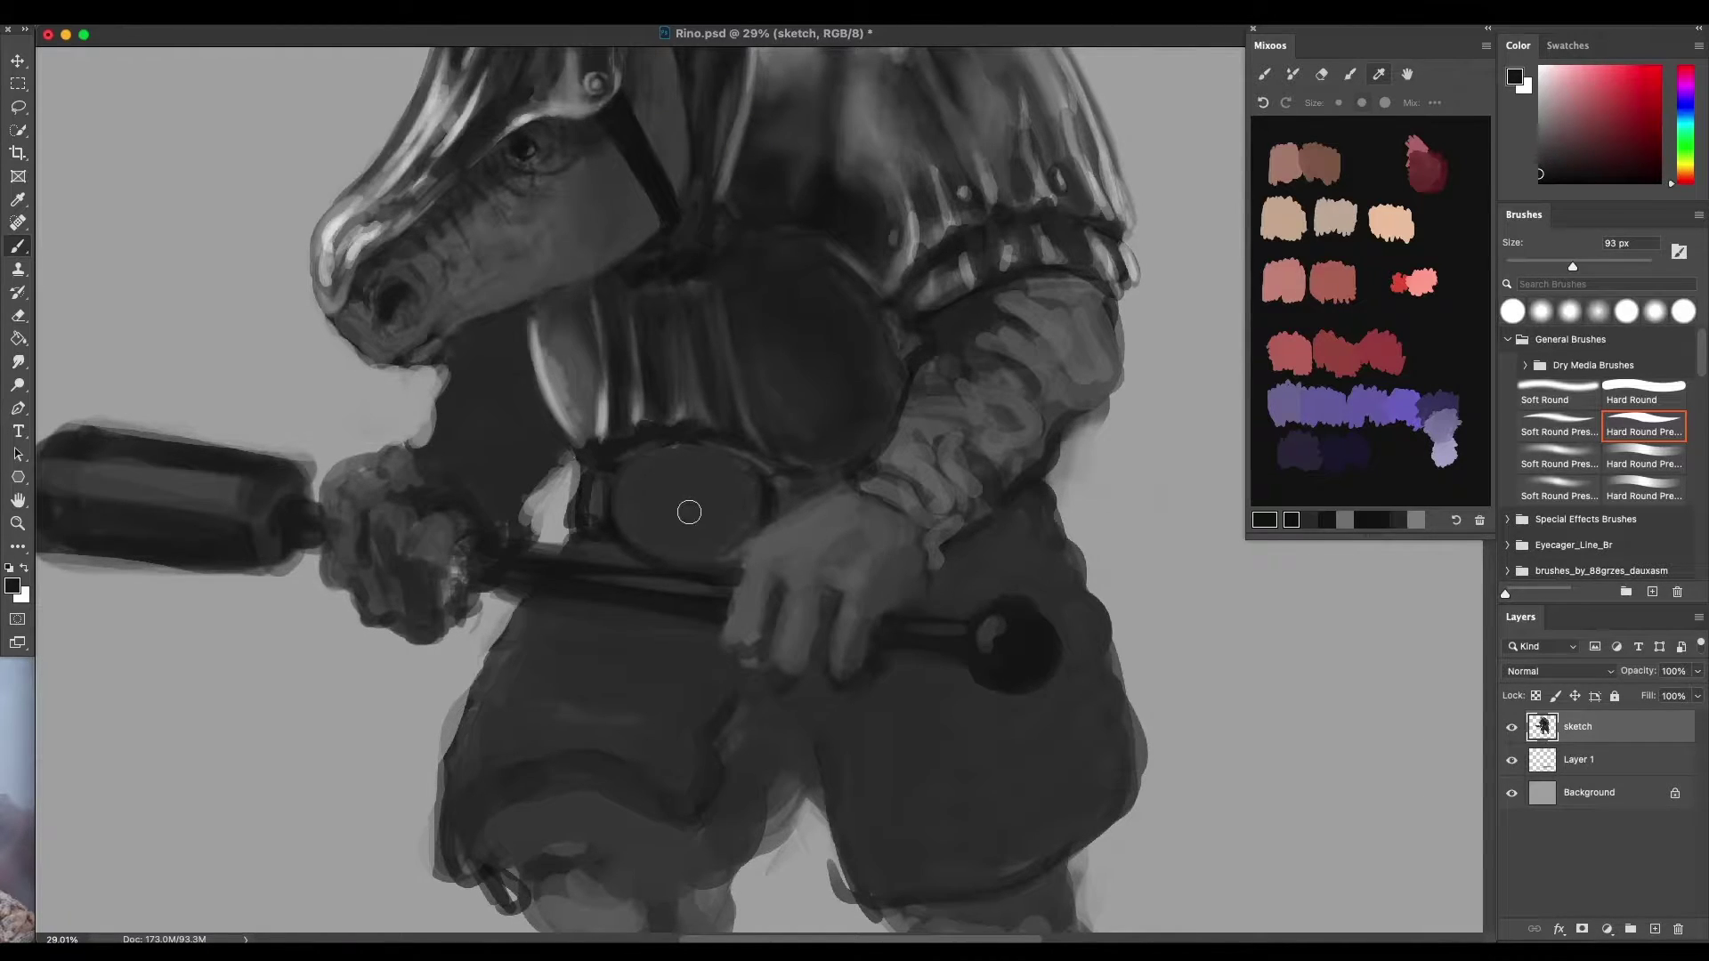
{"action": "scroll", "coordinate": [689, 512], "scroll_direction": "up", "scroll_amount": 2}
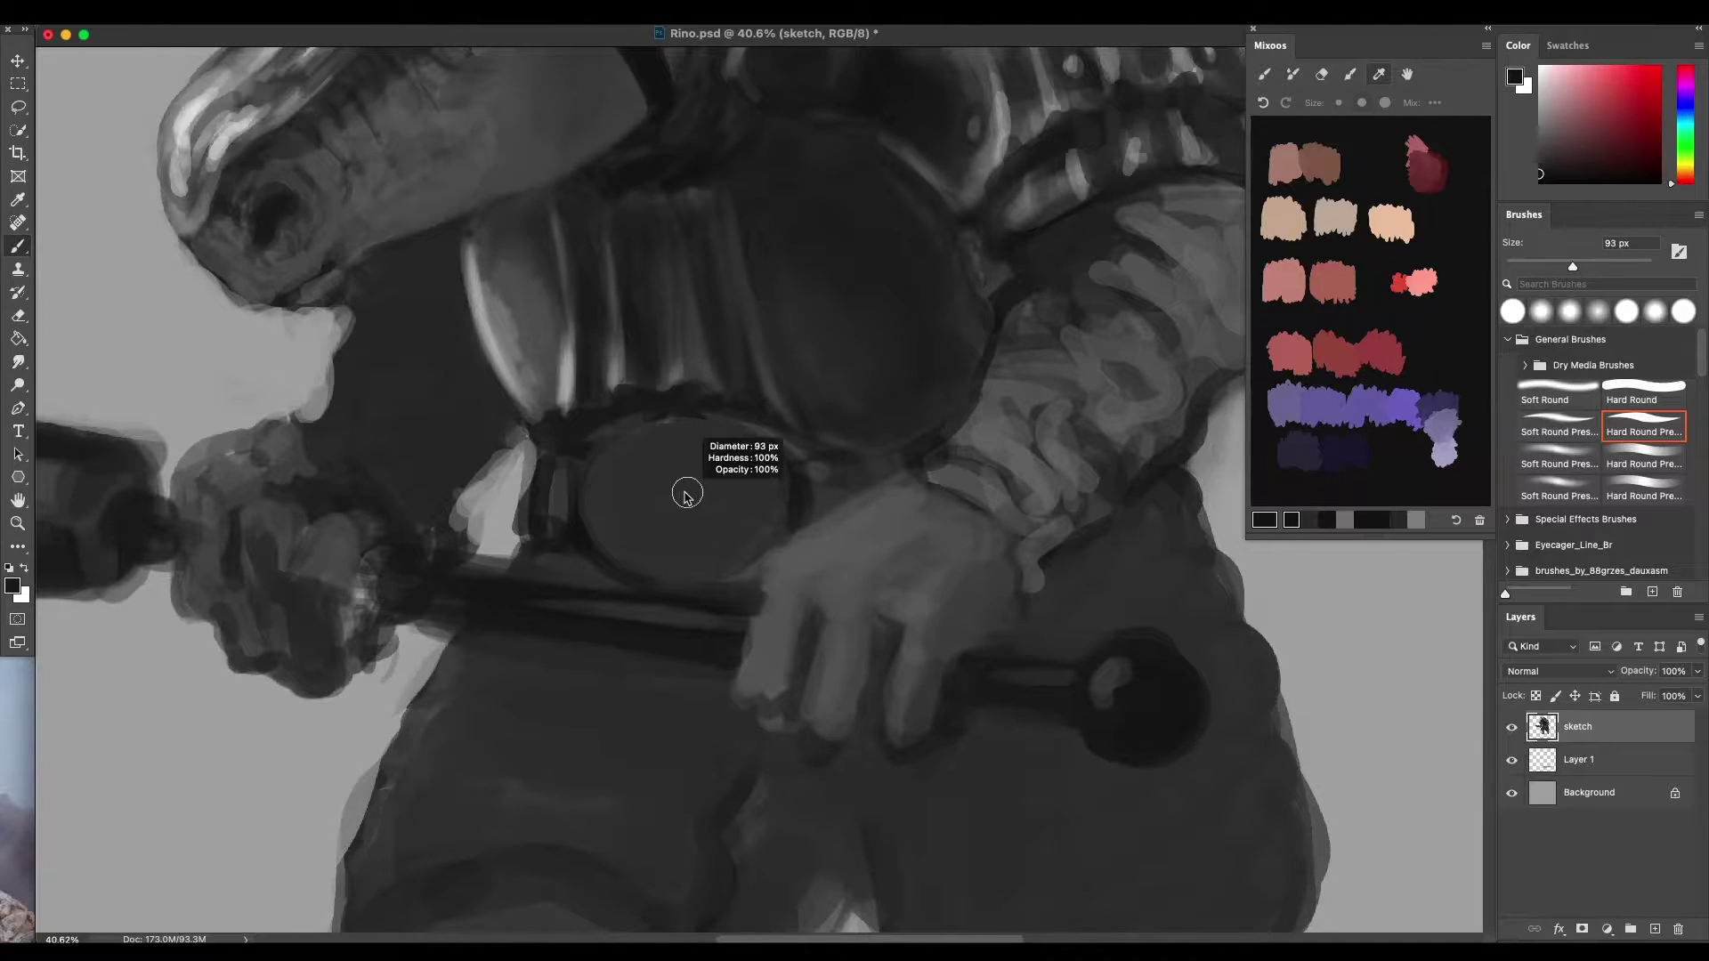
{"action": "left_click_drag", "start_coordinate": [684, 496], "coordinate": [660, 515]}
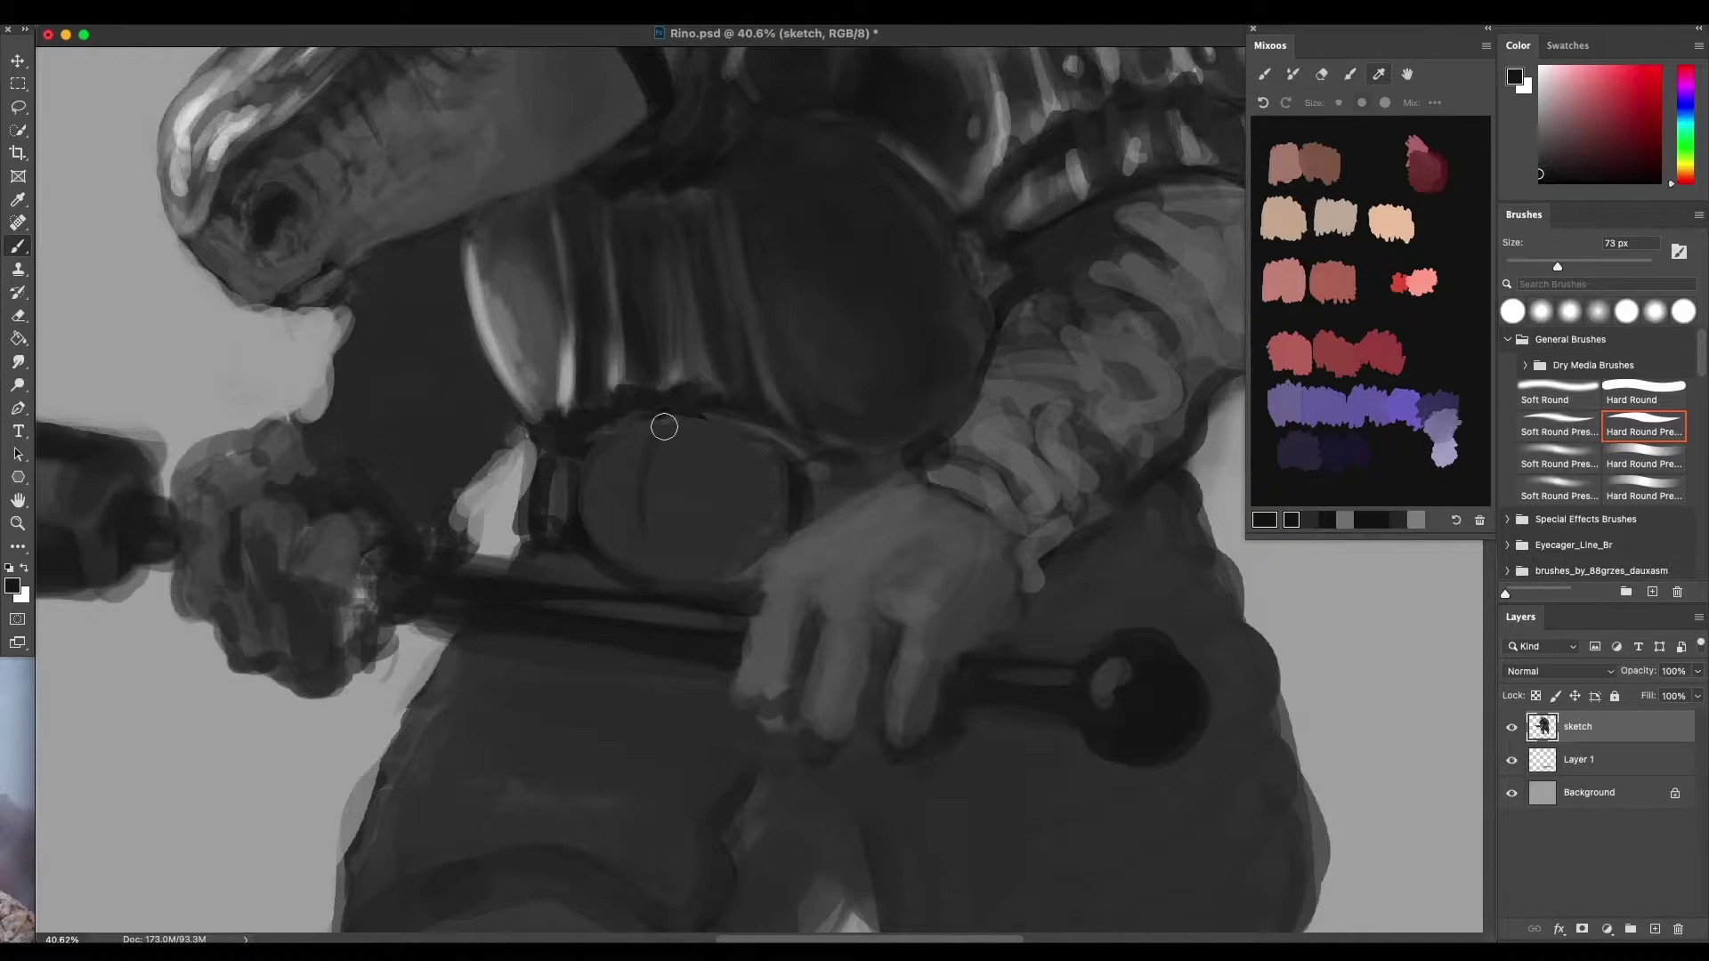
{"action": "left_click_drag", "start_coordinate": [695, 525], "coordinate": [721, 497]}
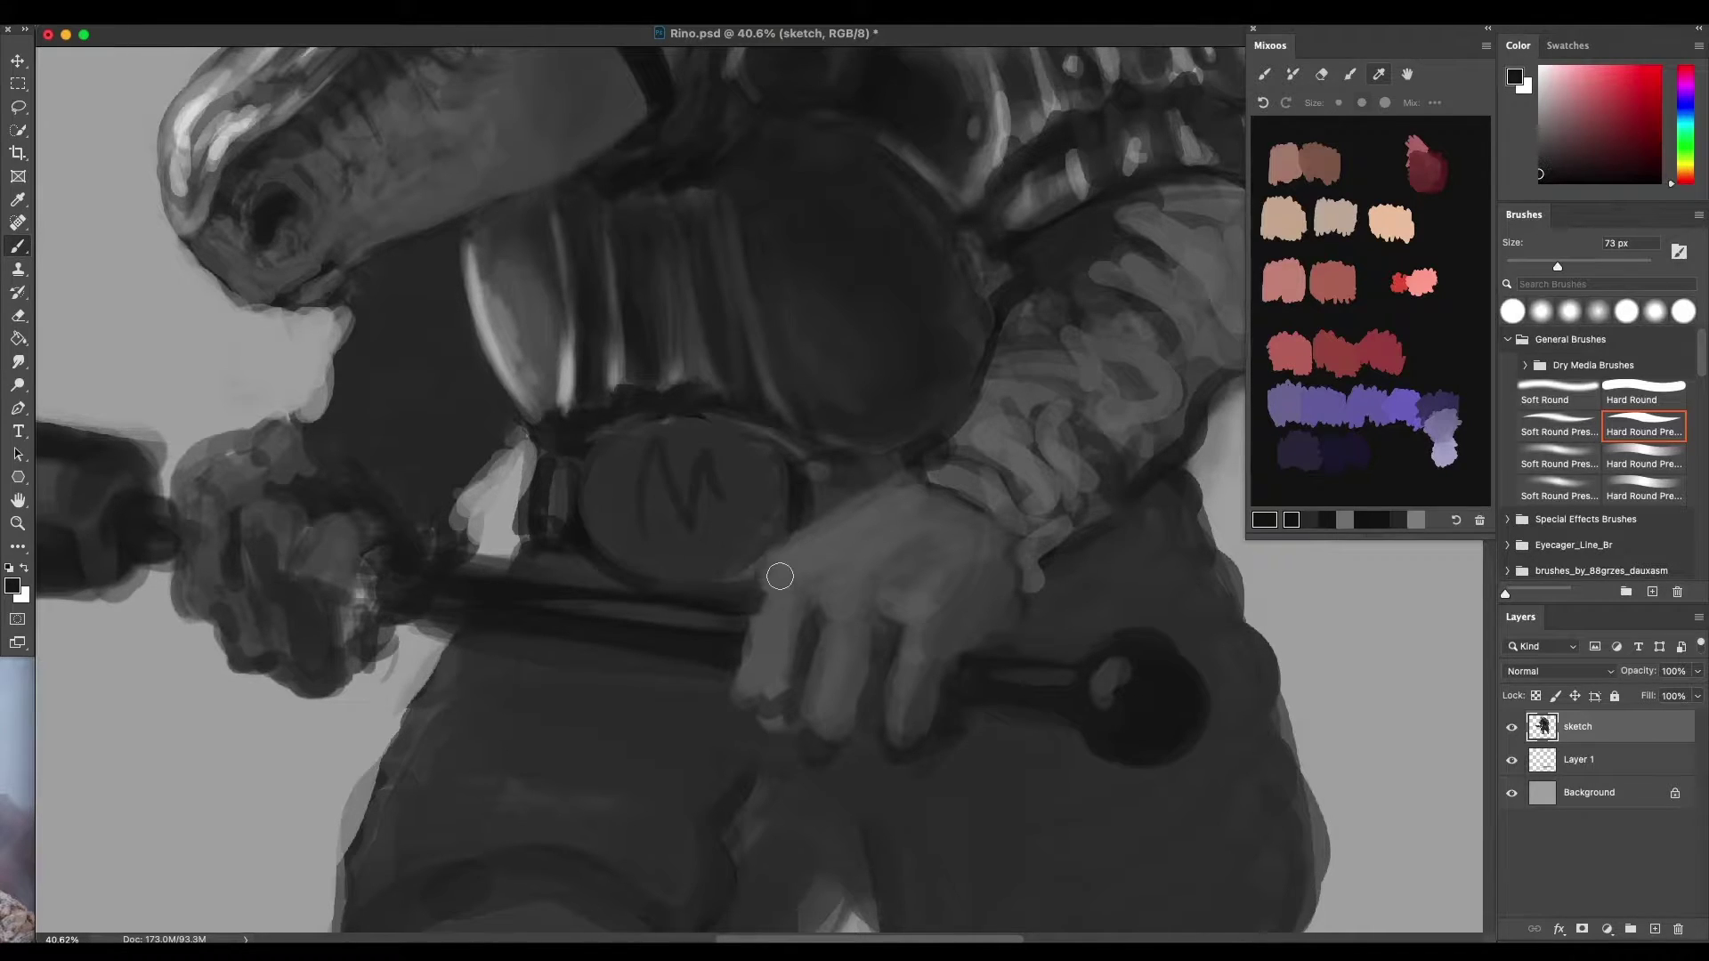
{"action": "key", "text": "super+z"}
{"action": "key", "text": "super+z"}
Paint a near-black inner ring and curved diagonal grooves on the buckle, and highlight its ridges and rim with sampled mid grey
{"action": "mouse_move", "coordinate": [648, 450]}
{"action": "left_mouse_down"}
{"action": "mouse_move", "coordinate": [679, 518]}
{"action": "mouse_move", "coordinate": [645, 446]}
{"action": "mouse_move", "coordinate": [692, 516]}
{"action": "mouse_move", "coordinate": [660, 478]}
{"action": "mouse_move", "coordinate": [695, 511]}
{"action": "mouse_move", "coordinate": [689, 457]}
{"action": "mouse_move", "coordinate": [696, 518]}
{"action": "mouse_move", "coordinate": [687, 482]}
{"action": "mouse_move", "coordinate": [705, 462]}
{"action": "mouse_move", "coordinate": [716, 488]}
{"action": "mouse_move", "coordinate": [710, 509]}
{"action": "mouse_move", "coordinate": [689, 473]}
{"action": "mouse_move", "coordinate": [758, 478]}
{"action": "mouse_move", "coordinate": [694, 413]}
{"action": "mouse_move", "coordinate": [636, 505]}
{"action": "mouse_move", "coordinate": [658, 548]}
{"action": "mouse_move", "coordinate": [624, 530]}
{"action": "mouse_move", "coordinate": [629, 456]}
{"action": "mouse_move", "coordinate": [622, 522]}
{"action": "mouse_move", "coordinate": [669, 440]}
{"action": "mouse_move", "coordinate": [642, 450]}
{"action": "mouse_move", "coordinate": [716, 453]}
{"action": "left_mouse_up"}
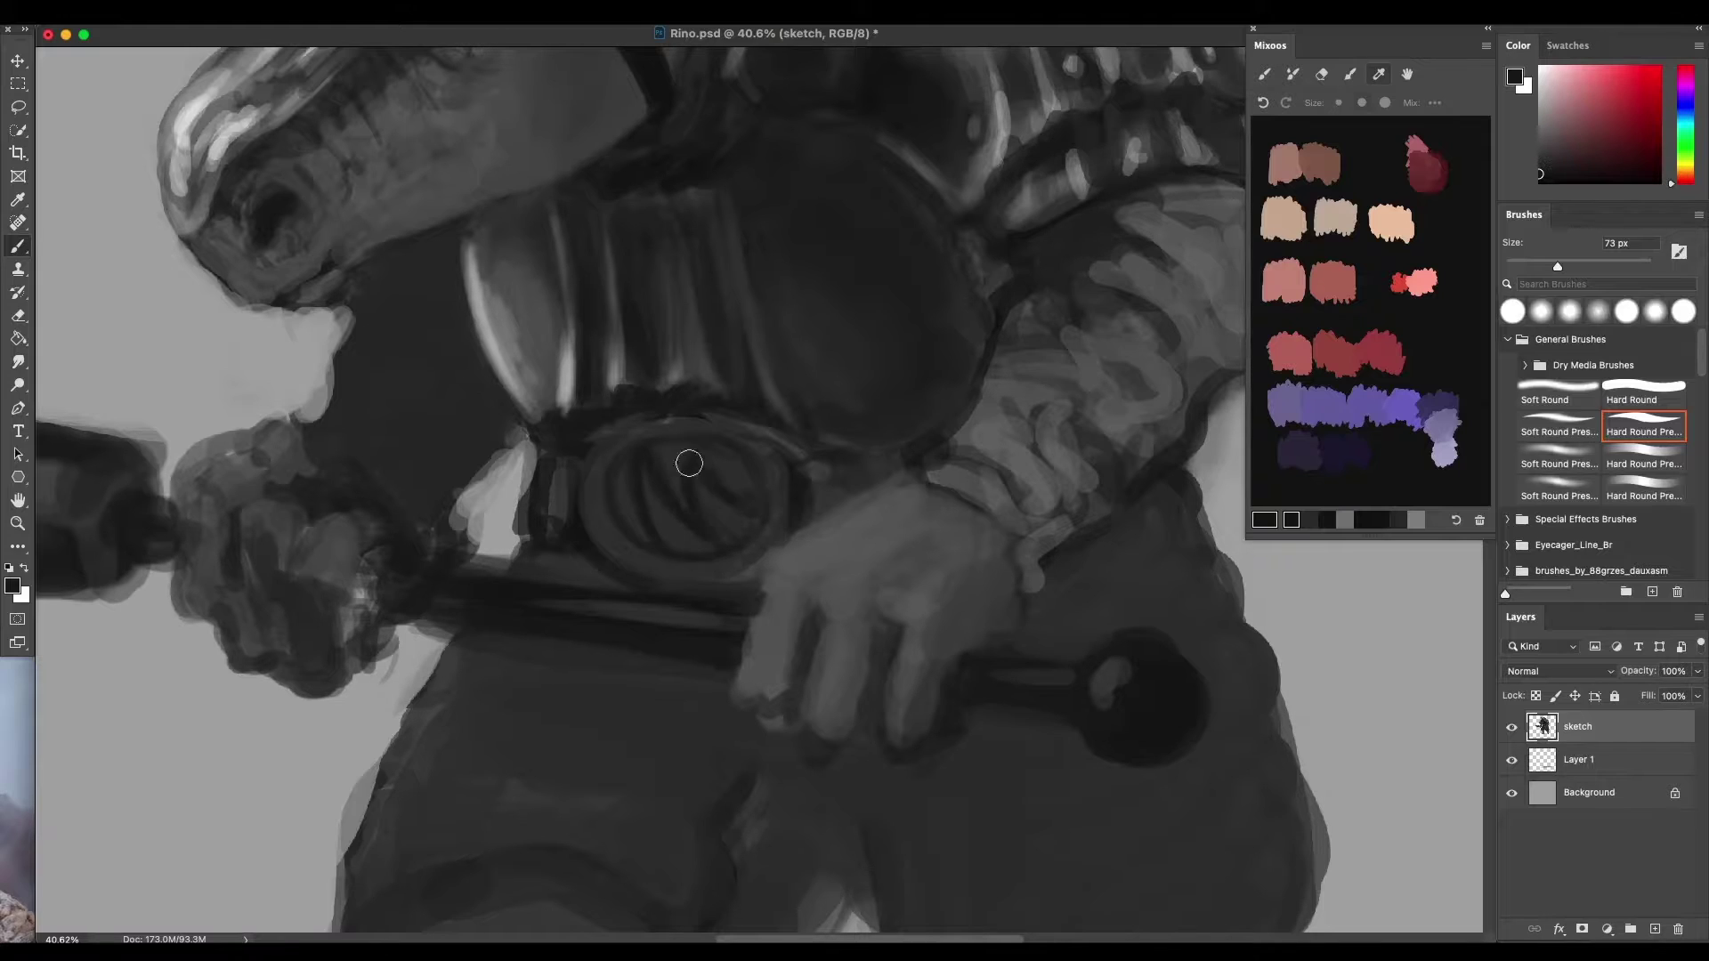
{"action": "left_click", "coordinate": [620, 366], "text": "alt"}
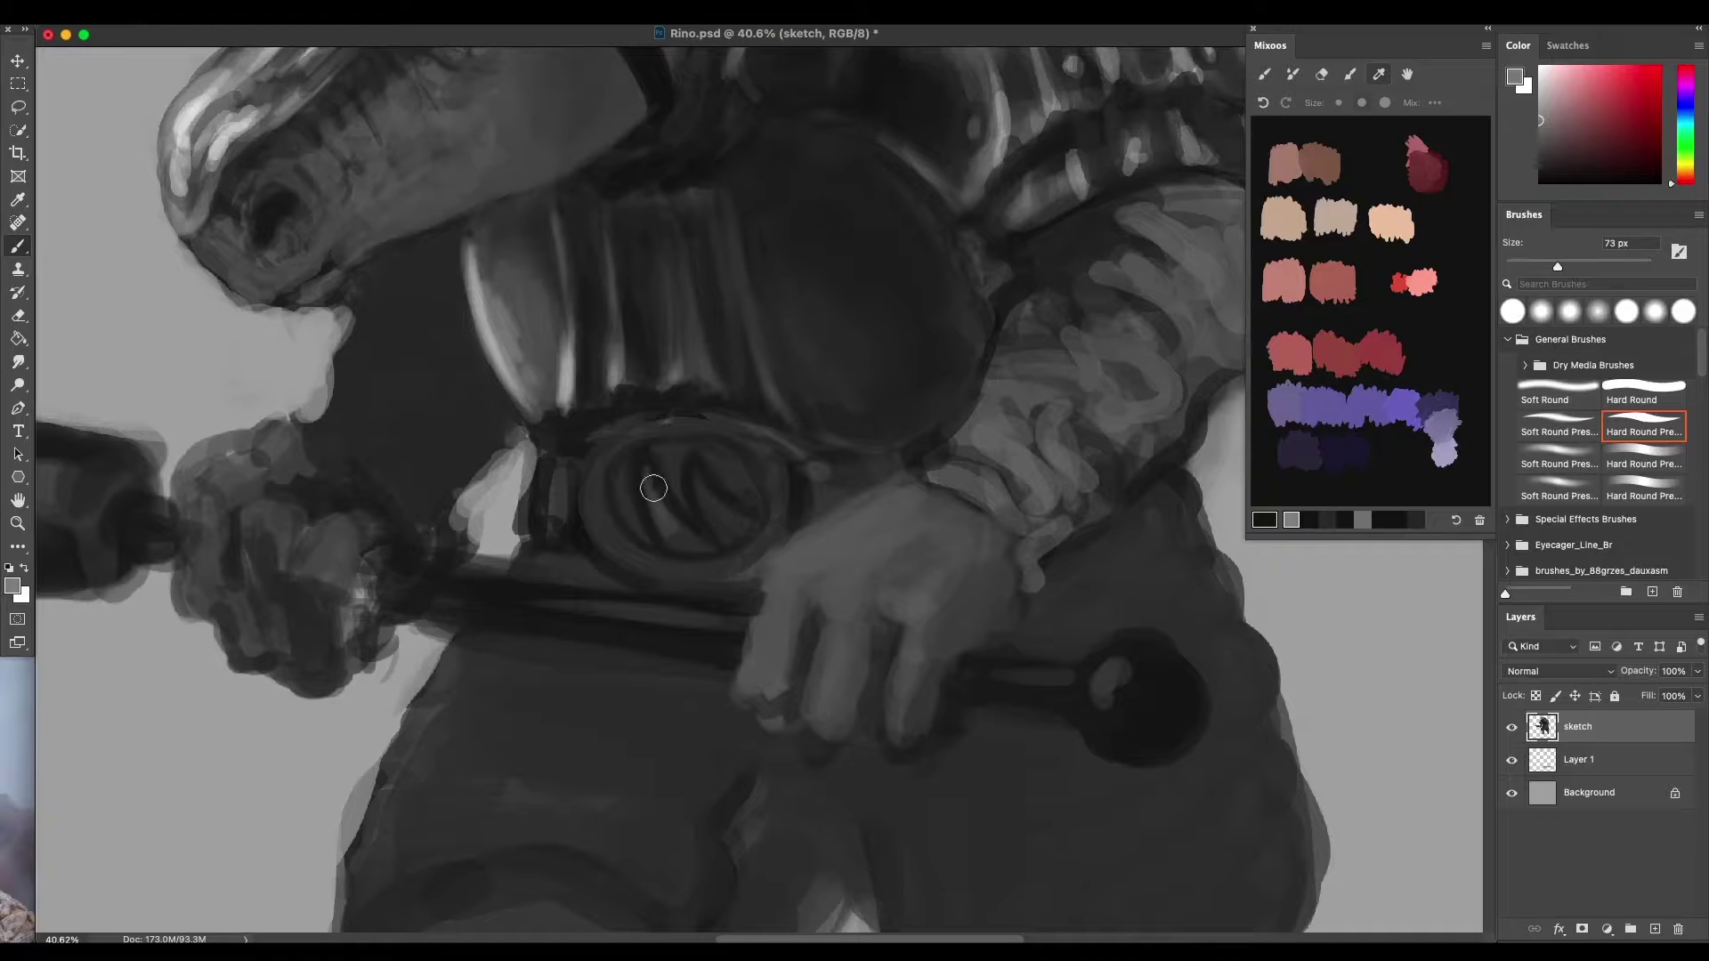
{"action": "mouse_move", "coordinate": [654, 487]}
{"action": "left_mouse_down"}
{"action": "mouse_move", "coordinate": [663, 522]}
{"action": "mouse_move", "coordinate": [648, 464]}
{"action": "mouse_move", "coordinate": [711, 497]}
{"action": "mouse_move", "coordinate": [714, 528]}
{"action": "mouse_move", "coordinate": [695, 480]}
{"action": "mouse_move", "coordinate": [721, 534]}
{"action": "mouse_move", "coordinate": [696, 472]}
{"action": "mouse_move", "coordinate": [725, 543]}
{"action": "mouse_move", "coordinate": [672, 460]}
{"action": "mouse_move", "coordinate": [626, 484]}
{"action": "mouse_move", "coordinate": [630, 507]}
{"action": "mouse_move", "coordinate": [622, 477]}
{"action": "mouse_move", "coordinate": [636, 519]}
{"action": "mouse_move", "coordinate": [671, 468]}
{"action": "mouse_move", "coordinate": [616, 528]}
{"action": "mouse_move", "coordinate": [607, 476]}
{"action": "mouse_move", "coordinate": [603, 518]}
{"action": "mouse_move", "coordinate": [631, 446]}
{"action": "mouse_move", "coordinate": [622, 468]}
{"action": "mouse_move", "coordinate": [660, 431]}
{"action": "mouse_move", "coordinate": [609, 461]}
{"action": "mouse_move", "coordinate": [619, 535]}
{"action": "mouse_move", "coordinate": [600, 461]}
{"action": "mouse_move", "coordinate": [605, 531]}
{"action": "mouse_move", "coordinate": [628, 551]}
{"action": "mouse_move", "coordinate": [597, 469]}
{"action": "mouse_move", "coordinate": [621, 550]}
{"action": "mouse_move", "coordinate": [616, 444]}
{"action": "mouse_move", "coordinate": [597, 469]}
{"action": "mouse_move", "coordinate": [646, 436]}
{"action": "left_mouse_up"}
{"action": "key", "text": "super+z"}
{"action": "mouse_move", "coordinate": [590, 508]}
{"action": "left_mouse_down"}
{"action": "mouse_move", "coordinate": [693, 429]}
{"action": "mouse_move", "coordinate": [703, 447]}
{"action": "mouse_move", "coordinate": [673, 475]}
{"action": "left_mouse_up"}
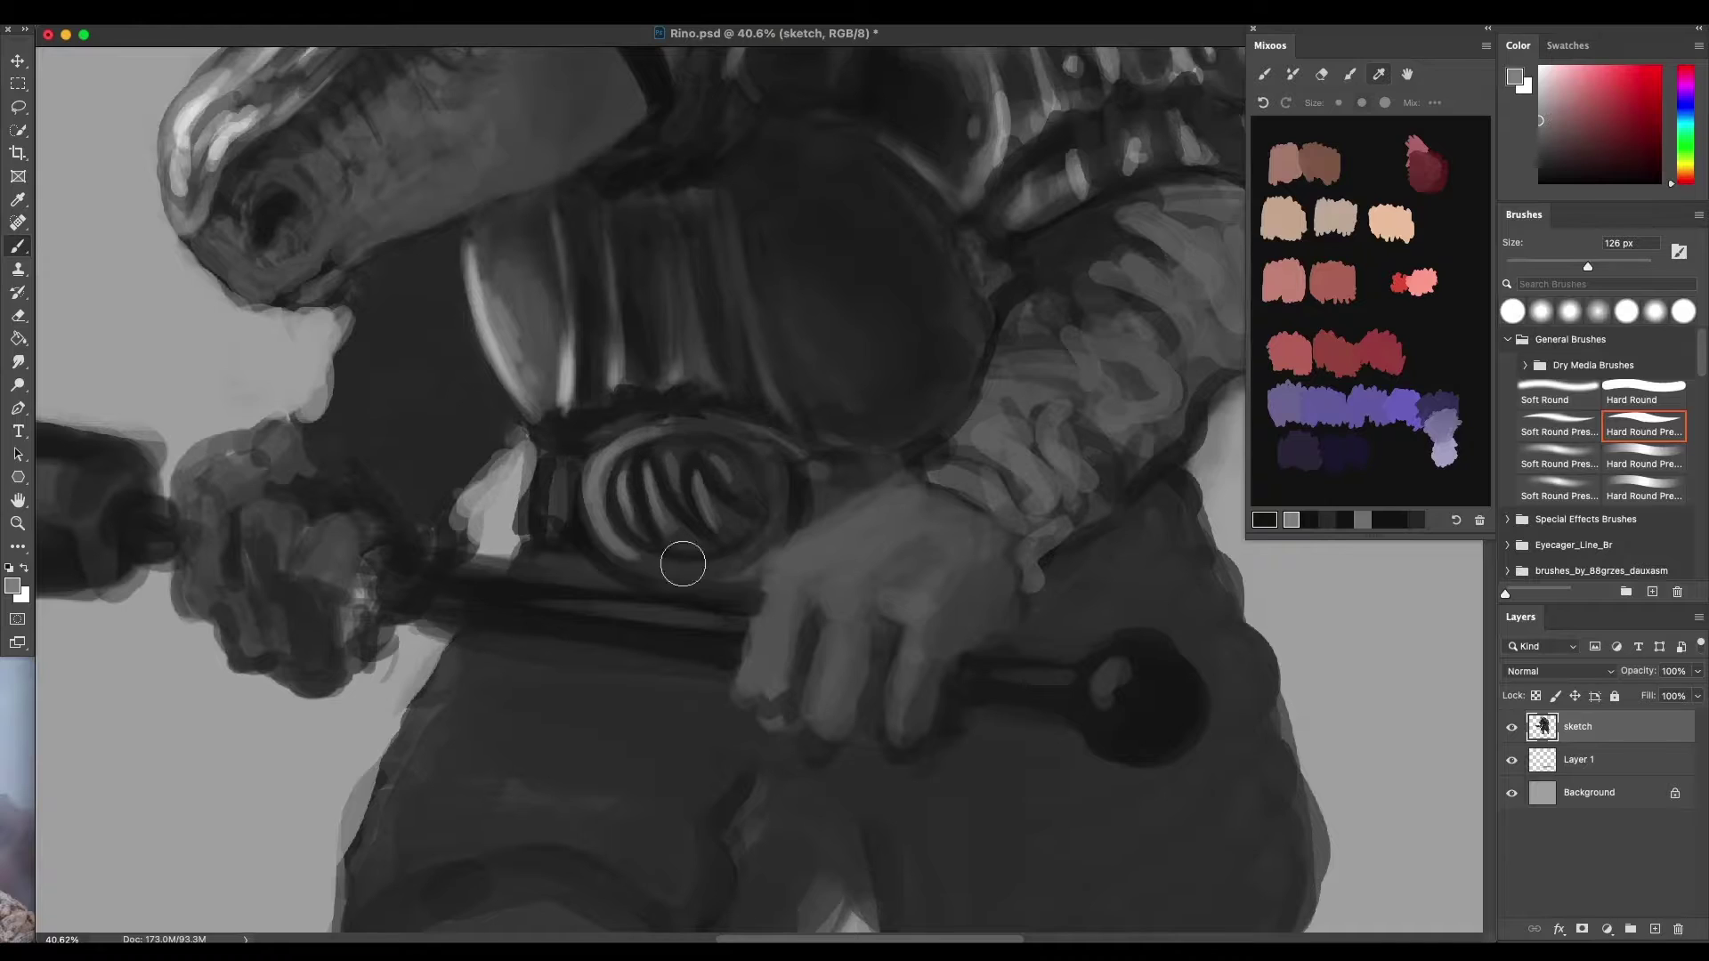
{"action": "mouse_move", "coordinate": [695, 562]}
{"action": "left_mouse_down"}
{"action": "mouse_move", "coordinate": [752, 554]}
{"action": "mouse_move", "coordinate": [663, 570]}
{"action": "left_mouse_up"}
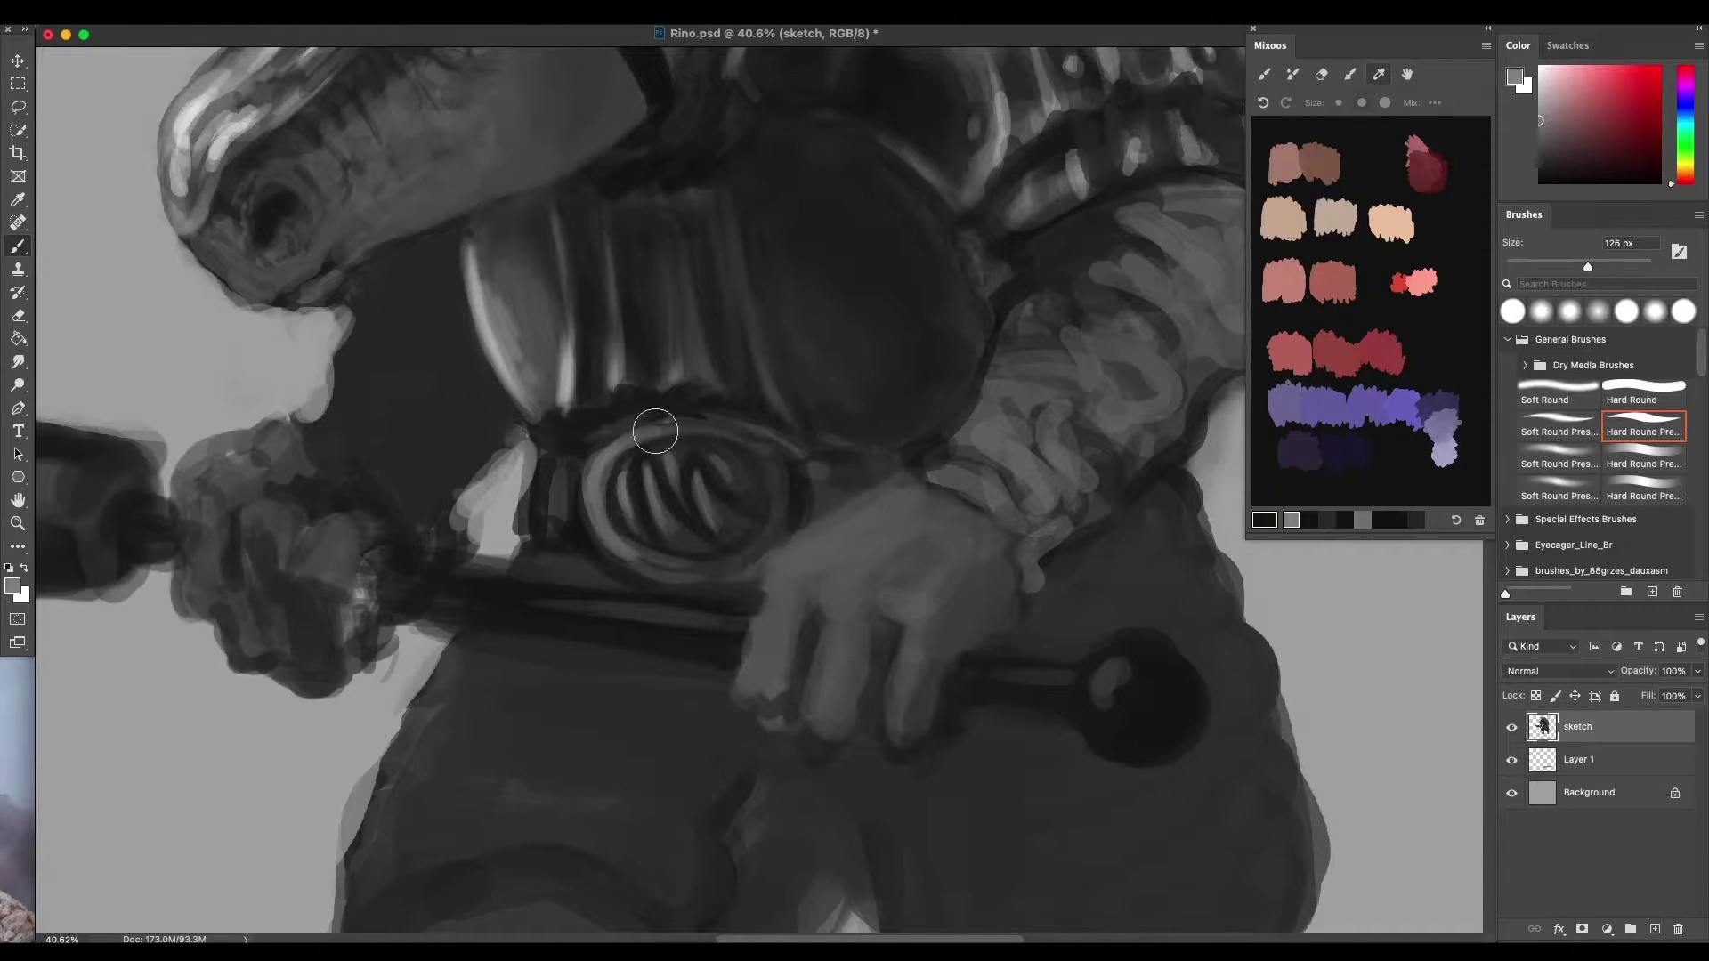
Darken the buckle's shaded side and the belt around and above it with sampled near-blacks, using a 126 px brush
{"action": "left_click", "coordinate": [574, 421], "text": "alt"}
{"action": "mouse_move", "coordinate": [724, 523]}
{"action": "left_mouse_down"}
{"action": "mouse_move", "coordinate": [716, 538]}
{"action": "mouse_move", "coordinate": [751, 515]}
{"action": "mouse_move", "coordinate": [740, 522]}
{"action": "mouse_move", "coordinate": [748, 465]}
{"action": "left_mouse_up"}
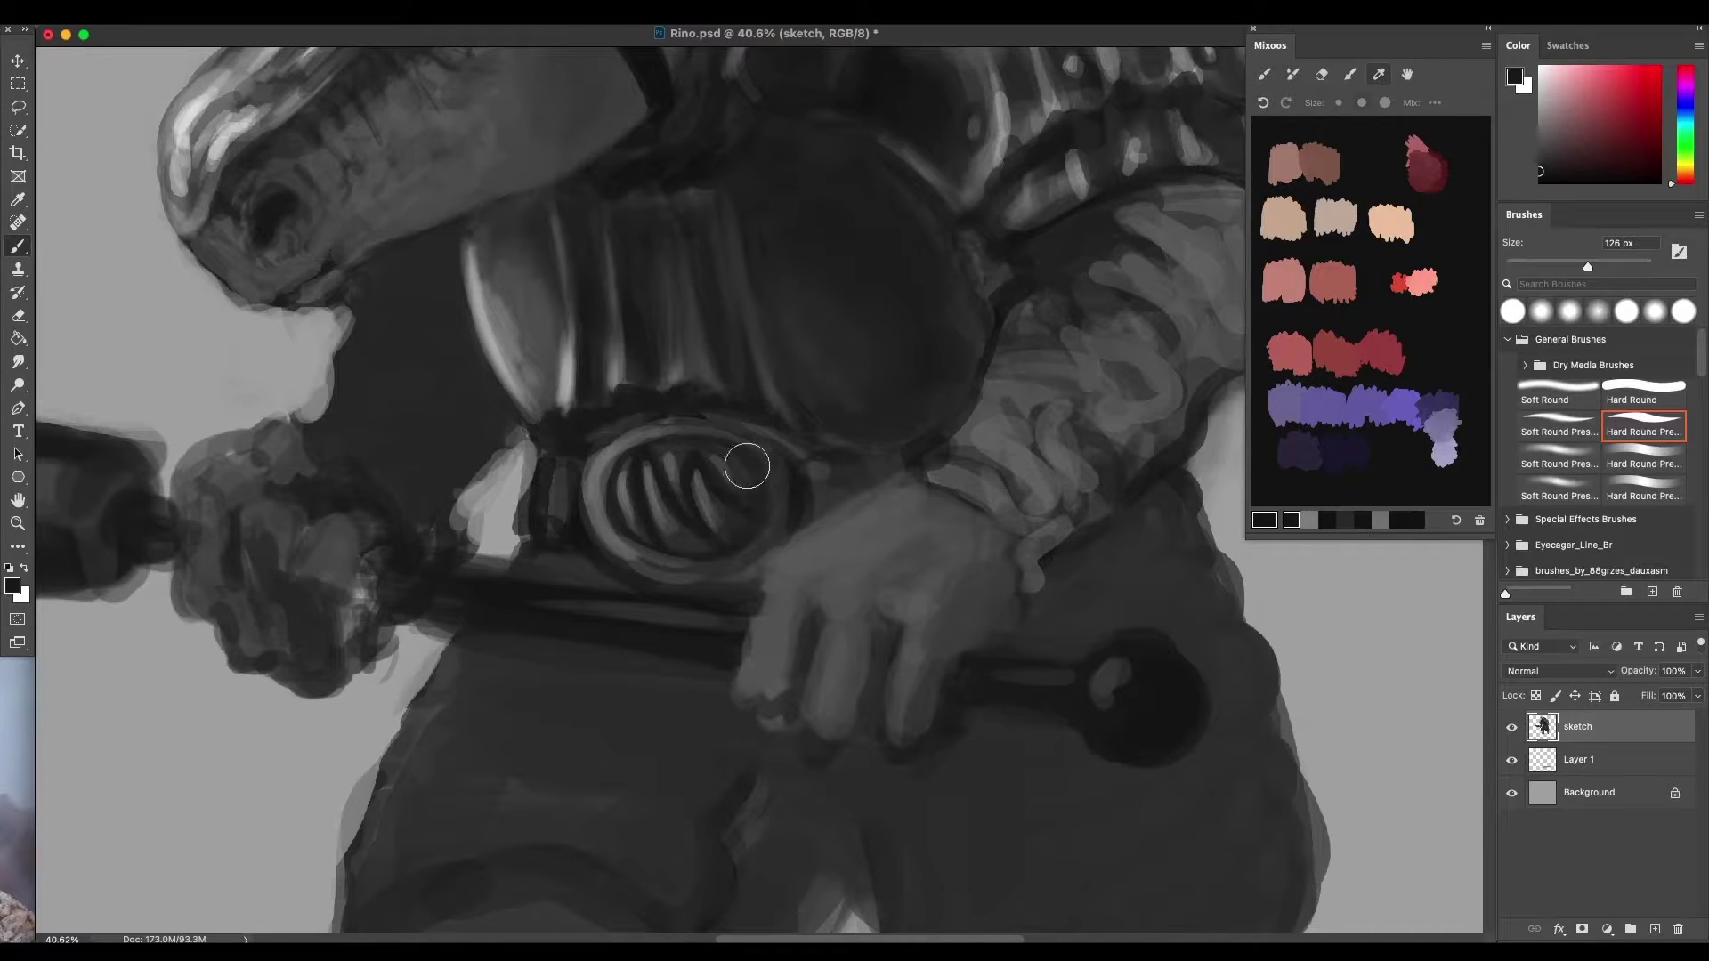
{"action": "left_click", "coordinate": [639, 516], "text": "alt"}
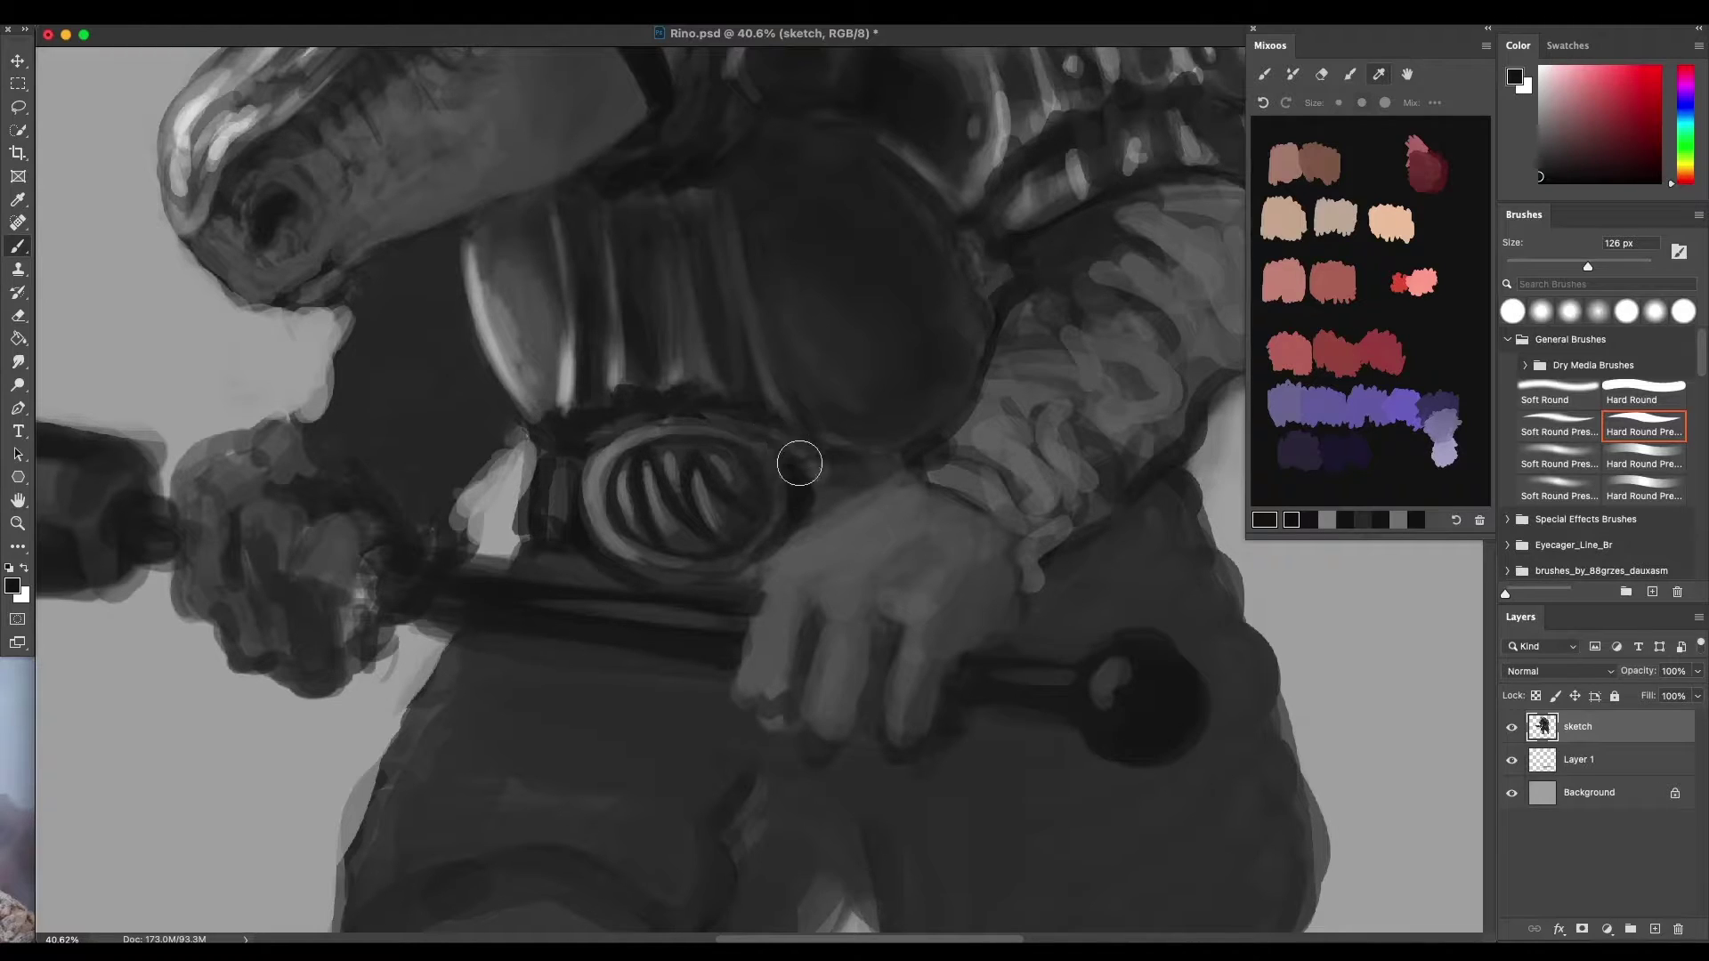
{"action": "mouse_move", "coordinate": [603, 437]}
{"action": "left_mouse_down"}
{"action": "mouse_move", "coordinate": [746, 421]}
{"action": "mouse_move", "coordinate": [806, 497]}
{"action": "mouse_move", "coordinate": [704, 400]}
{"action": "mouse_move", "coordinate": [610, 436]}
{"action": "mouse_move", "coordinate": [724, 440]}
{"action": "mouse_move", "coordinate": [764, 481]}
{"action": "mouse_move", "coordinate": [703, 446]}
{"action": "mouse_move", "coordinate": [726, 474]}
{"action": "mouse_move", "coordinate": [773, 461]}
{"action": "mouse_move", "coordinate": [714, 419]}
{"action": "mouse_move", "coordinate": [848, 483]}
{"action": "mouse_move", "coordinate": [806, 509]}
{"action": "mouse_move", "coordinate": [900, 454]}
{"action": "left_mouse_up"}
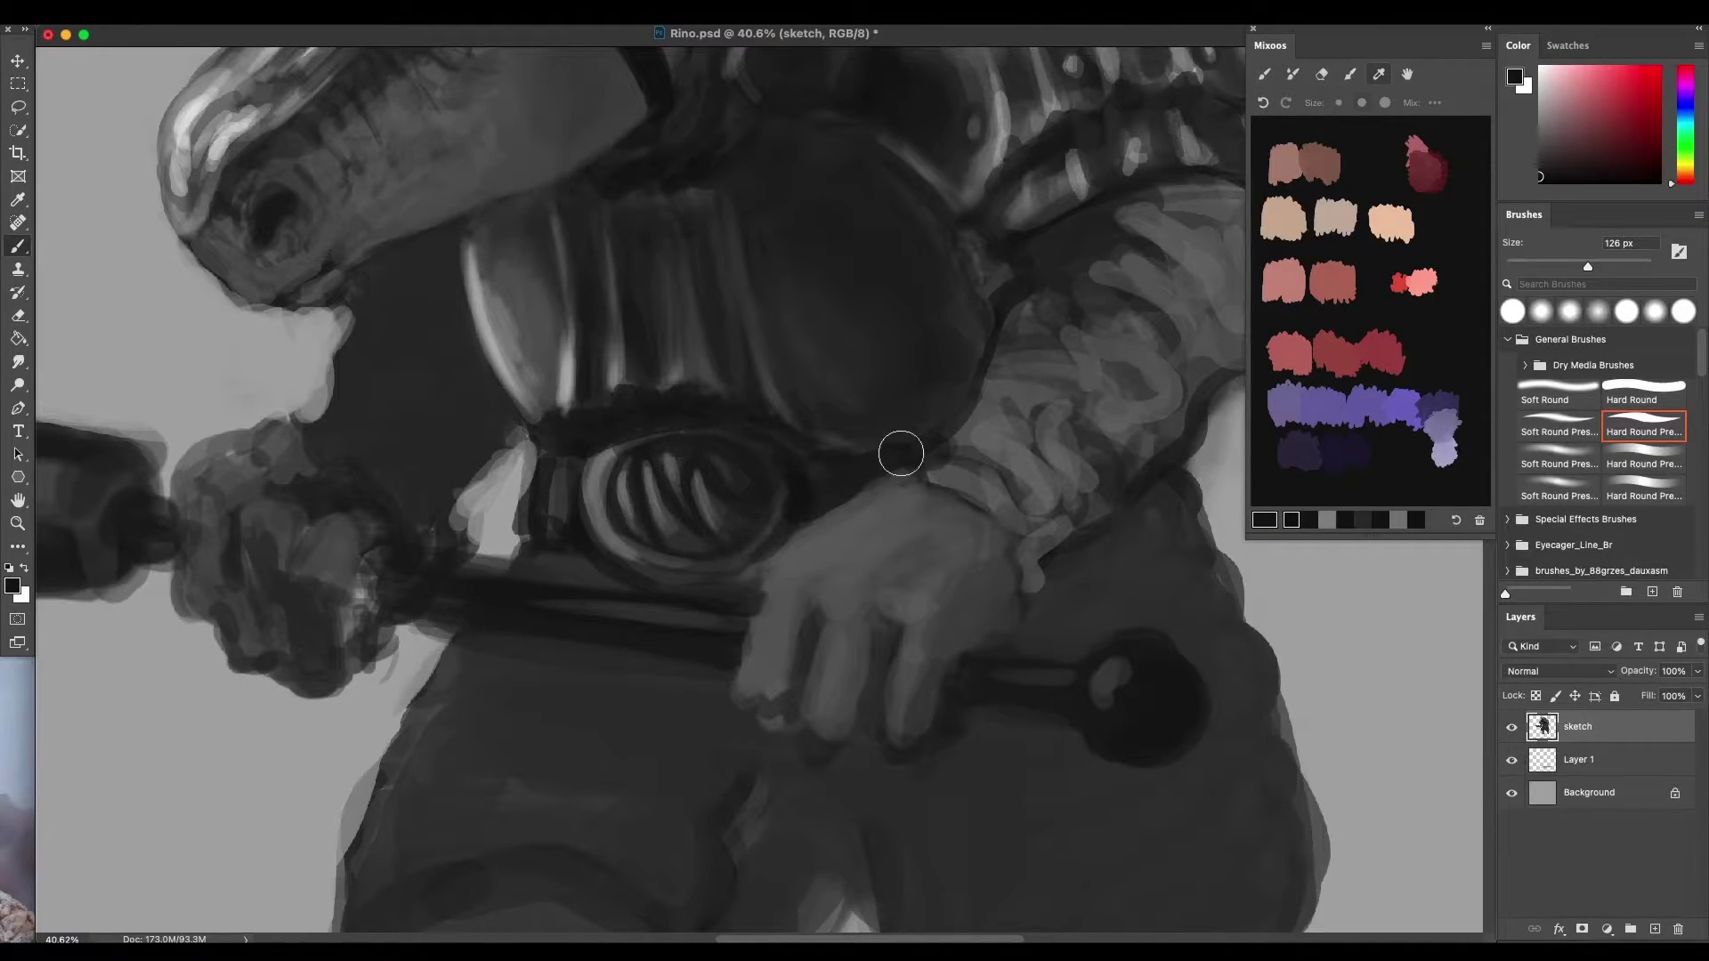
{"action": "scroll", "coordinate": [876, 539], "scroll_direction": "down", "scroll_amount": 3}
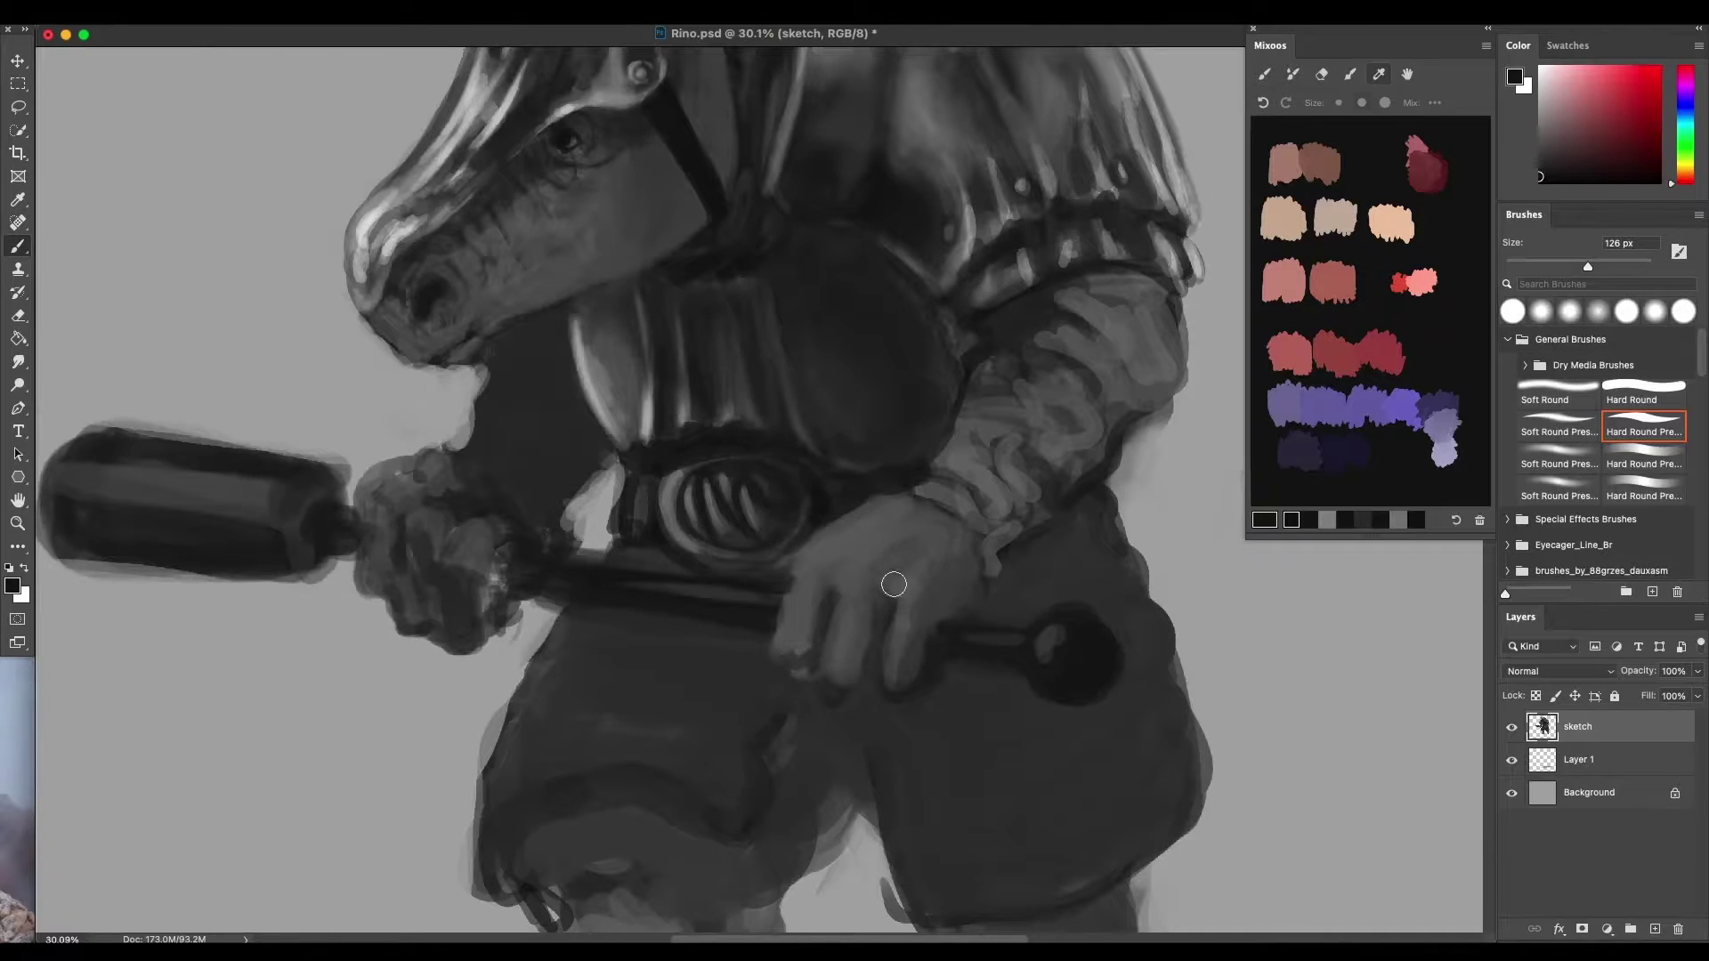
{"action": "scroll", "coordinate": [893, 584], "scroll_direction": "down", "scroll_amount": 4}
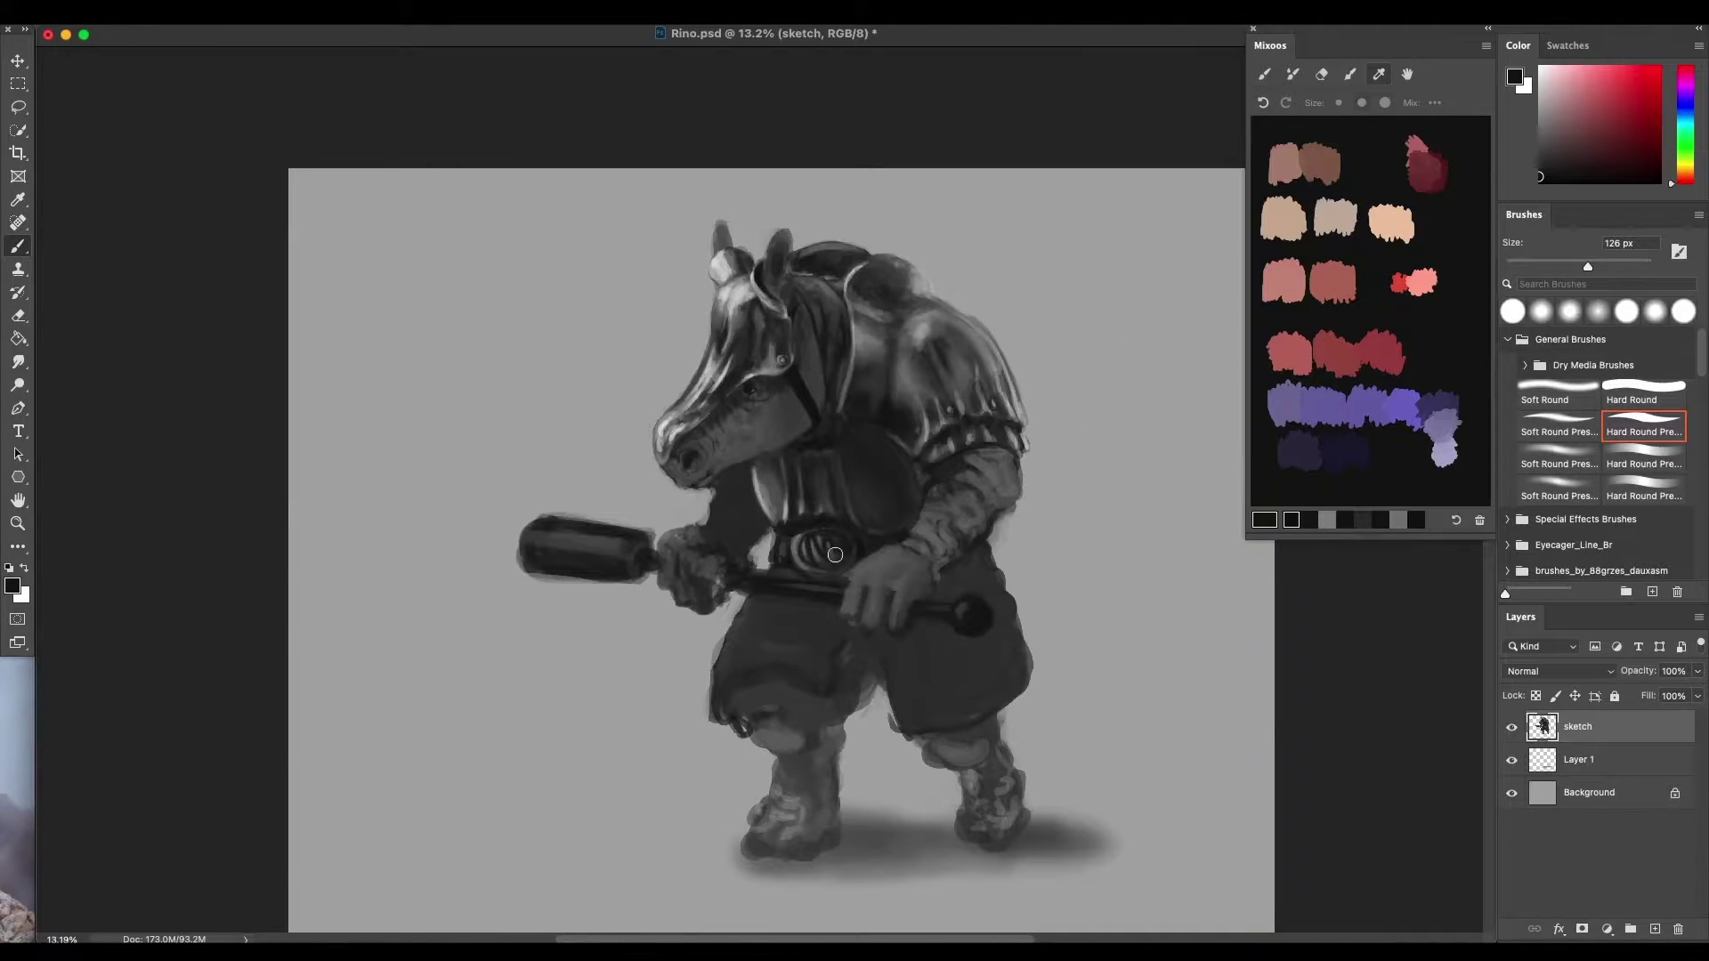
{"action": "scroll", "coordinate": [835, 555], "scroll_direction": "up", "scroll_amount": 1}
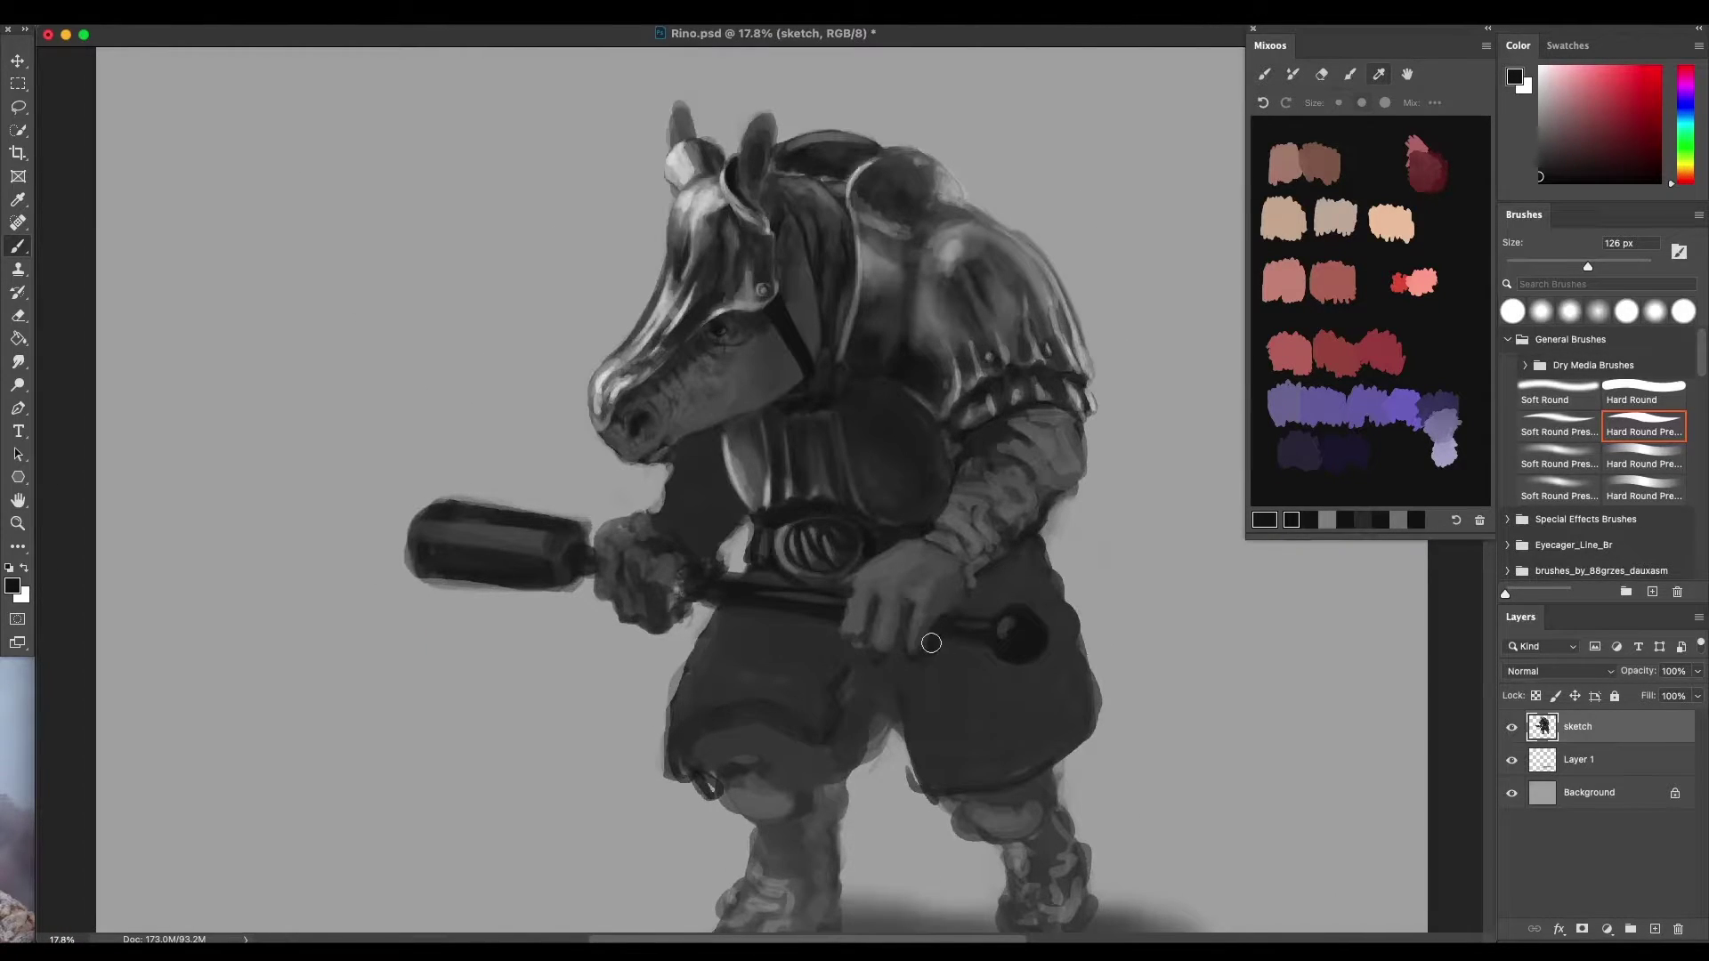
Darken the neck between the cheek strap and the mane's lower end with sampled near-black, reducing the brush to 104 px
{"action": "left_click_drag", "start_coordinate": [915, 634], "coordinate": [785, 598]}
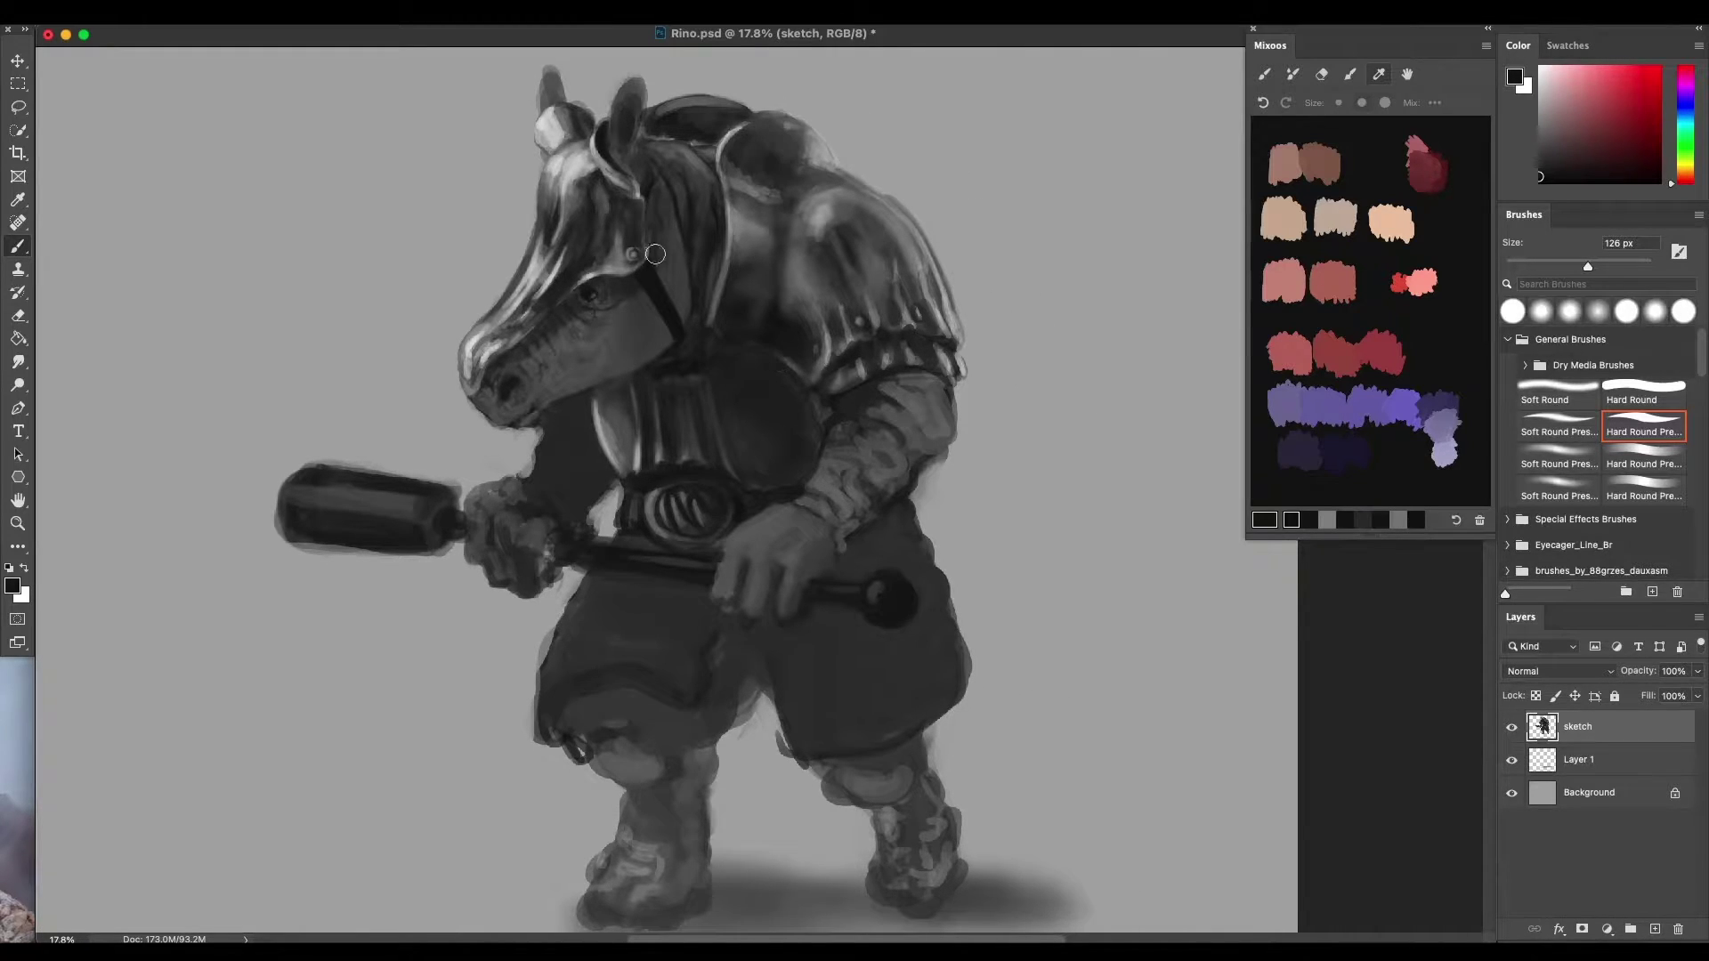
{"action": "scroll", "coordinate": [665, 323], "scroll_direction": "up", "scroll_amount": 1}
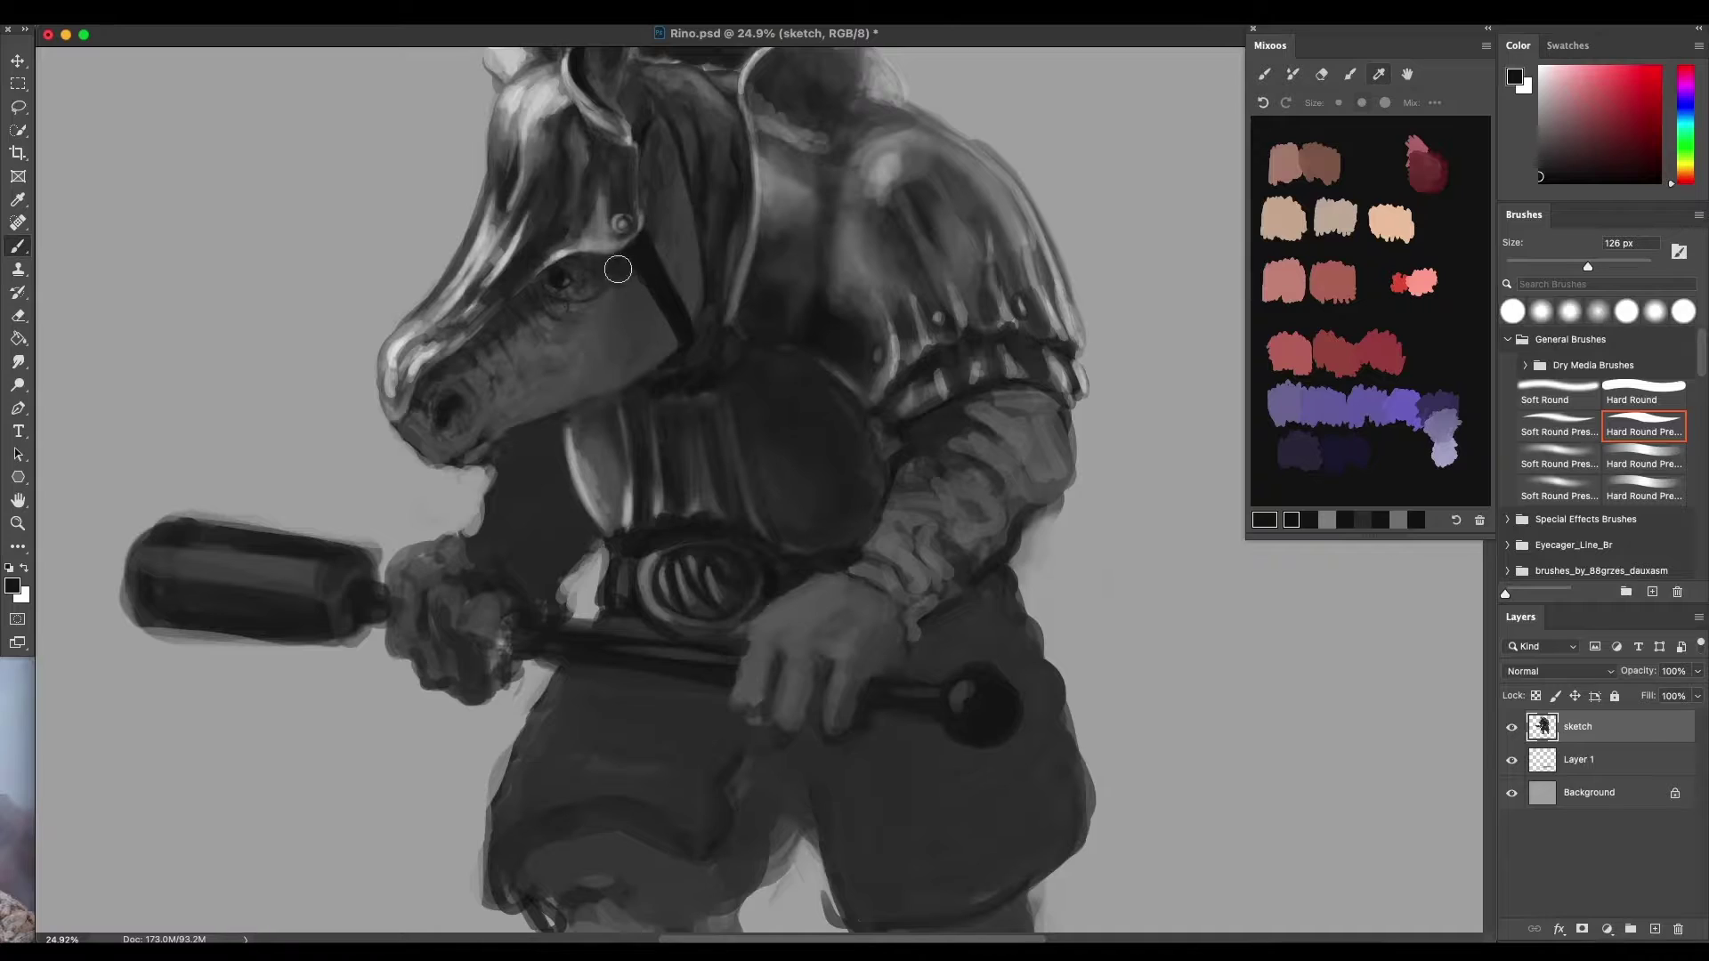
{"action": "left_click", "coordinate": [676, 300], "text": "alt"}
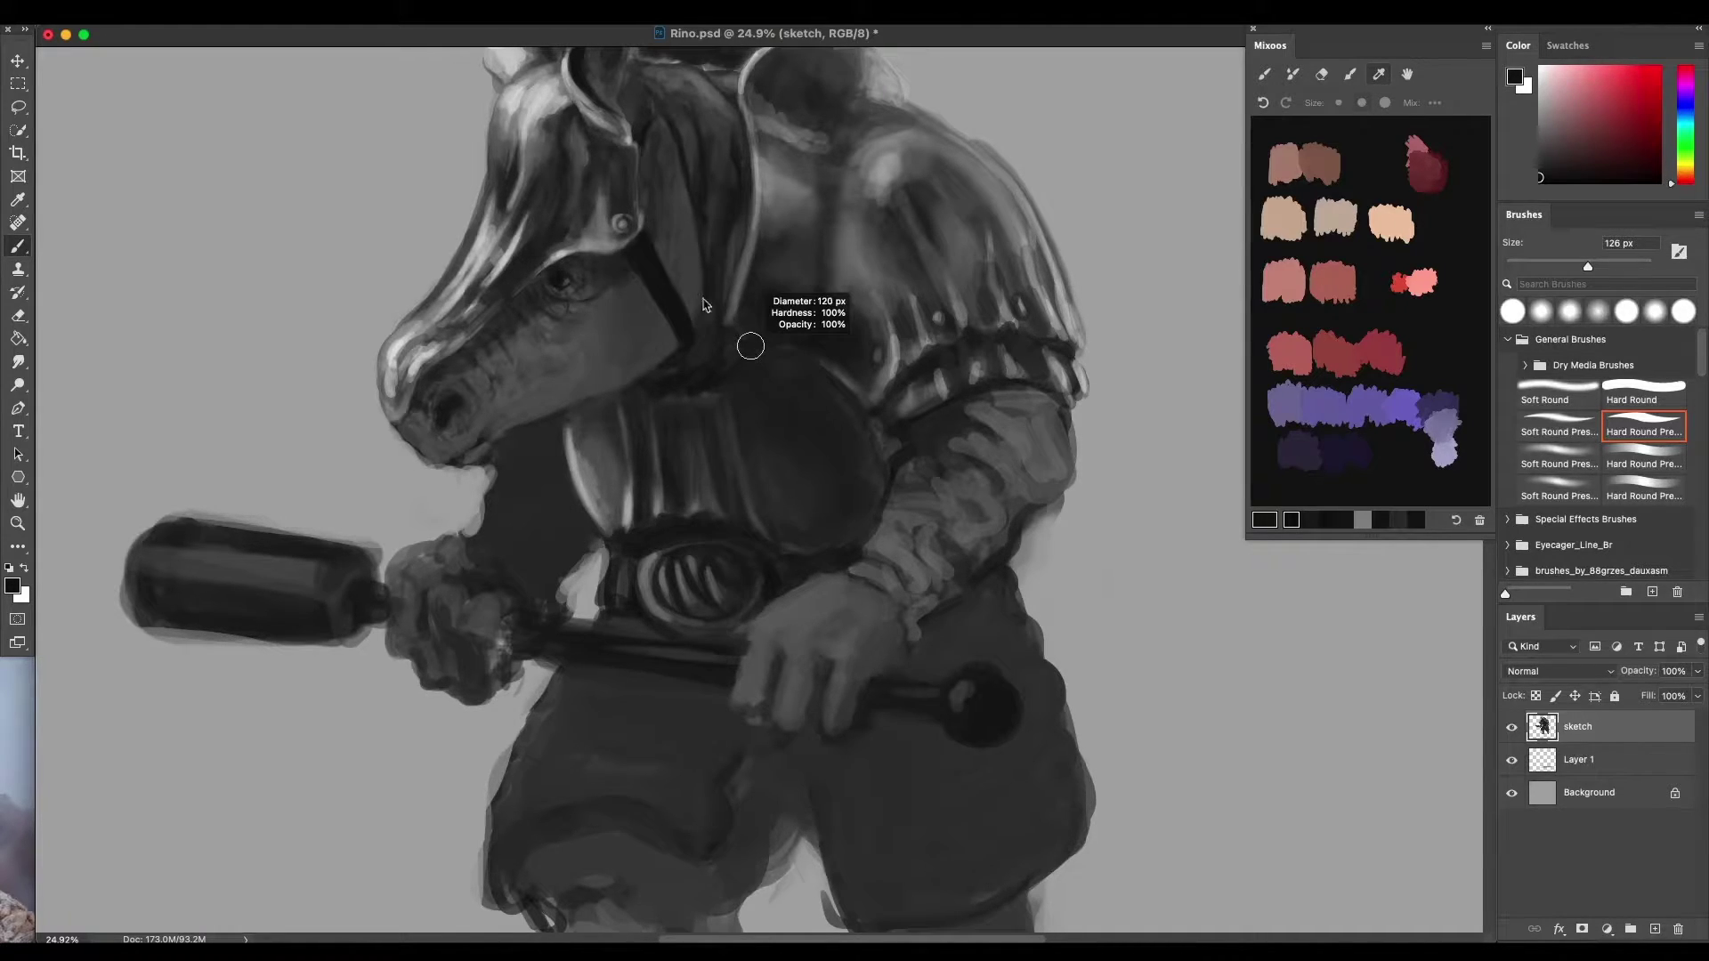
{"action": "left_click_drag", "start_coordinate": [703, 305], "coordinate": [675, 297]}
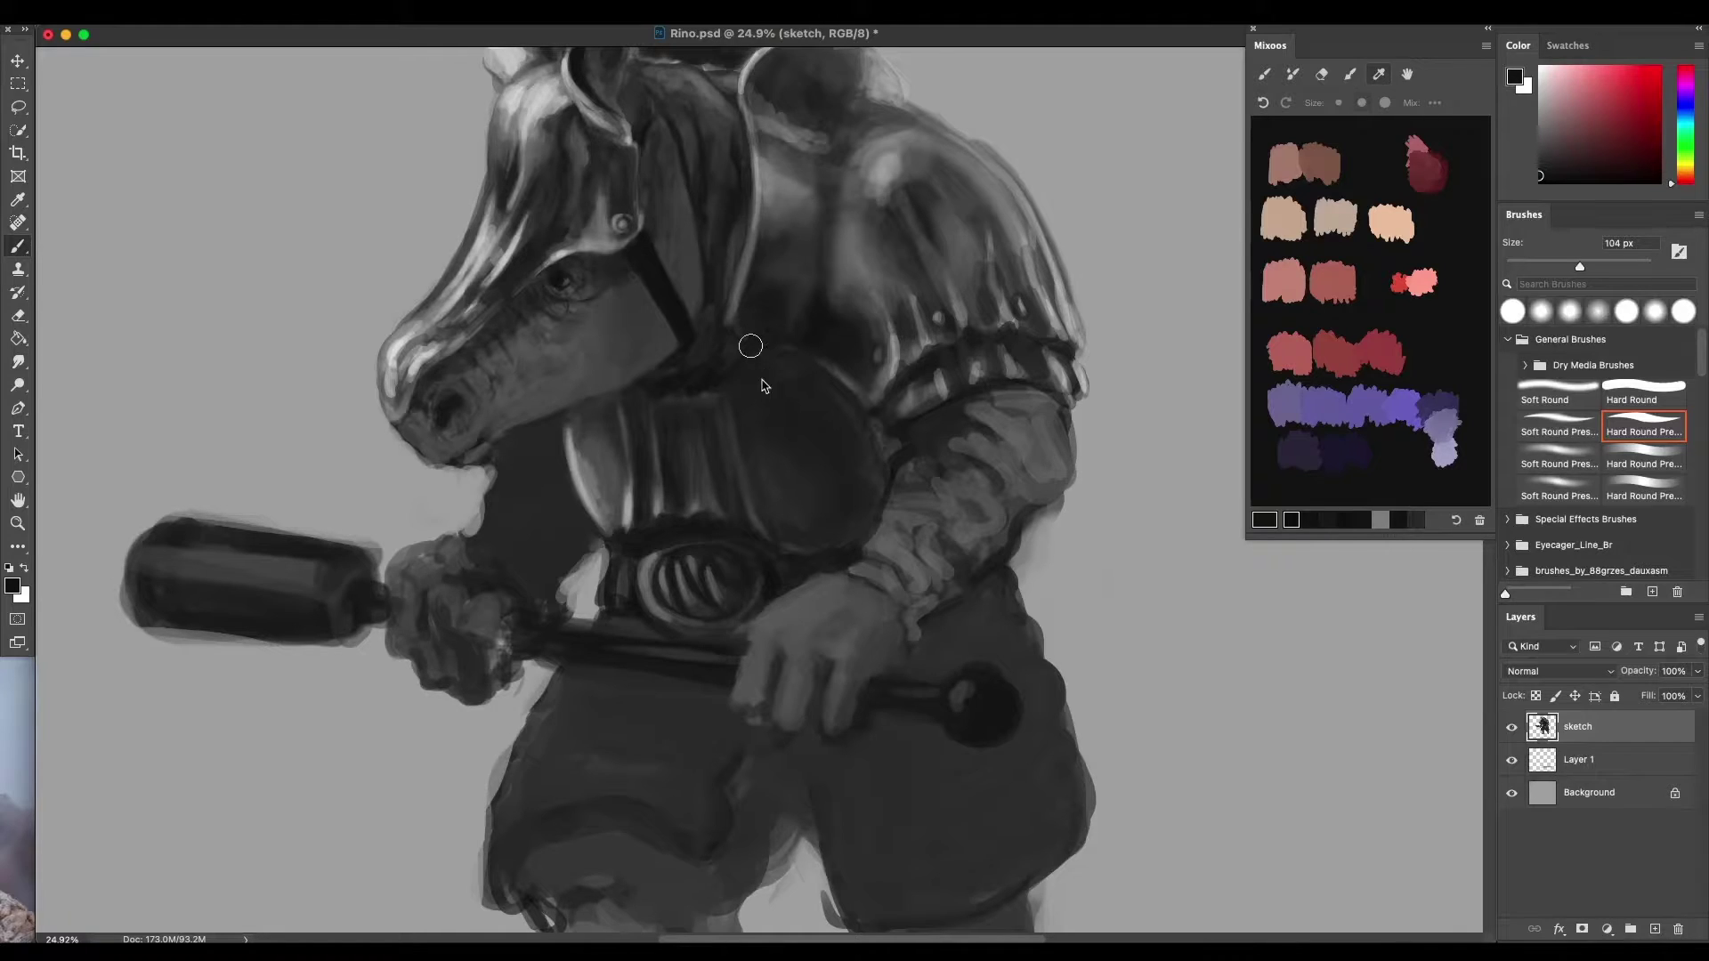
Darken the upper and outer edges of the rounded belly plate with sampled near-blacks, using a 266 px hard round brush
{"action": "mouse_move", "coordinate": [762, 380]}
{"action": "left_mouse_down"}
{"action": "mouse_move", "coordinate": [807, 307]}
{"action": "mouse_move", "coordinate": [761, 335]}
{"action": "mouse_move", "coordinate": [790, 365]}
{"action": "left_mouse_up"}
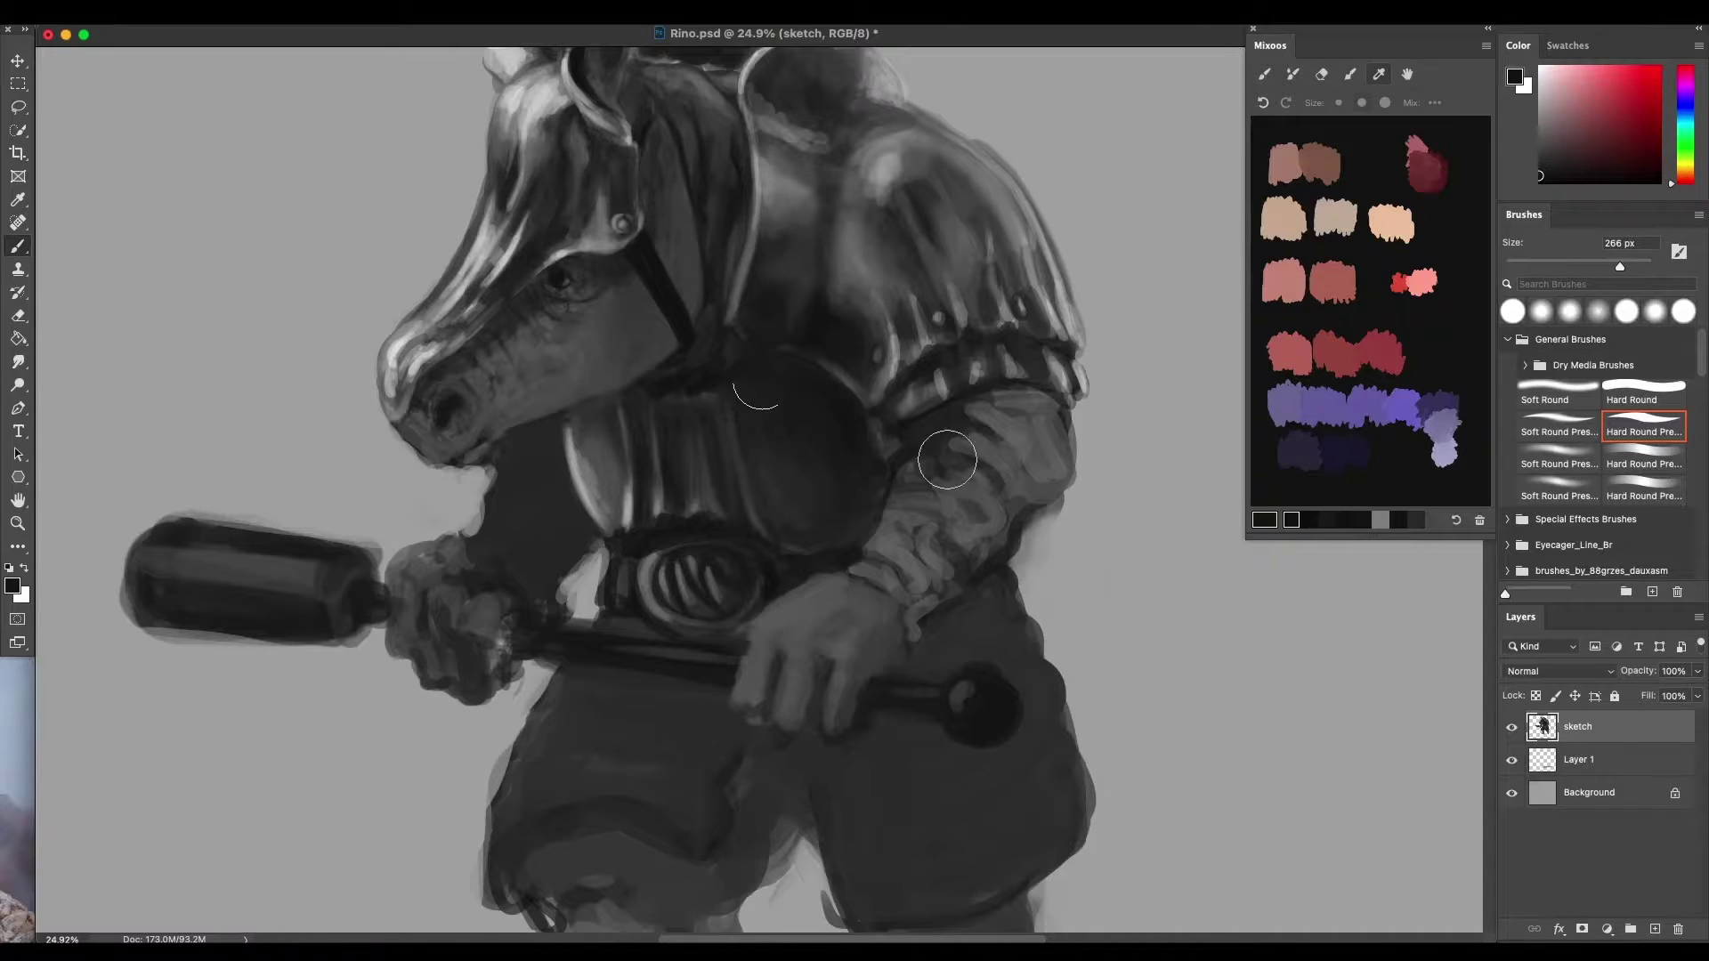
{"action": "scroll", "coordinate": [994, 527], "scroll_direction": "down", "scroll_amount": 2}
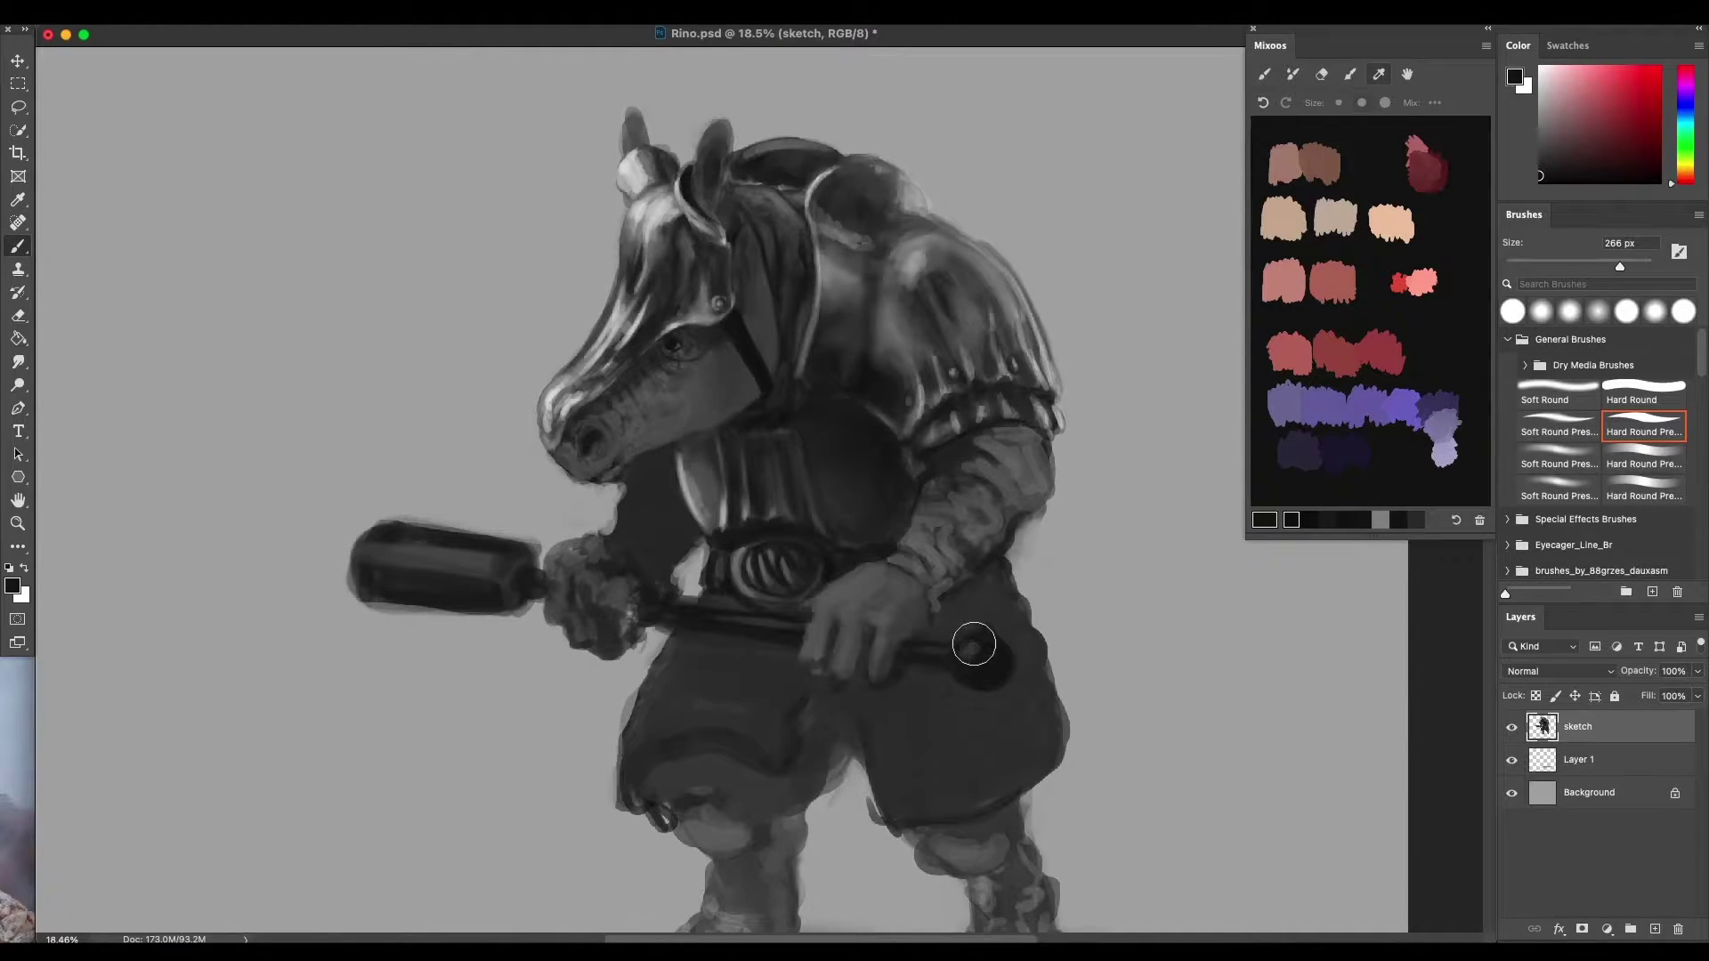
{"action": "scroll", "coordinate": [926, 448], "scroll_direction": "up", "scroll_amount": 2}
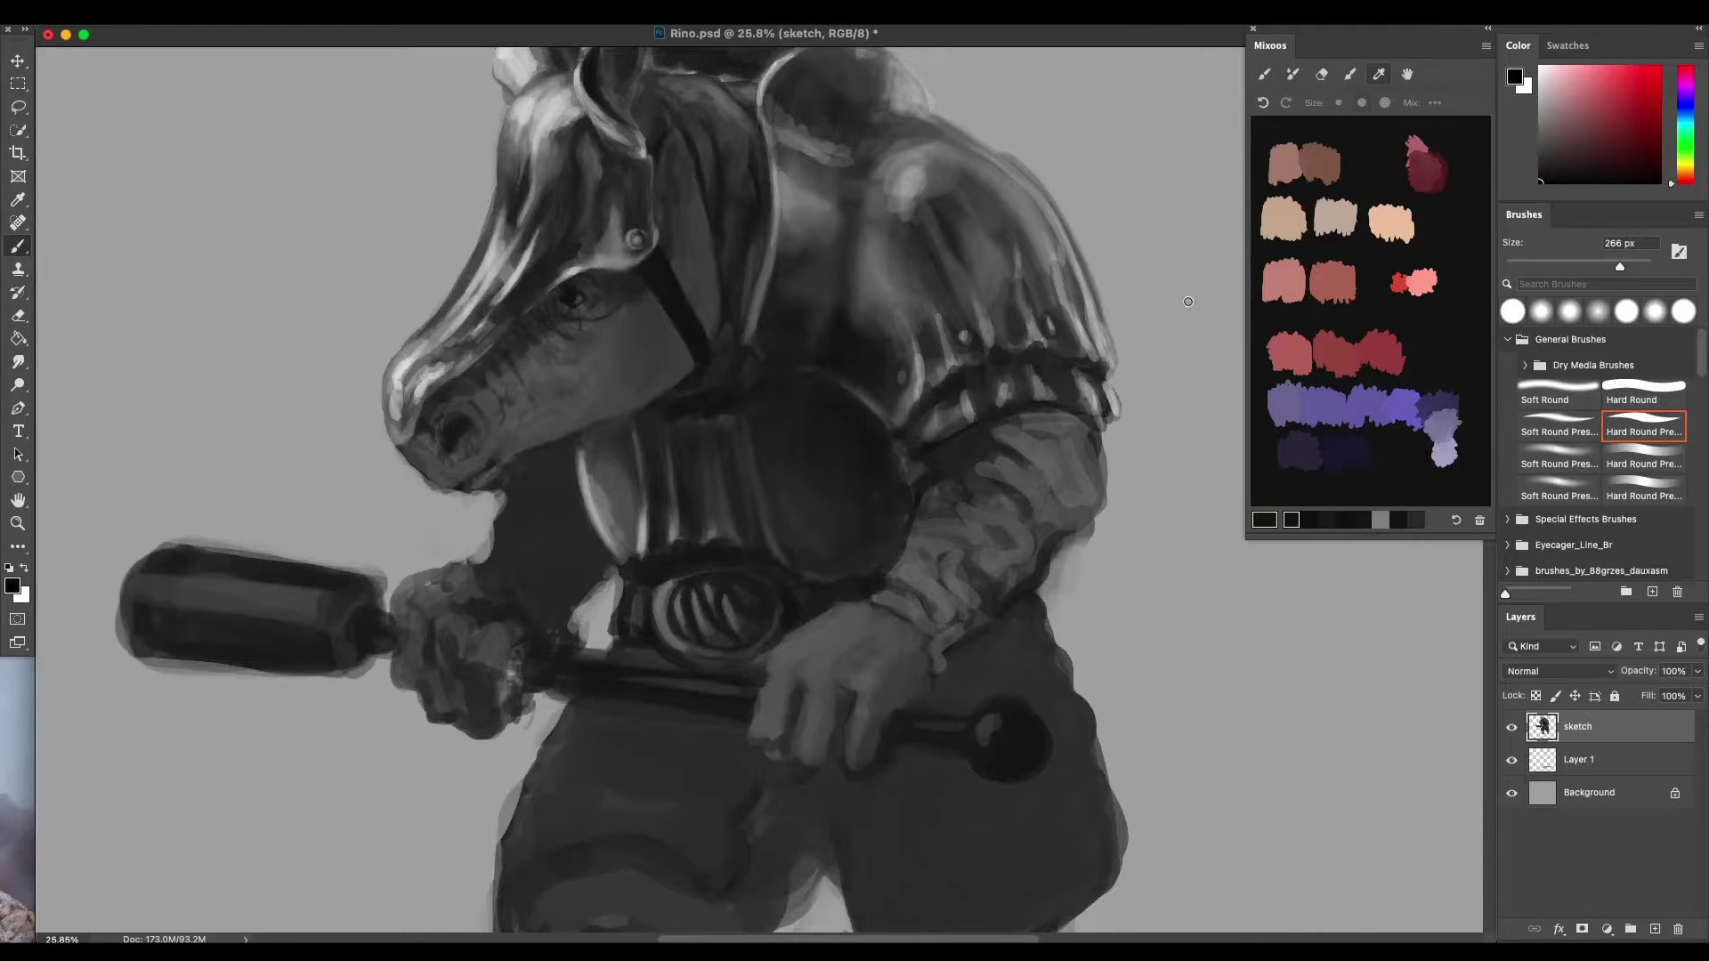
{"action": "scroll", "coordinate": [848, 366], "scroll_direction": "up", "scroll_amount": 2}
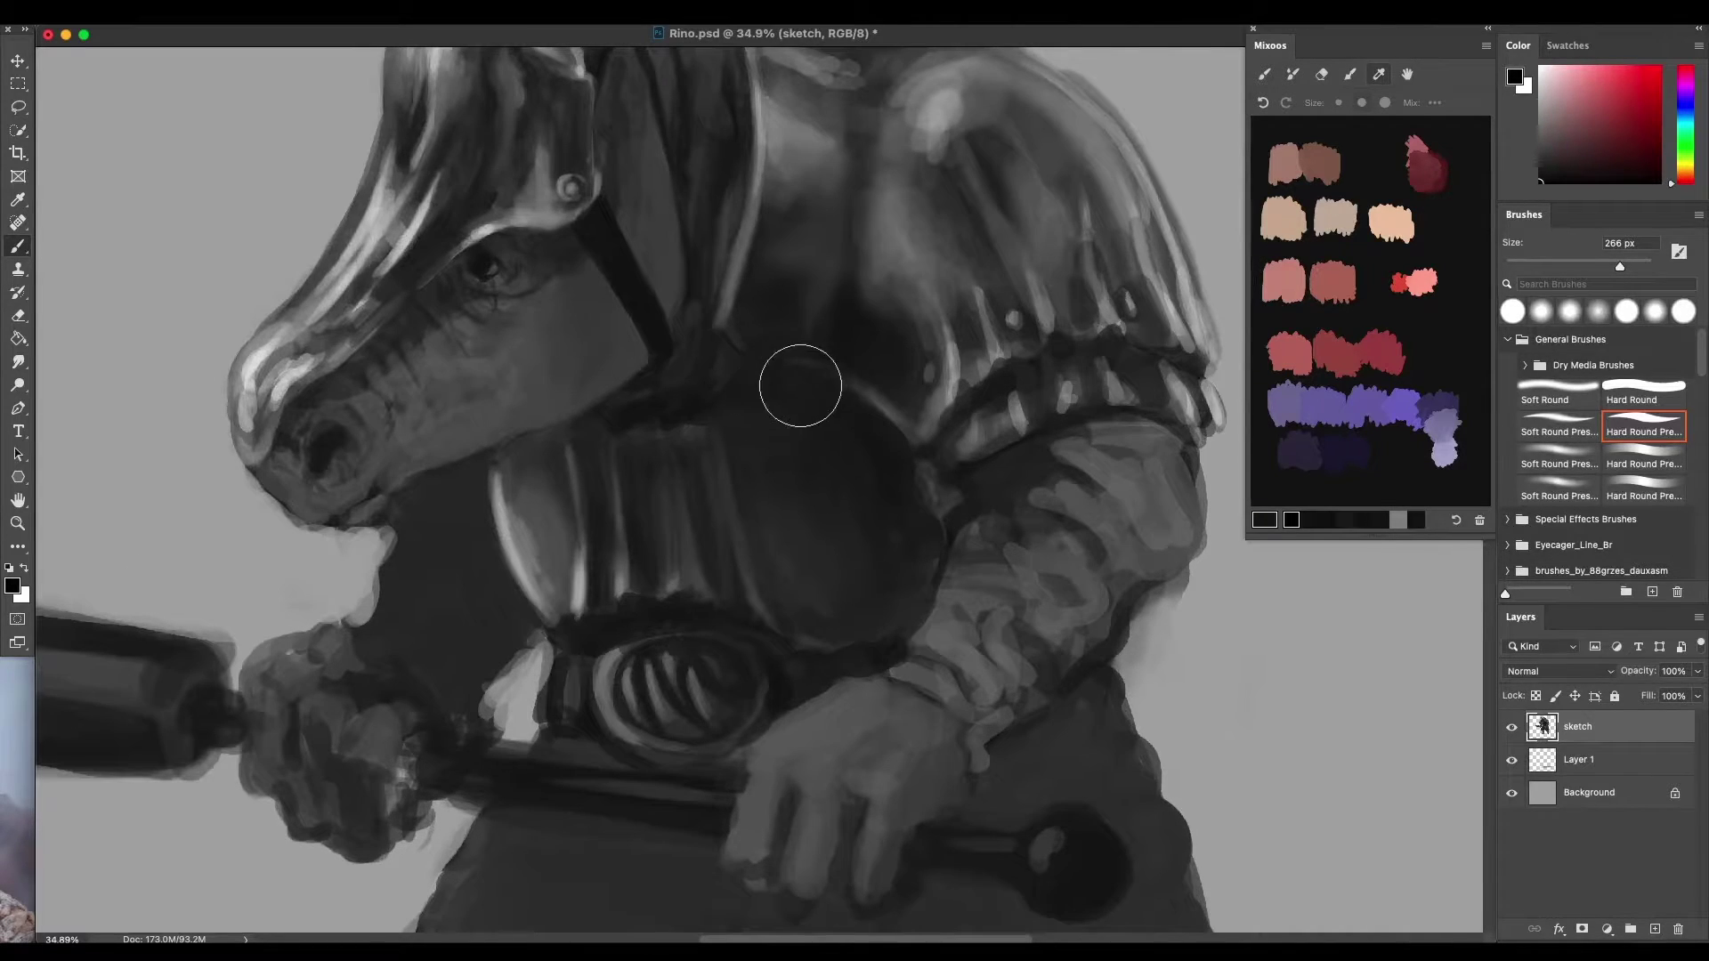
{"action": "left_click_drag", "start_coordinate": [840, 405], "coordinate": [895, 473]}
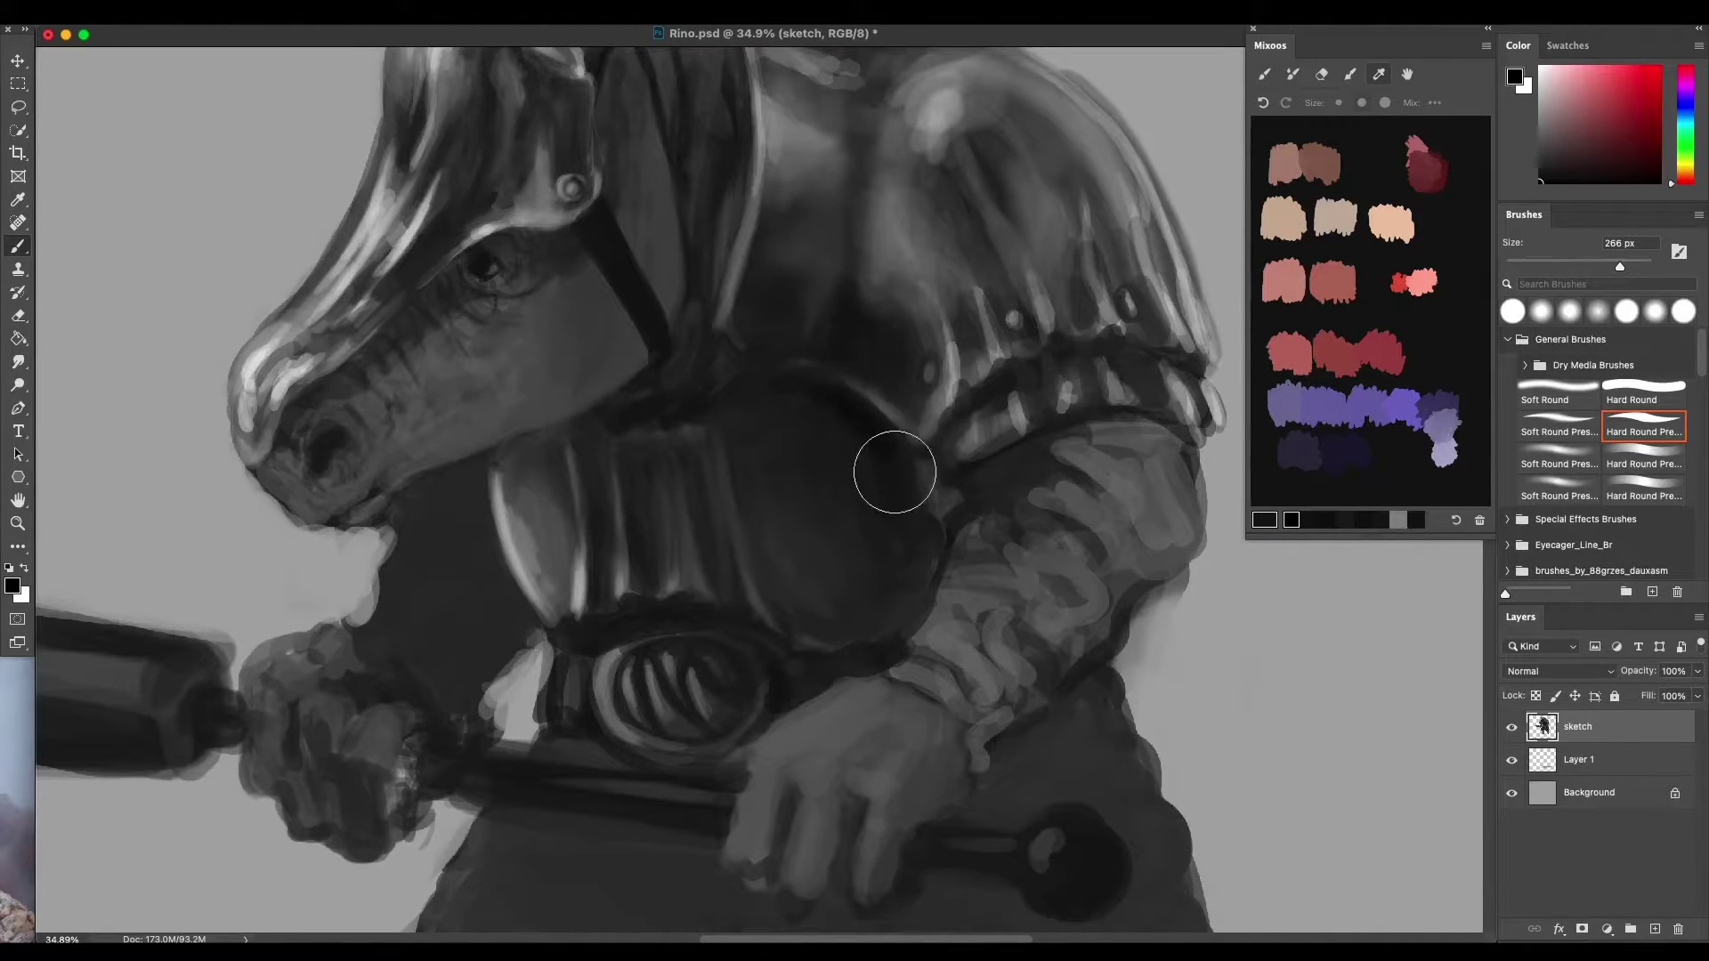
{"action": "left_click", "coordinate": [860, 411], "text": "alt"}
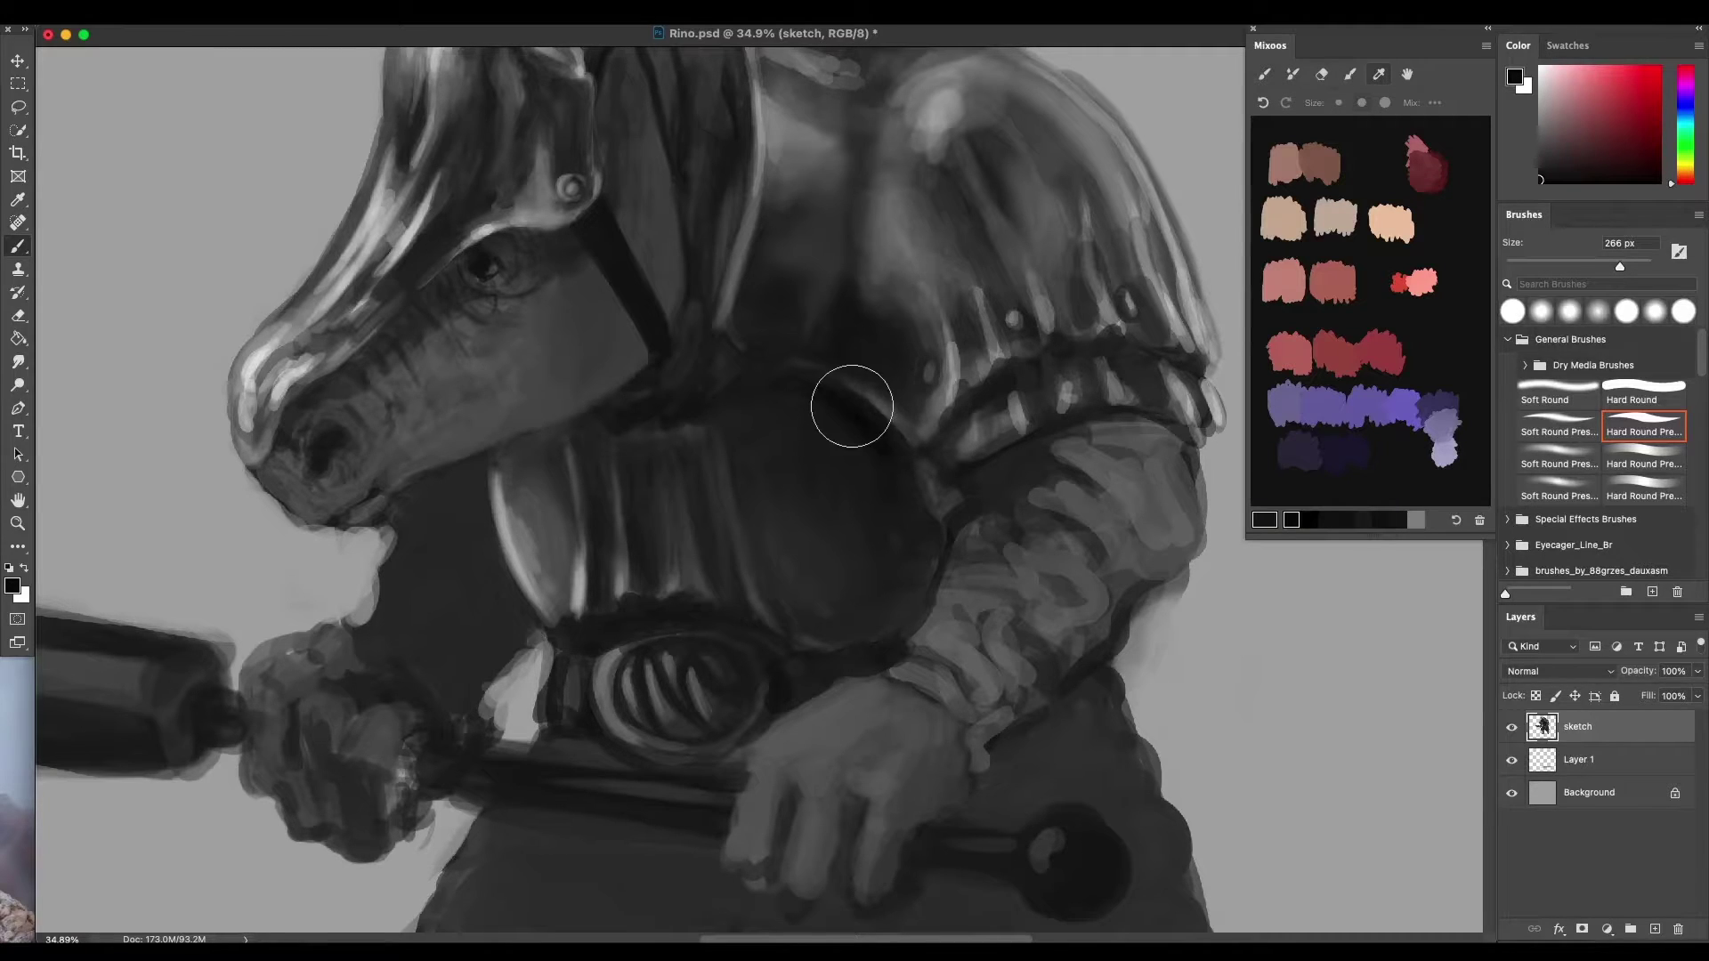
{"action": "mouse_move", "coordinate": [846, 406]}
{"action": "left_mouse_down"}
{"action": "mouse_move", "coordinate": [761, 379]}
{"action": "mouse_move", "coordinate": [821, 394]}
{"action": "mouse_move", "coordinate": [890, 446]}
{"action": "mouse_move", "coordinate": [876, 452]}
{"action": "mouse_move", "coordinate": [889, 484]}
{"action": "mouse_move", "coordinate": [936, 502]}
{"action": "mouse_move", "coordinate": [925, 530]}
{"action": "mouse_move", "coordinate": [911, 478]}
{"action": "mouse_move", "coordinate": [924, 523]}
{"action": "mouse_move", "coordinate": [843, 446]}
{"action": "left_mouse_up"}
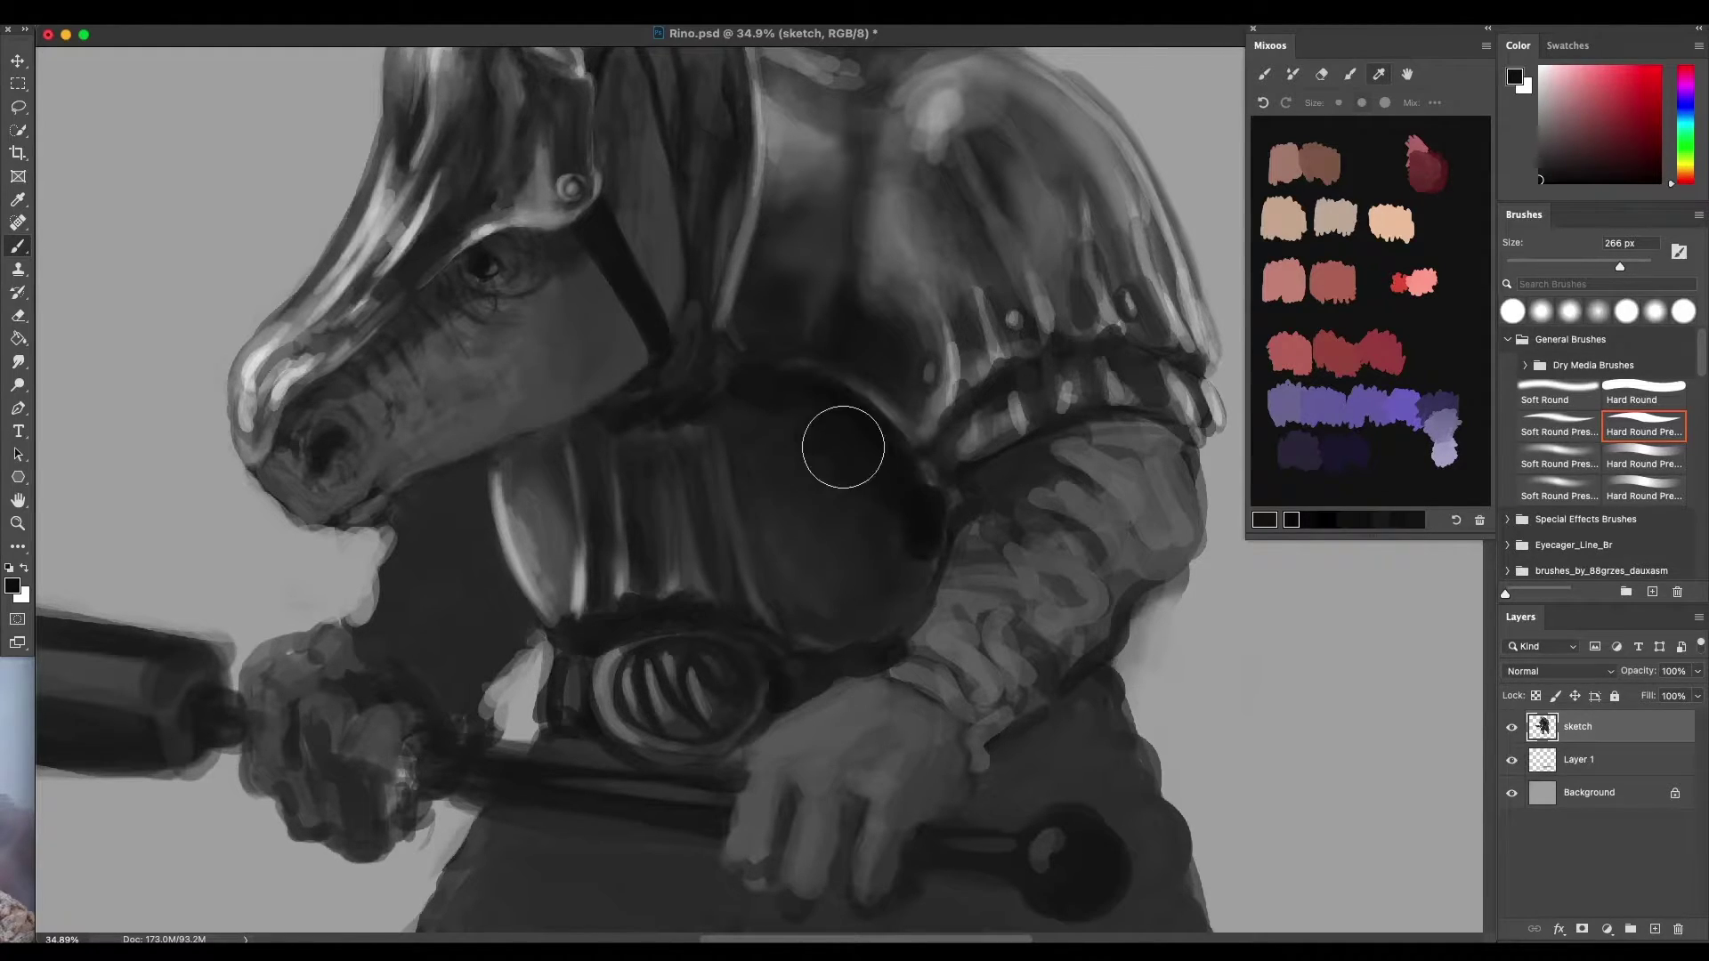
Blend the belly plate's shadow with sampled near-blacks, using a 266 px soft round pressure brush
{"action": "left_click", "coordinate": [842, 452], "text": "alt"}
{"action": "key", "text": "period"}
{"action": "key", "text": "period"}
{"action": "key", "text": "period"}
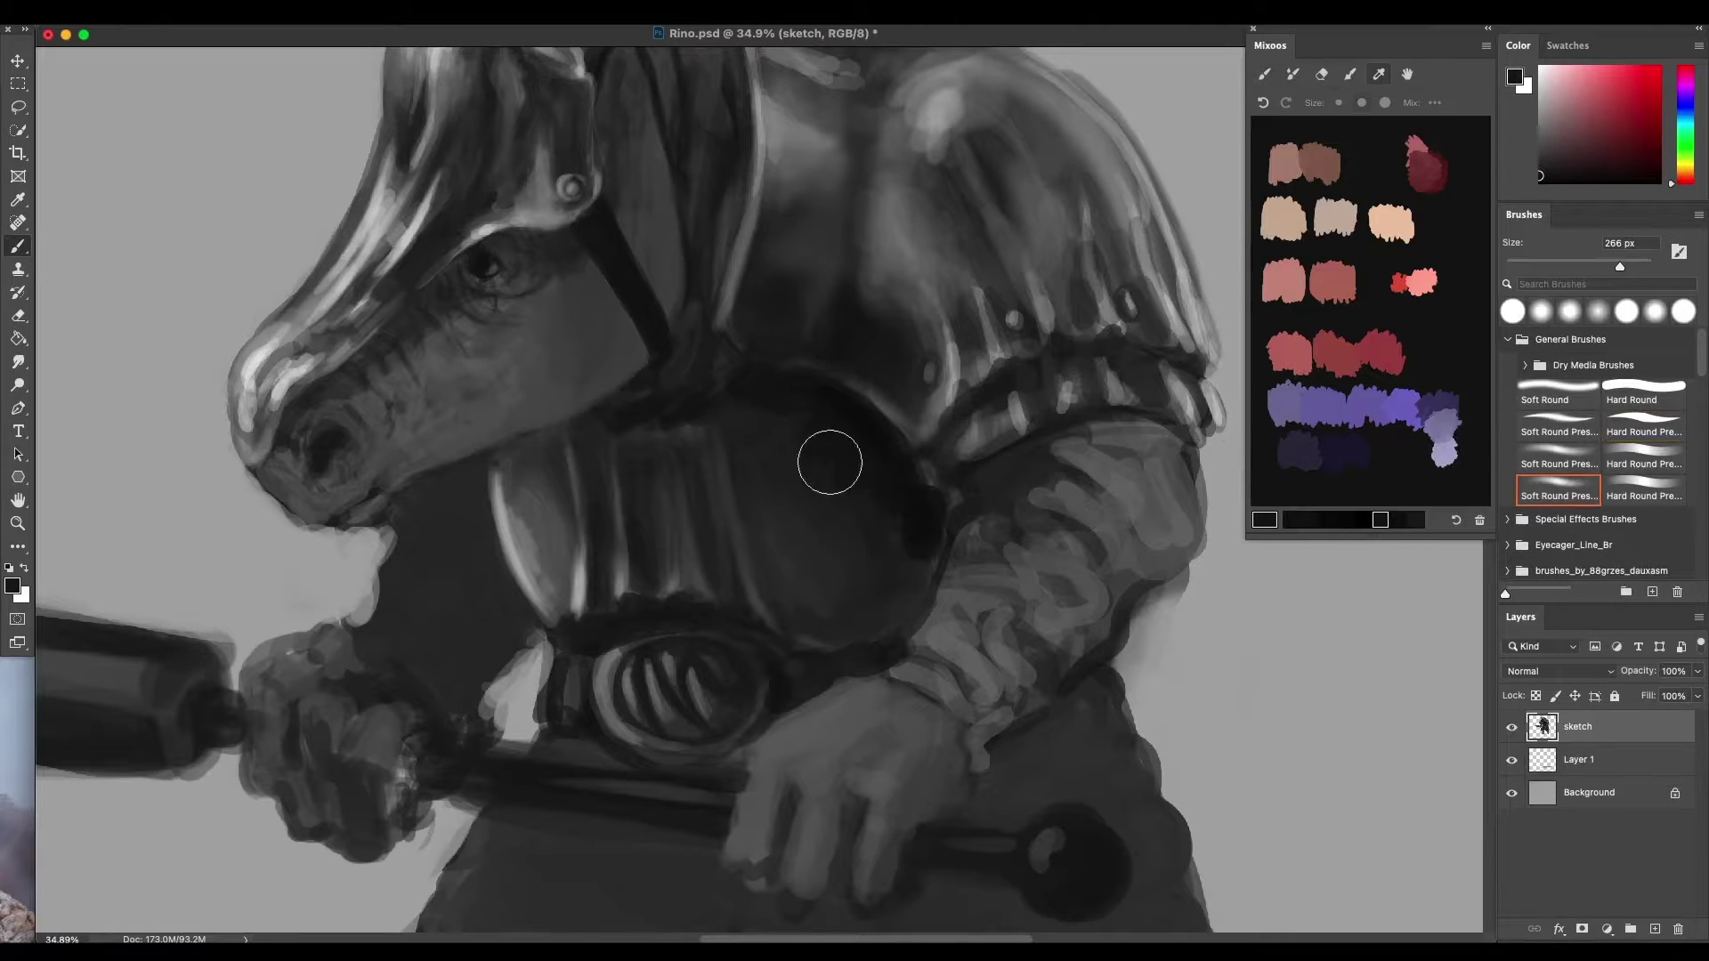
{"action": "mouse_move", "coordinate": [829, 462]}
{"action": "left_mouse_down"}
{"action": "mouse_move", "coordinate": [781, 418]}
{"action": "mouse_move", "coordinate": [765, 433]}
{"action": "mouse_move", "coordinate": [751, 400]}
{"action": "mouse_move", "coordinate": [740, 412]}
{"action": "mouse_move", "coordinate": [817, 433]}
{"action": "mouse_move", "coordinate": [888, 534]}
{"action": "mouse_move", "coordinate": [786, 407]}
{"action": "left_mouse_up"}
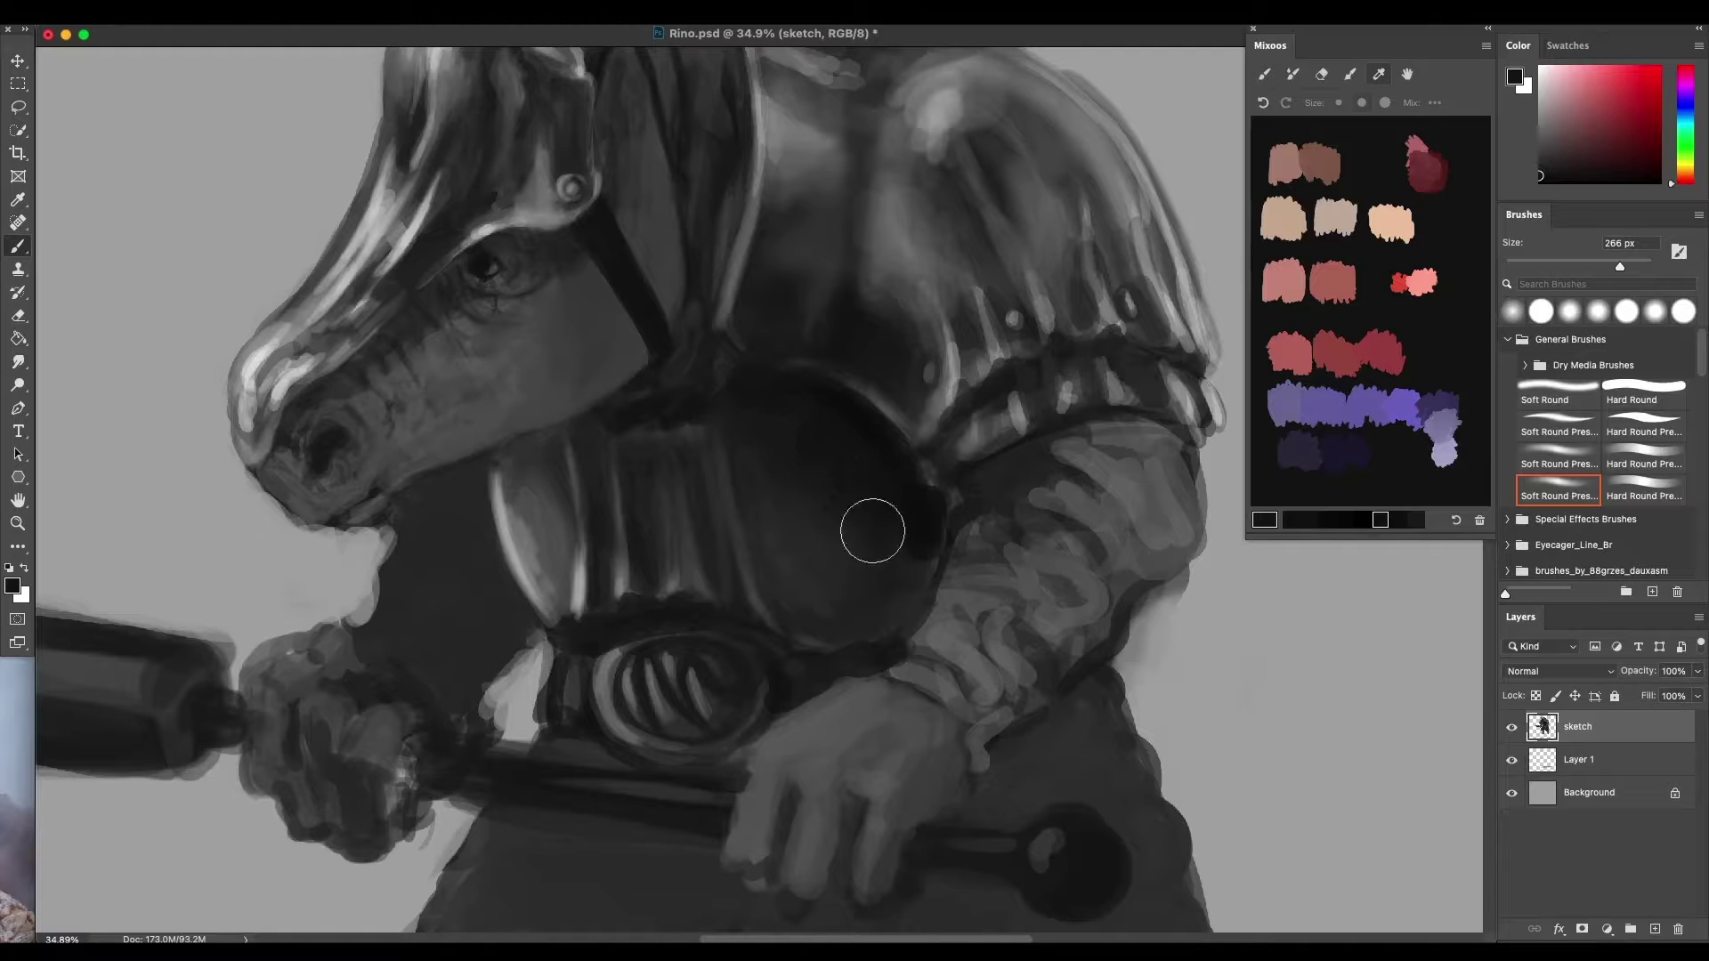
{"action": "left_click", "coordinate": [881, 452], "text": "alt"}
{"action": "left_click", "coordinate": [861, 429], "text": "alt"}
{"action": "mouse_move", "coordinate": [873, 450]}
{"action": "left_mouse_down"}
{"action": "mouse_move", "coordinate": [870, 413]}
{"action": "mouse_move", "coordinate": [887, 545]}
{"action": "mouse_move", "coordinate": [915, 552]}
{"action": "mouse_move", "coordinate": [911, 608]}
{"action": "mouse_move", "coordinate": [855, 550]}
{"action": "left_mouse_up"}
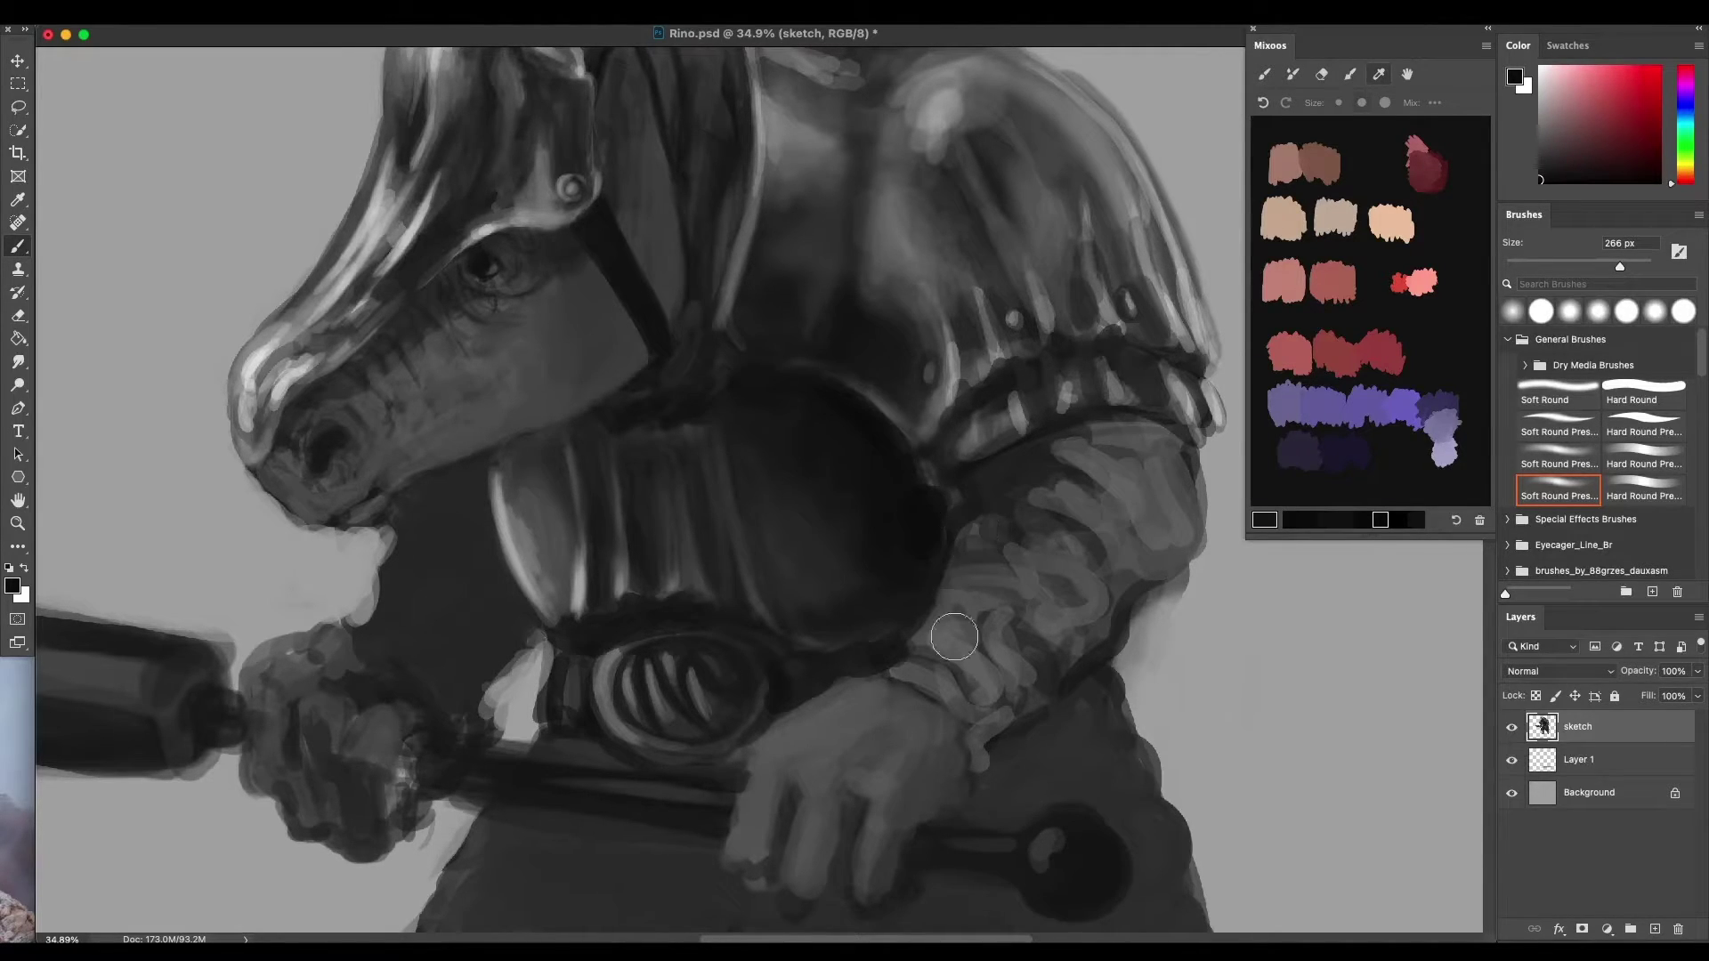
Softly darken the far arm and the horse's jaw and cheek with a sampled near-black at 266 px
{"action": "scroll", "coordinate": [948, 662], "scroll_direction": "down", "scroll_amount": 6}
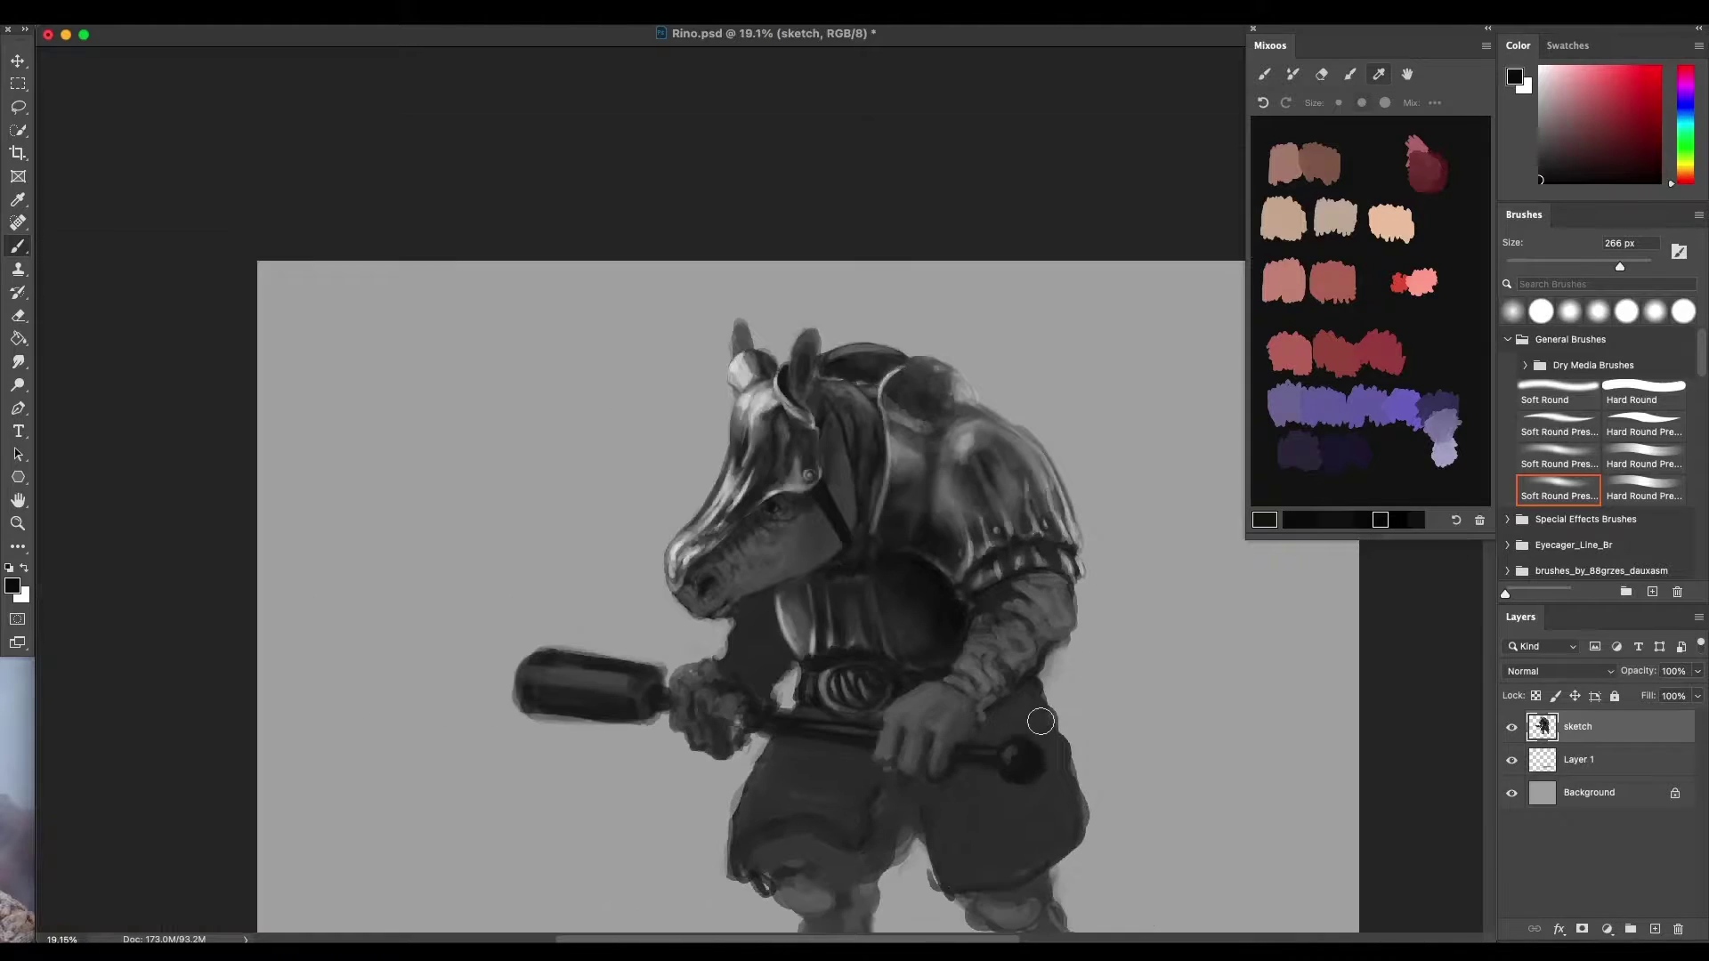
{"action": "scroll", "coordinate": [1001, 702], "scroll_direction": "down", "scroll_amount": 4}
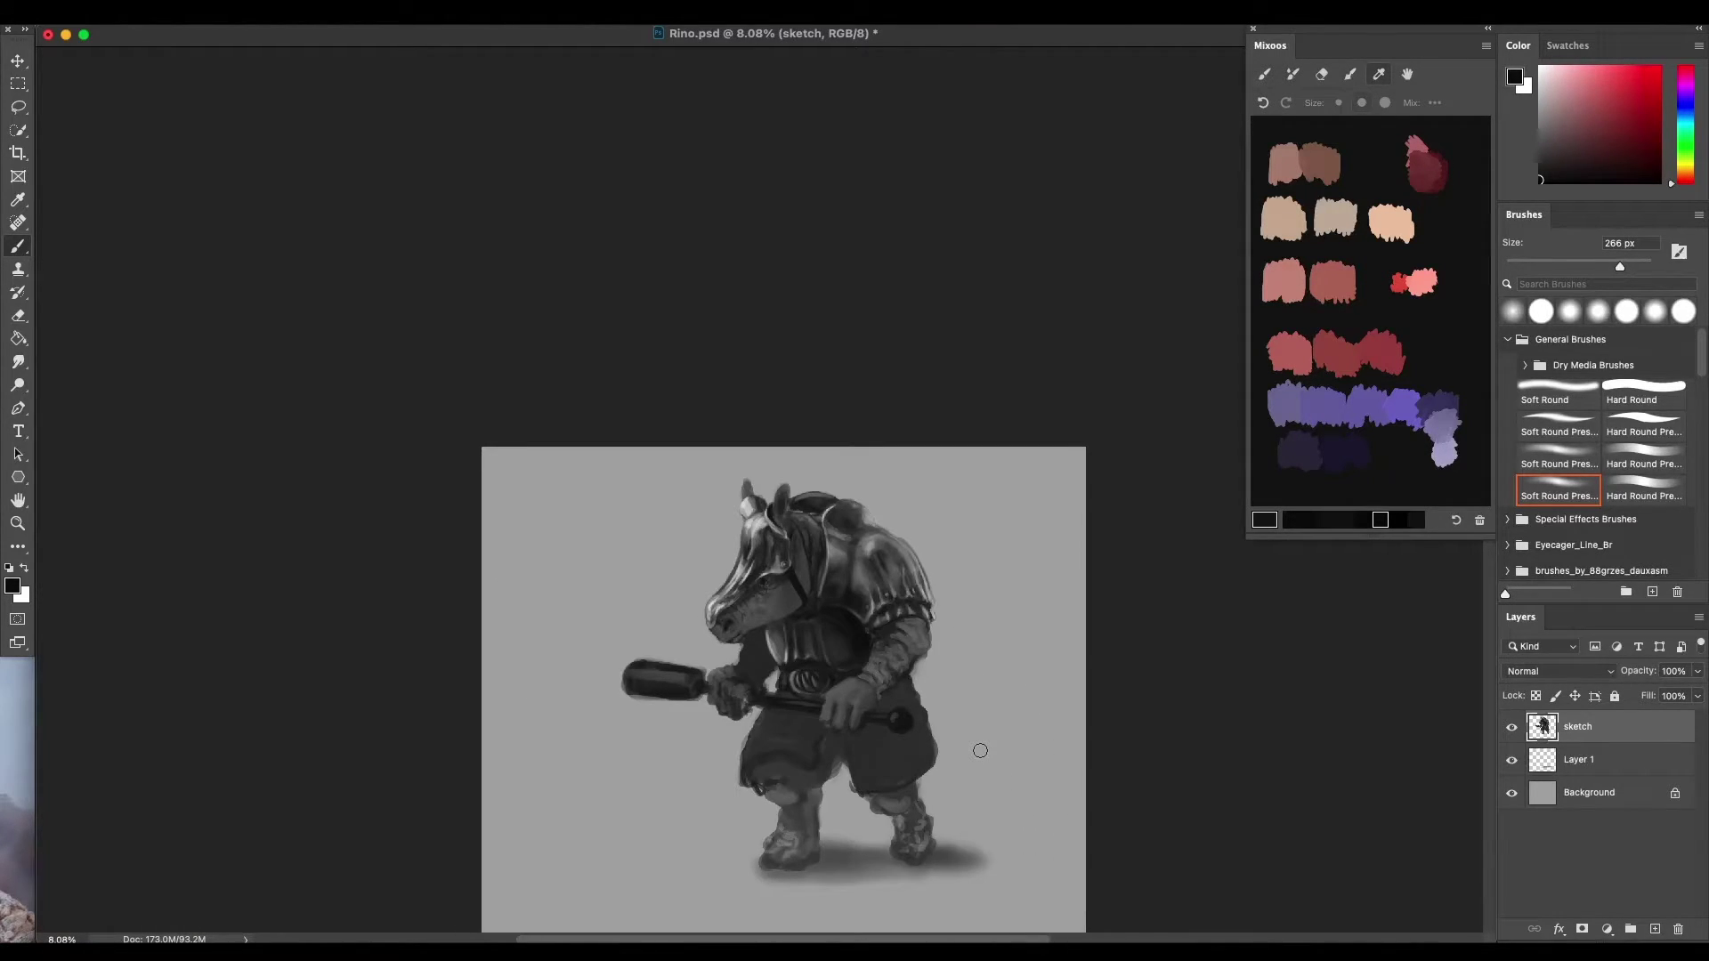
{"action": "scroll", "coordinate": [881, 648], "scroll_direction": "up", "scroll_amount": 4}
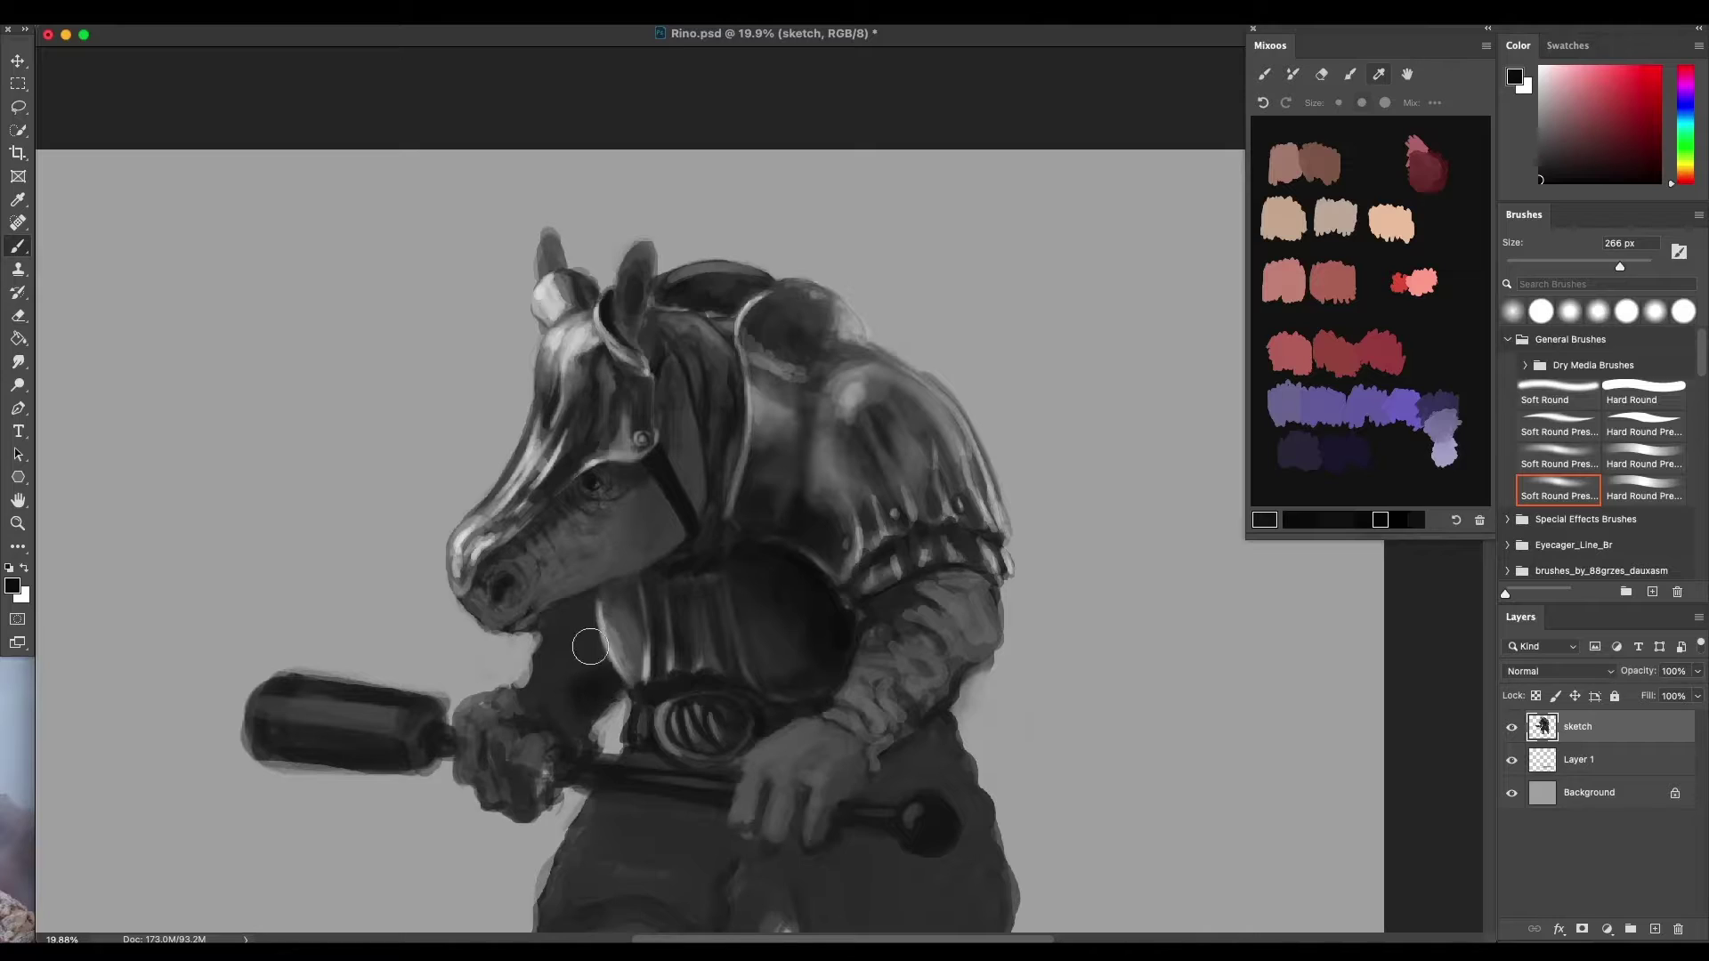
{"action": "left_click", "coordinate": [583, 703], "text": "alt"}
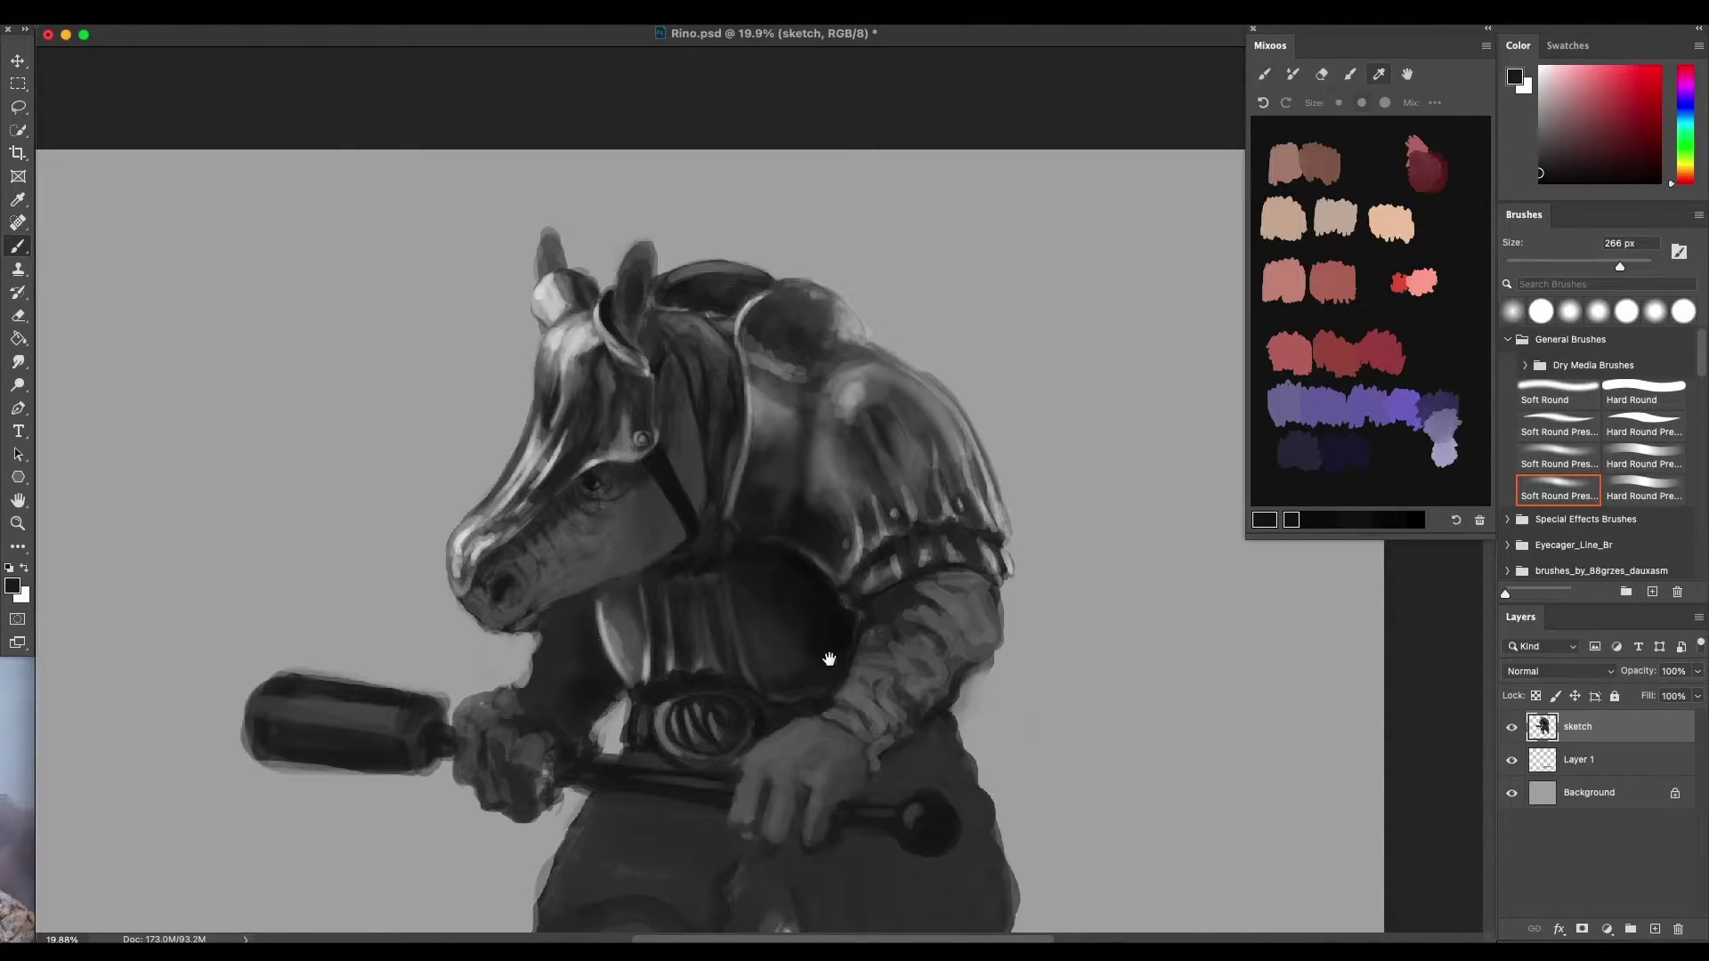
{"action": "left_click_drag", "start_coordinate": [828, 656], "coordinate": [755, 560]}
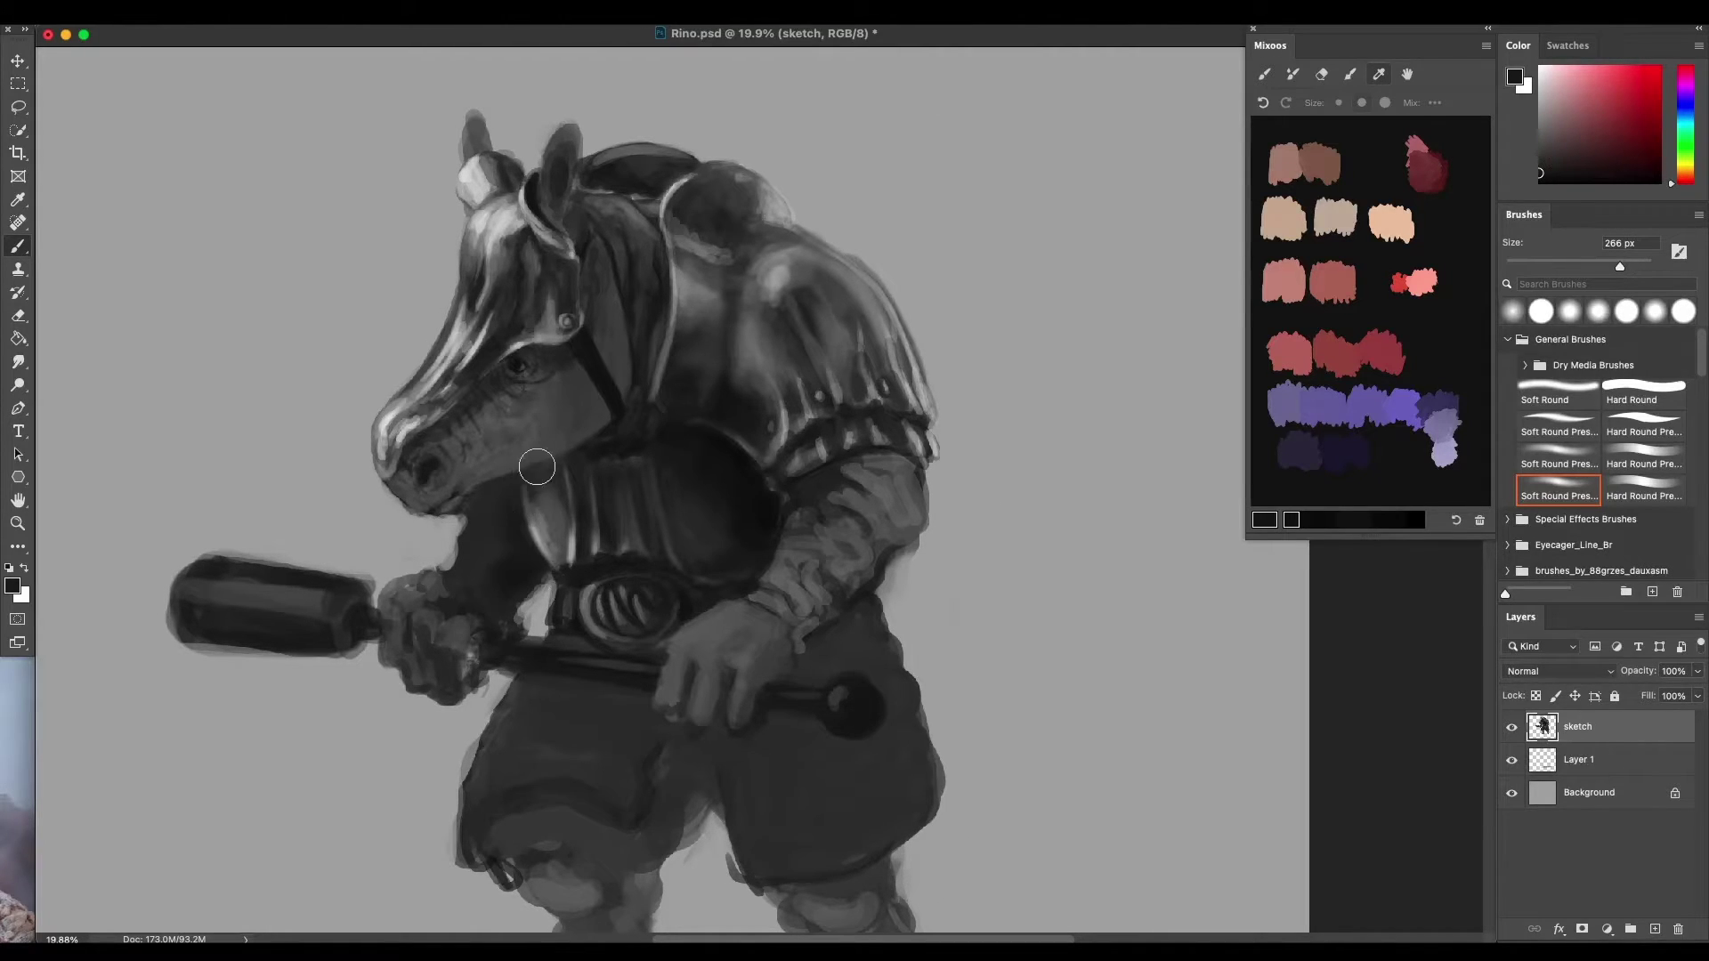
{"action": "left_click_drag", "start_coordinate": [785, 592], "coordinate": [764, 577]}
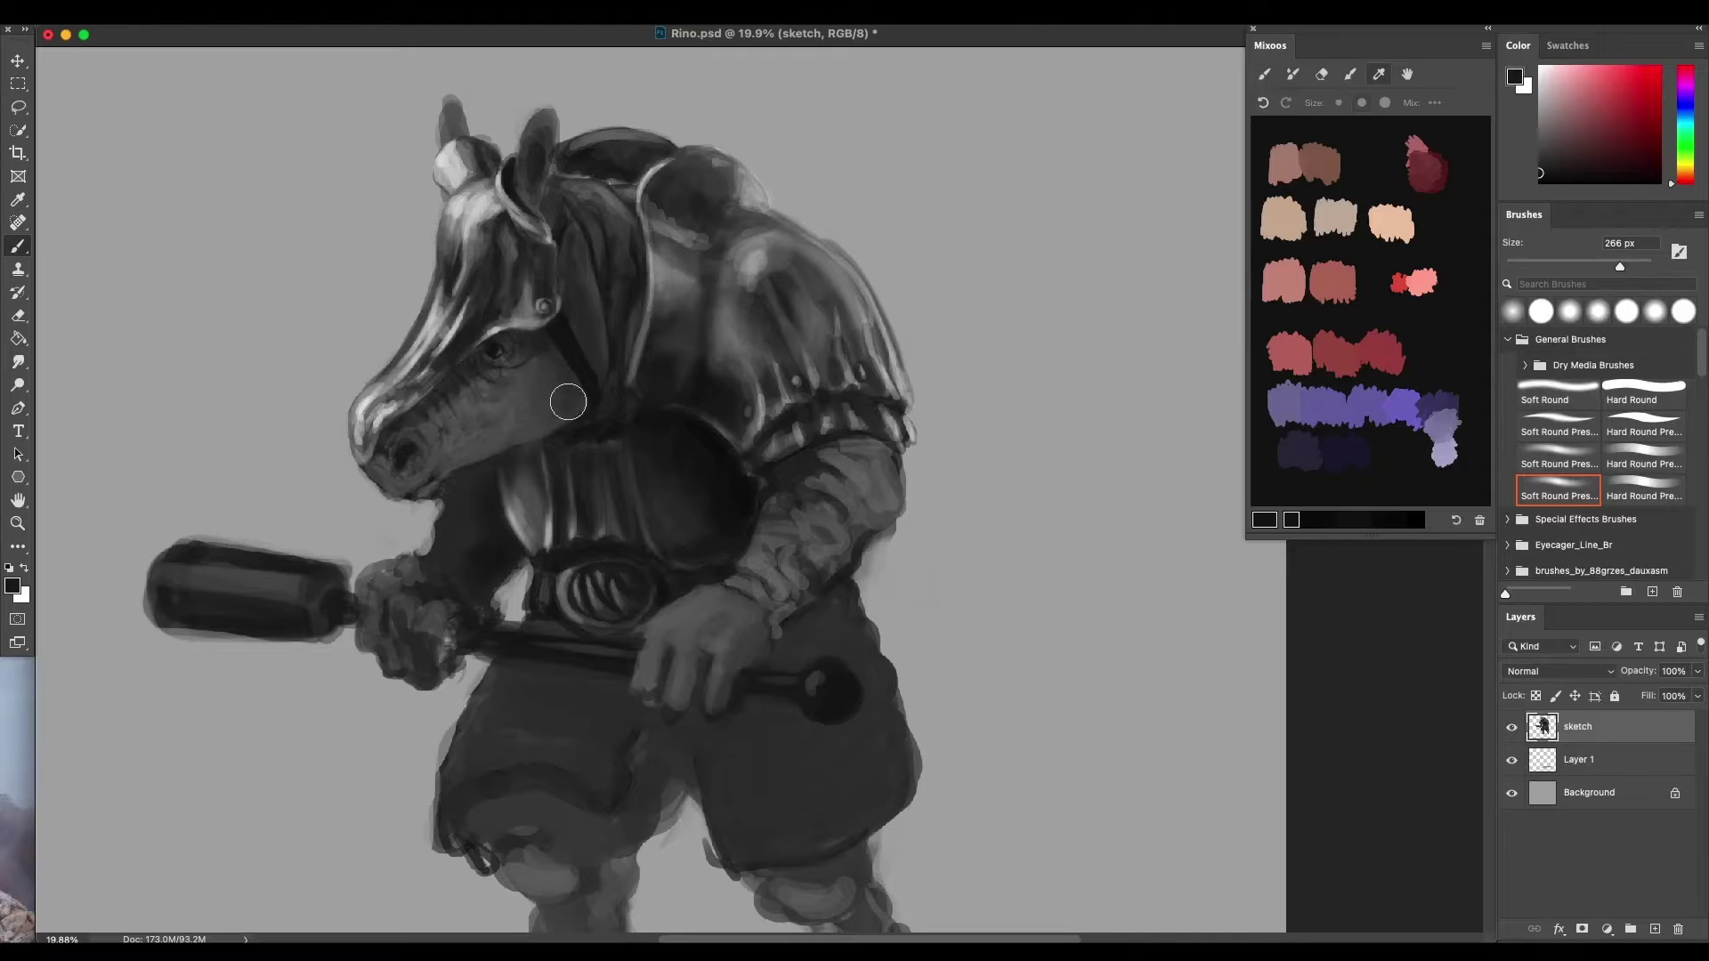
{"action": "mouse_move", "coordinate": [579, 397]}
{"action": "left_mouse_down"}
{"action": "mouse_move", "coordinate": [537, 359]}
{"action": "mouse_move", "coordinate": [516, 363]}
{"action": "mouse_move", "coordinate": [496, 421]}
{"action": "mouse_move", "coordinate": [520, 427]}
{"action": "mouse_move", "coordinate": [489, 444]}
{"action": "mouse_move", "coordinate": [460, 427]}
{"action": "mouse_move", "coordinate": [471, 388]}
{"action": "mouse_move", "coordinate": [428, 458]}
{"action": "mouse_move", "coordinate": [491, 439]}
{"action": "mouse_move", "coordinate": [514, 397]}
{"action": "mouse_move", "coordinate": [527, 428]}
{"action": "mouse_move", "coordinate": [435, 471]}
{"action": "mouse_move", "coordinate": [543, 417]}
{"action": "mouse_move", "coordinate": [549, 365]}
{"action": "mouse_move", "coordinate": [467, 397]}
{"action": "mouse_move", "coordinate": [538, 373]}
{"action": "mouse_move", "coordinate": [496, 442]}
{"action": "mouse_move", "coordinate": [622, 374]}
{"action": "left_mouse_up"}
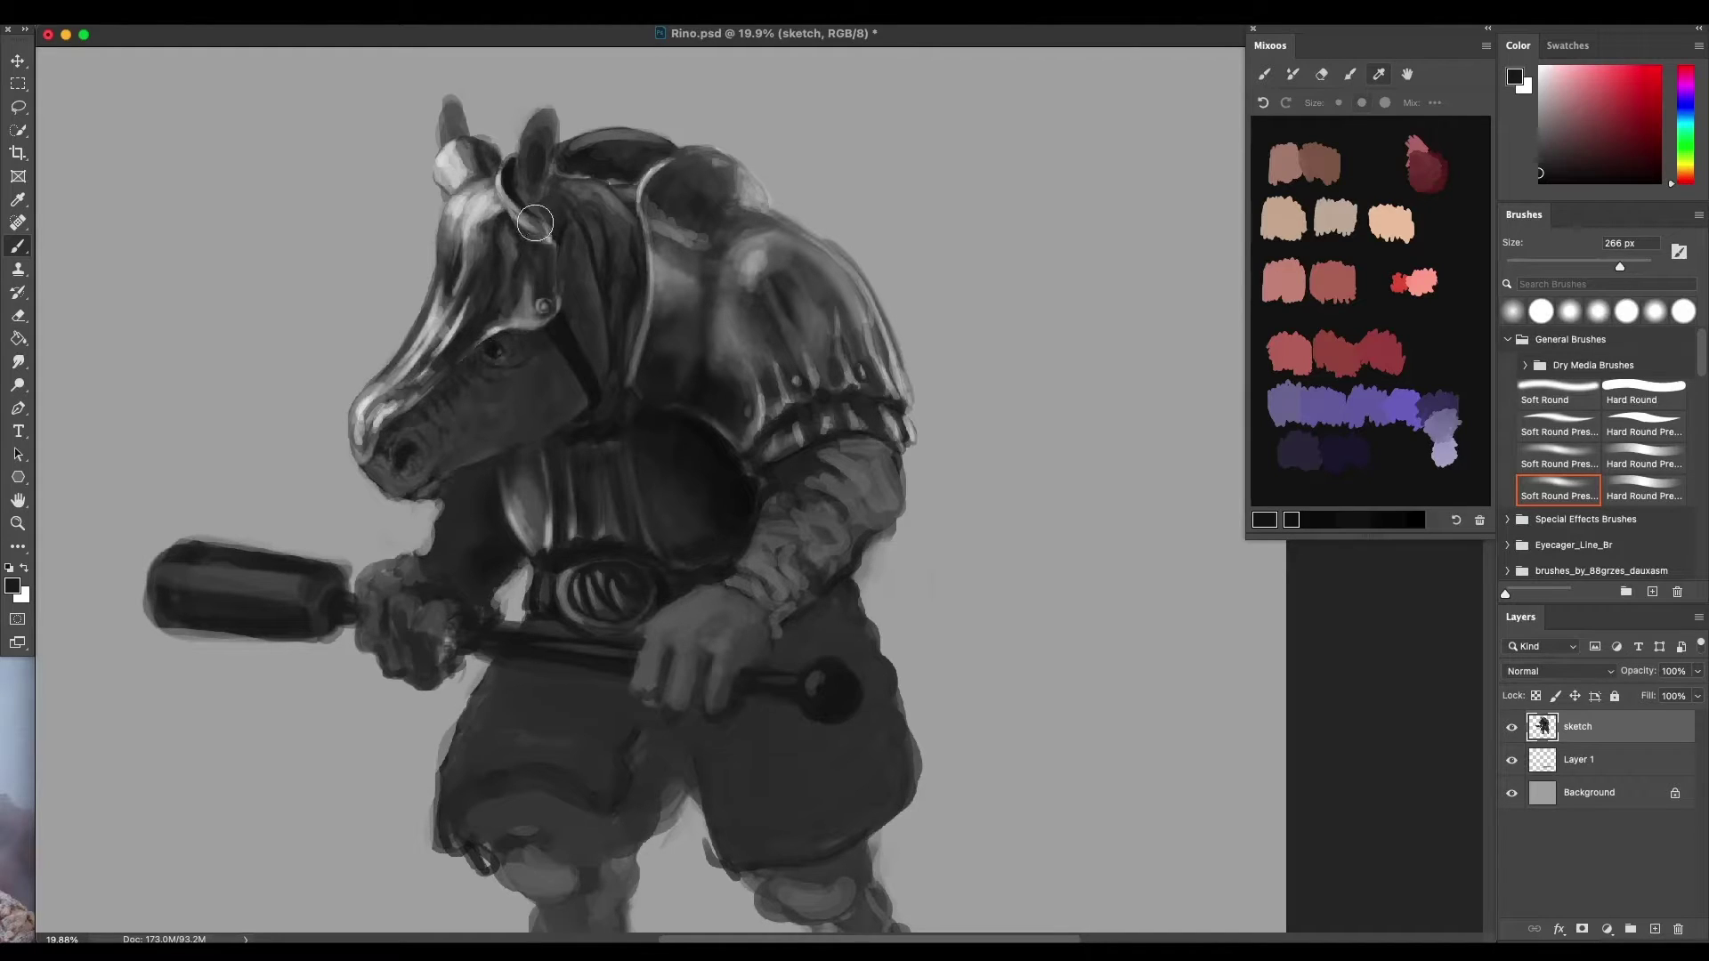
Lighten the horse's cheek and muzzle with mid grey, using a 349 px hard round pressure brush, and save the document
{"action": "left_click", "coordinate": [523, 326], "text": "alt"}
{"action": "mouse_move", "coordinate": [444, 418]}
{"action": "left_mouse_down"}
{"action": "mouse_move", "coordinate": [485, 395]}
{"action": "mouse_move", "coordinate": [468, 382]}
{"action": "mouse_move", "coordinate": [494, 386]}
{"action": "mouse_move", "coordinate": [469, 396]}
{"action": "mouse_move", "coordinate": [507, 382]}
{"action": "mouse_move", "coordinate": [532, 285]}
{"action": "mouse_move", "coordinate": [498, 305]}
{"action": "mouse_move", "coordinate": [487, 390]}
{"action": "left_mouse_up"}
{"action": "left_click", "coordinate": [1657, 426]}
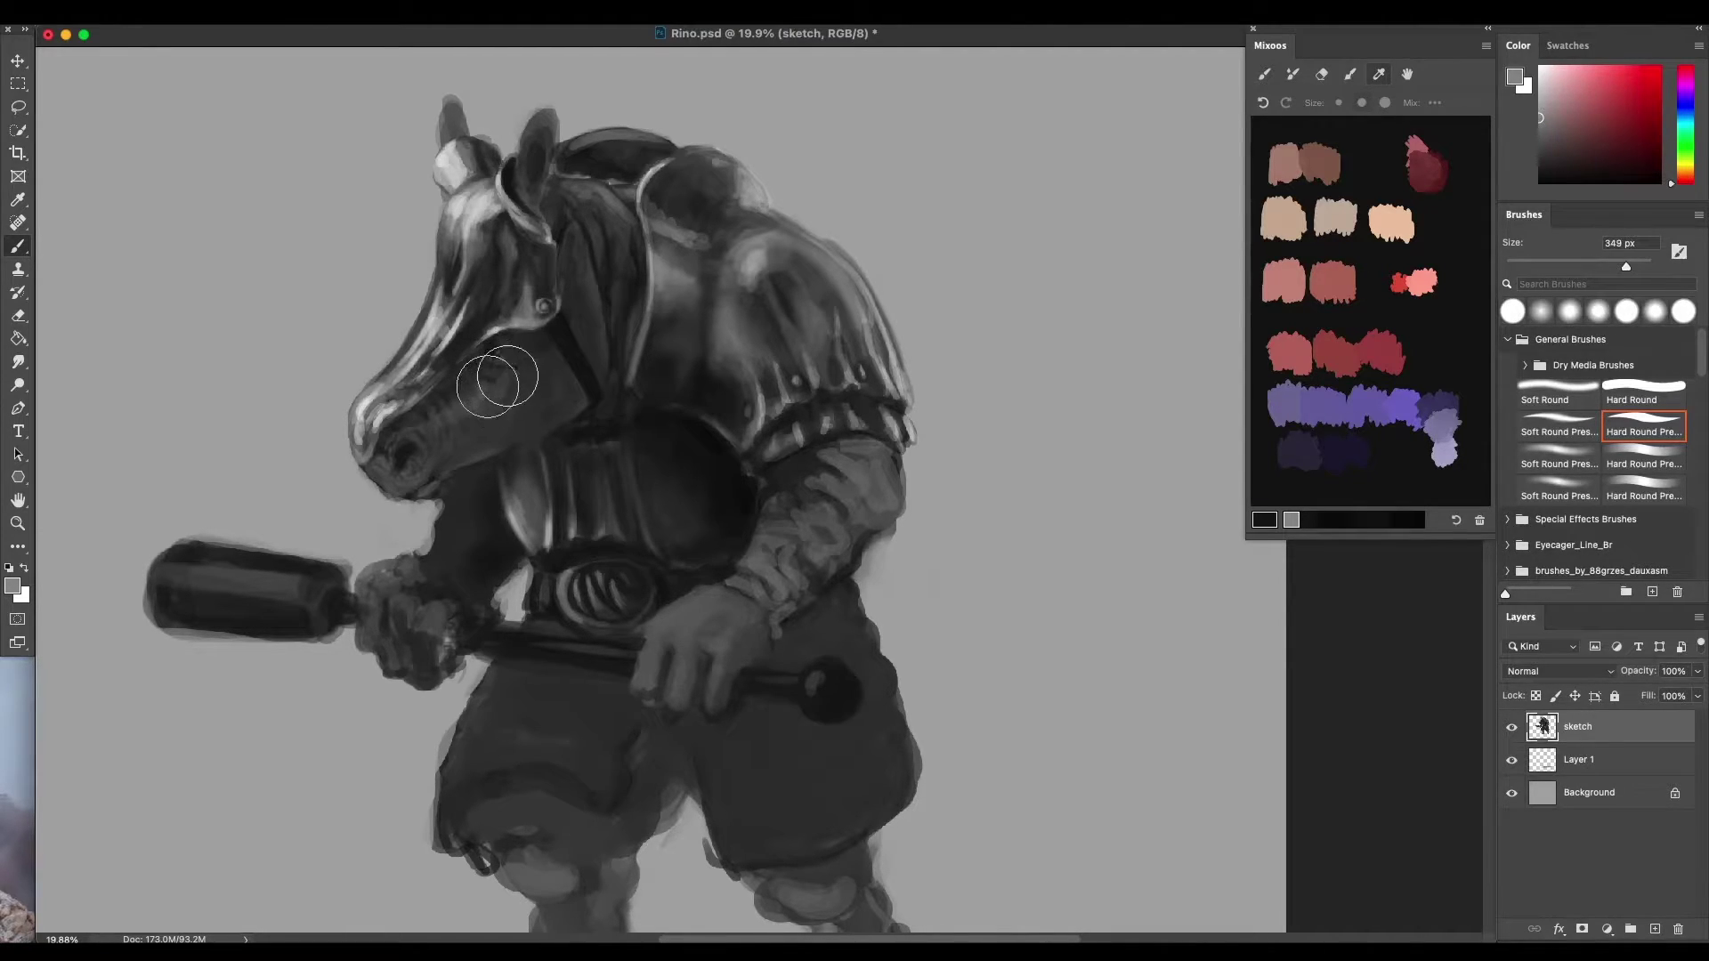
{"action": "mouse_move", "coordinate": [418, 440]}
{"action": "left_mouse_down"}
{"action": "mouse_move", "coordinate": [414, 435]}
{"action": "mouse_move", "coordinate": [401, 482]}
{"action": "mouse_move", "coordinate": [408, 437]}
{"action": "mouse_move", "coordinate": [488, 390]}
{"action": "mouse_move", "coordinate": [471, 424]}
{"action": "mouse_move", "coordinate": [525, 363]}
{"action": "left_mouse_up"}
{"action": "scroll", "coordinate": [767, 491], "scroll_direction": "down", "scroll_amount": 5}
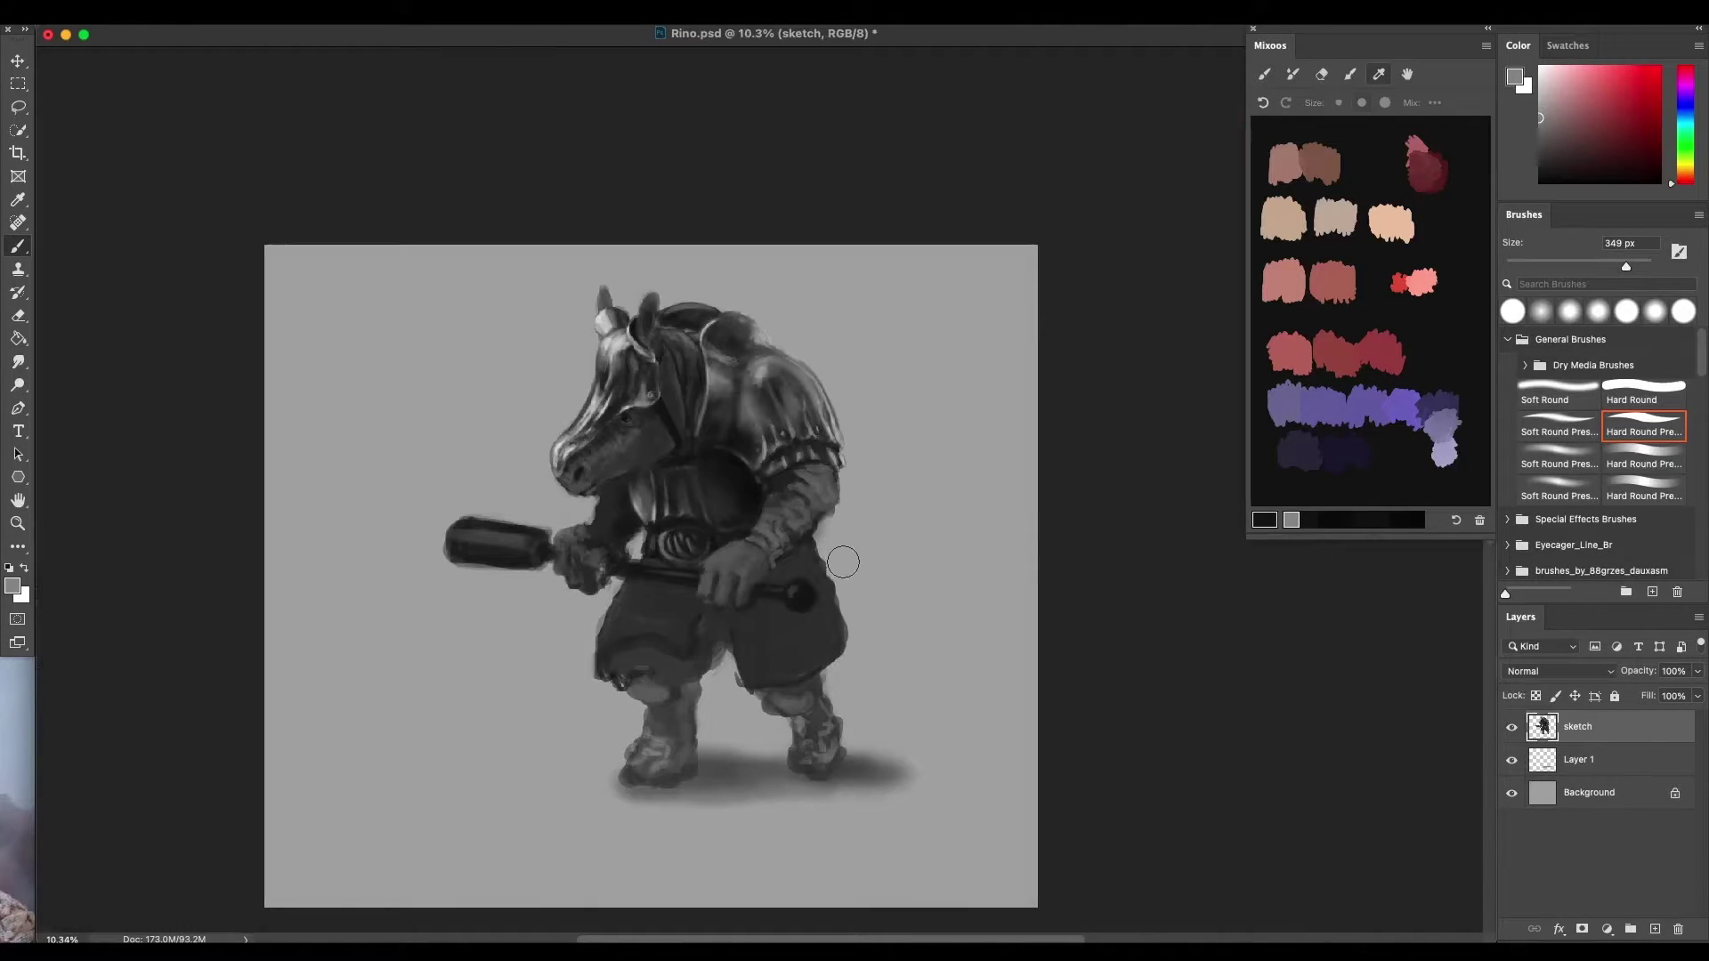
{"action": "scroll", "coordinate": [841, 560], "scroll_direction": "up", "scroll_amount": 3}
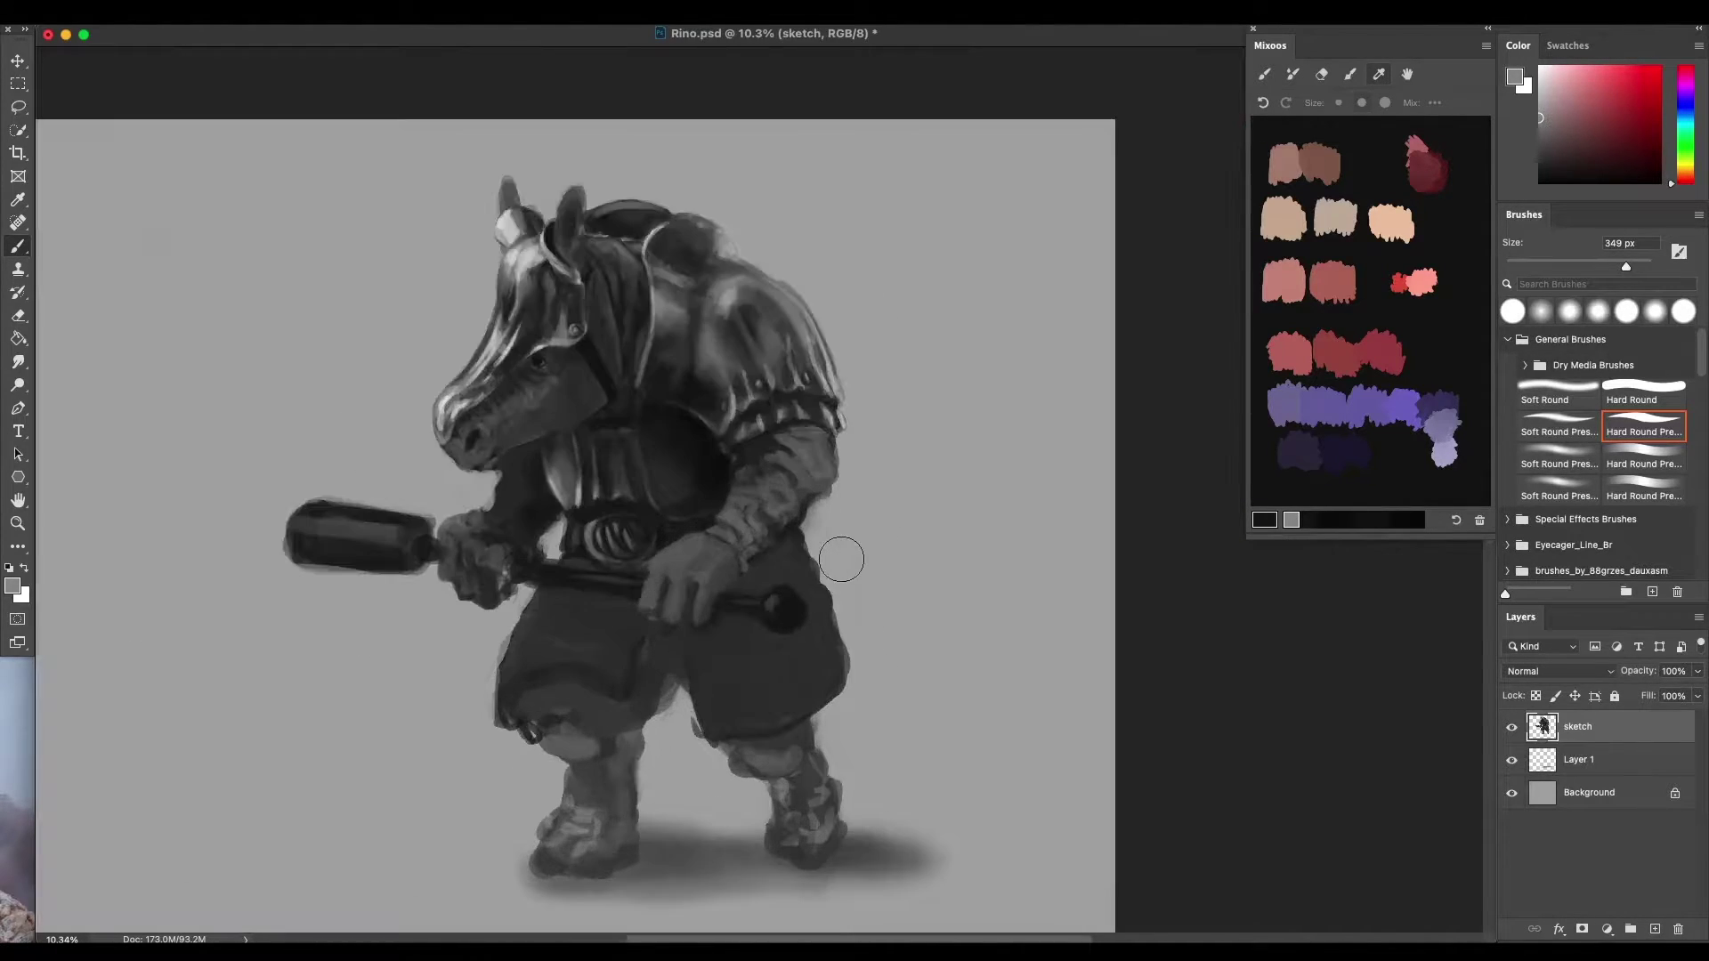
{"action": "scroll", "coordinate": [819, 572], "scroll_direction": "up", "scroll_amount": 1}
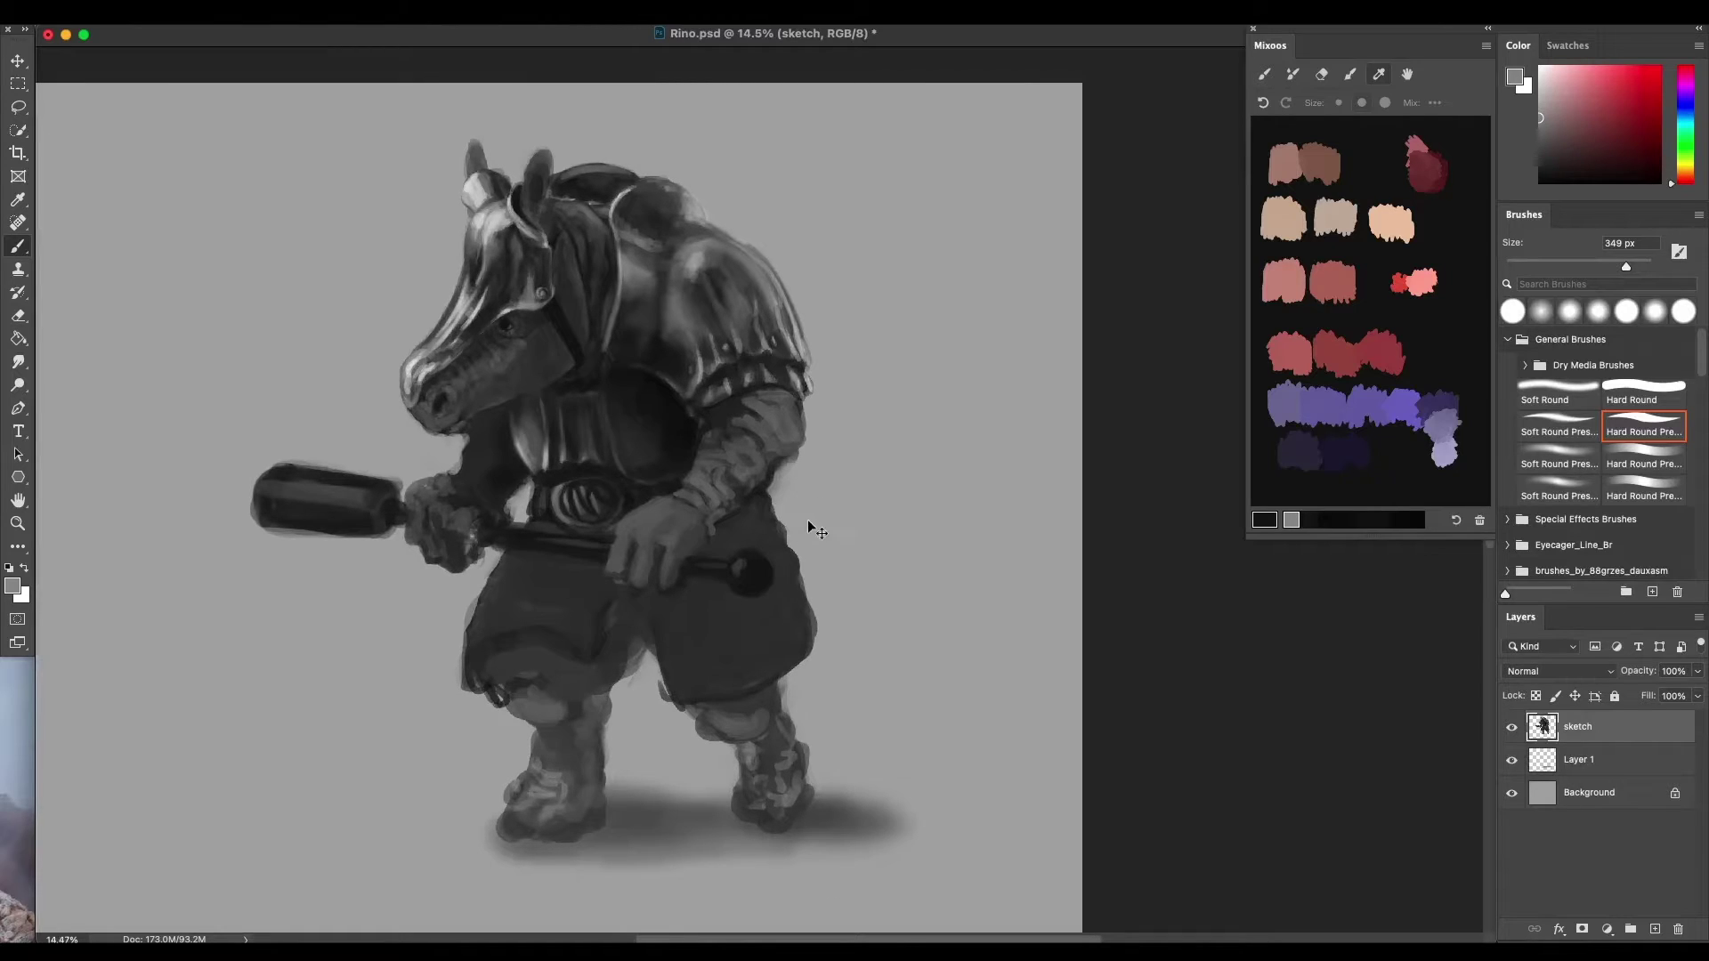
{"action": "key", "text": "super+s"}
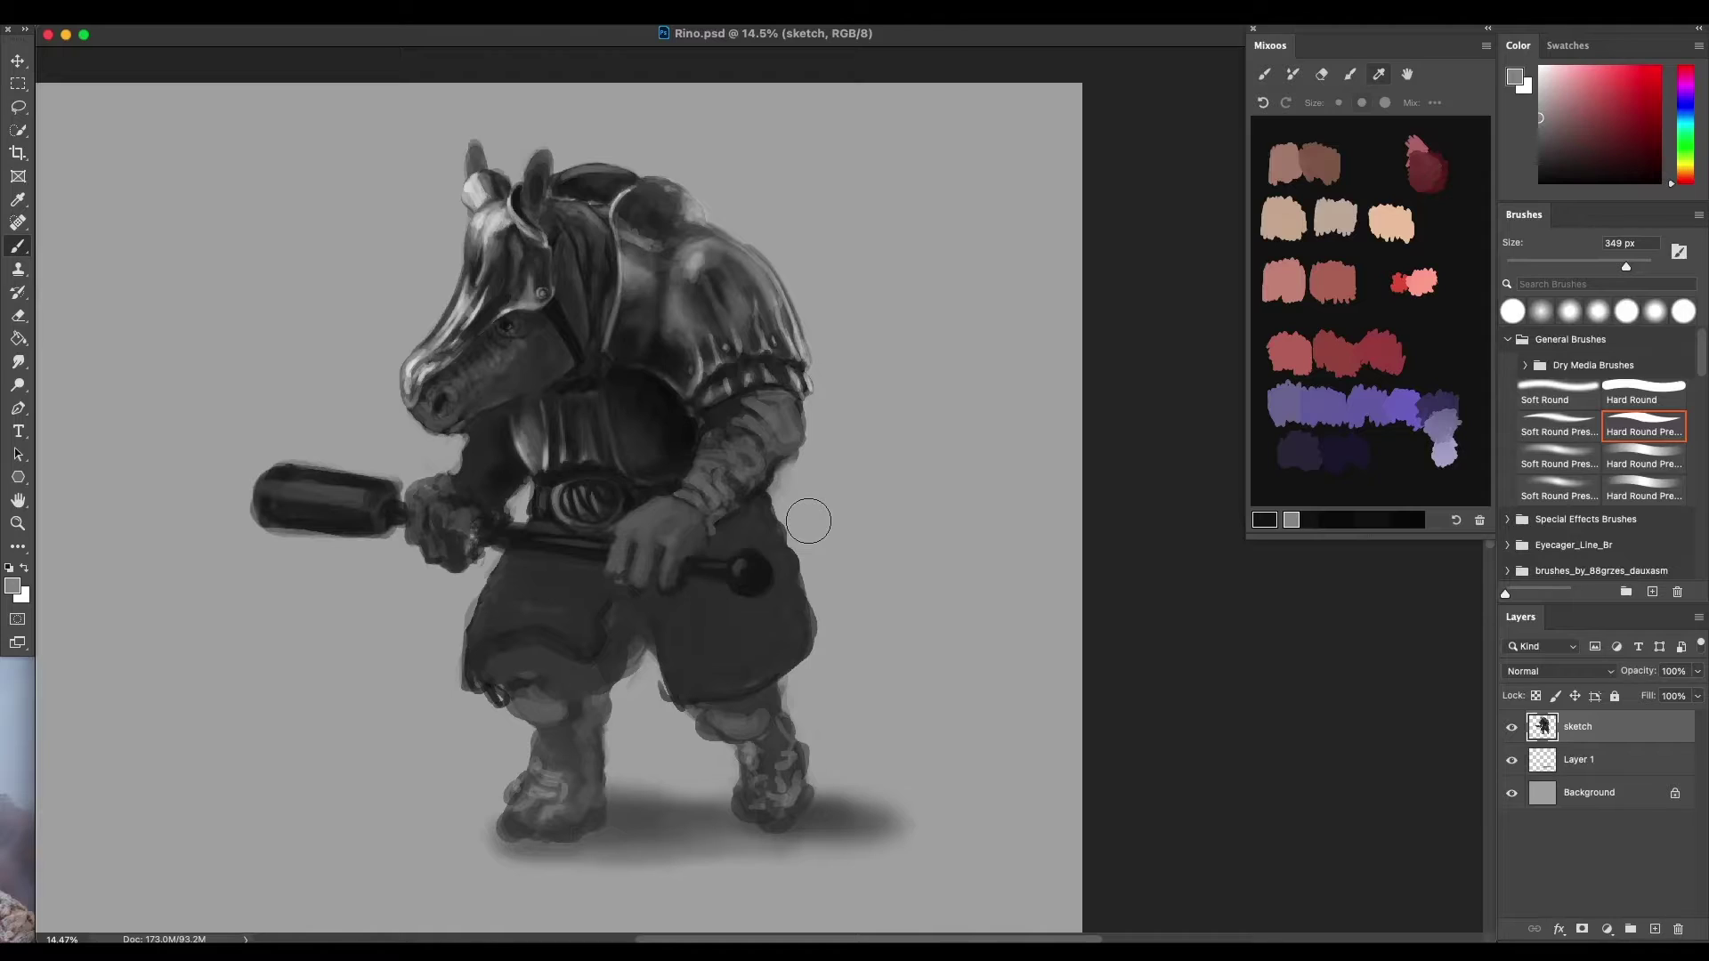
Paint mid-grey highlights and strands into the mane behind the helmet, reducing the brush from 349 px to 119 px
{"action": "mouse_move", "coordinate": [532, 382]}
{"action": "left_mouse_down"}
{"action": "mouse_move", "coordinate": [567, 363]}
{"action": "mouse_move", "coordinate": [565, 269]}
{"action": "mouse_move", "coordinate": [580, 323]}
{"action": "mouse_move", "coordinate": [565, 262]}
{"action": "mouse_move", "coordinate": [583, 348]}
{"action": "mouse_move", "coordinate": [580, 255]}
{"action": "mouse_move", "coordinate": [589, 277]}
{"action": "mouse_move", "coordinate": [603, 244]}
{"action": "left_mouse_up"}
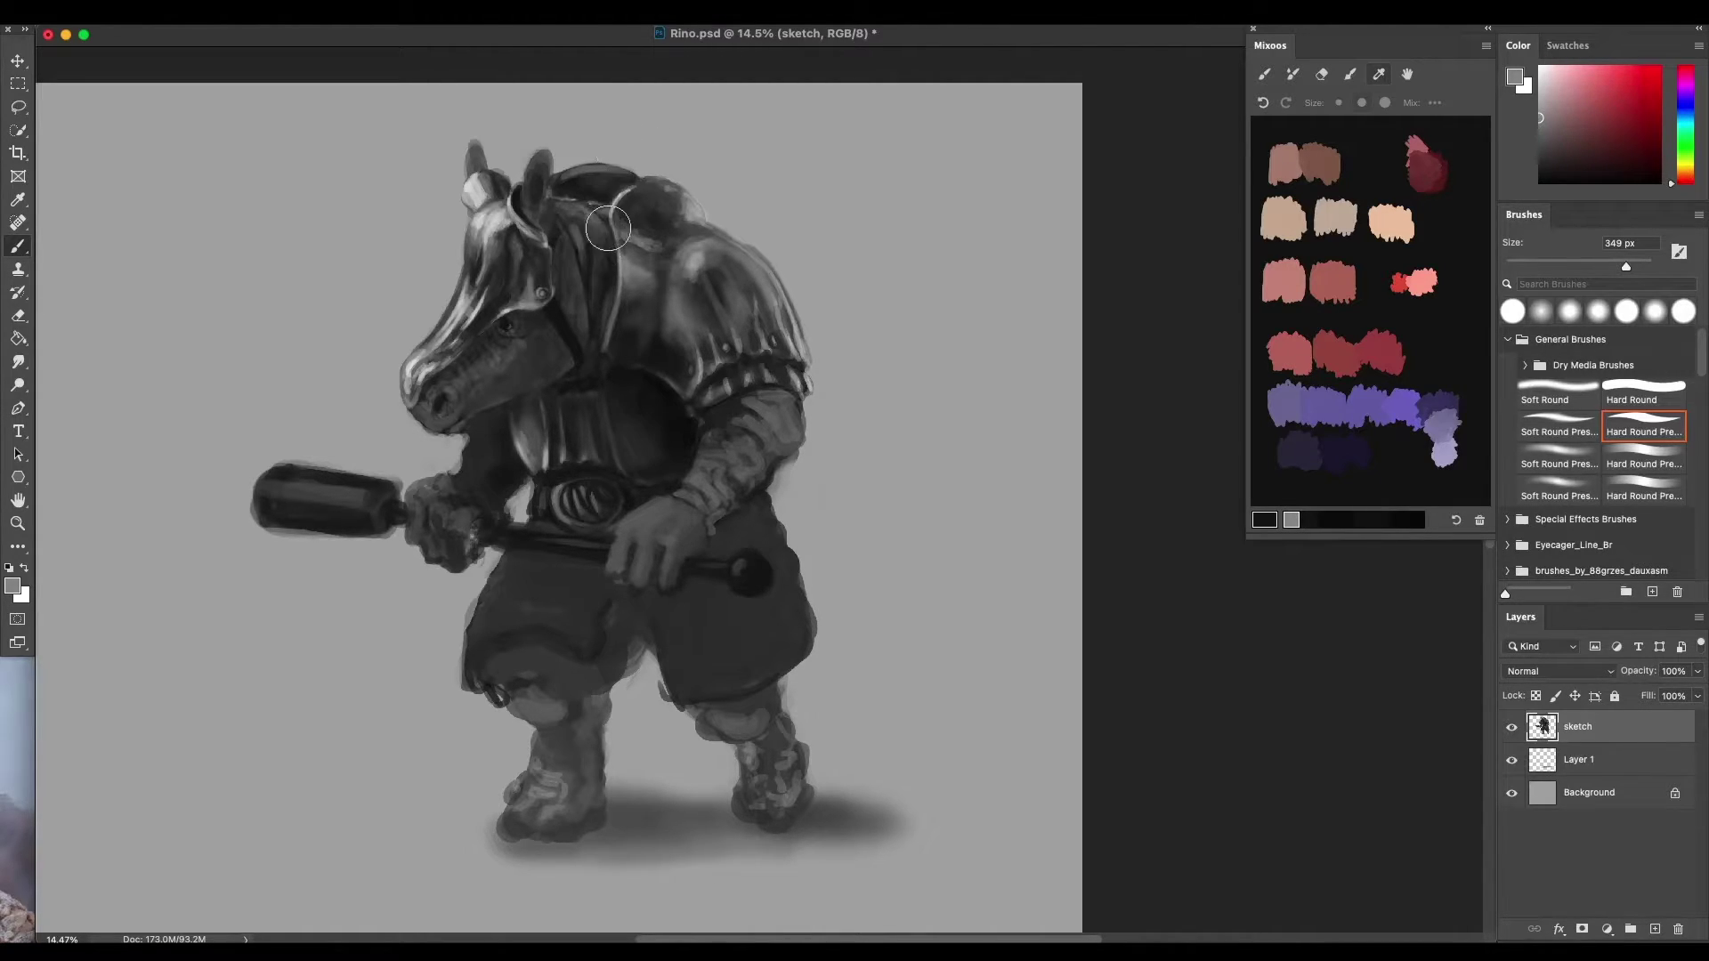
{"action": "scroll", "coordinate": [608, 229], "scroll_direction": "up", "scroll_amount": 2}
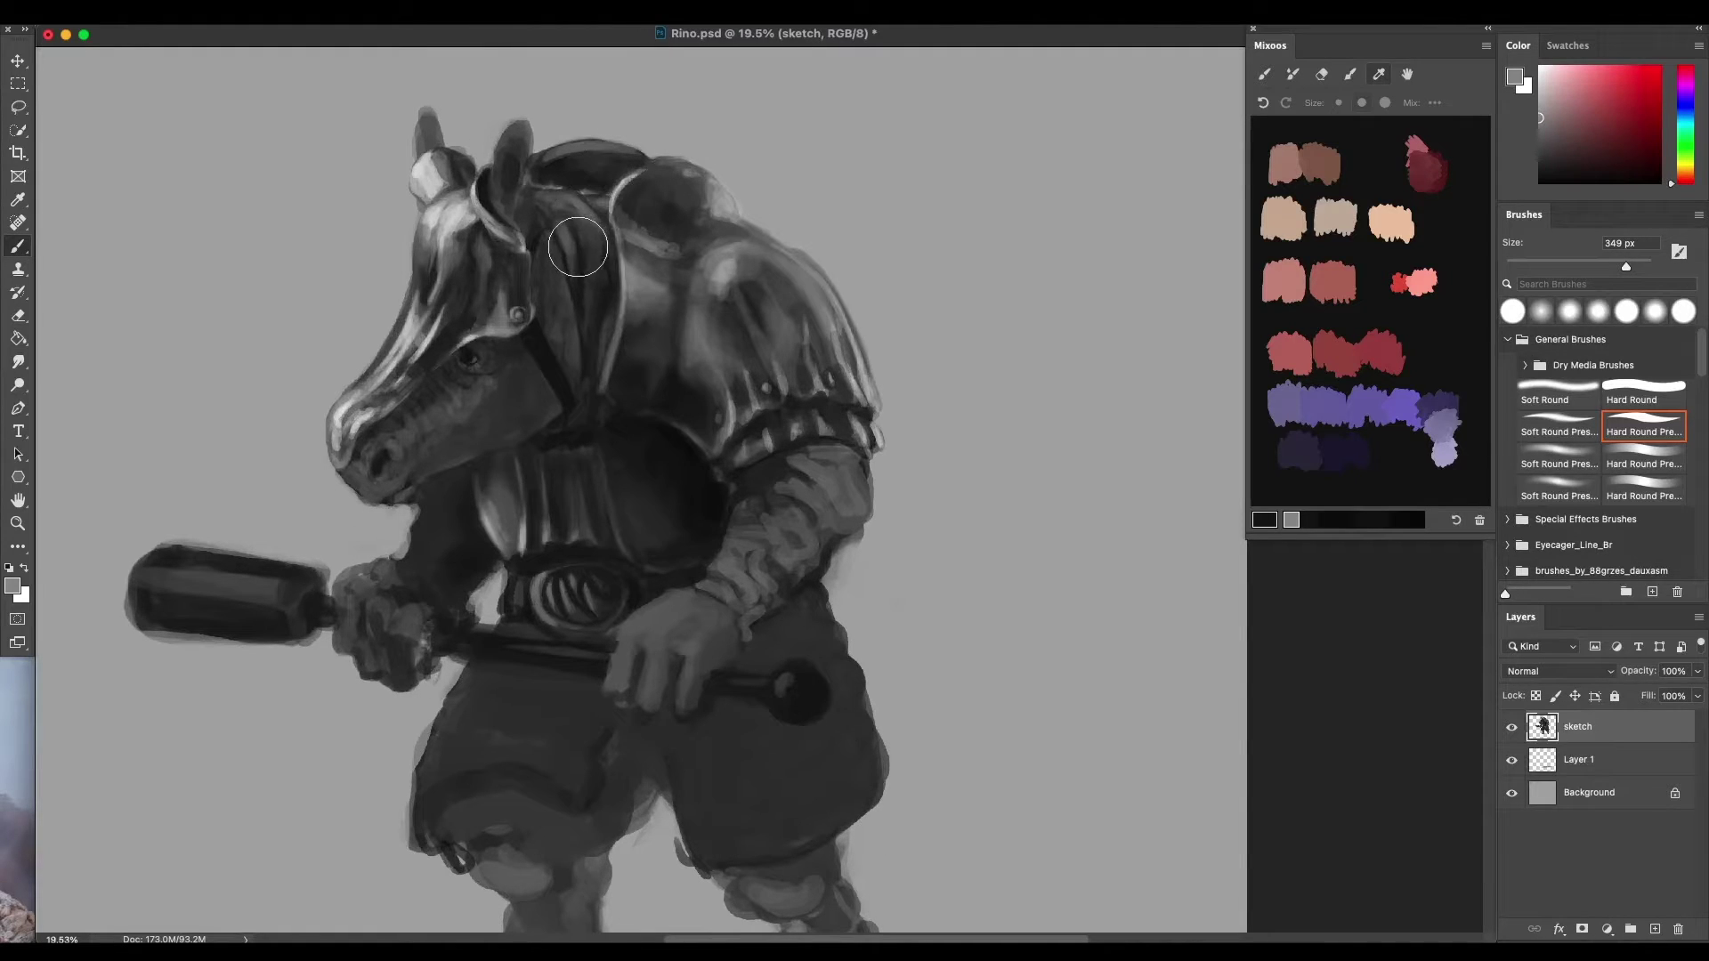
{"action": "mouse_move", "coordinate": [578, 246]}
{"action": "left_mouse_down"}
{"action": "mouse_move", "coordinate": [553, 255]}
{"action": "mouse_move", "coordinate": [566, 224]}
{"action": "mouse_move", "coordinate": [657, 235]}
{"action": "left_mouse_up"}
{"action": "scroll", "coordinate": [641, 275], "scroll_direction": "down", "scroll_amount": 3}
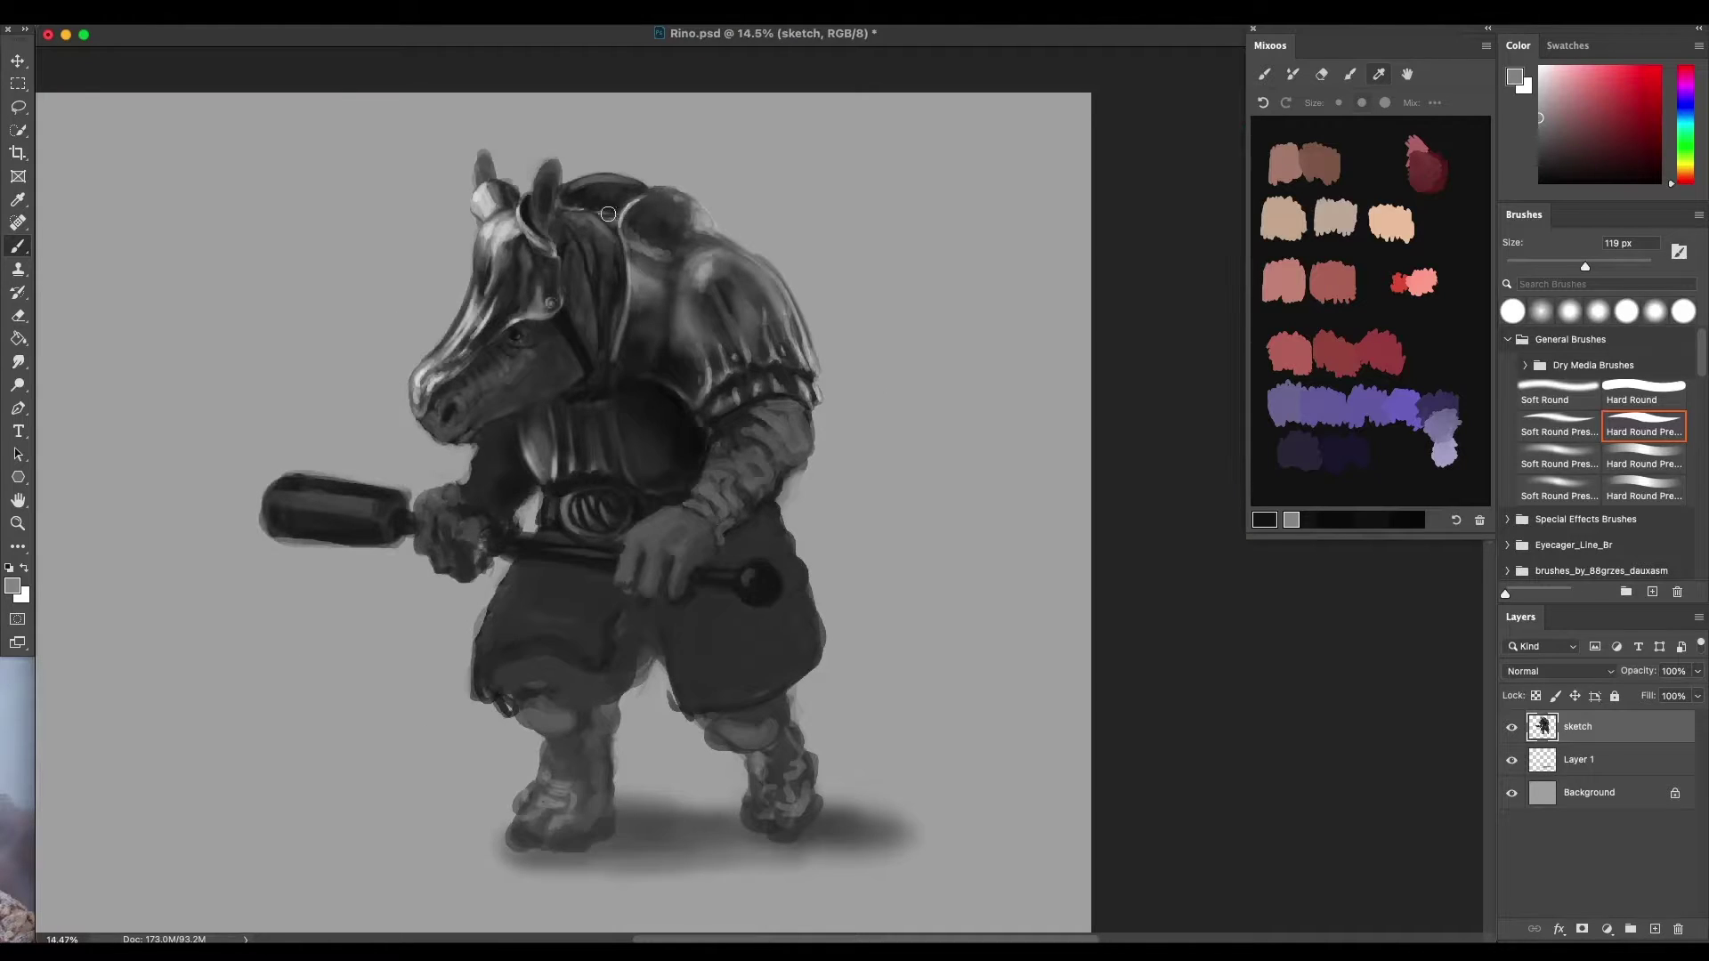
{"action": "scroll", "coordinate": [598, 242], "scroll_direction": "up", "scroll_amount": 3}
{"action": "scroll", "coordinate": [585, 235], "scroll_direction": "up", "scroll_amount": 2}
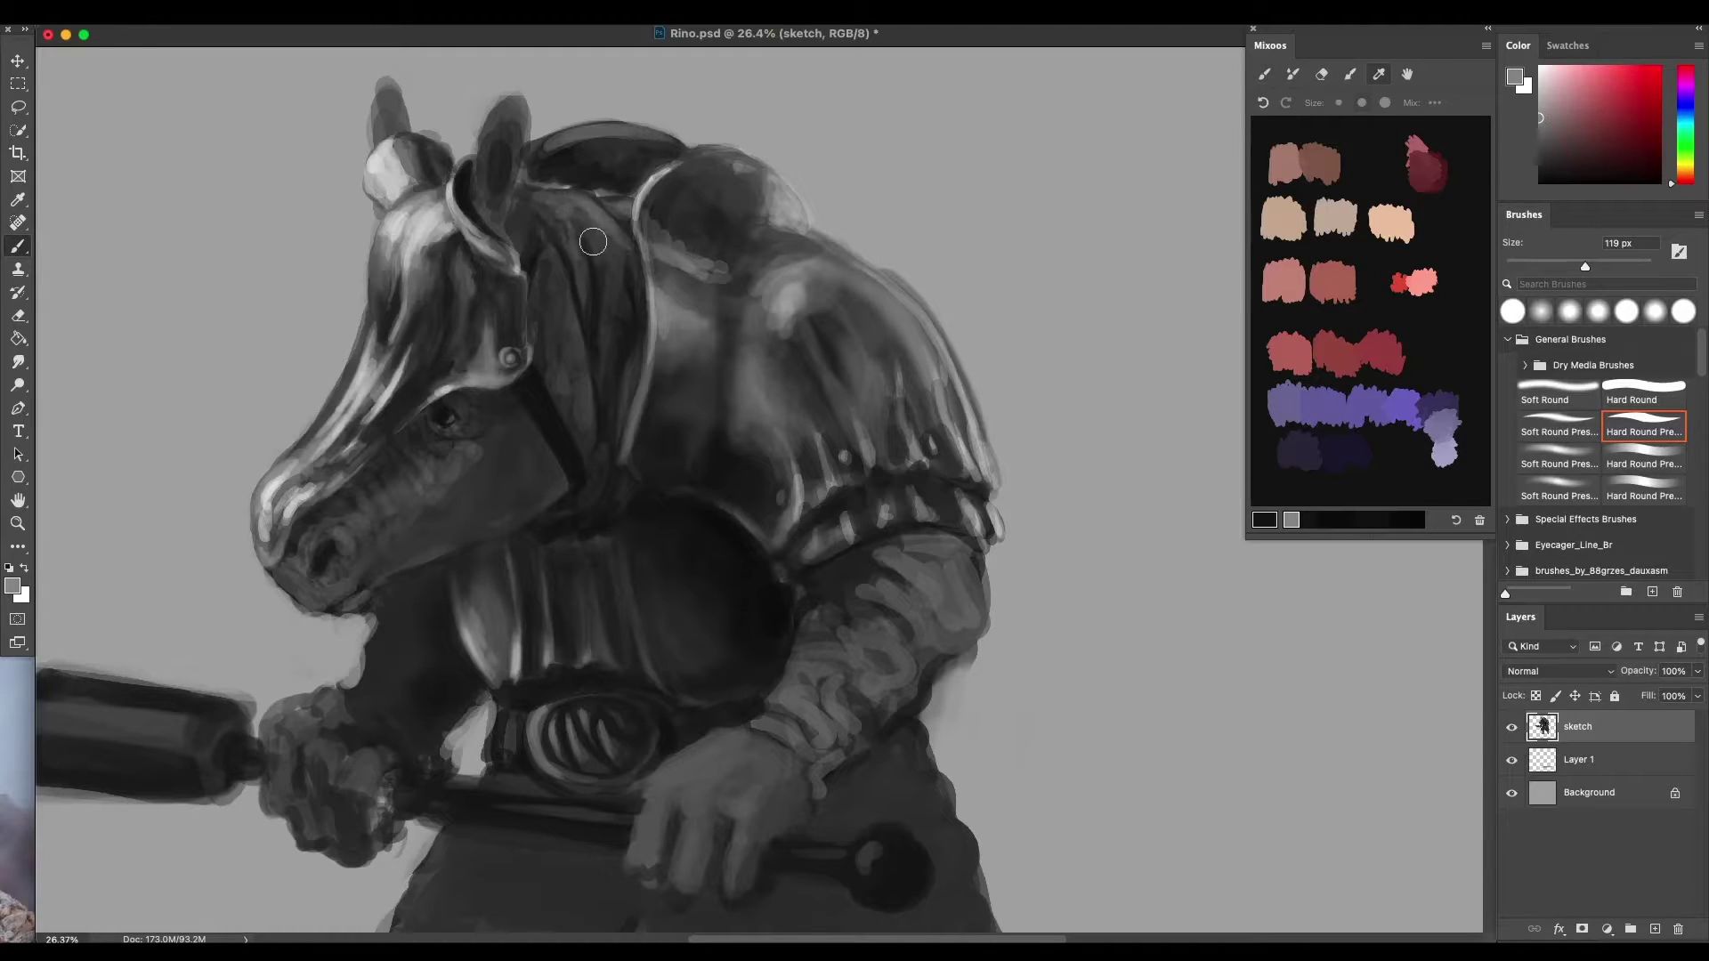
{"action": "mouse_move", "coordinate": [618, 281]}
{"action": "left_mouse_down"}
{"action": "mouse_move", "coordinate": [603, 279]}
{"action": "mouse_move", "coordinate": [625, 308]}
{"action": "left_mouse_up"}
{"action": "mouse_move", "coordinate": [560, 229]}
{"action": "left_mouse_down"}
{"action": "mouse_move", "coordinate": [527, 201]}
{"action": "mouse_move", "coordinate": [576, 366]}
{"action": "left_mouse_up"}
Add finer strands to the mane beside the helmet with two sampled greys, using a 119 px brush
{"action": "left_click", "coordinate": [584, 259], "text": "alt"}
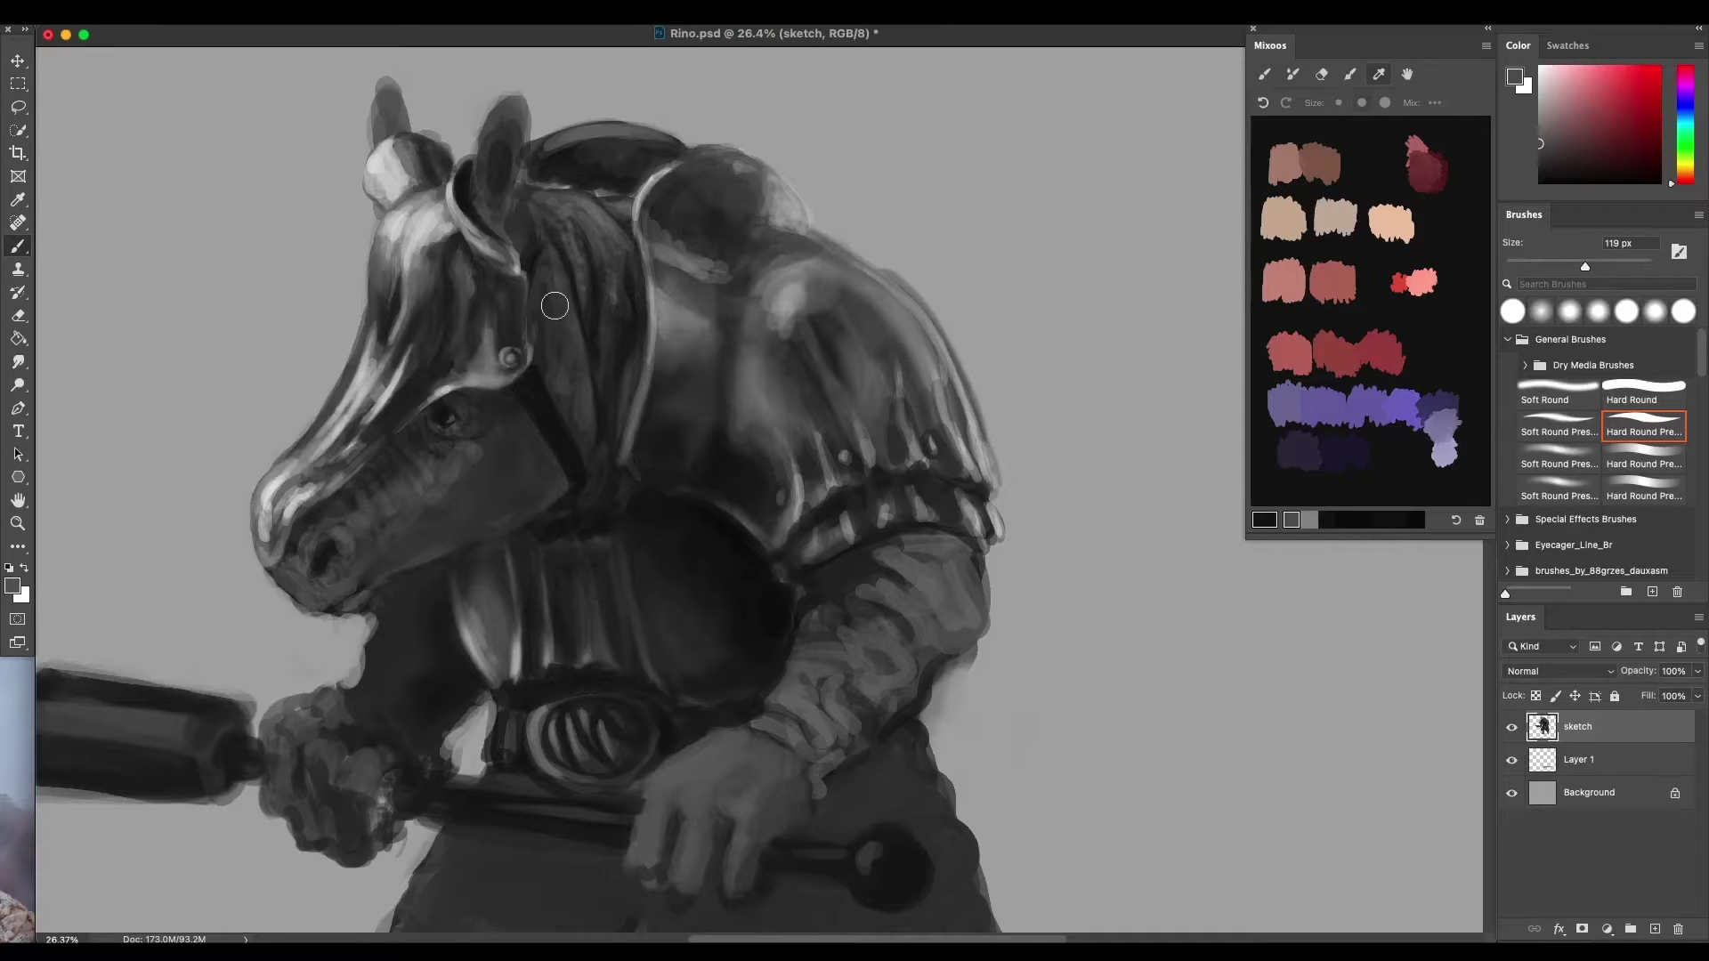
{"action": "left_click_drag", "start_coordinate": [578, 354], "coordinate": [547, 297]}
{"action": "left_click", "coordinate": [605, 211], "text": "alt"}
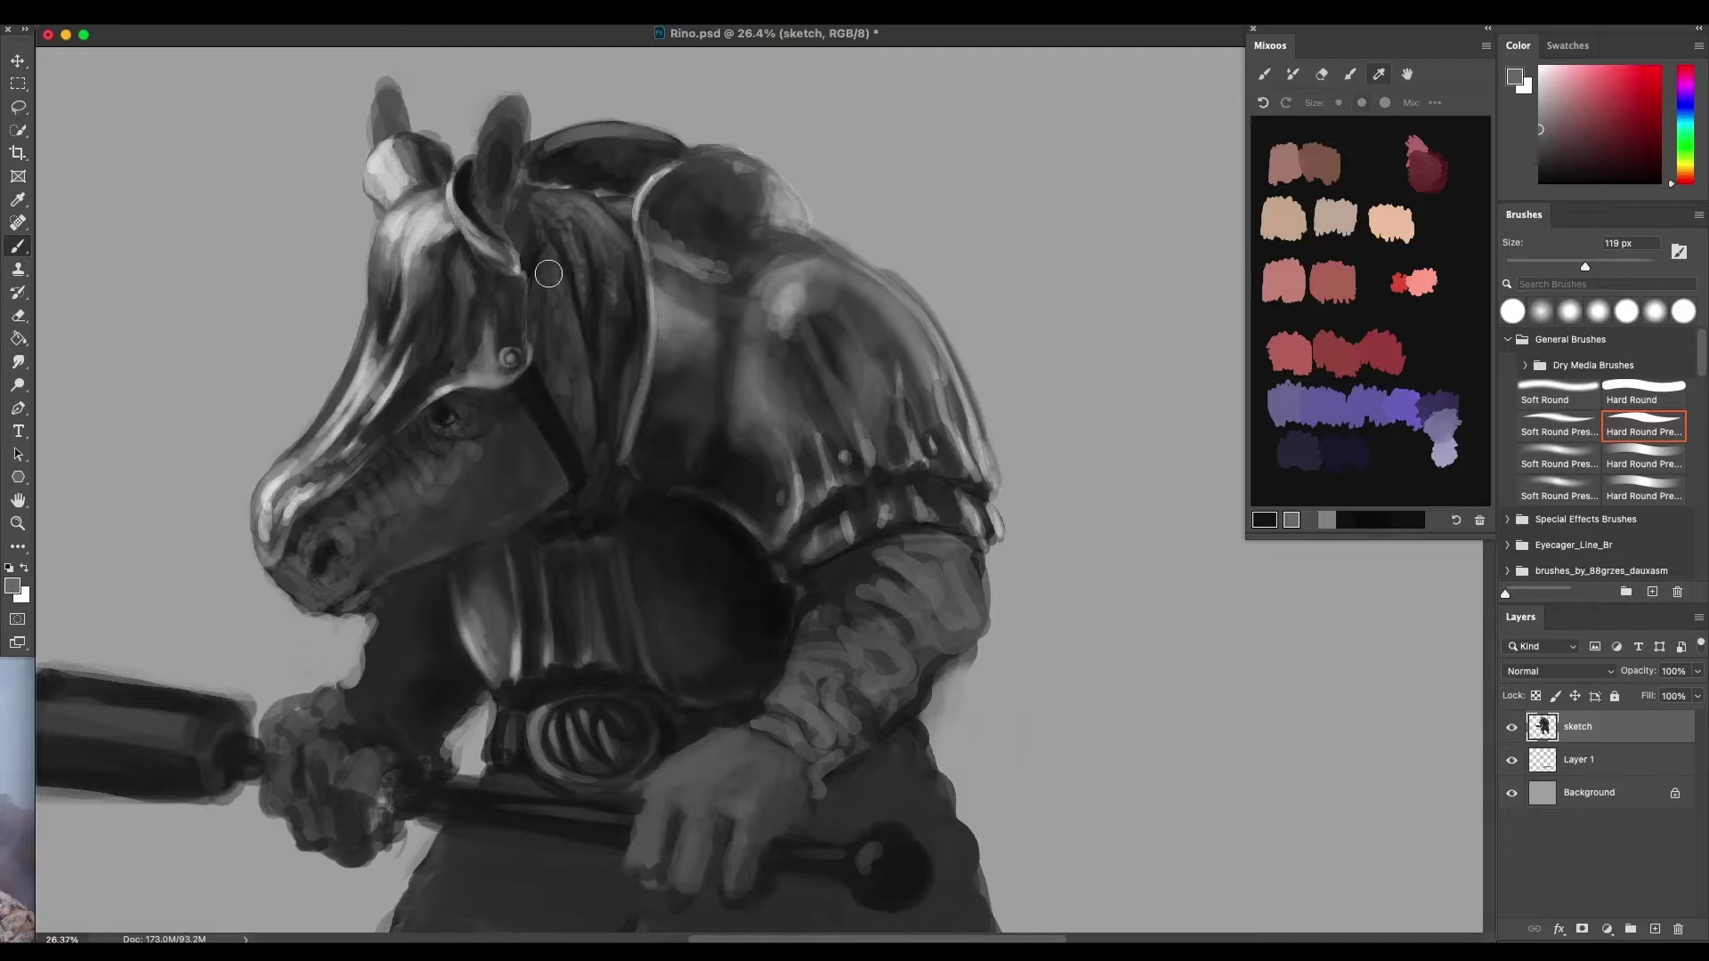
{"action": "mouse_move", "coordinate": [562, 304]}
{"action": "left_mouse_down"}
{"action": "mouse_move", "coordinate": [578, 335]}
{"action": "mouse_move", "coordinate": [559, 239]}
{"action": "left_mouse_up"}
{"action": "mouse_move", "coordinate": [823, 468]}
{"action": "left_mouse_down"}
{"action": "mouse_move", "coordinate": [788, 556]}
{"action": "mouse_move", "coordinate": [777, 488]}
{"action": "left_mouse_up"}
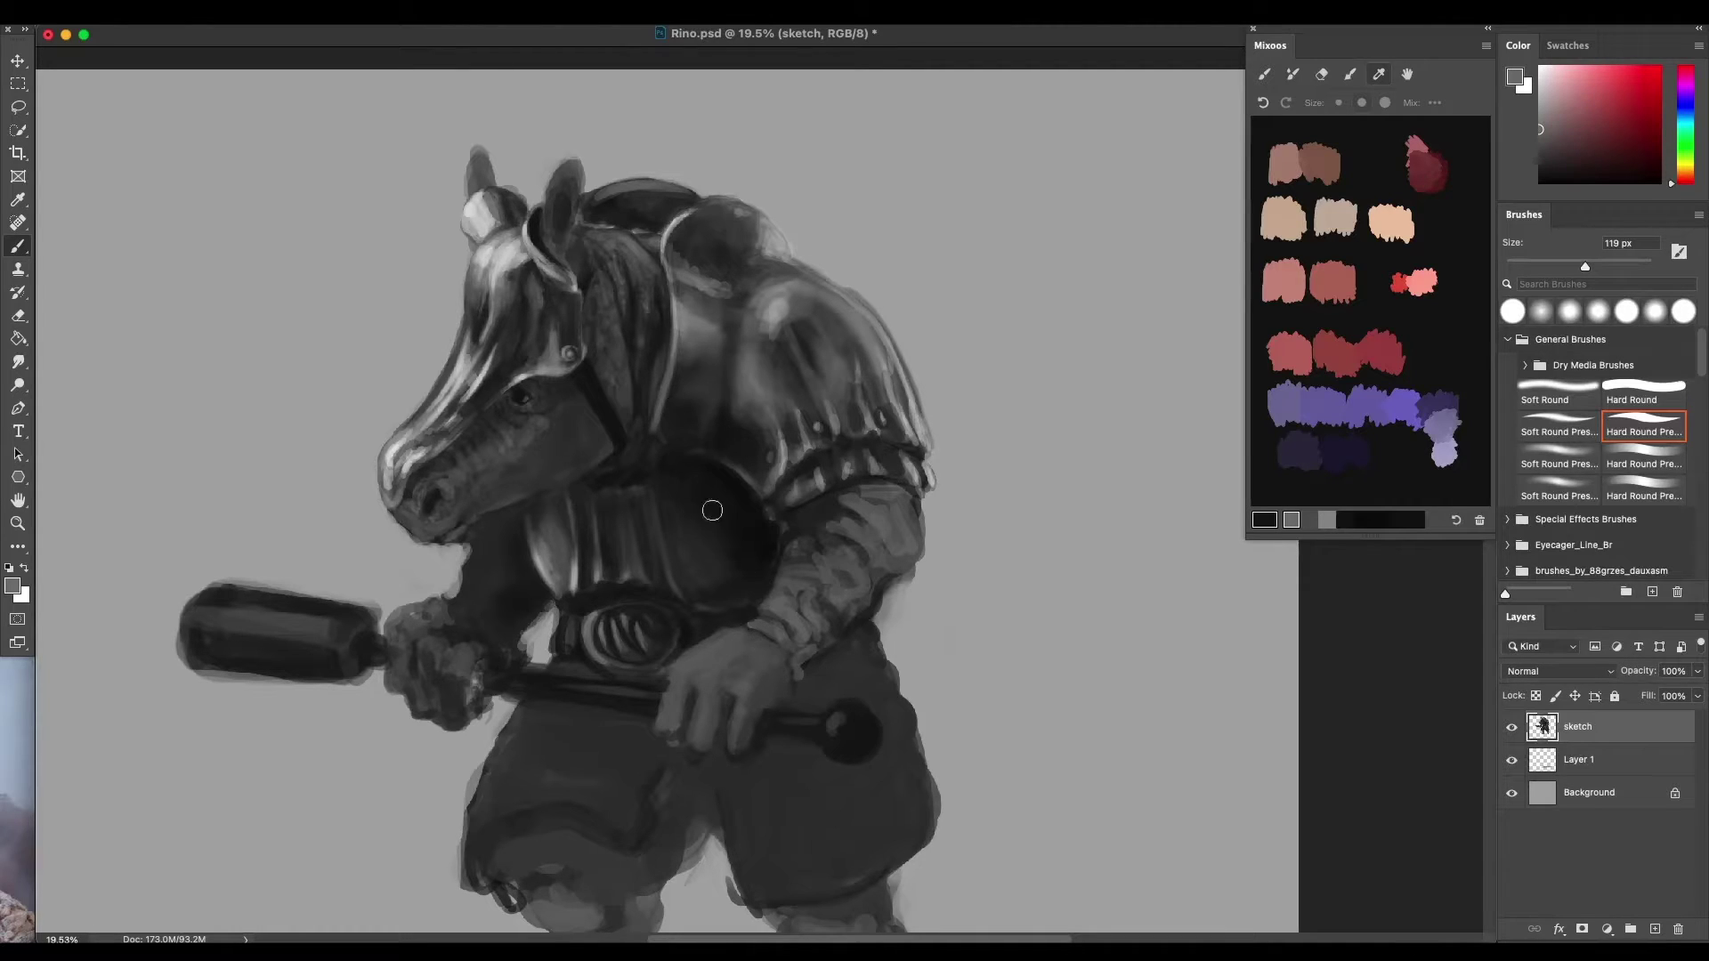
{"action": "left_click_drag", "start_coordinate": [667, 351], "coordinate": [685, 299]}
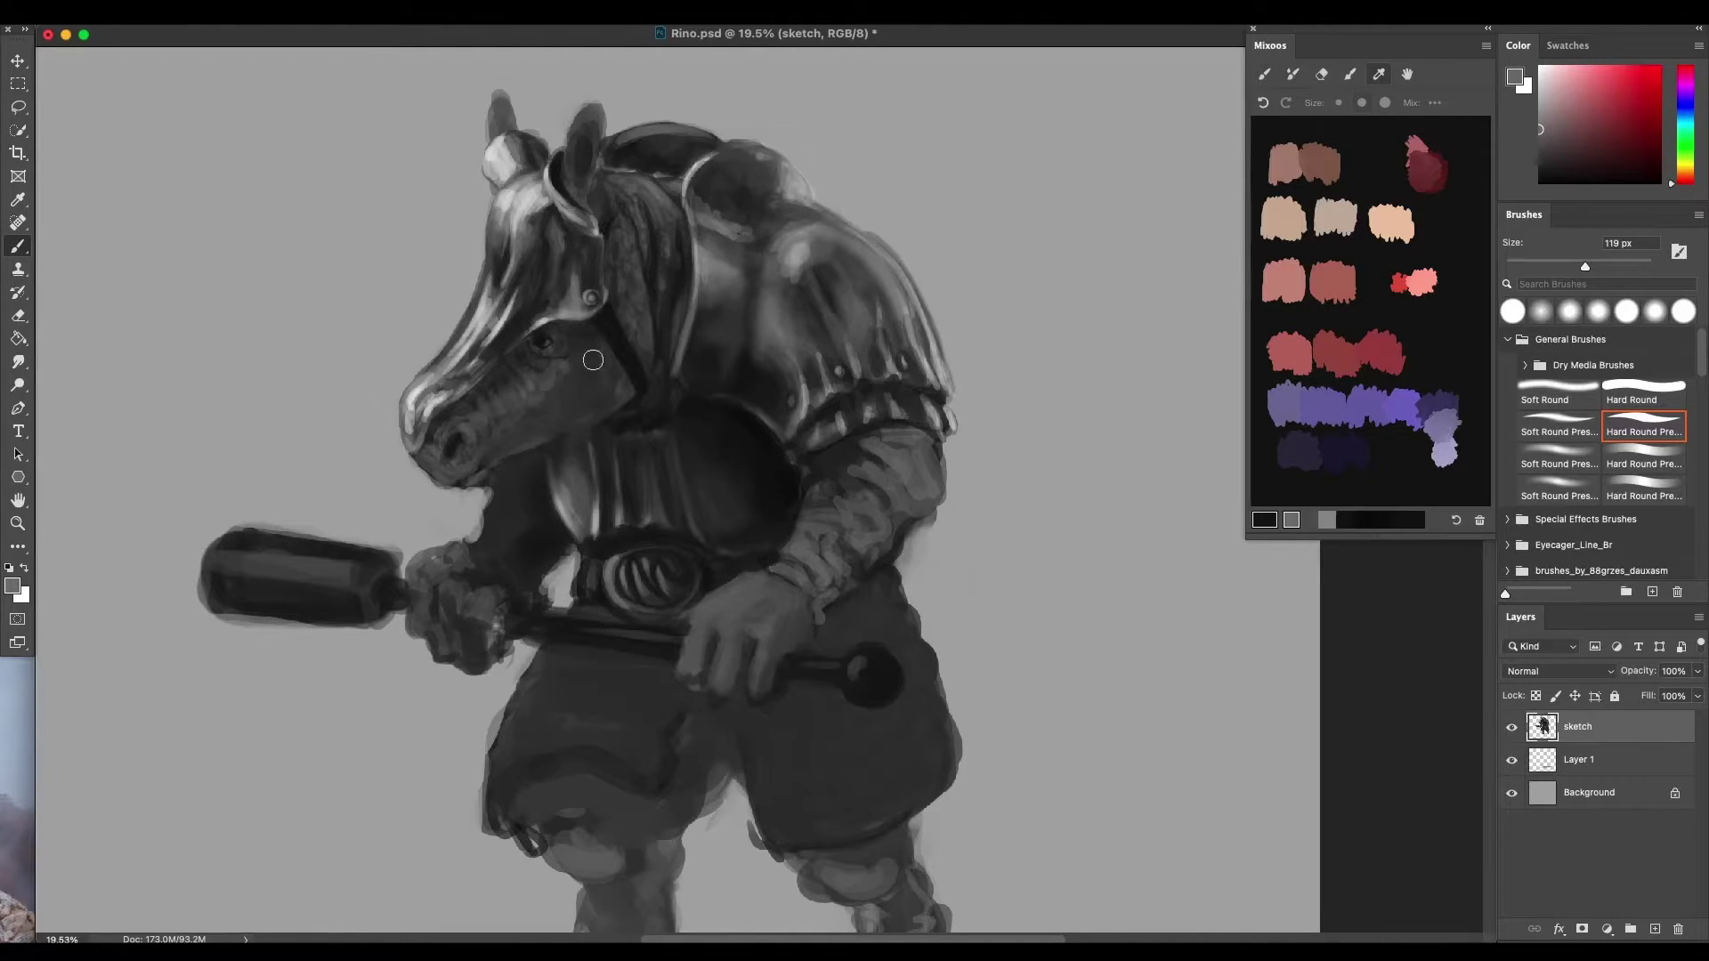
{"action": "scroll", "coordinate": [574, 381], "scroll_direction": "up", "scroll_amount": 3}
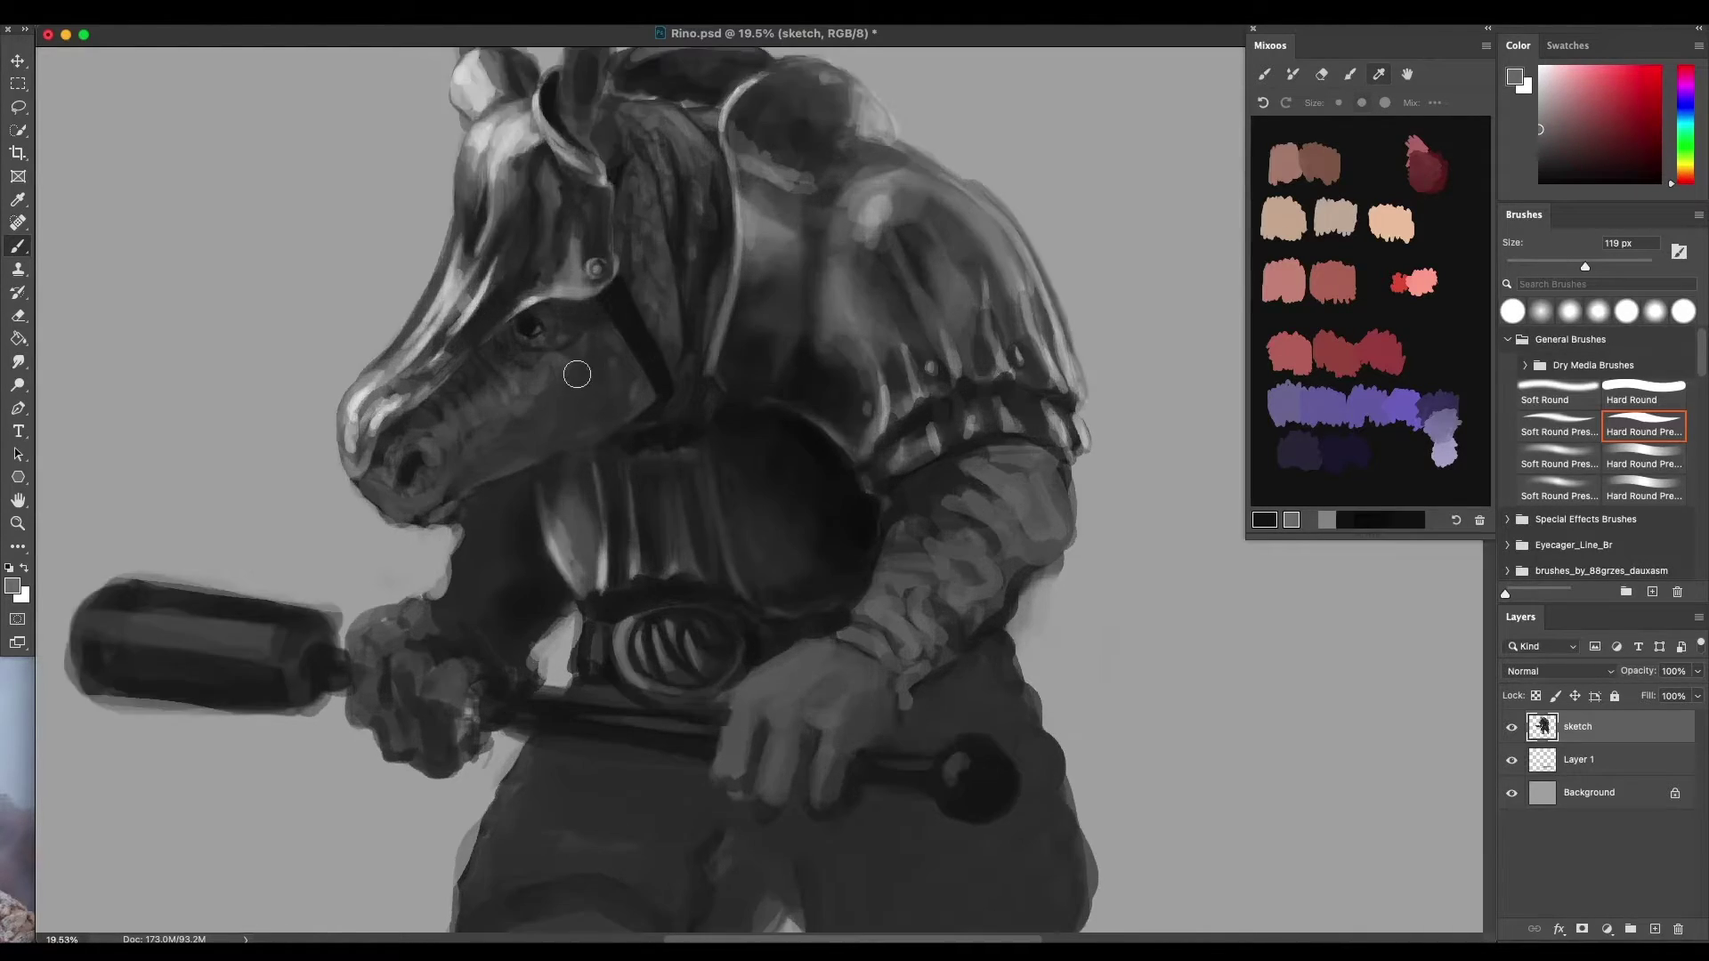
Touch up the area around the horse's eye and deepen the gaps between mane strands with a sampled dark grey at 84 px
{"action": "left_click_drag", "start_coordinate": [566, 348], "coordinate": [561, 344]}
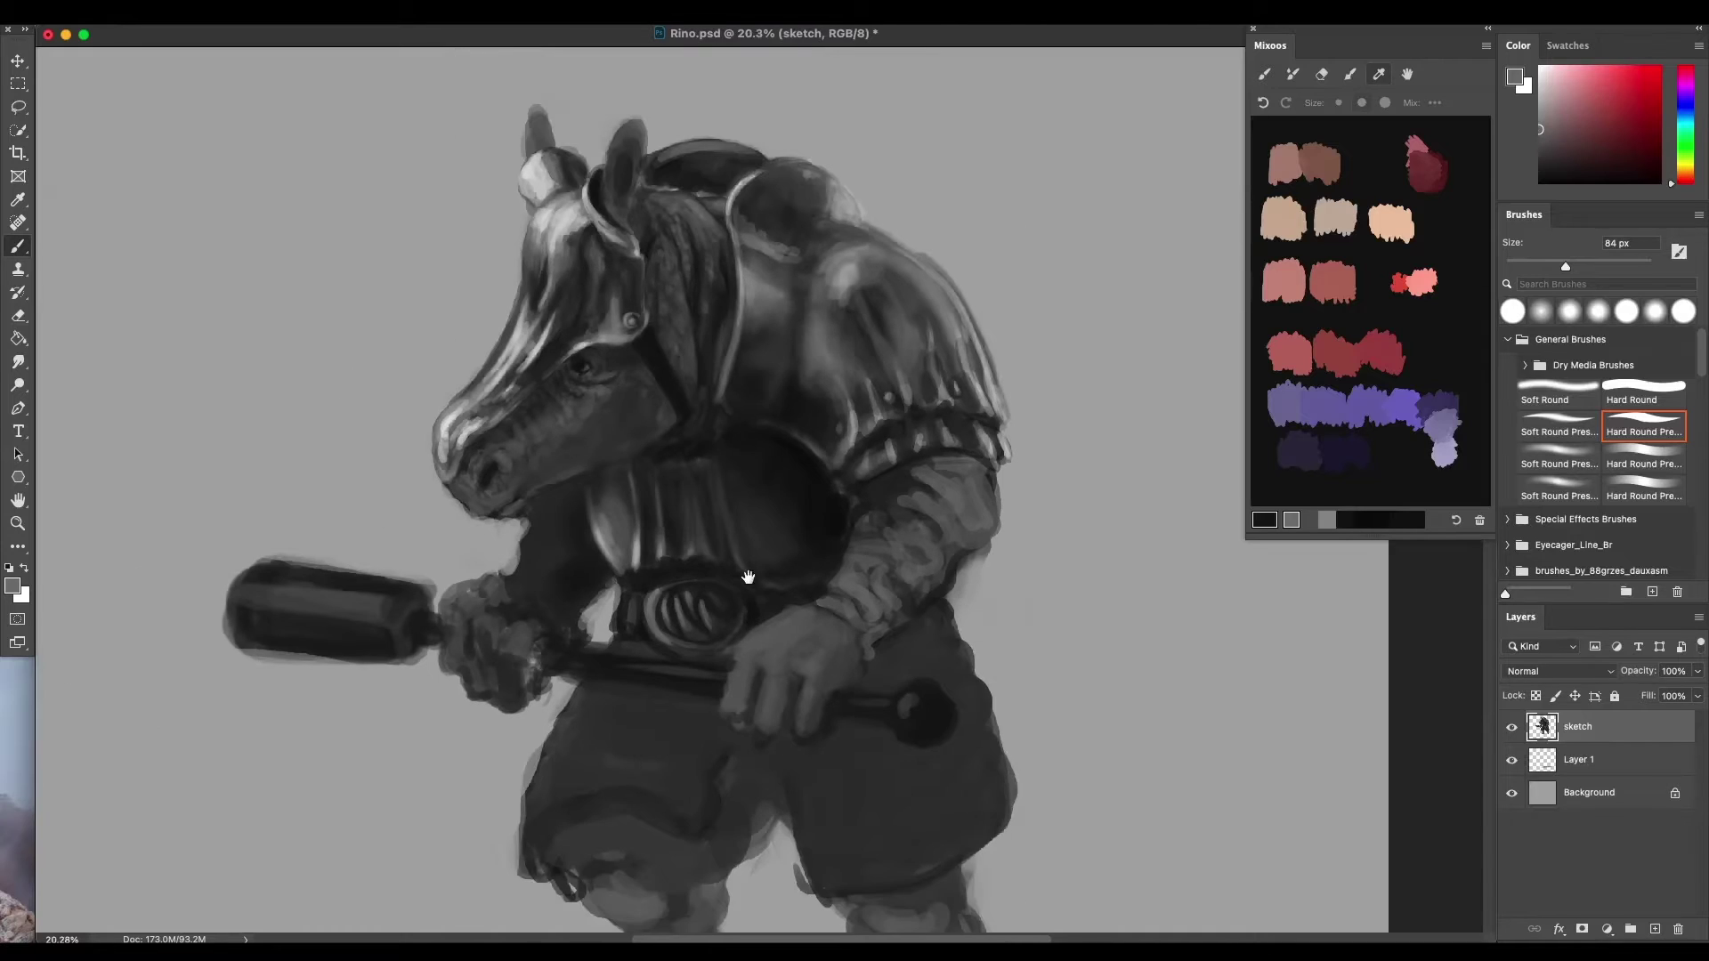
{"action": "left_click_drag", "start_coordinate": [748, 578], "coordinate": [717, 559]}
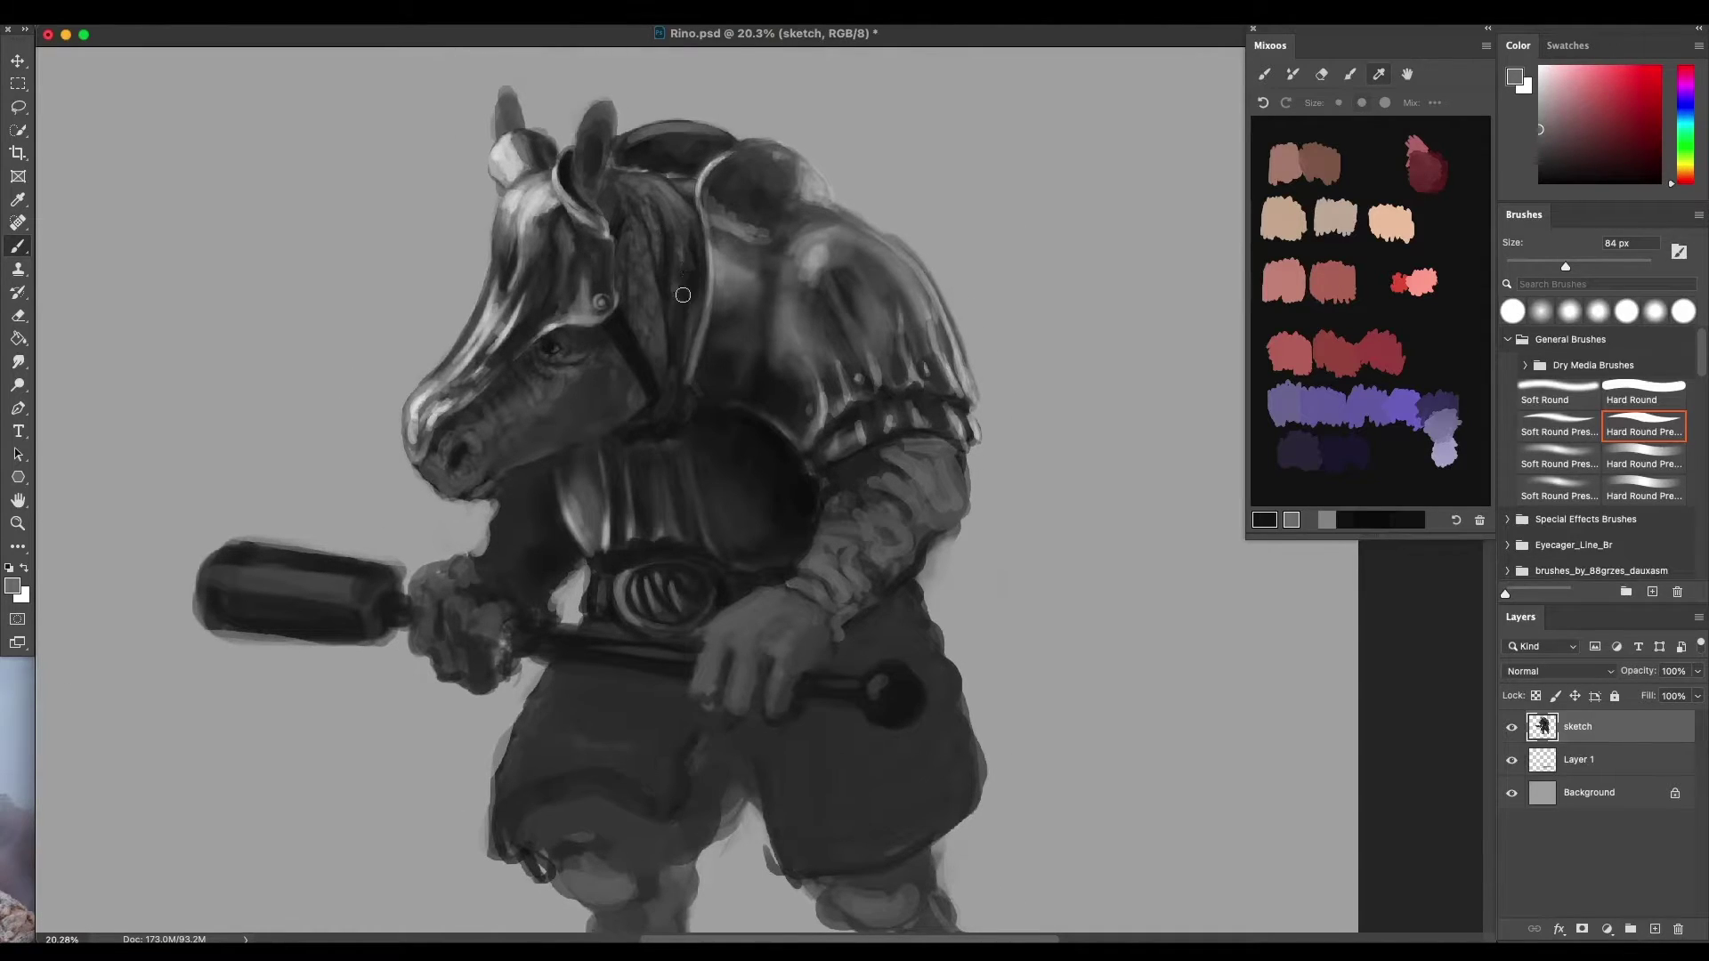
{"action": "left_click", "coordinate": [674, 257], "text": "alt"}
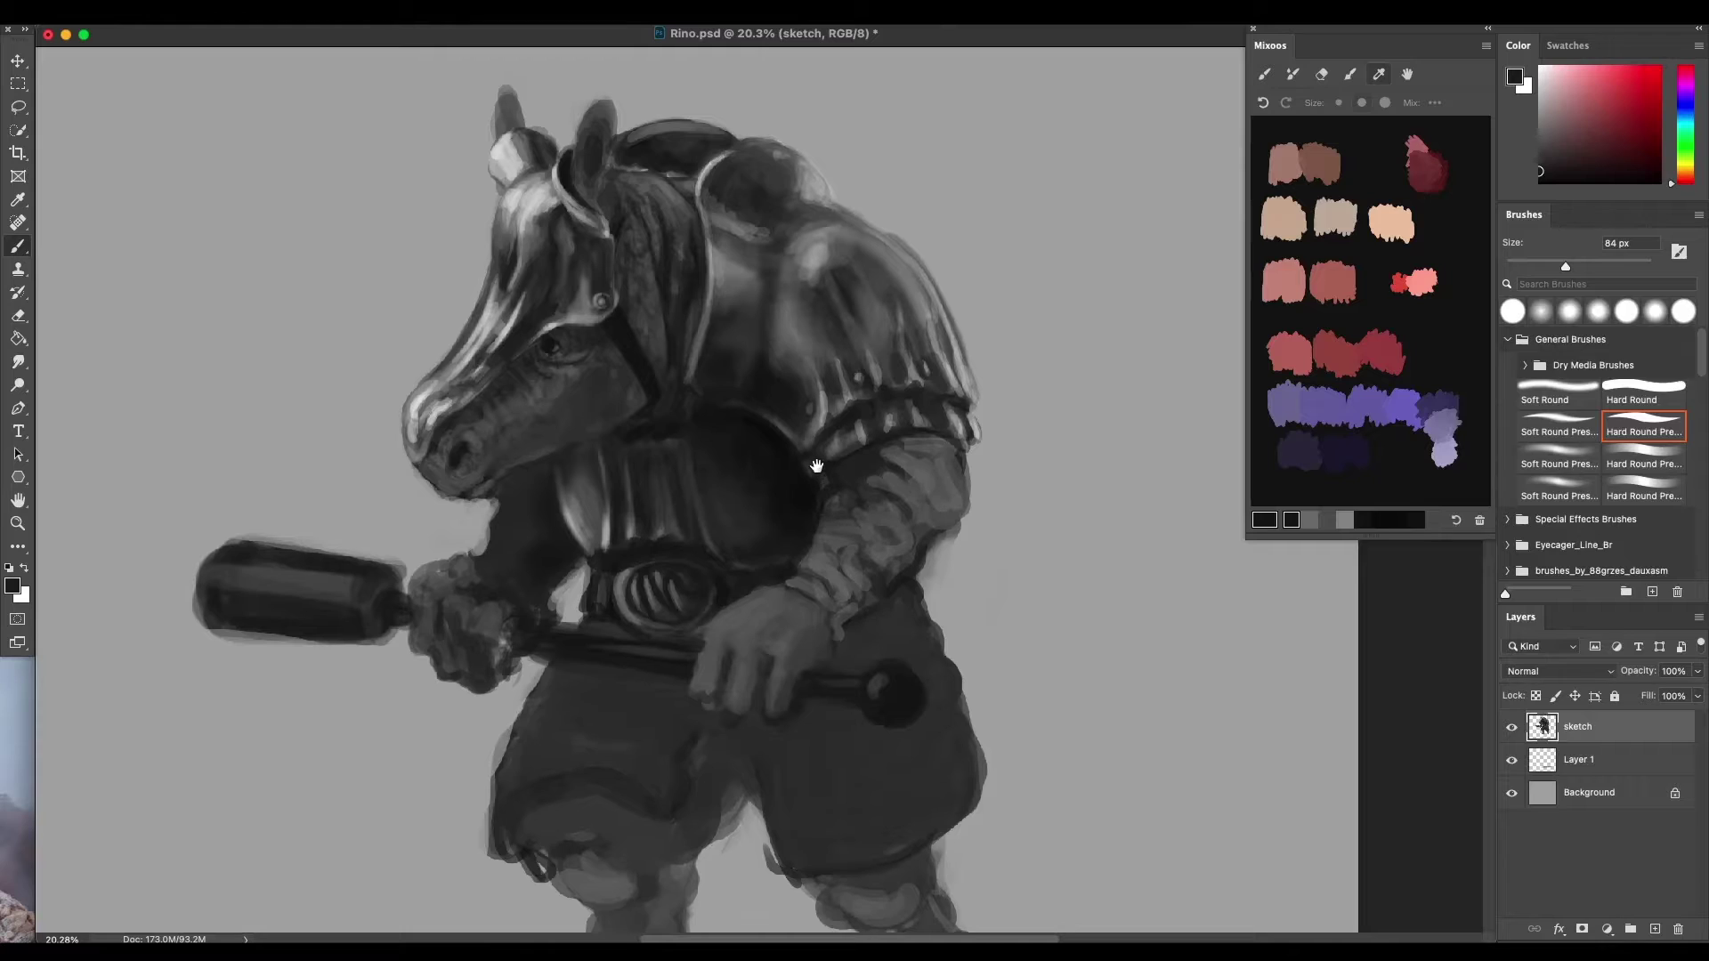
{"action": "left_click_drag", "start_coordinate": [818, 505], "coordinate": [830, 428]}
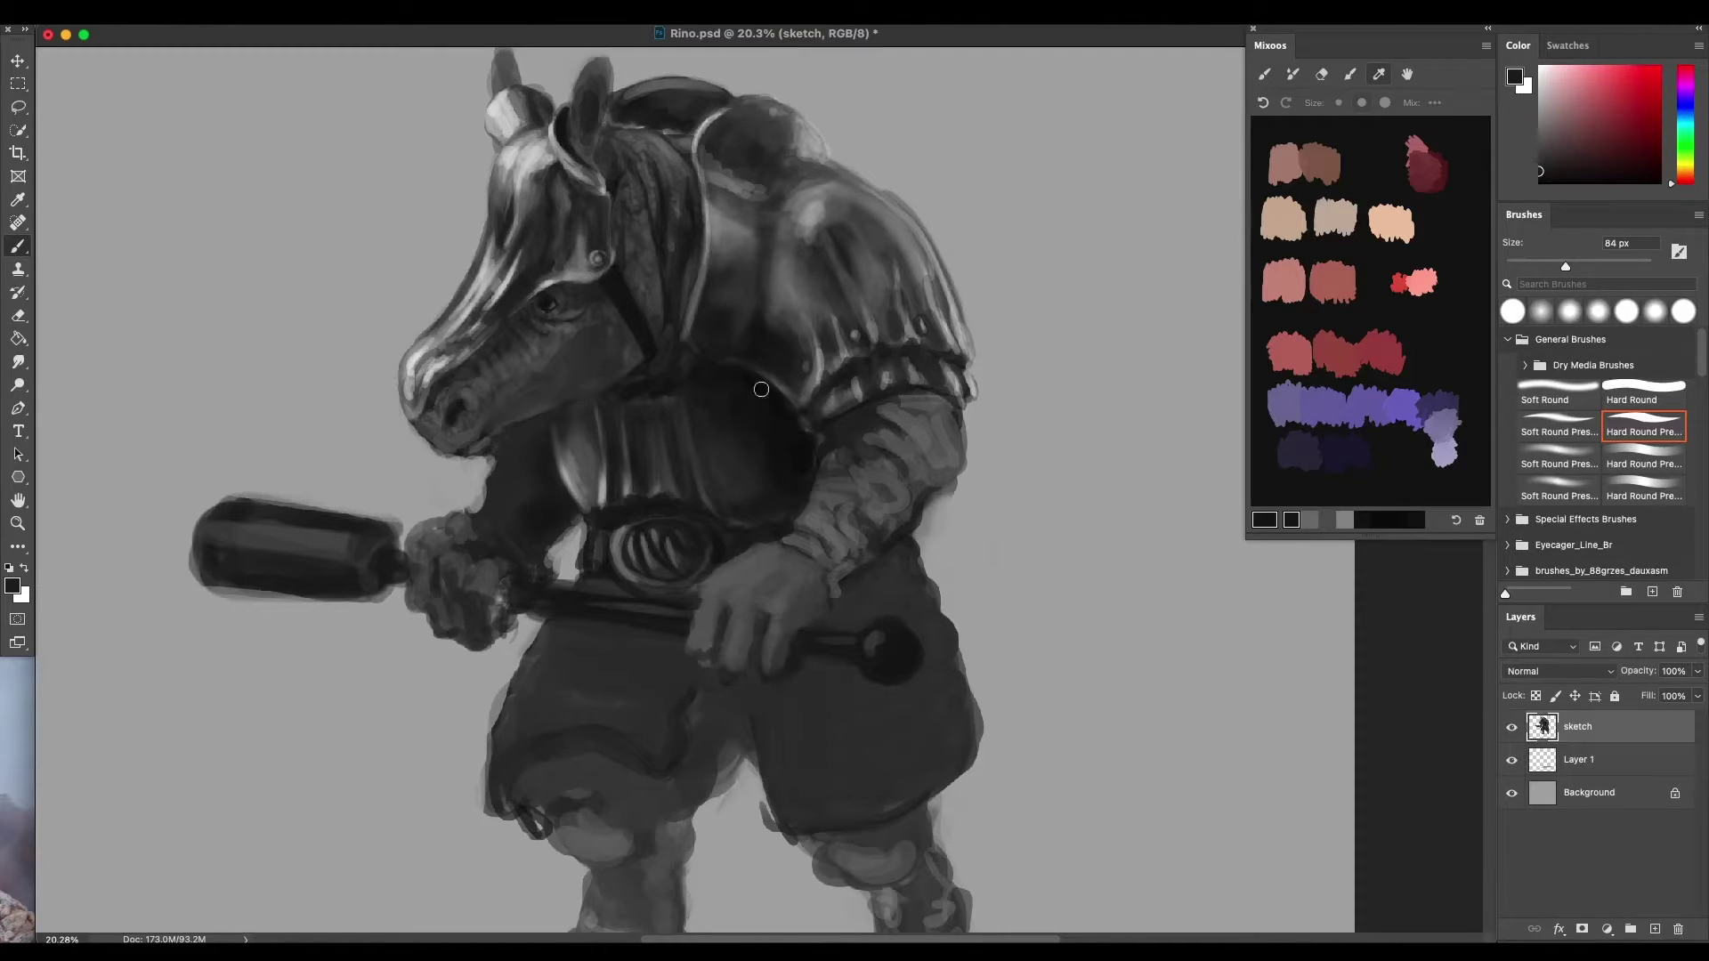
Build up skin texture on the horse's muzzle and cheek with sampled greys, using the 84 px hard round pressure brush
{"action": "left_click", "coordinate": [537, 347], "text": "alt"}
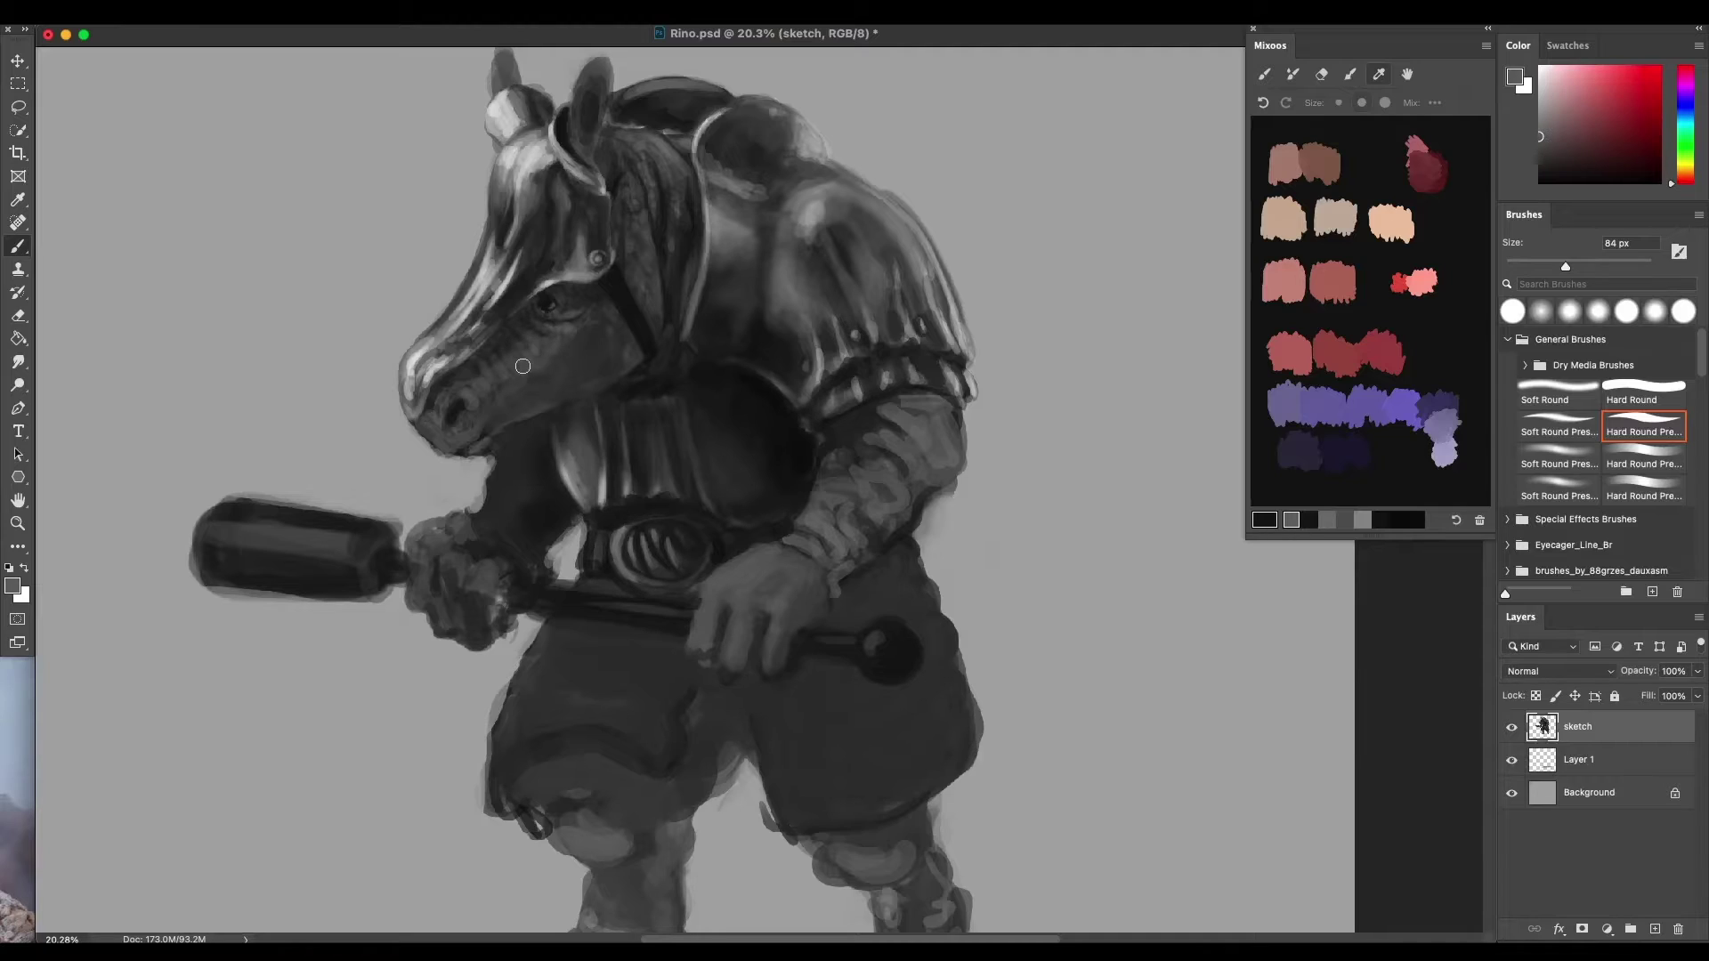
{"action": "left_click_drag", "start_coordinate": [499, 345], "coordinate": [505, 352]}
{"action": "left_click", "coordinate": [592, 264], "text": "alt"}
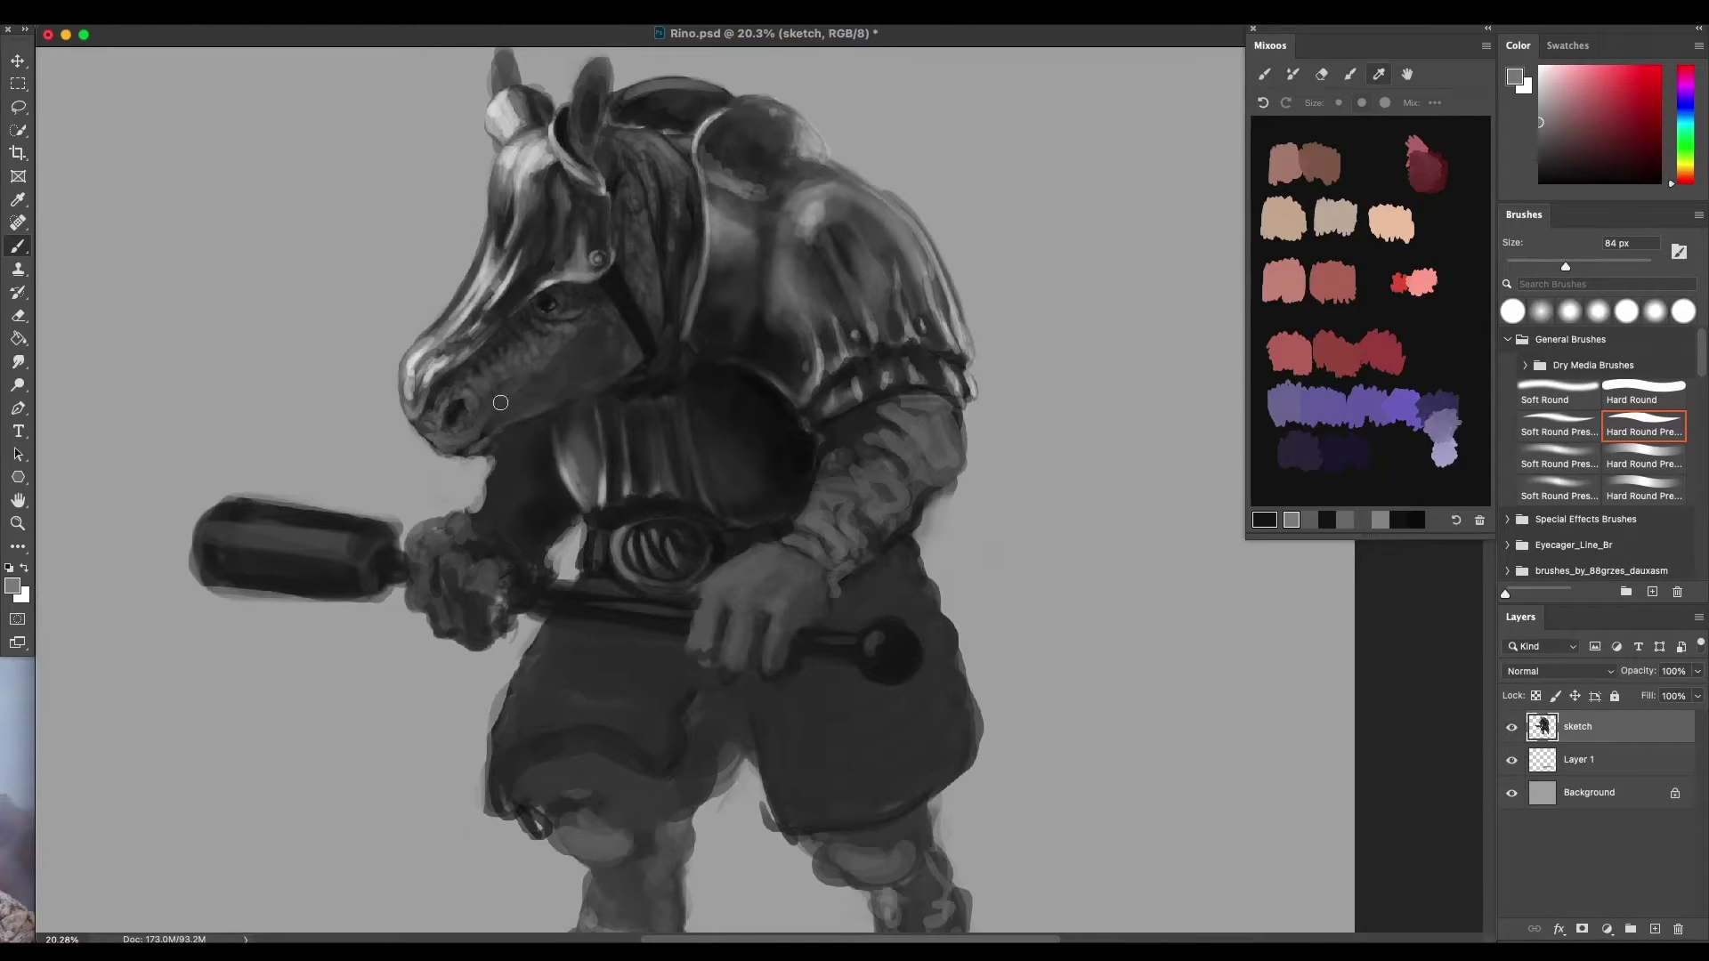
{"action": "left_click", "coordinate": [517, 370], "text": "alt"}
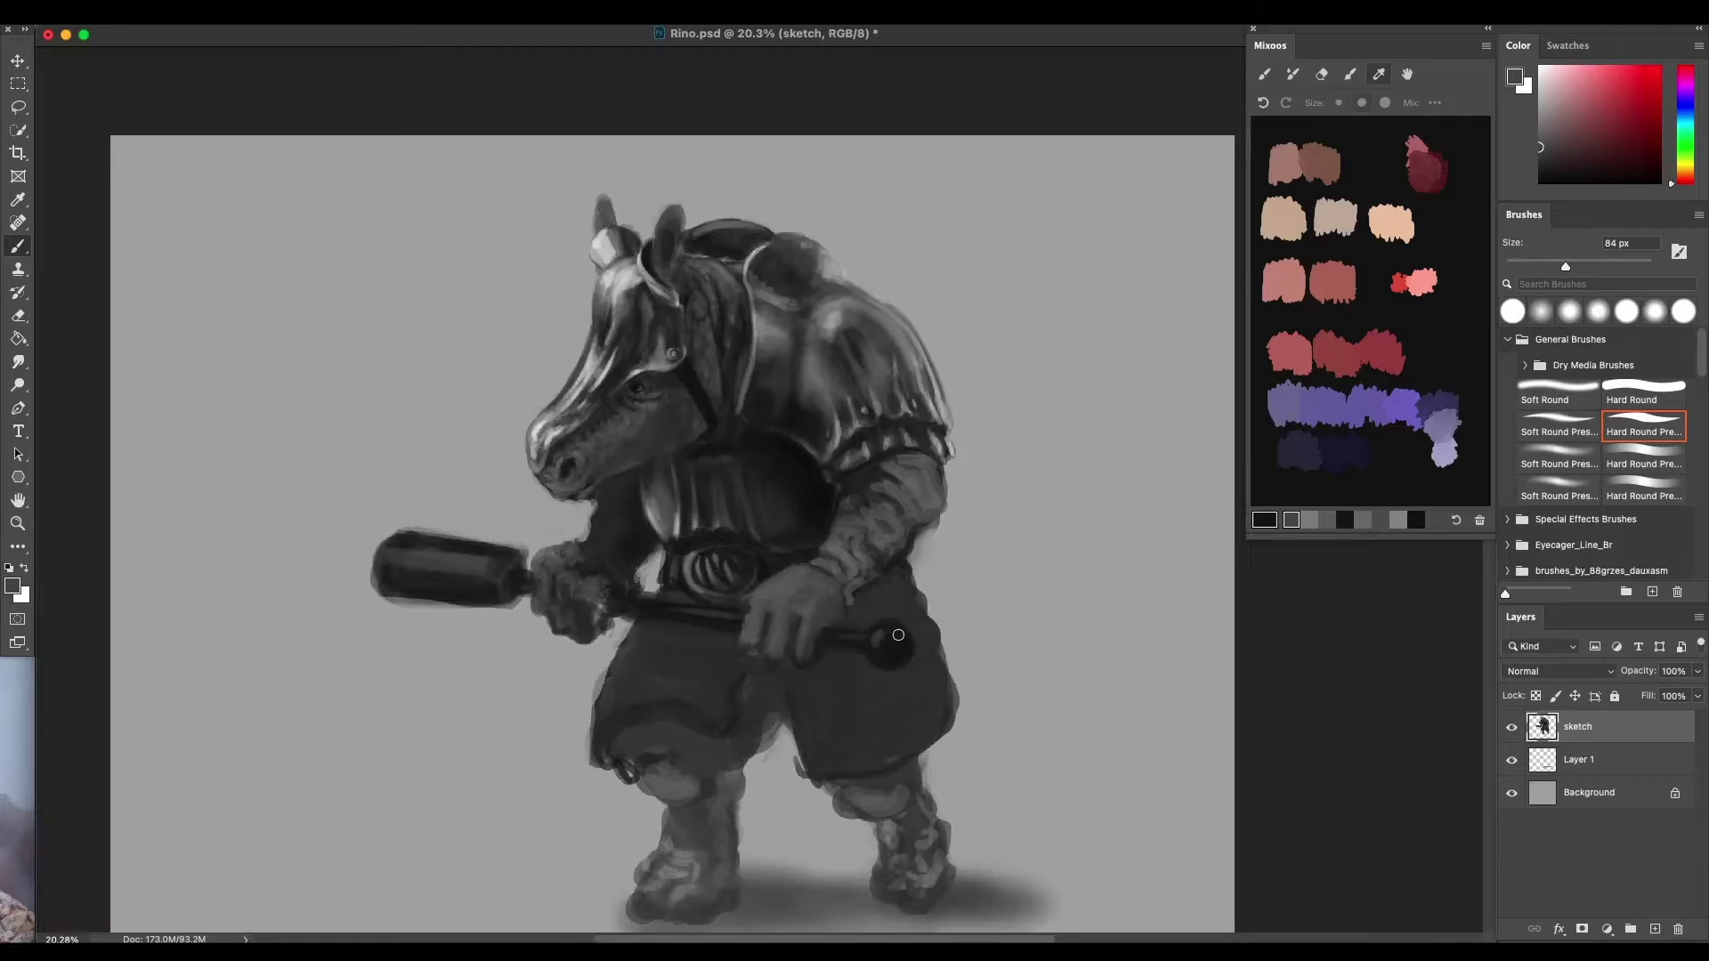
Examine the whole figure and its belly, arm and belt area at several magnifications
{"action": "scroll", "coordinate": [895, 624], "scroll_direction": "down", "scroll_amount": 2}
{"action": "scroll", "coordinate": [956, 620], "scroll_direction": "down", "scroll_amount": 5}
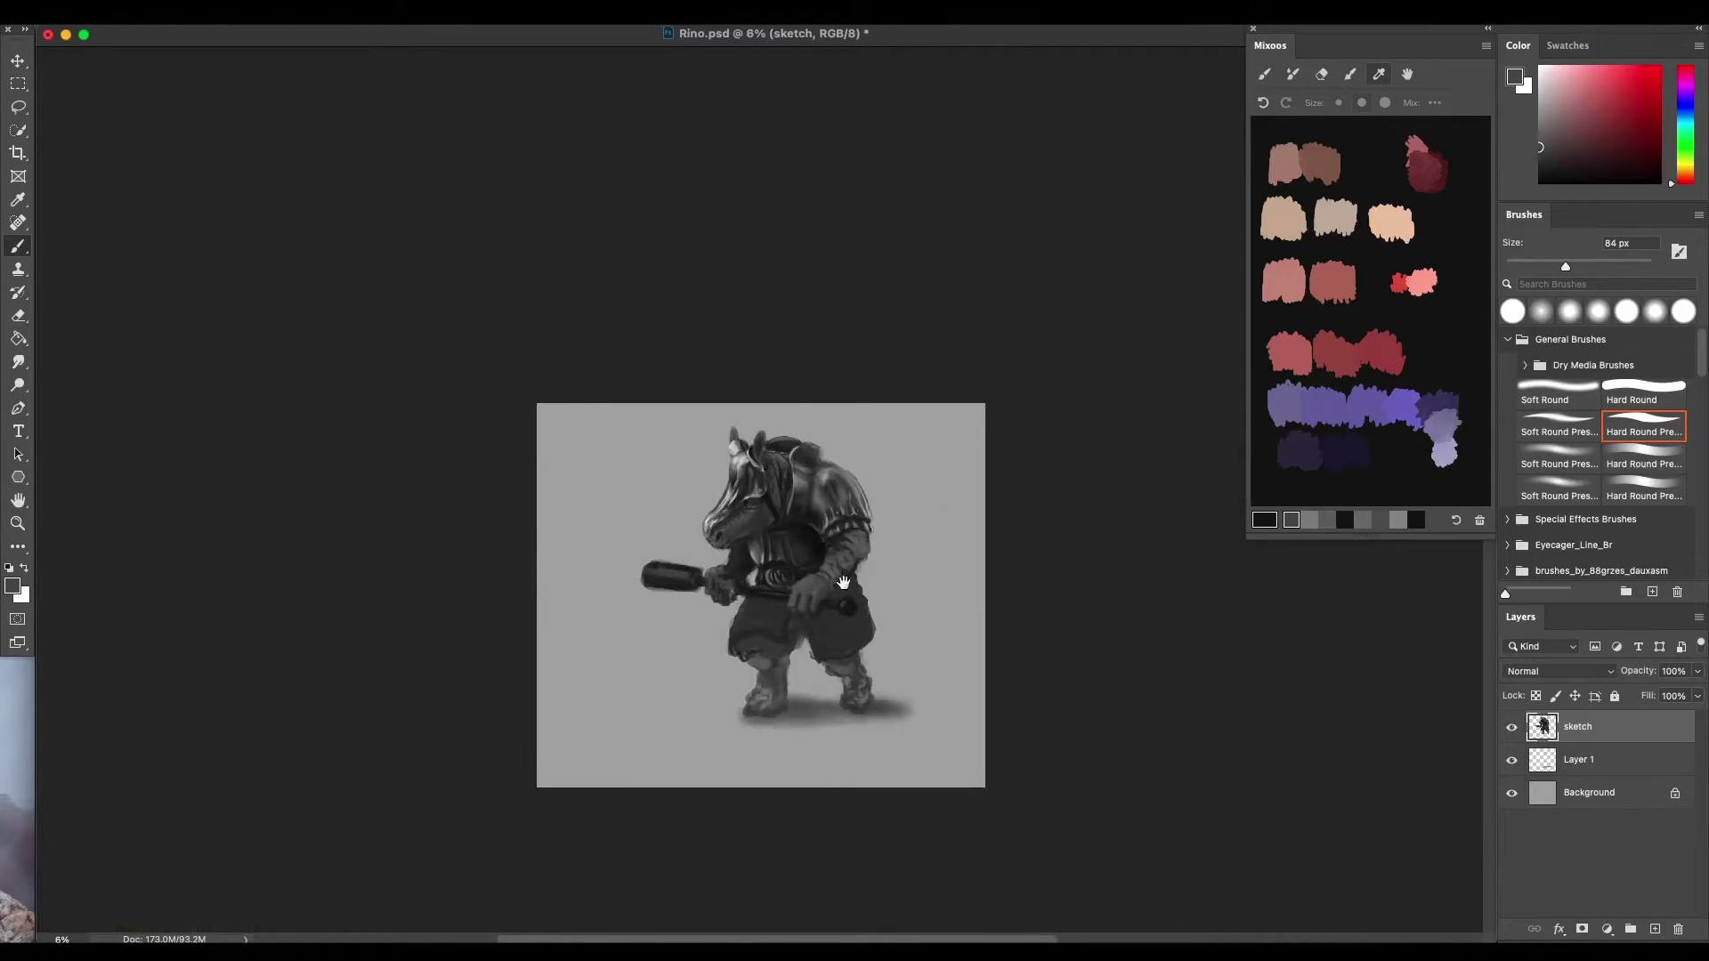
{"action": "scroll", "coordinate": [810, 592], "scroll_direction": "up", "scroll_amount": 4}
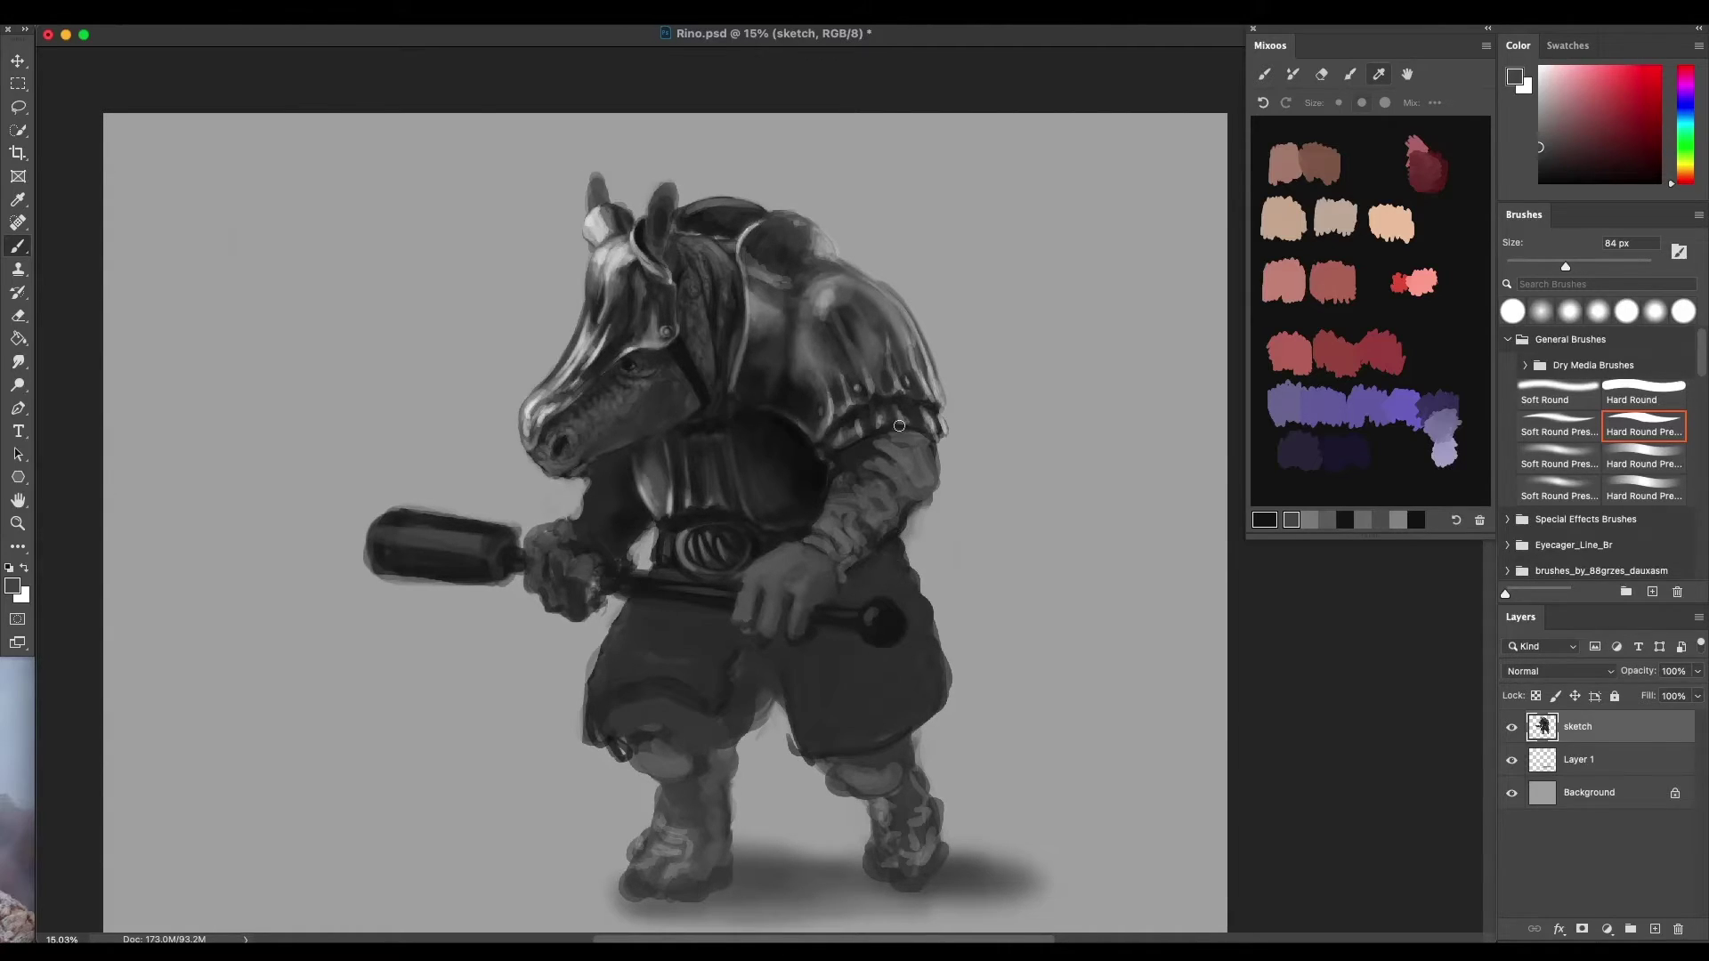
{"action": "scroll", "coordinate": [872, 507], "scroll_direction": "down", "scroll_amount": 1}
{"action": "scroll", "coordinate": [875, 504], "scroll_direction": "up", "scroll_amount": 2}
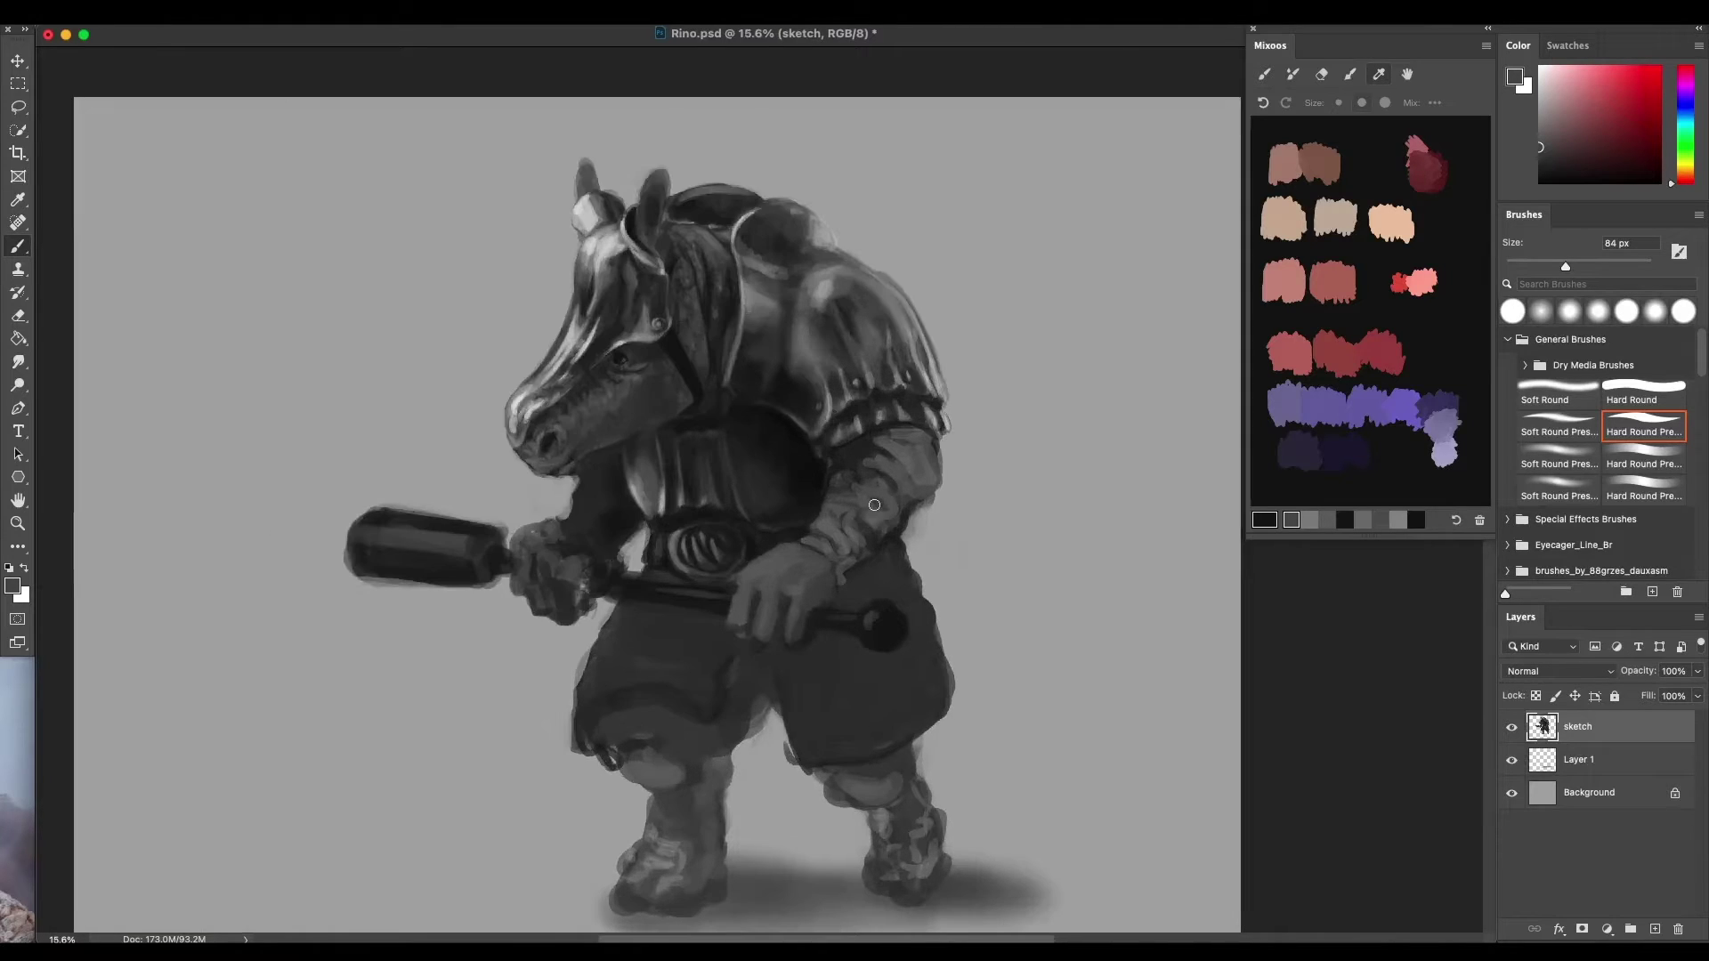
{"action": "scroll", "coordinate": [888, 523], "scroll_direction": "up", "scroll_amount": 2}
{"action": "left_click_drag", "start_coordinate": [888, 522], "coordinate": [856, 491]}
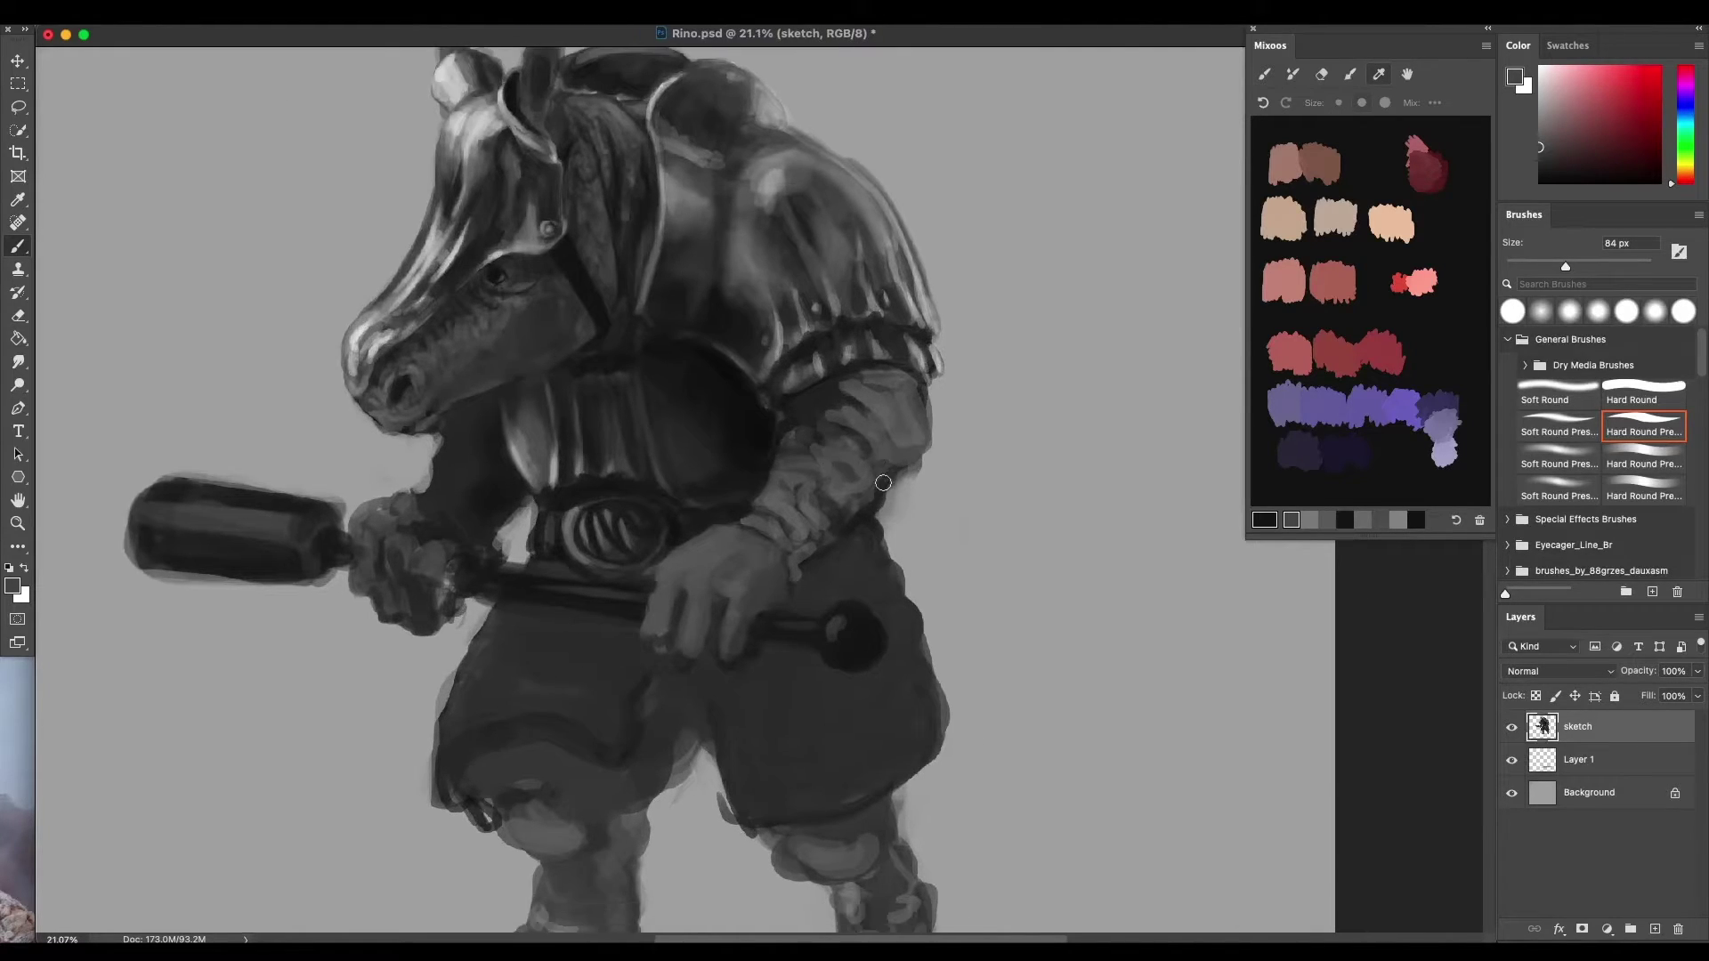
{"action": "scroll", "coordinate": [882, 481], "scroll_direction": "down", "scroll_amount": 2}
{"action": "scroll", "coordinate": [903, 469], "scroll_direction": "down", "scroll_amount": 1}
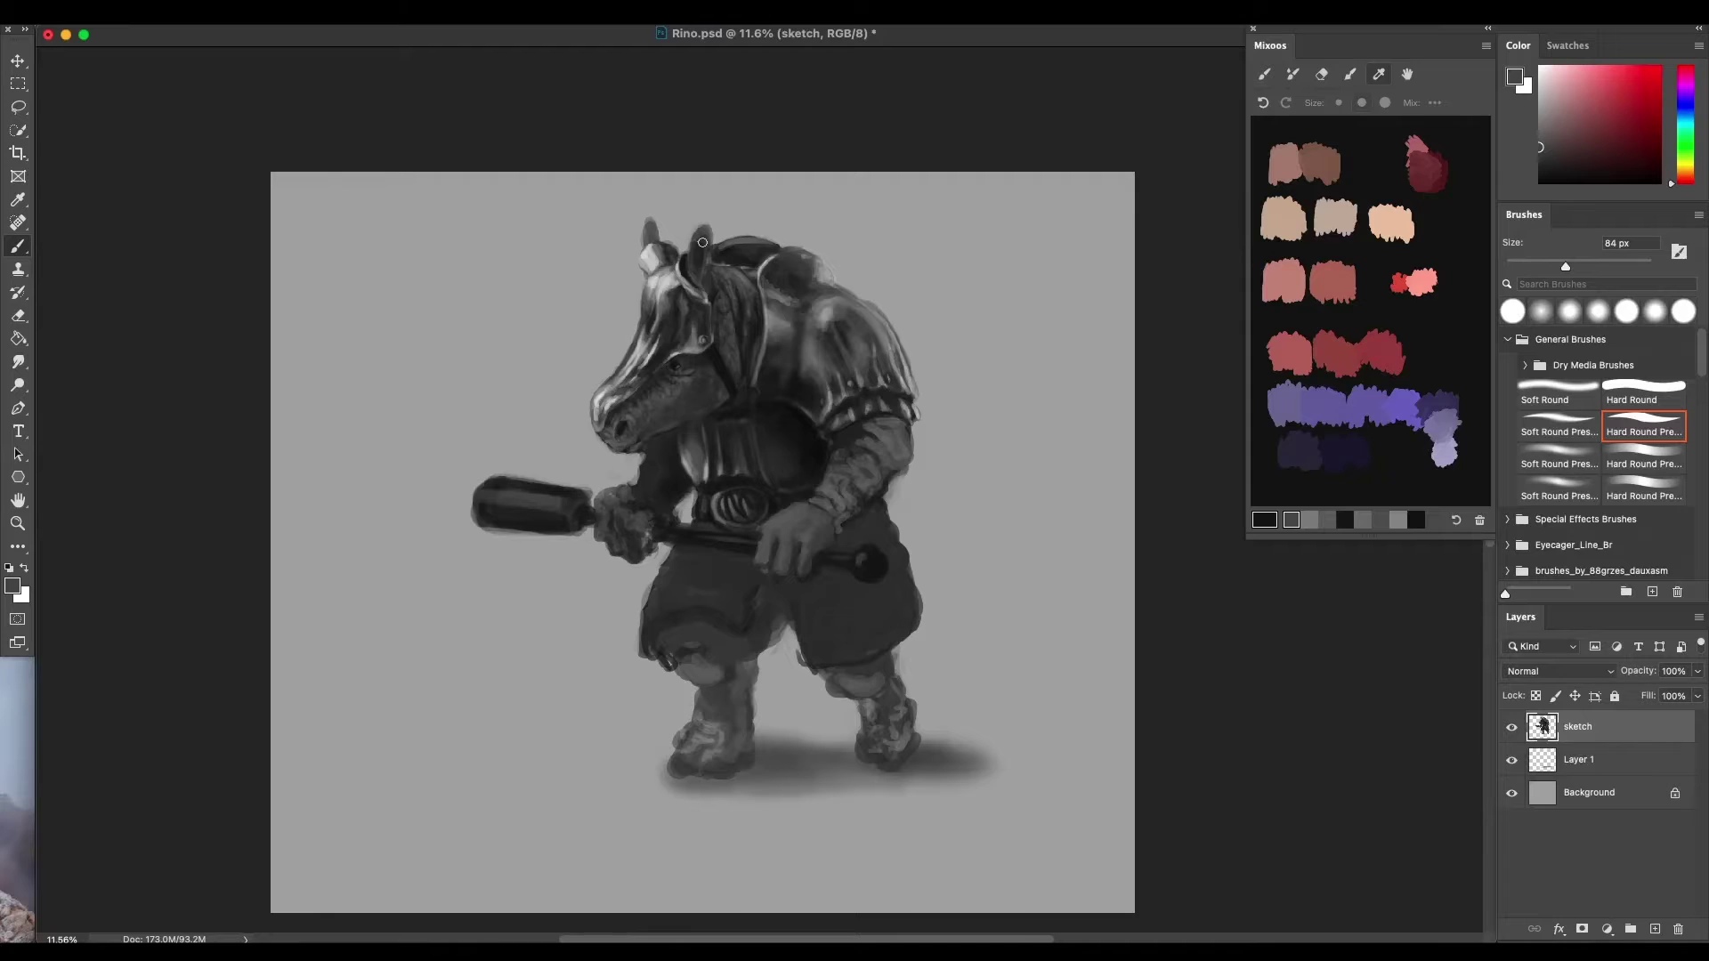
Outline the front trouser leg's outer edge and lower fold in a sampled near-black with a 173 px brush
{"action": "scroll", "coordinate": [702, 249], "scroll_direction": "up", "scroll_amount": 2}
{"action": "left_click_drag", "start_coordinate": [730, 381], "coordinate": [638, 199]}
{"action": "left_click_drag", "start_coordinate": [695, 300], "coordinate": [638, 180]}
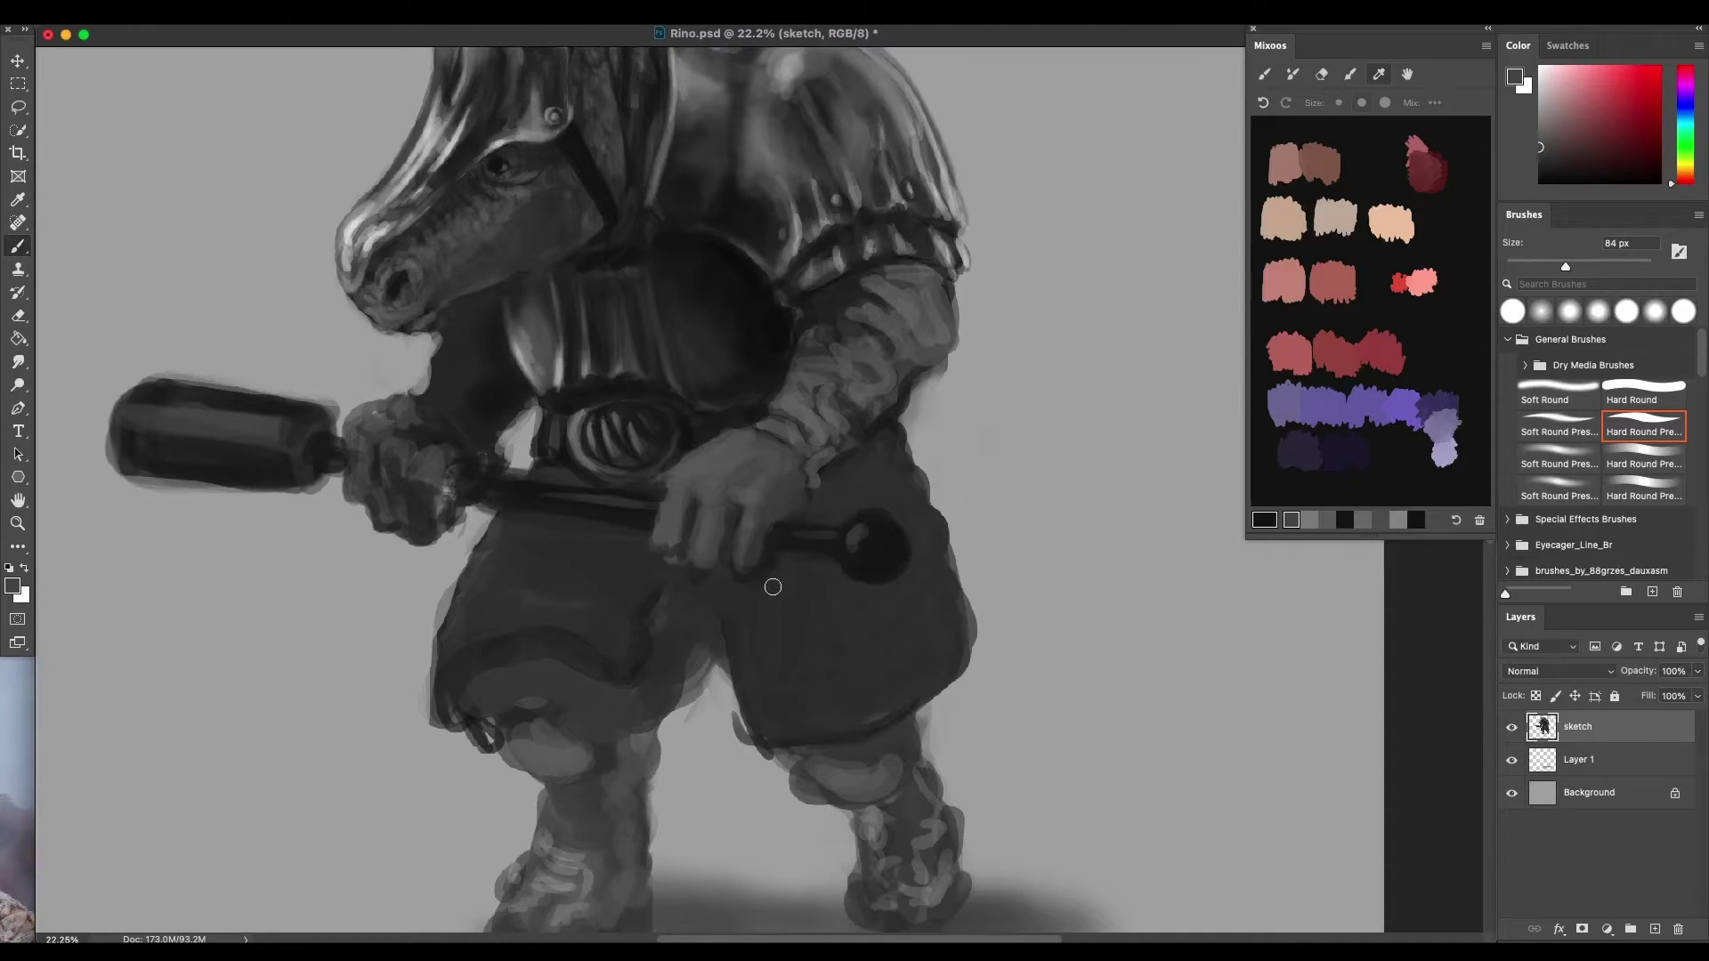
{"action": "left_click", "coordinate": [572, 397], "text": "alt"}
{"action": "left_click", "coordinate": [536, 579], "text": "alt"}
{"action": "mouse_move", "coordinate": [531, 583]}
{"action": "left_mouse_down"}
{"action": "mouse_move", "coordinate": [566, 452]}
{"action": "mouse_move", "coordinate": [510, 475]}
{"action": "mouse_move", "coordinate": [493, 538]}
{"action": "mouse_move", "coordinate": [503, 528]}
{"action": "mouse_move", "coordinate": [444, 607]}
{"action": "mouse_move", "coordinate": [437, 672]}
{"action": "mouse_move", "coordinate": [446, 633]}
{"action": "mouse_move", "coordinate": [602, 659]}
{"action": "mouse_move", "coordinate": [468, 597]}
{"action": "mouse_move", "coordinate": [424, 662]}
{"action": "mouse_move", "coordinate": [432, 608]}
{"action": "mouse_move", "coordinate": [477, 567]}
{"action": "mouse_move", "coordinate": [627, 582]}
{"action": "mouse_move", "coordinate": [483, 544]}
{"action": "mouse_move", "coordinate": [457, 572]}
{"action": "mouse_move", "coordinate": [507, 522]}
{"action": "mouse_move", "coordinate": [439, 590]}
{"action": "mouse_move", "coordinate": [536, 474]}
{"action": "mouse_move", "coordinate": [643, 477]}
{"action": "mouse_move", "coordinate": [558, 479]}
{"action": "mouse_move", "coordinate": [601, 486]}
{"action": "left_mouse_up"}
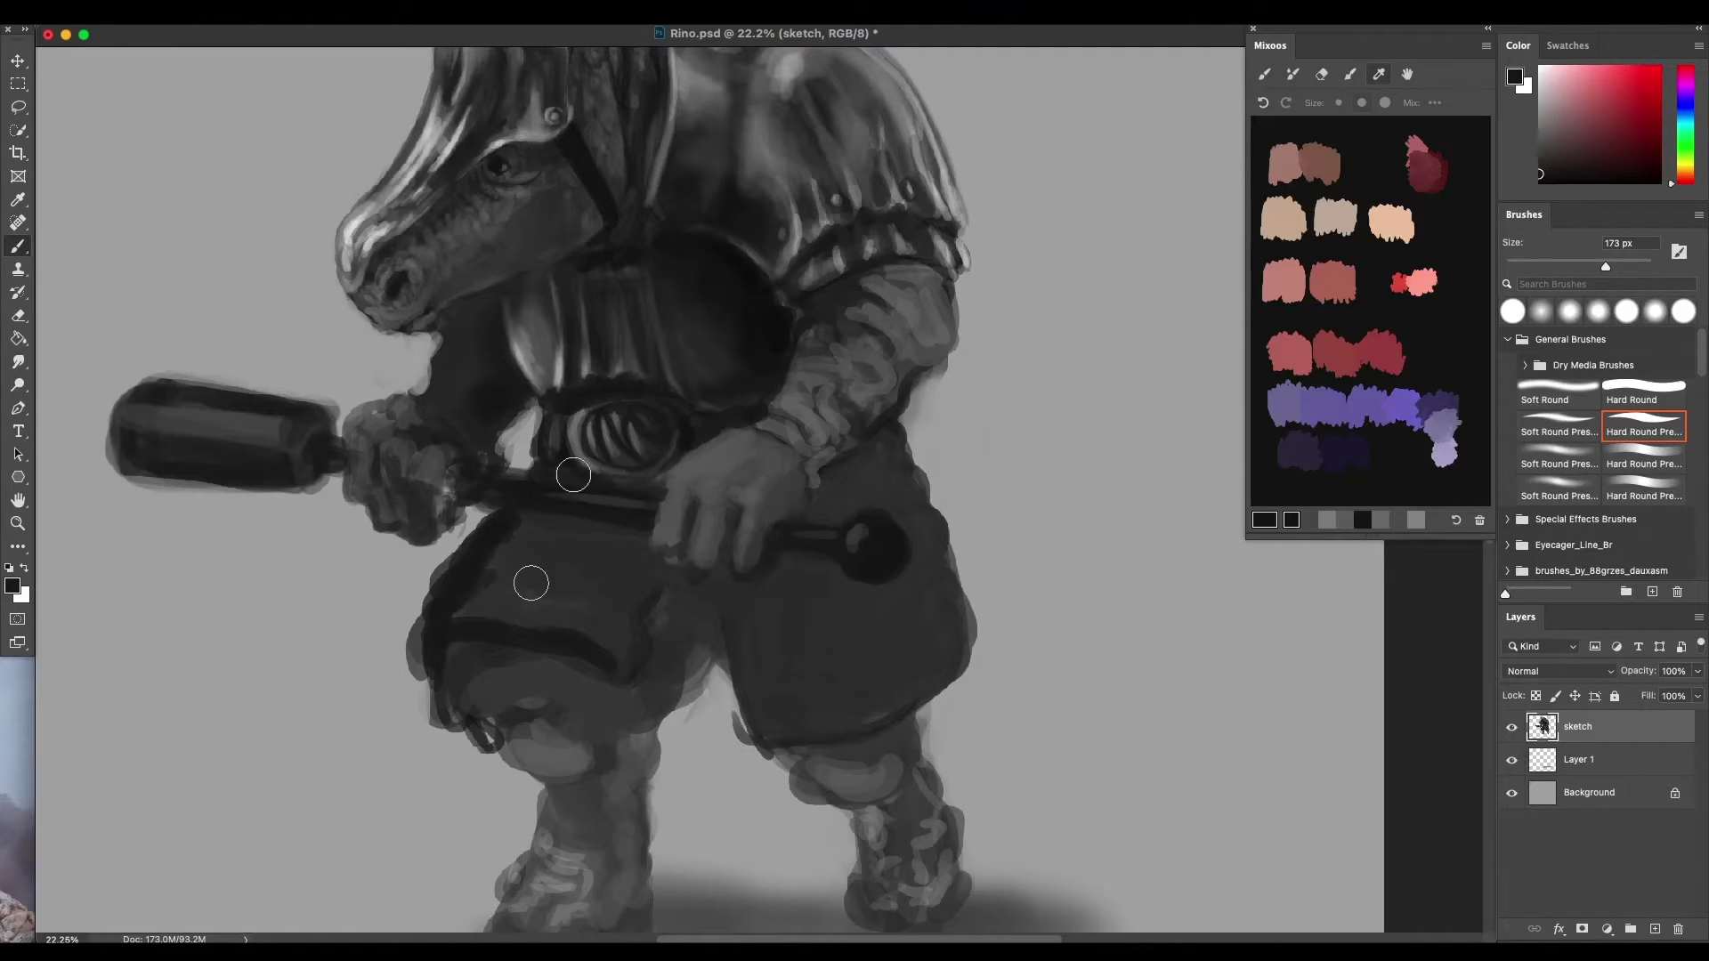
Fill the front trouser leg with a sampled near-black, enlarging the hard round pressure brush to 484 px
{"action": "left_click", "coordinate": [488, 540], "text": "alt"}
{"action": "left_click", "coordinate": [487, 543], "text": "alt"}
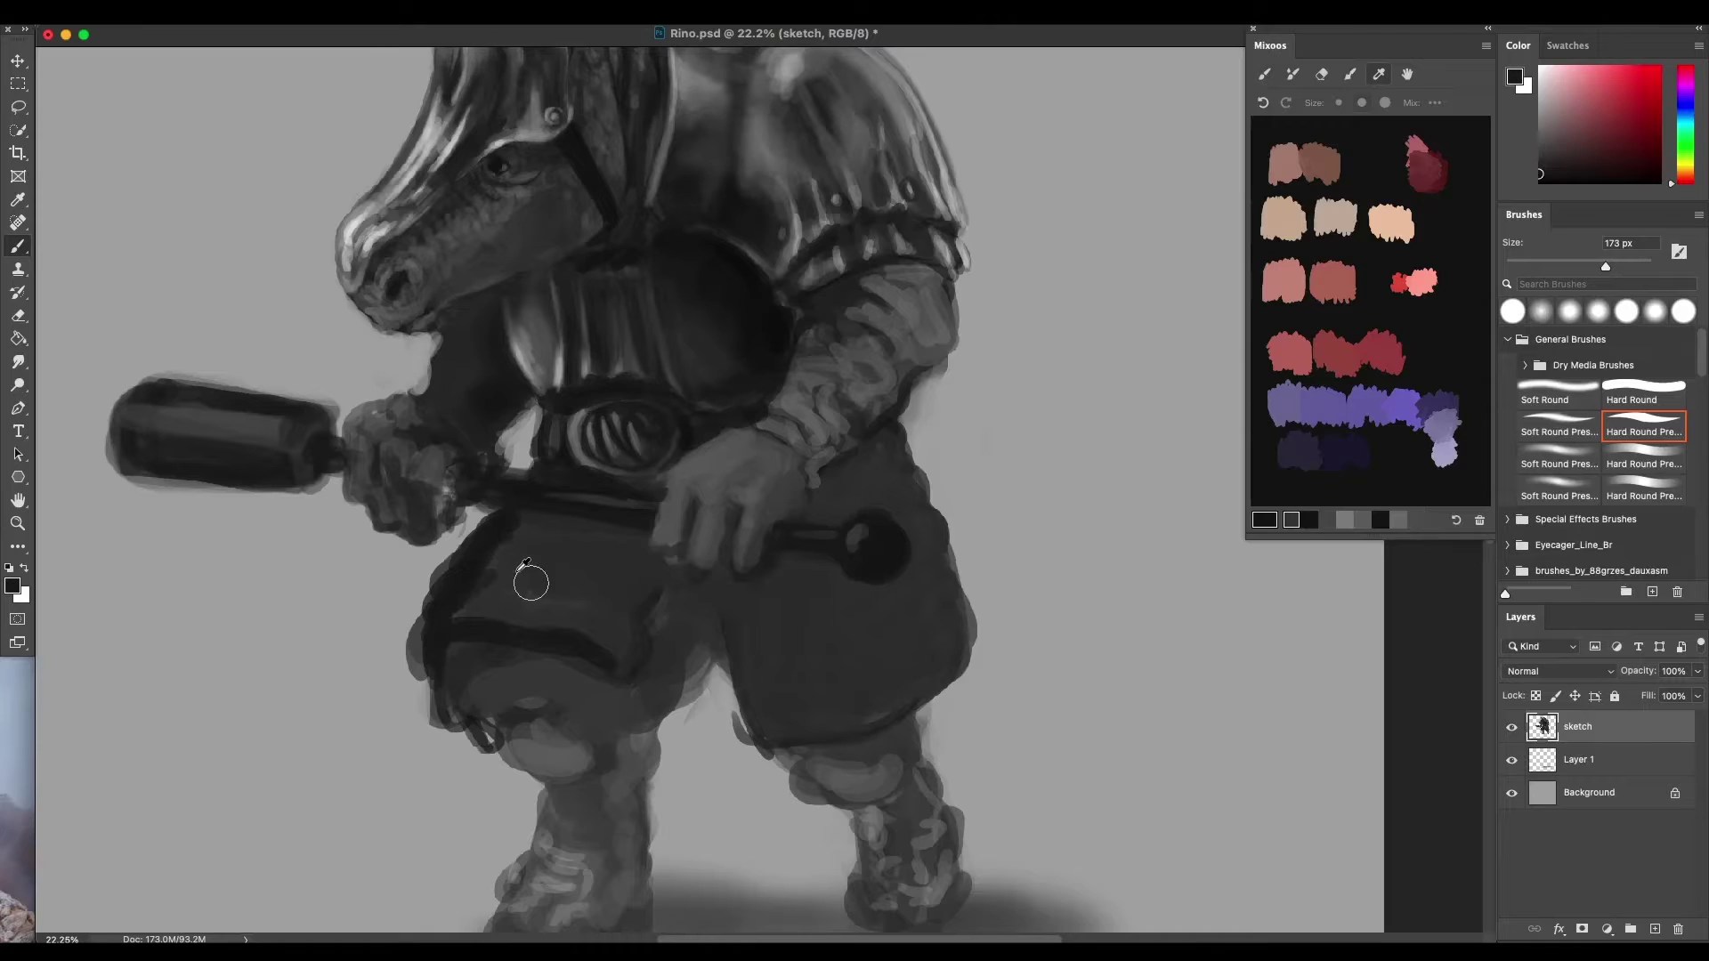
{"action": "mouse_move", "coordinate": [524, 567]}
{"action": "left_mouse_down"}
{"action": "mouse_move", "coordinate": [553, 576]}
{"action": "mouse_move", "coordinate": [630, 459]}
{"action": "left_mouse_up"}
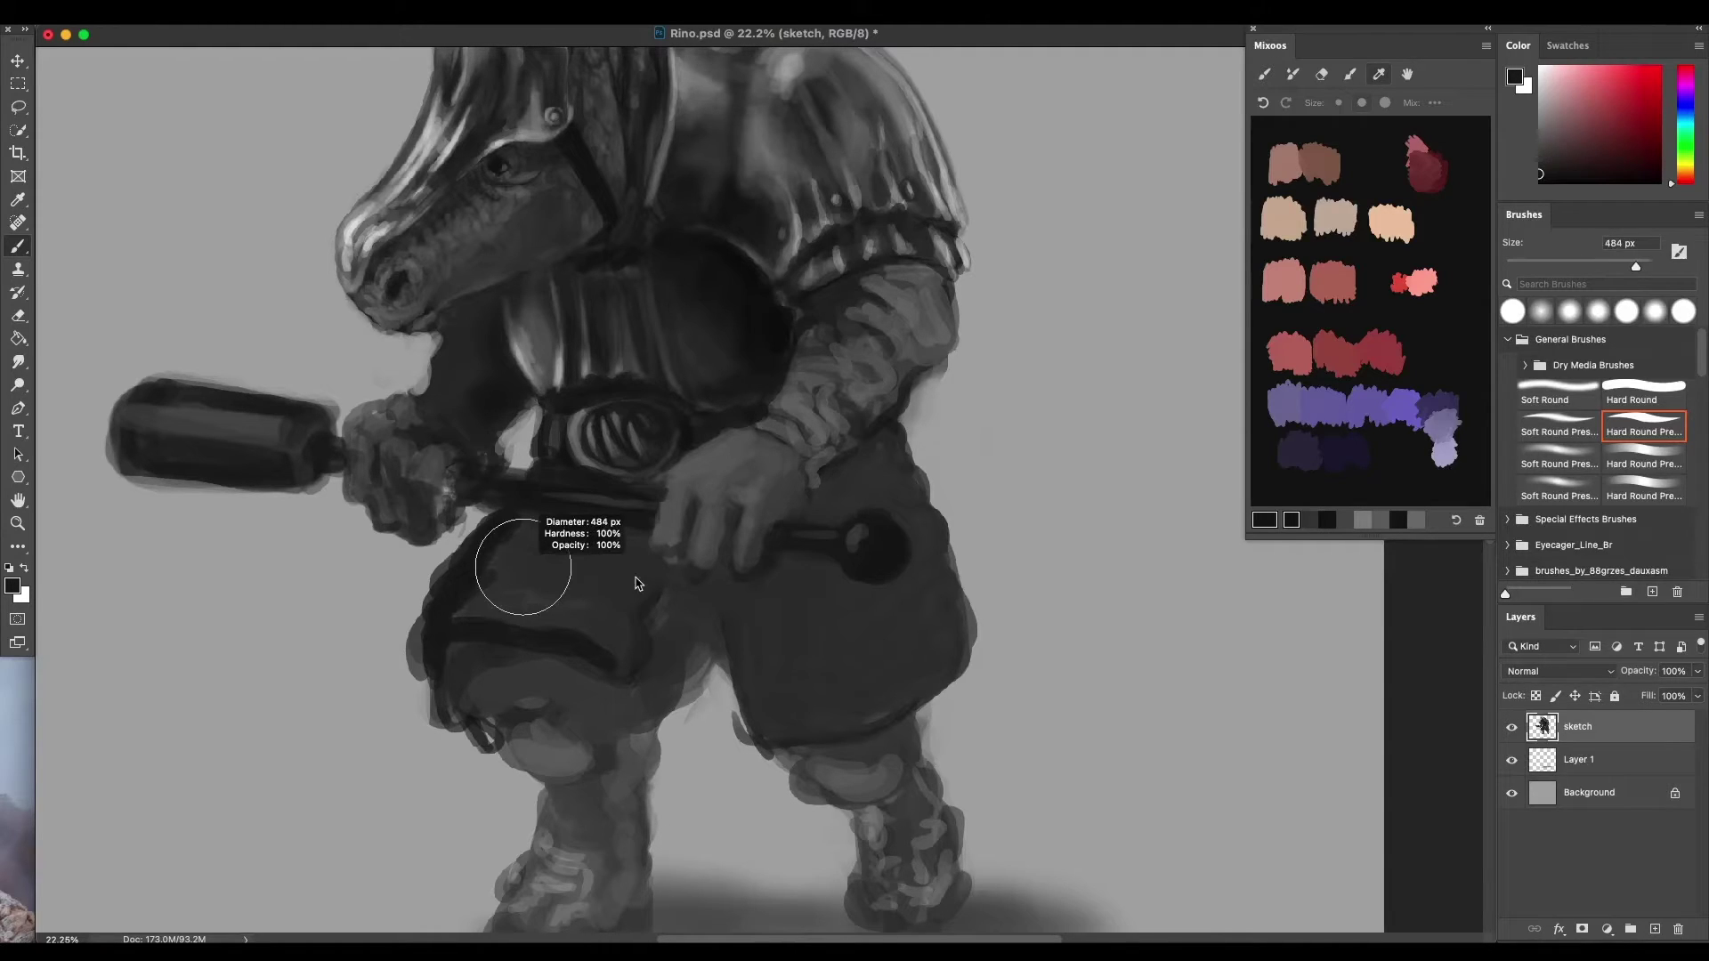
{"action": "mouse_move", "coordinate": [635, 583]}
{"action": "left_mouse_down"}
{"action": "mouse_move", "coordinate": [620, 645]}
{"action": "mouse_move", "coordinate": [490, 610]}
{"action": "mouse_move", "coordinate": [492, 582]}
{"action": "mouse_move", "coordinate": [546, 574]}
{"action": "mouse_move", "coordinate": [539, 555]}
{"action": "mouse_move", "coordinate": [580, 537]}
{"action": "mouse_move", "coordinate": [646, 578]}
{"action": "mouse_move", "coordinate": [588, 615]}
{"action": "mouse_move", "coordinate": [572, 558]}
{"action": "mouse_move", "coordinate": [452, 607]}
{"action": "mouse_move", "coordinate": [576, 608]}
{"action": "mouse_move", "coordinate": [483, 599]}
{"action": "mouse_move", "coordinate": [700, 549]}
{"action": "mouse_move", "coordinate": [788, 566]}
{"action": "left_mouse_up"}
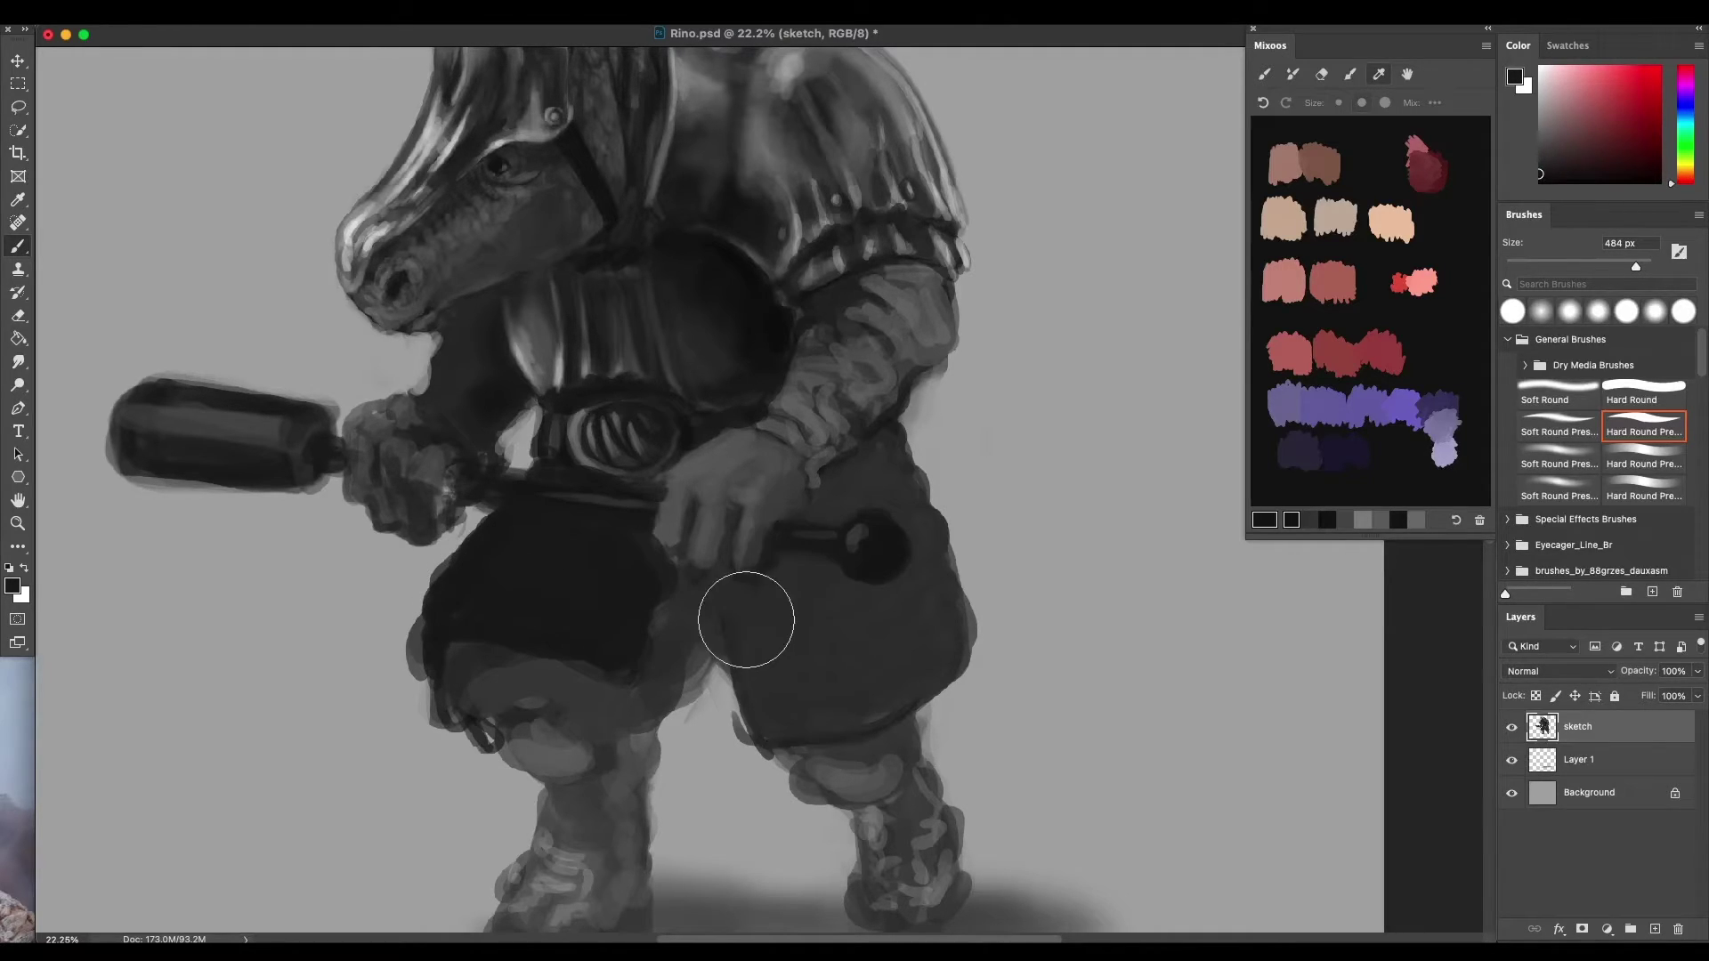
Fill the rear trouser leg with the same near-black at 484 px and strengthen its inner edge at 257 px
{"action": "mouse_move", "coordinate": [746, 619]}
{"action": "left_mouse_down"}
{"action": "mouse_move", "coordinate": [885, 675]}
{"action": "mouse_move", "coordinate": [938, 639]}
{"action": "mouse_move", "coordinate": [937, 577]}
{"action": "mouse_move", "coordinate": [826, 503]}
{"action": "mouse_move", "coordinate": [847, 481]}
{"action": "mouse_move", "coordinate": [904, 585]}
{"action": "mouse_move", "coordinate": [910, 521]}
{"action": "left_mouse_up"}
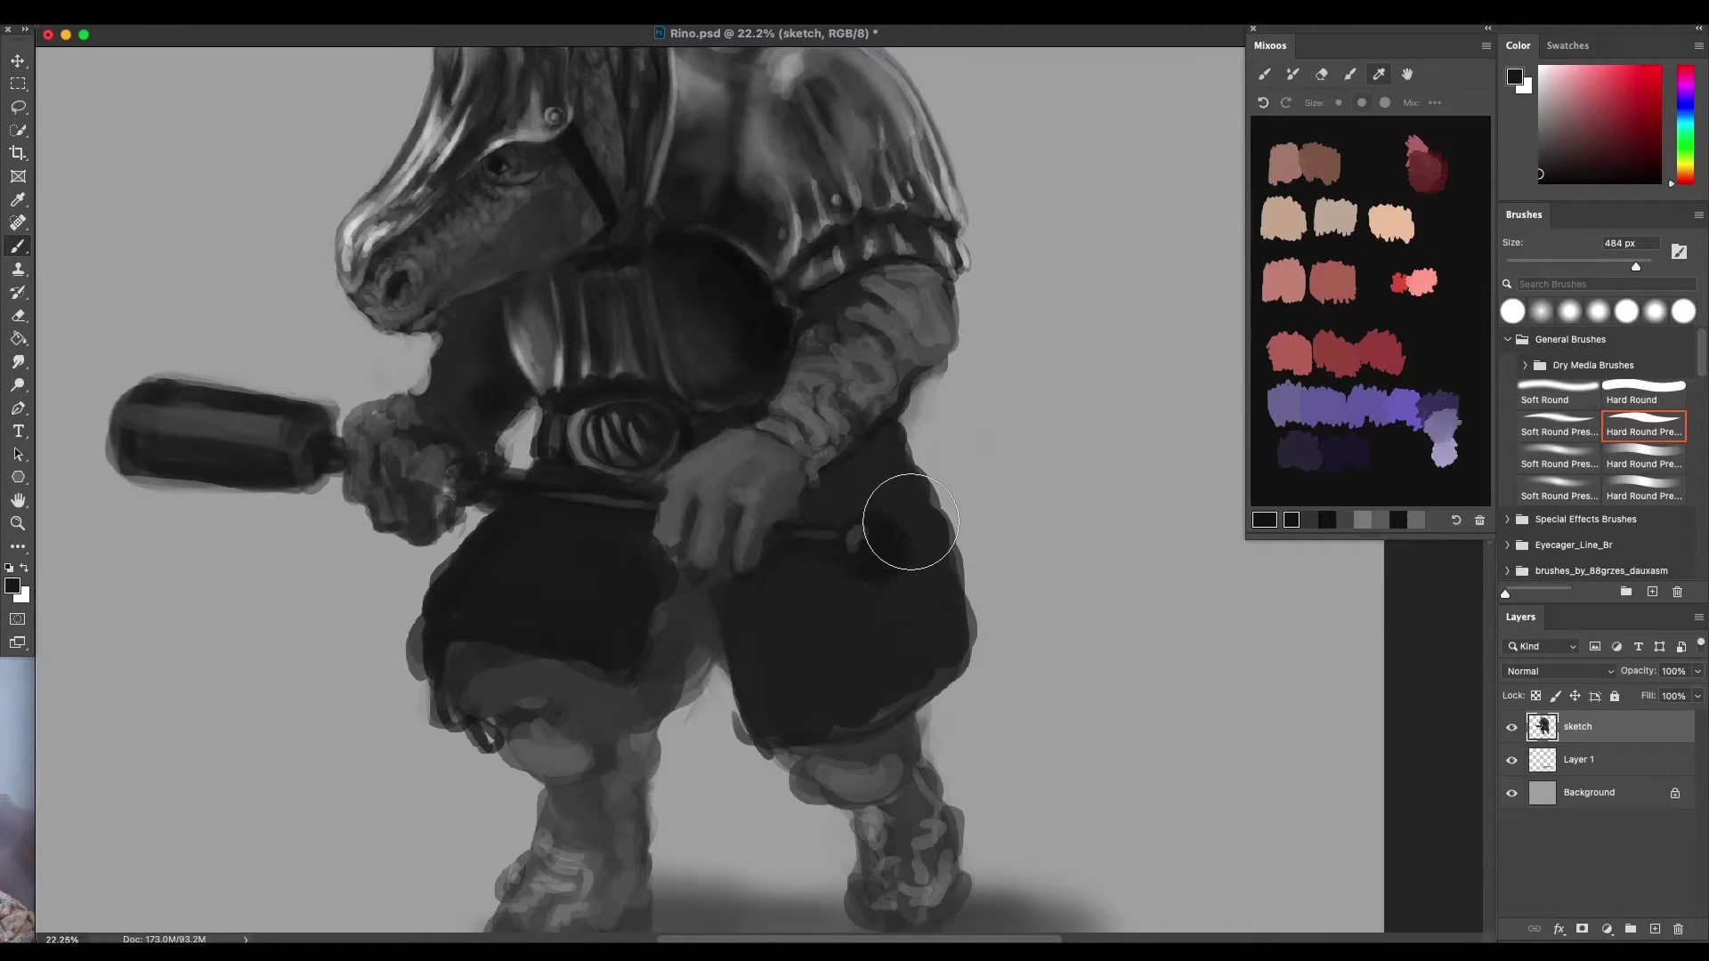
{"action": "left_click_drag", "start_coordinate": [728, 616], "coordinate": [722, 575]}
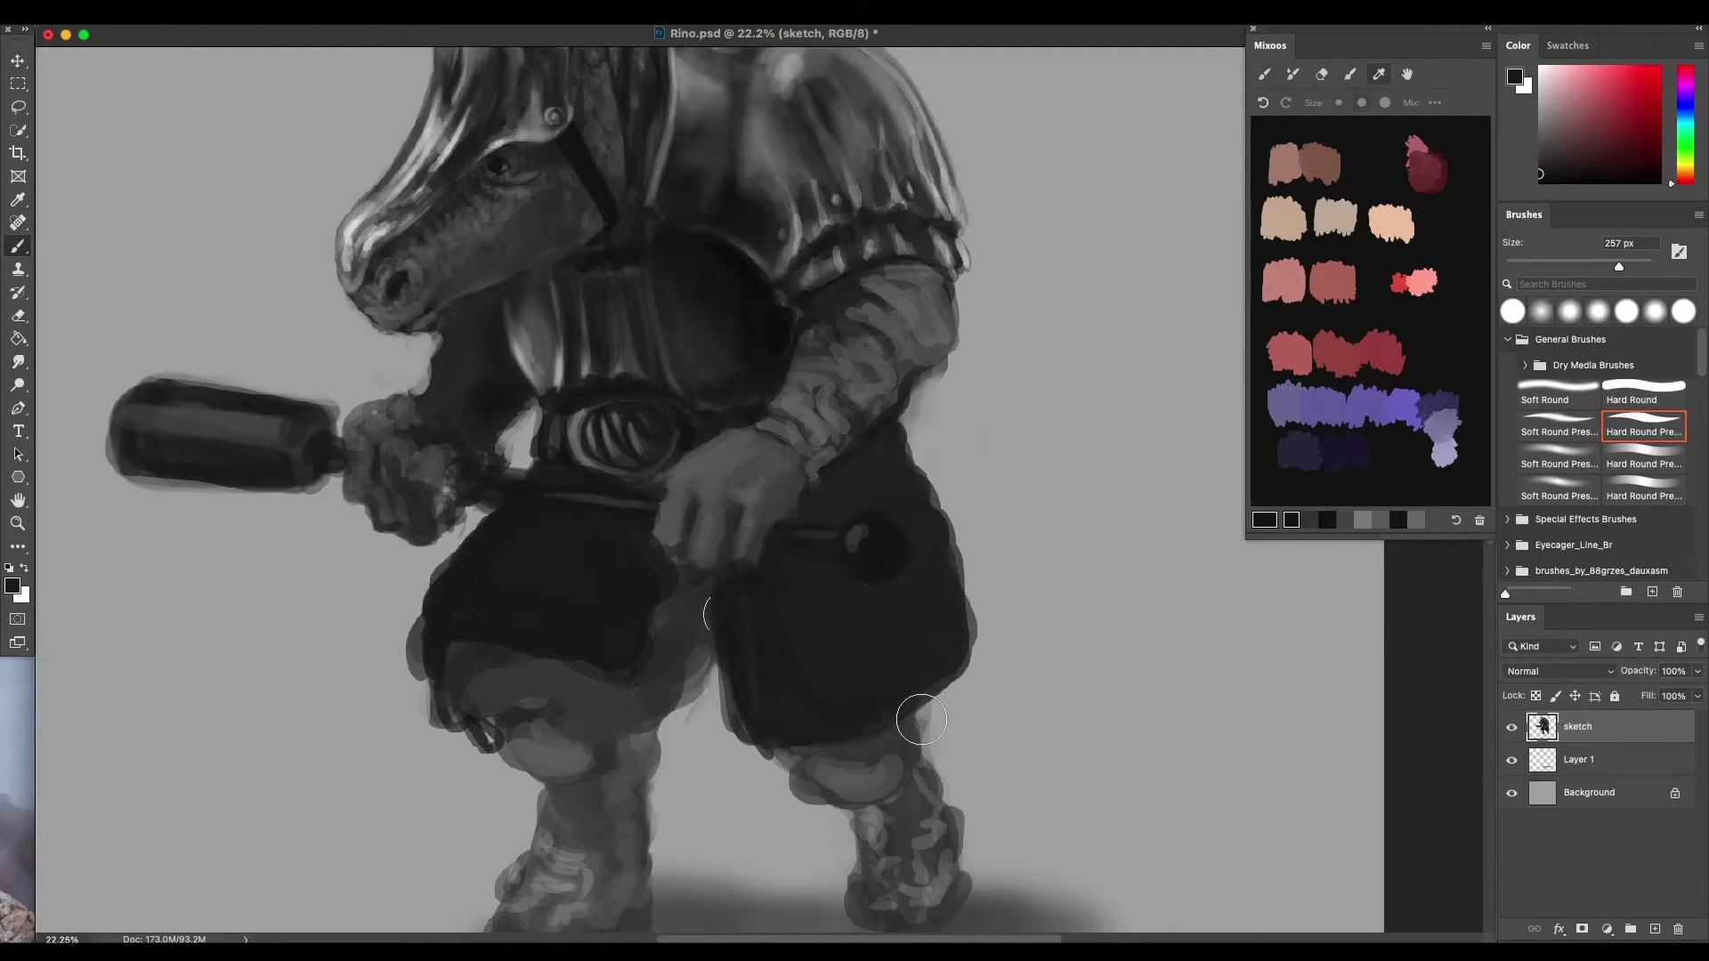
Extend the front trouser leg's outer hem in near-black, trim it with a 261 px eraser and repaint a rounded corner
{"action": "scroll", "coordinate": [997, 752], "scroll_direction": "down", "scroll_amount": 5}
{"action": "scroll", "coordinate": [996, 756], "scroll_direction": "up", "scroll_amount": 2}
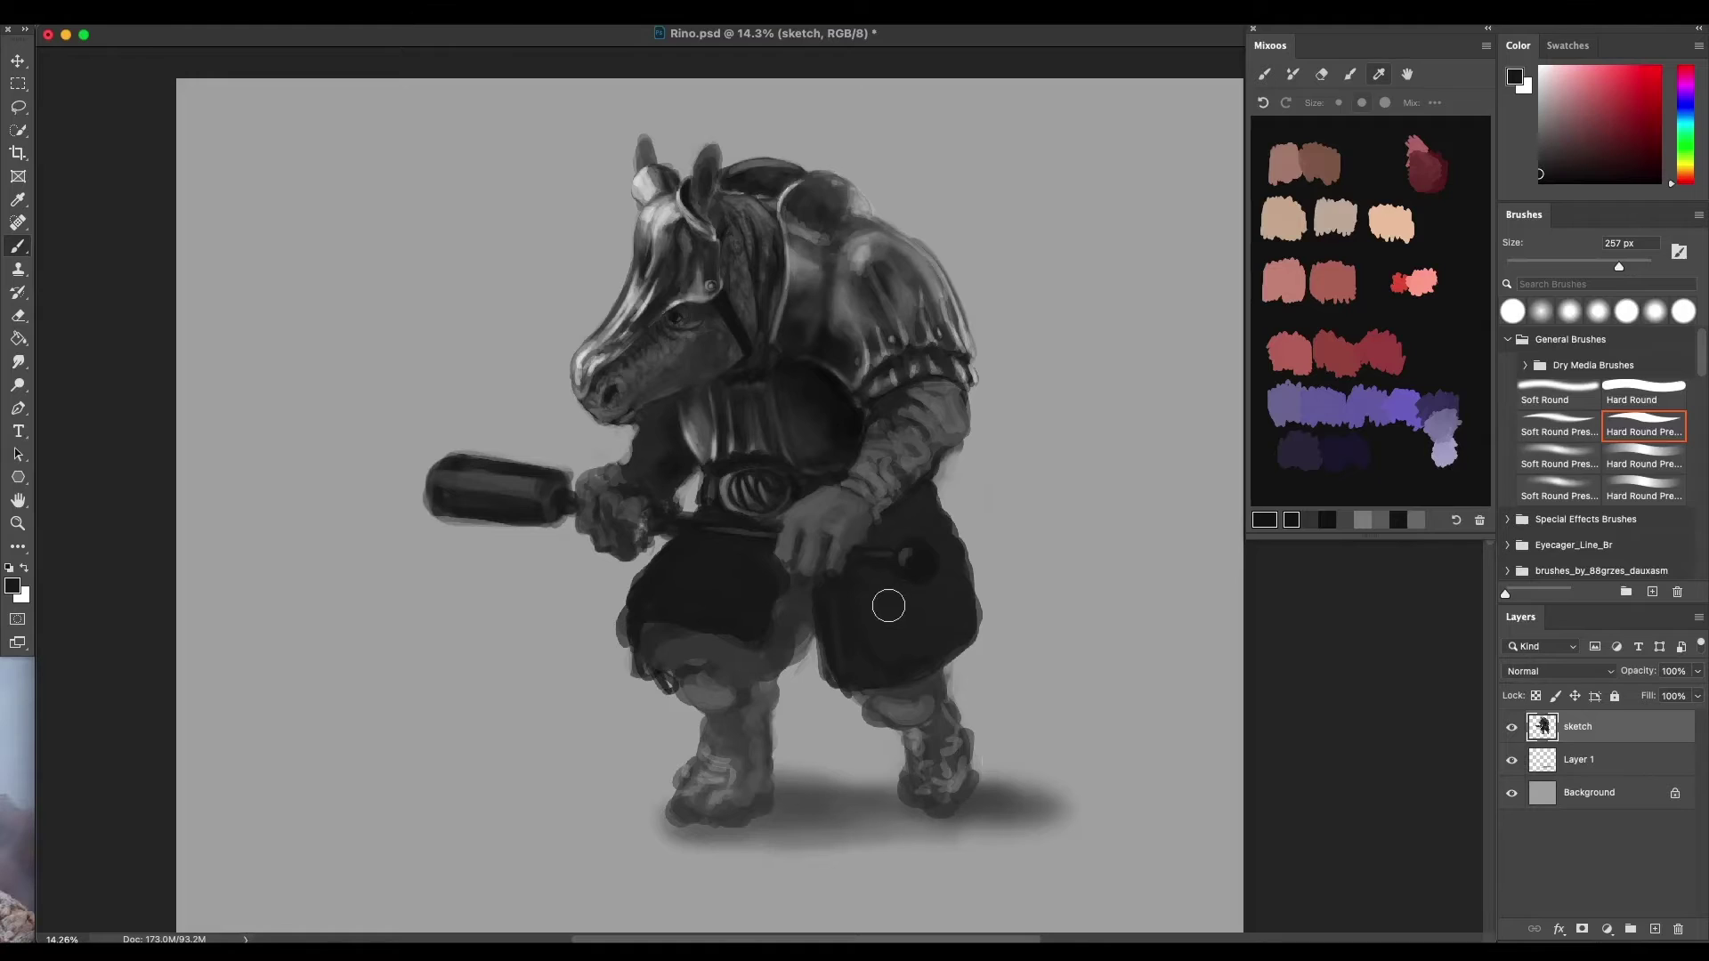
{"action": "scroll", "coordinate": [866, 595], "scroll_direction": "up", "scroll_amount": 2}
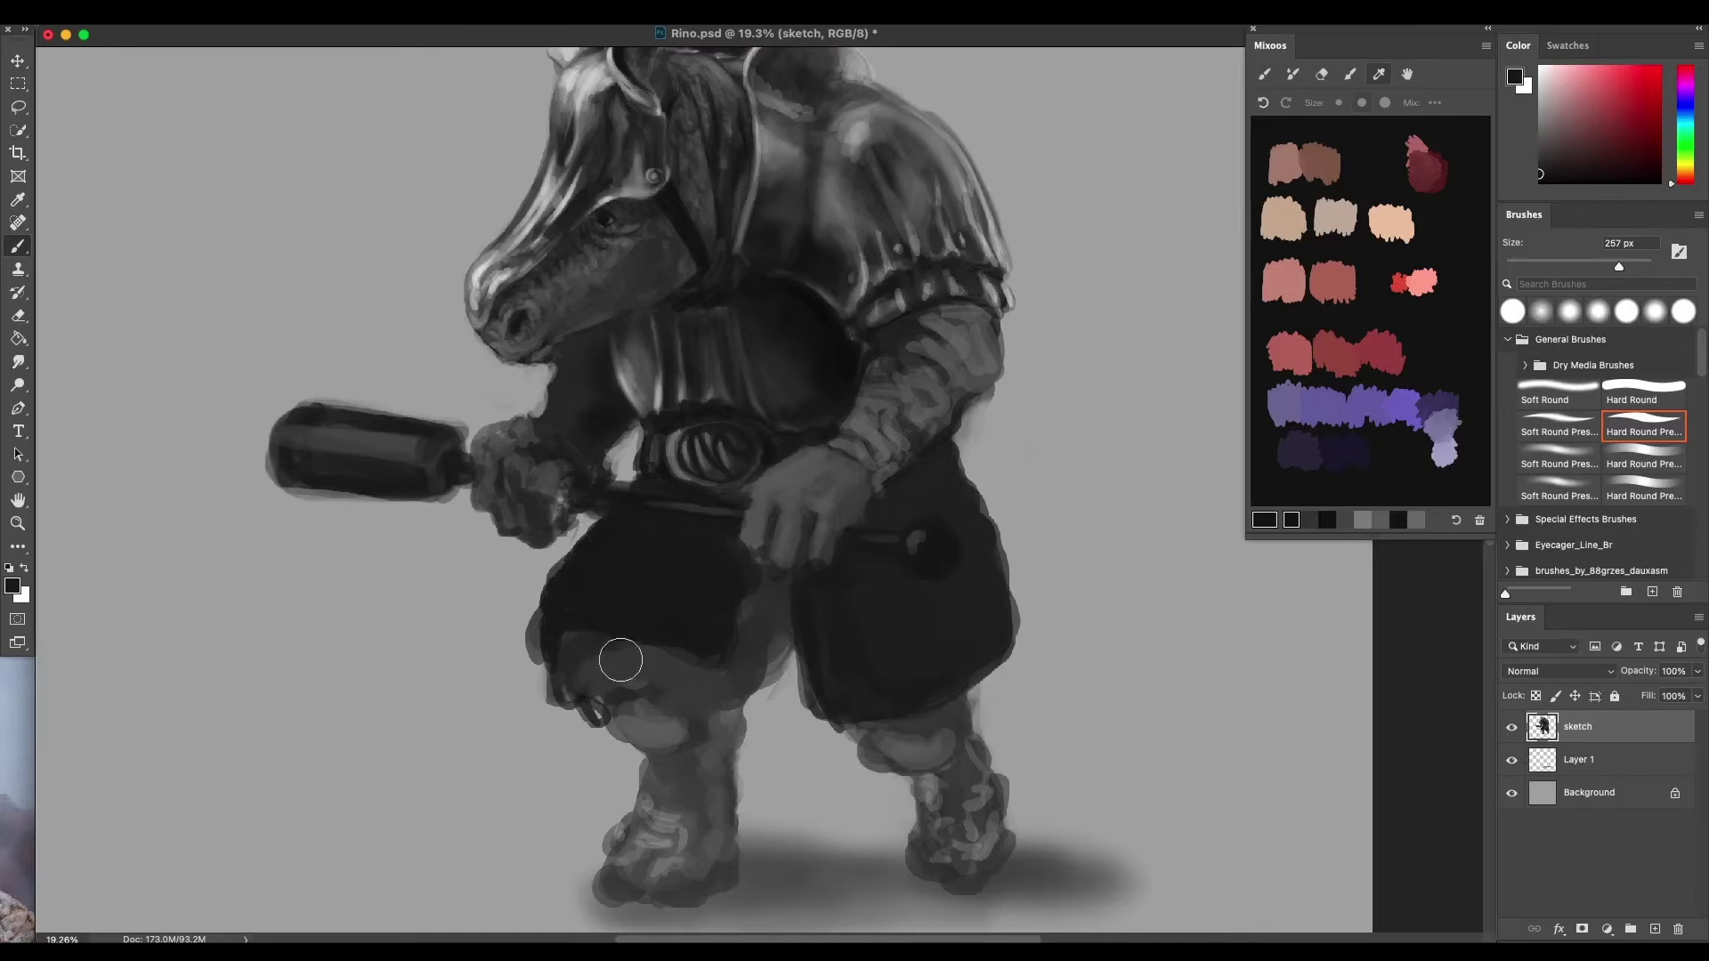
{"action": "mouse_move", "coordinate": [586, 663]}
{"action": "left_mouse_down"}
{"action": "mouse_move", "coordinate": [601, 732]}
{"action": "mouse_move", "coordinate": [559, 634]}
{"action": "mouse_move", "coordinate": [750, 721]}
{"action": "mouse_move", "coordinate": [636, 676]}
{"action": "mouse_move", "coordinate": [633, 727]}
{"action": "mouse_move", "coordinate": [578, 639]}
{"action": "mouse_move", "coordinate": [543, 624]}
{"action": "mouse_move", "coordinate": [552, 602]}
{"action": "mouse_move", "coordinate": [538, 668]}
{"action": "left_mouse_up"}
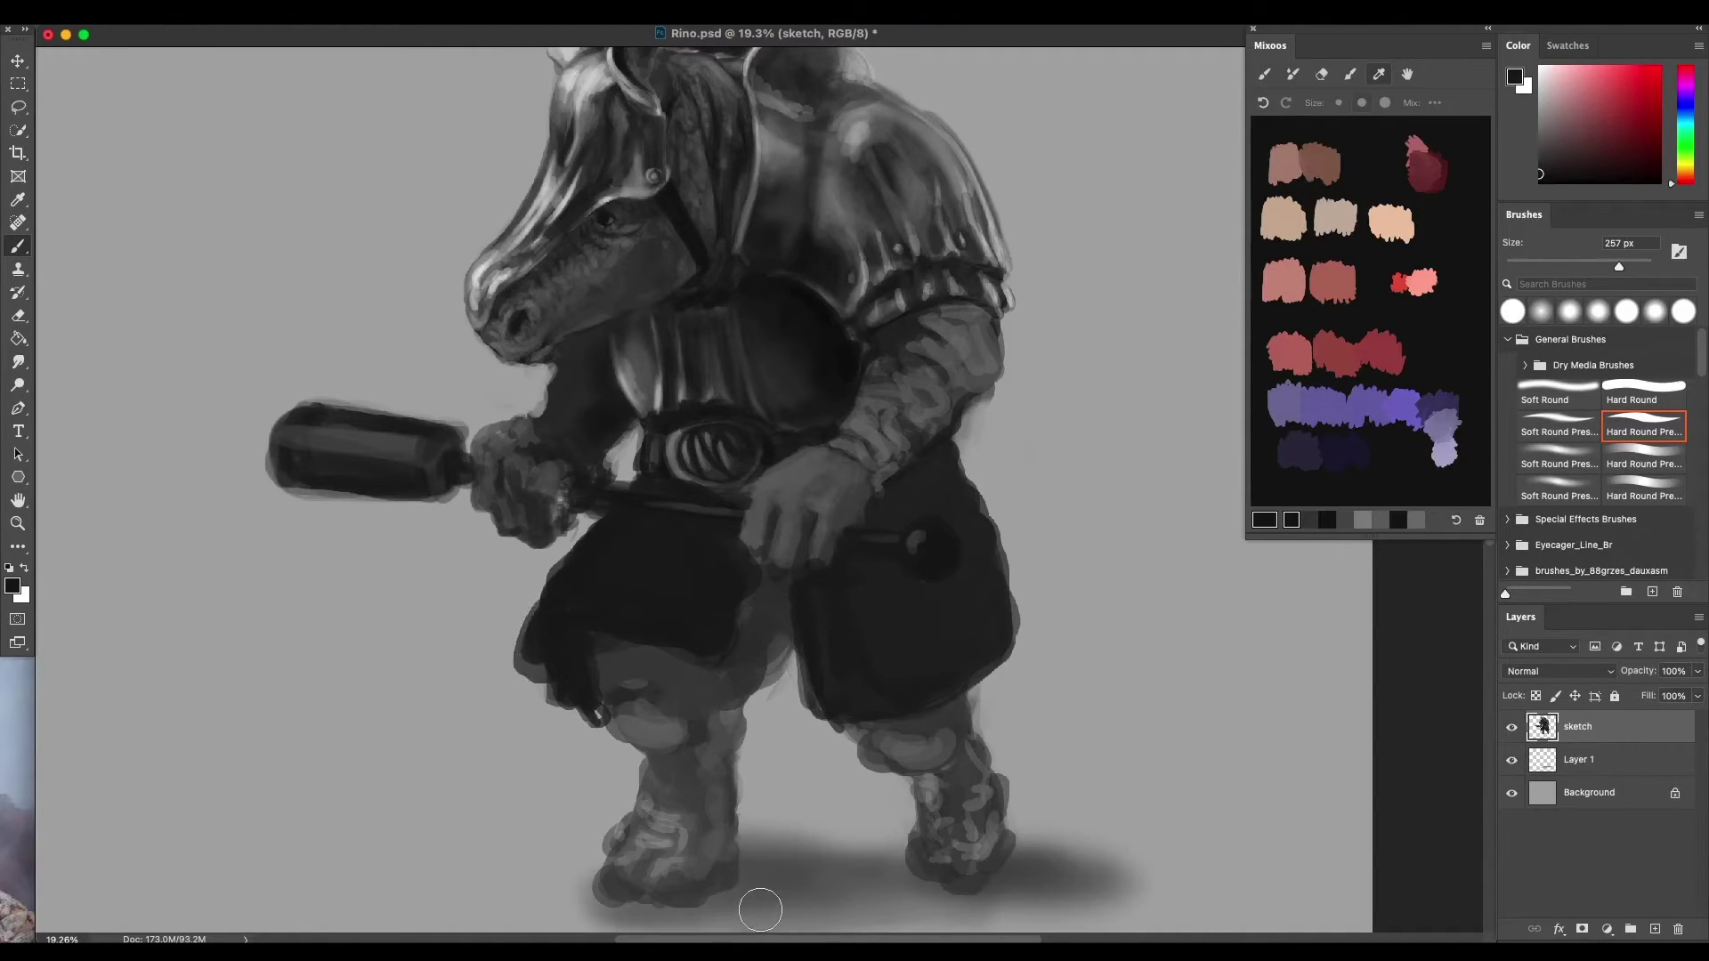
{"action": "key", "text": "e"}
{"action": "mouse_move", "coordinate": [578, 717]}
{"action": "left_mouse_down"}
{"action": "mouse_move", "coordinate": [539, 682]}
{"action": "mouse_move", "coordinate": [598, 730]}
{"action": "mouse_move", "coordinate": [542, 693]}
{"action": "mouse_move", "coordinate": [518, 602]}
{"action": "mouse_move", "coordinate": [530, 686]}
{"action": "mouse_move", "coordinate": [526, 646]}
{"action": "mouse_move", "coordinate": [579, 706]}
{"action": "mouse_move", "coordinate": [567, 660]}
{"action": "mouse_move", "coordinate": [589, 716]}
{"action": "mouse_move", "coordinate": [583, 691]}
{"action": "mouse_move", "coordinate": [545, 654]}
{"action": "left_mouse_up"}
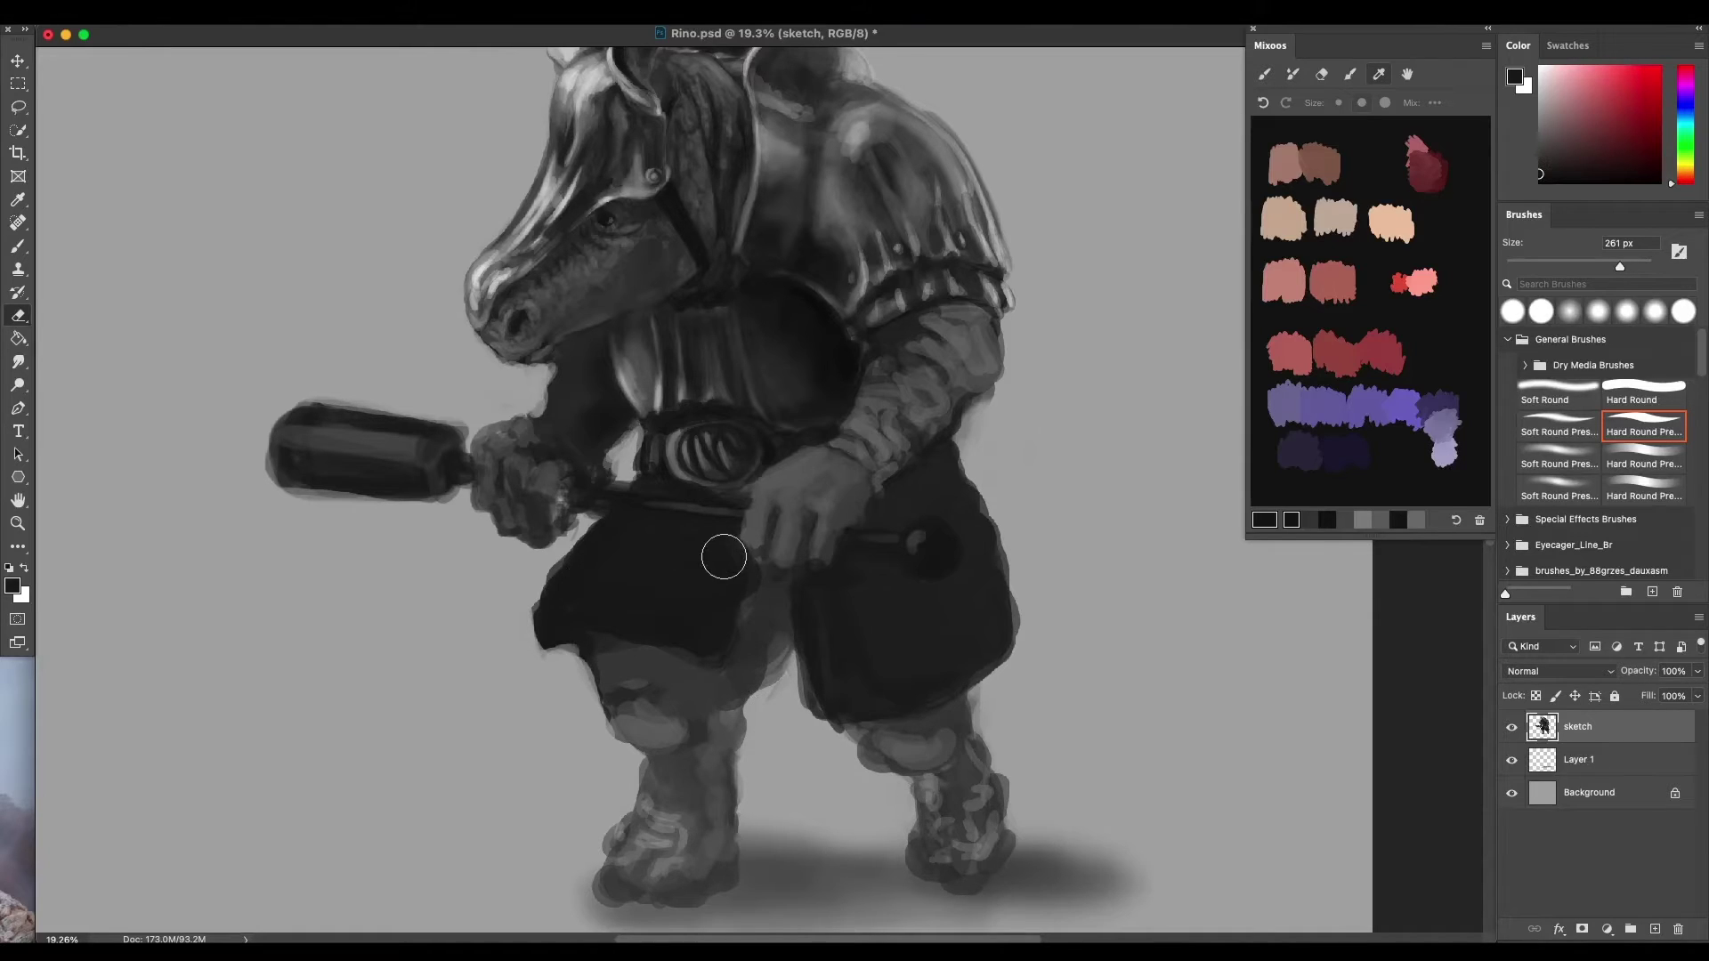
{"action": "key", "text": "b"}
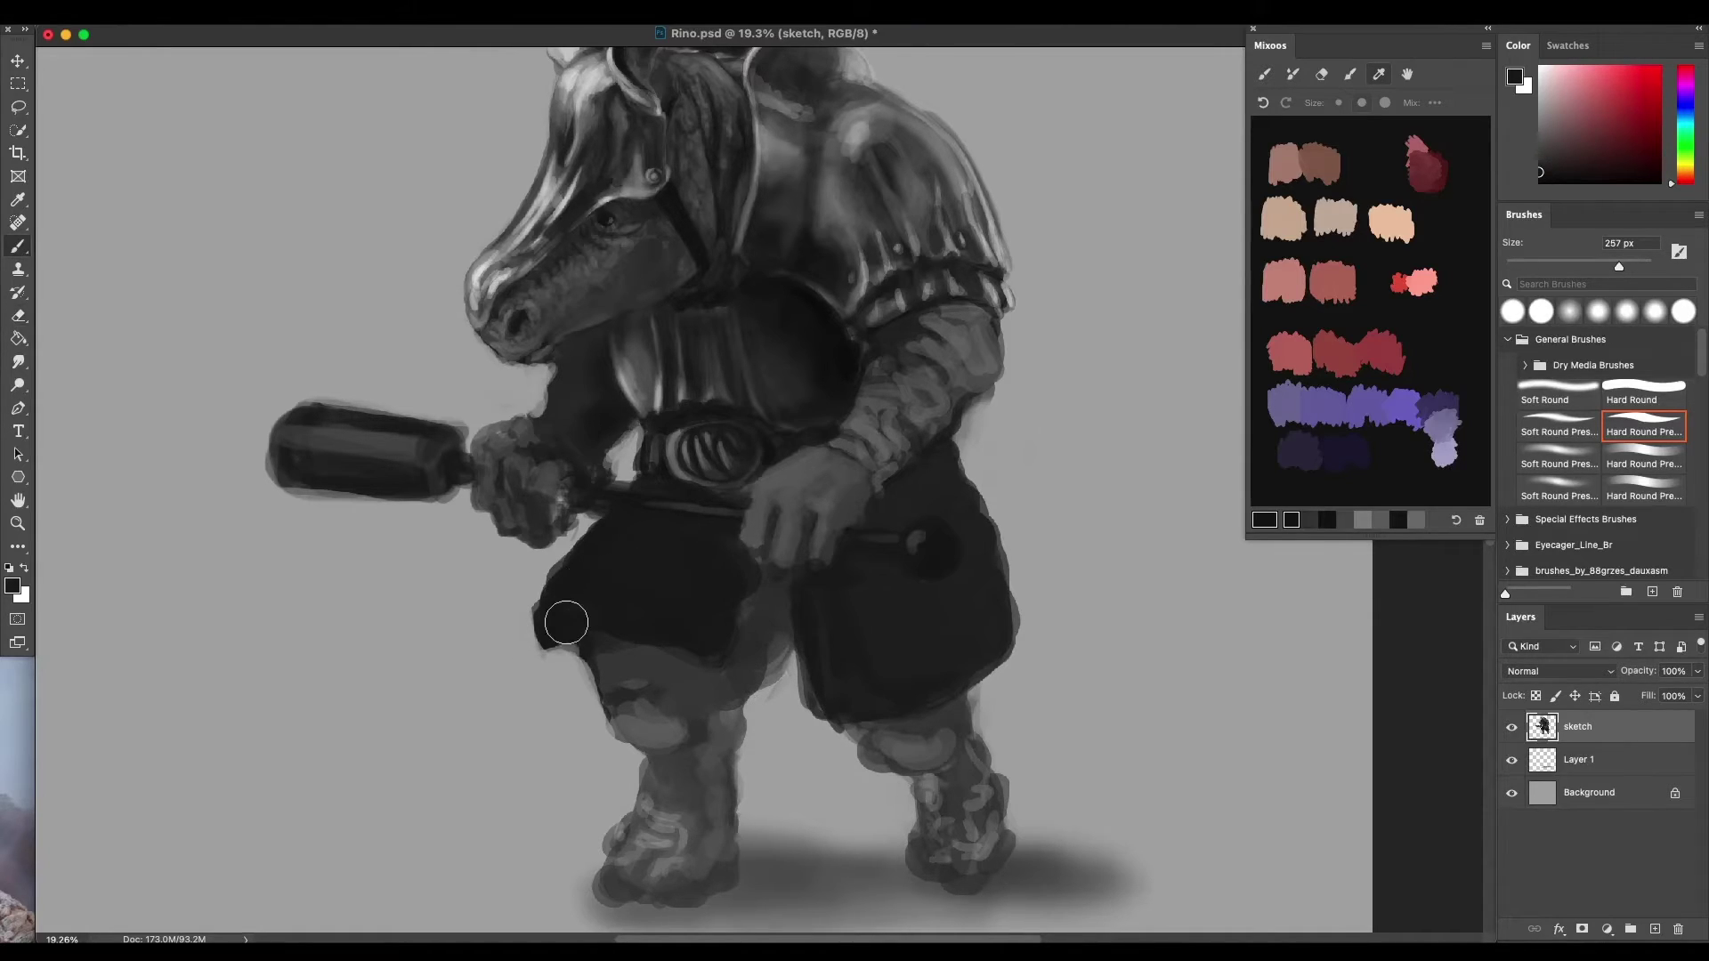
{"action": "mouse_move", "coordinate": [560, 622]}
{"action": "left_mouse_down"}
{"action": "mouse_move", "coordinate": [549, 652]}
{"action": "mouse_move", "coordinate": [565, 629]}
{"action": "mouse_move", "coordinate": [565, 649]}
{"action": "mouse_move", "coordinate": [592, 637]}
{"action": "left_mouse_up"}
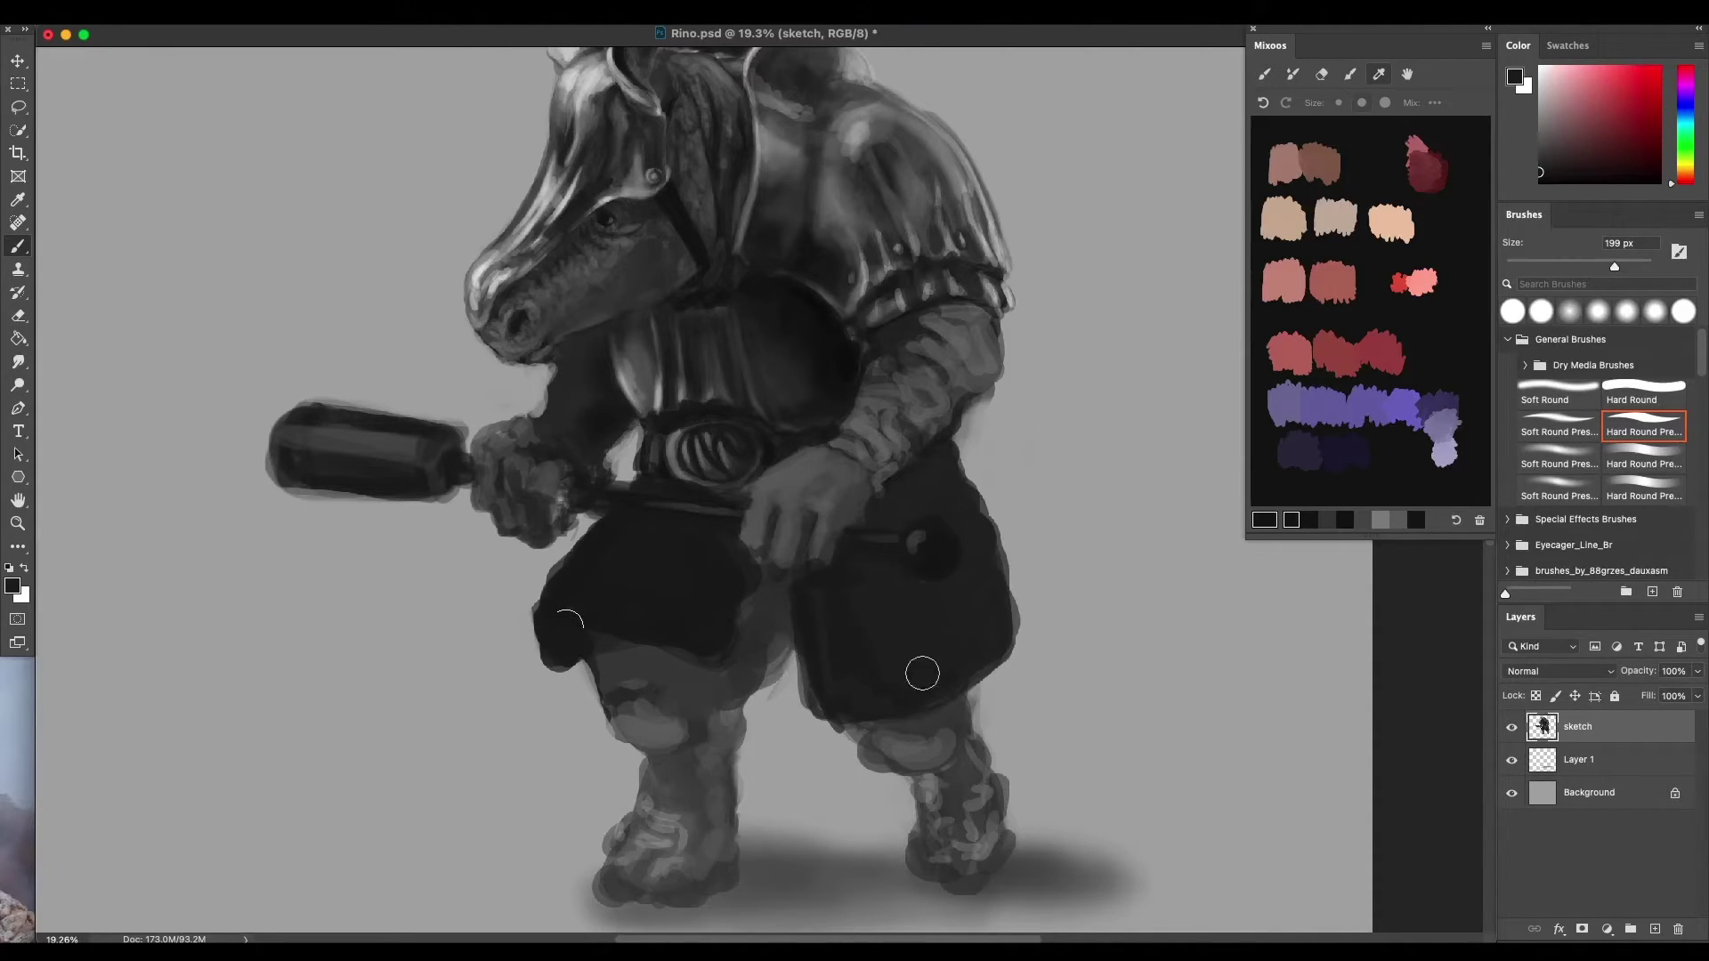
Darken the crotch, the front leg below the hem and the rear trouser hem with near-black at 199 px
{"action": "left_click_drag", "start_coordinate": [903, 708], "coordinate": [877, 689]}
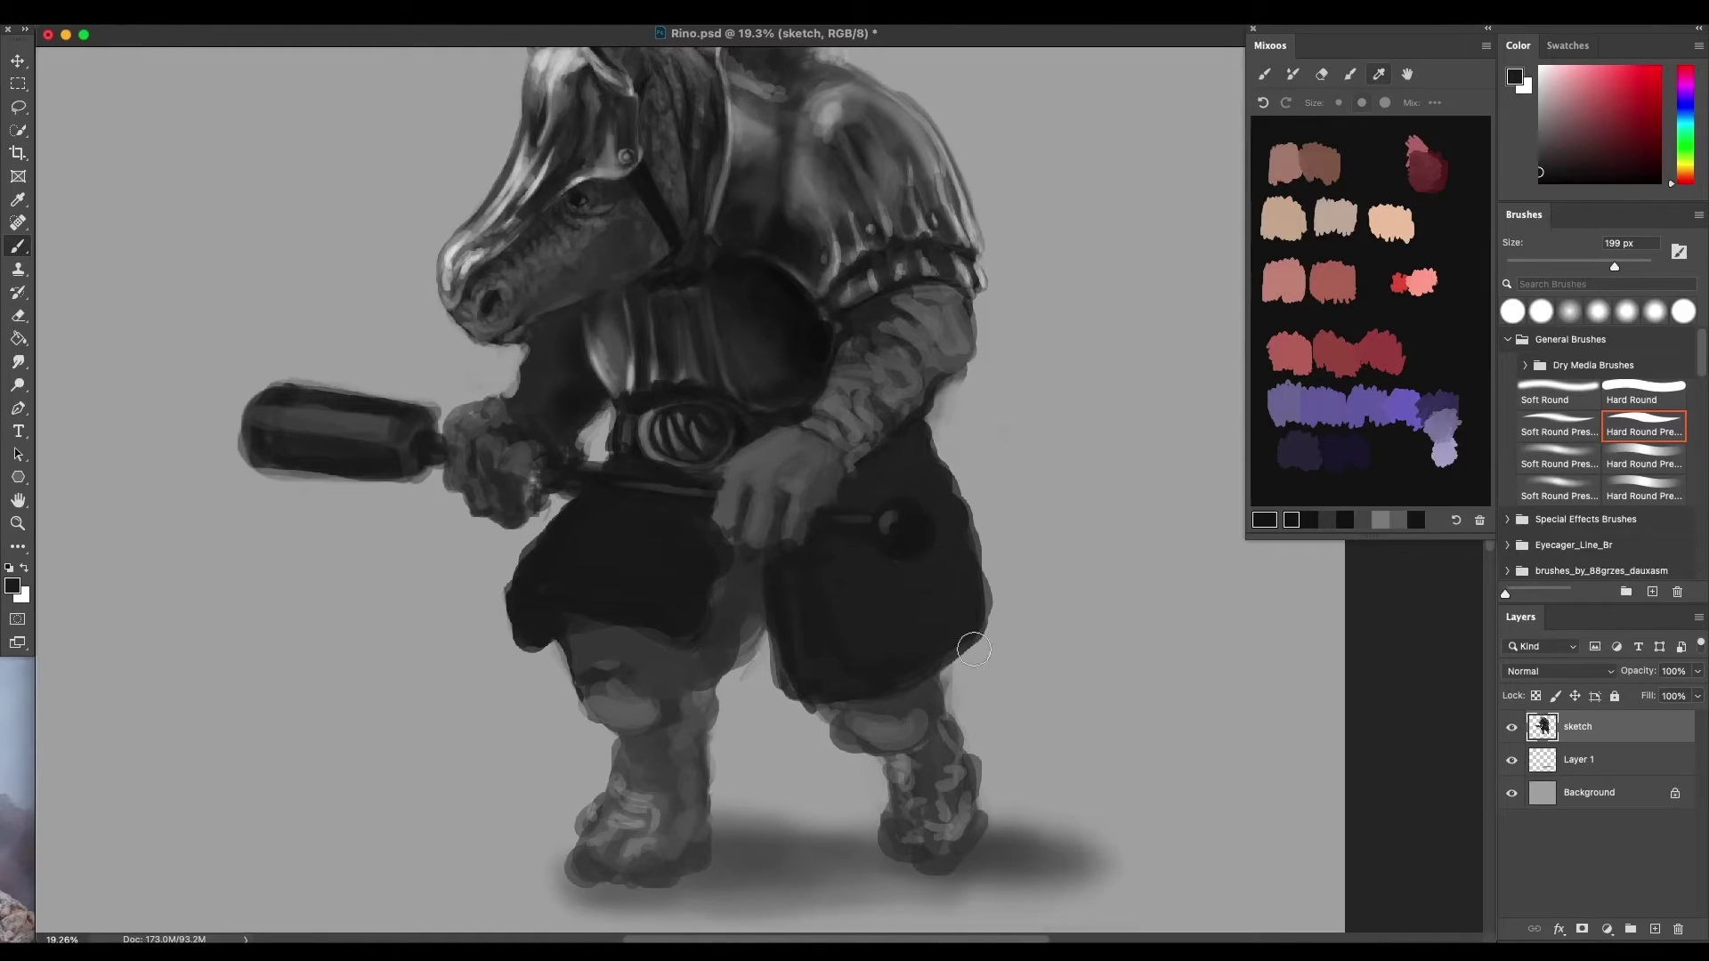
{"action": "mouse_move", "coordinate": [573, 632]}
{"action": "left_mouse_down"}
{"action": "mouse_move", "coordinate": [663, 641]}
{"action": "mouse_move", "coordinate": [616, 648]}
{"action": "mouse_move", "coordinate": [672, 674]}
{"action": "mouse_move", "coordinate": [711, 657]}
{"action": "mouse_move", "coordinate": [733, 589]}
{"action": "mouse_move", "coordinate": [751, 587]}
{"action": "mouse_move", "coordinate": [756, 623]}
{"action": "mouse_move", "coordinate": [748, 577]}
{"action": "left_mouse_up"}
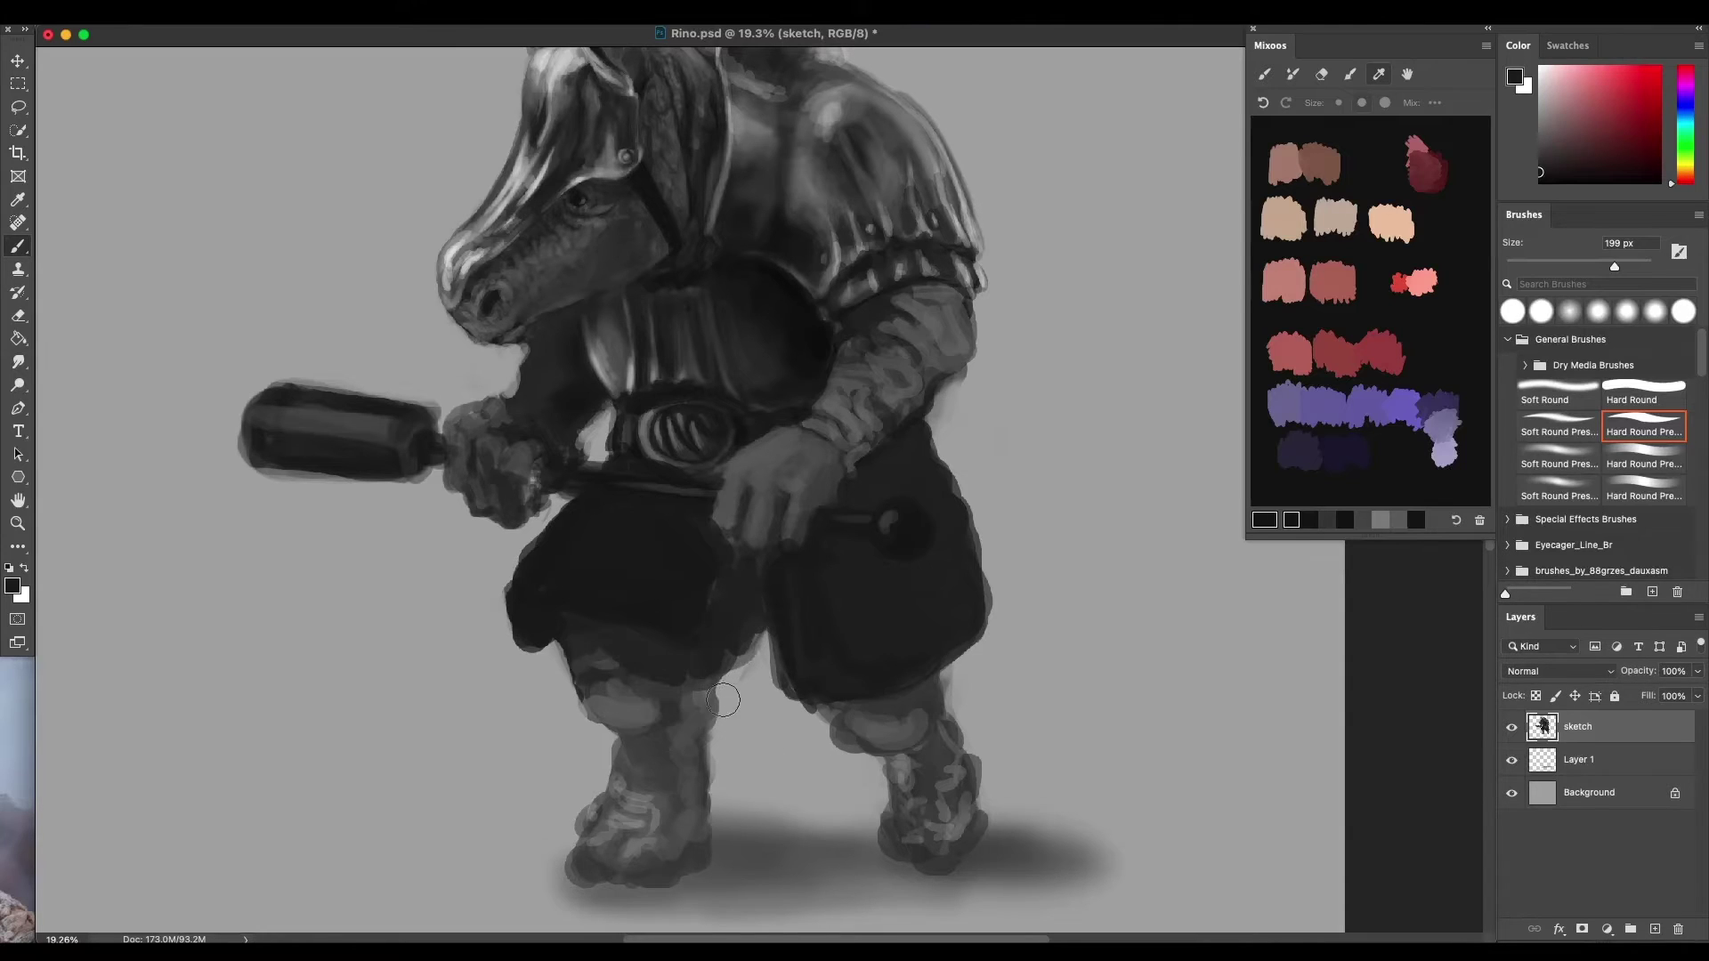
{"action": "mouse_move", "coordinate": [715, 701]}
{"action": "left_mouse_down"}
{"action": "mouse_move", "coordinate": [698, 688]}
{"action": "mouse_move", "coordinate": [702, 636]}
{"action": "mouse_move", "coordinate": [743, 627]}
{"action": "left_mouse_up"}
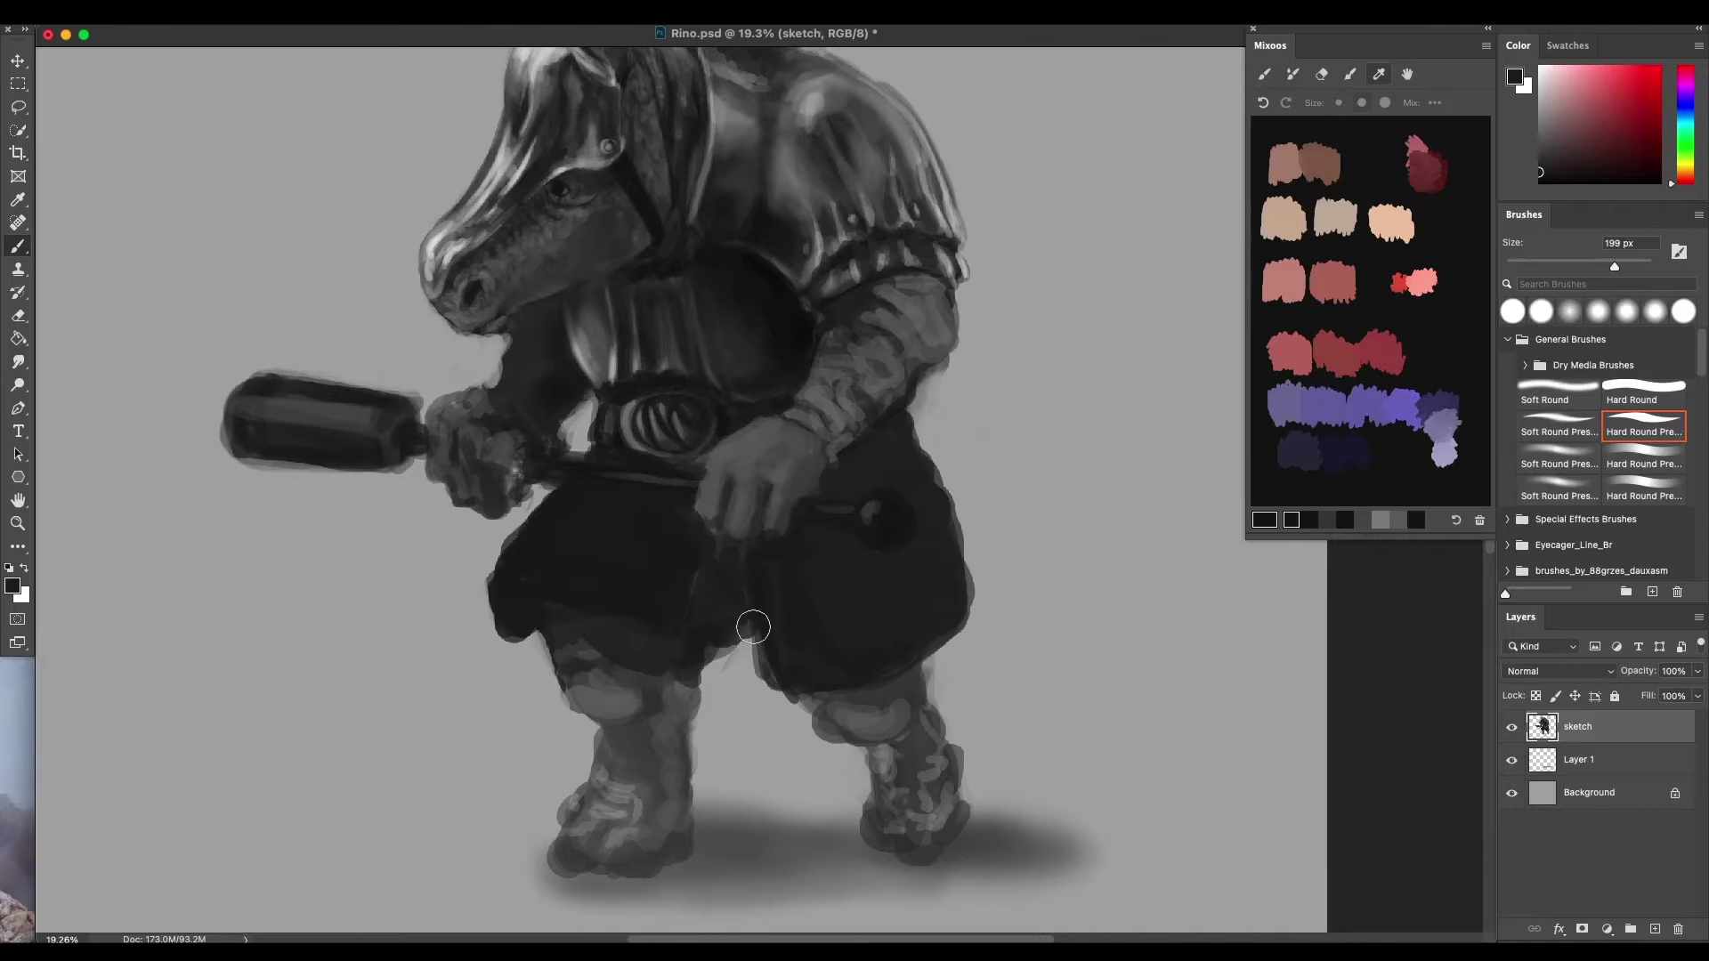
{"action": "mouse_move", "coordinate": [806, 691]}
{"action": "left_mouse_down"}
{"action": "mouse_move", "coordinate": [921, 697]}
{"action": "mouse_move", "coordinate": [823, 721]}
{"action": "mouse_move", "coordinate": [905, 686]}
{"action": "mouse_move", "coordinate": [804, 703]}
{"action": "mouse_move", "coordinate": [911, 680]}
{"action": "mouse_move", "coordinate": [979, 606]}
{"action": "mouse_move", "coordinate": [864, 689]}
{"action": "mouse_move", "coordinate": [890, 687]}
{"action": "mouse_move", "coordinate": [916, 670]}
{"action": "mouse_move", "coordinate": [811, 695]}
{"action": "mouse_move", "coordinate": [921, 670]}
{"action": "mouse_move", "coordinate": [810, 709]}
{"action": "mouse_move", "coordinate": [764, 675]}
{"action": "mouse_move", "coordinate": [737, 616]}
{"action": "left_mouse_up"}
{"action": "mouse_move", "coordinate": [881, 667]}
{"action": "left_mouse_down"}
{"action": "mouse_move", "coordinate": [916, 630]}
{"action": "mouse_move", "coordinate": [945, 649]}
{"action": "left_mouse_up"}
Switch to the 261 px eraser and examine the figure's silhouette around the trousers, legs and feet
{"action": "scroll", "coordinate": [944, 649], "scroll_direction": "down", "scroll_amount": 5}
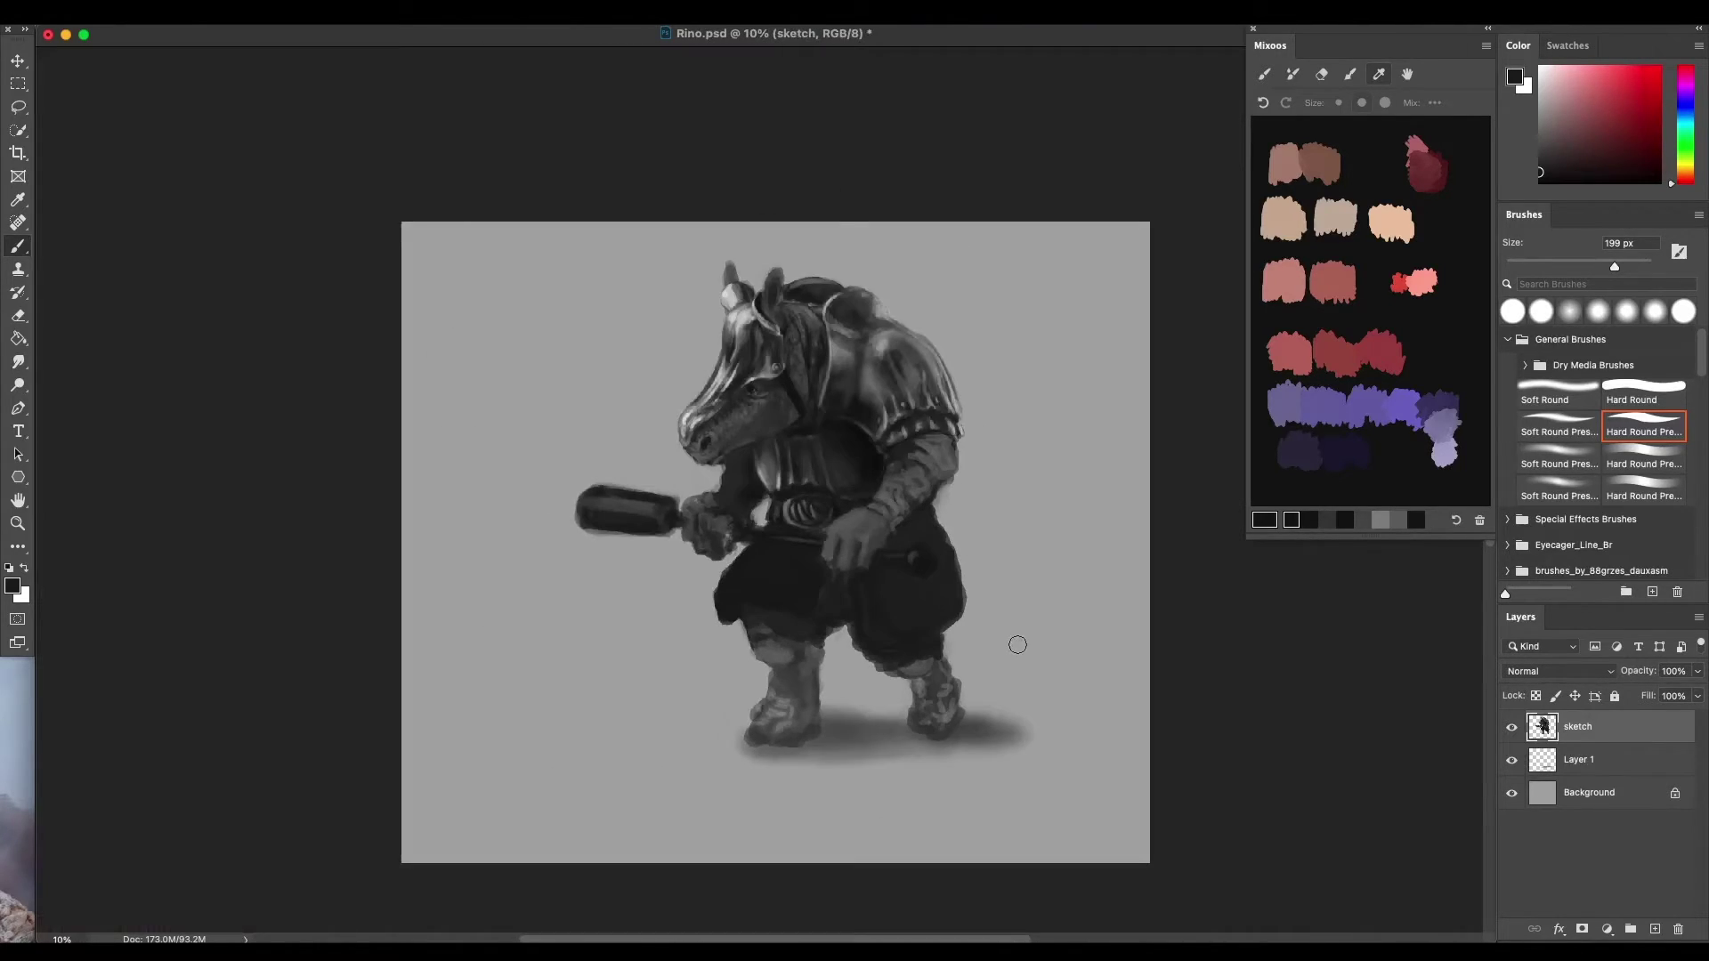
{"action": "scroll", "coordinate": [1017, 645], "scroll_direction": "up", "scroll_amount": 2}
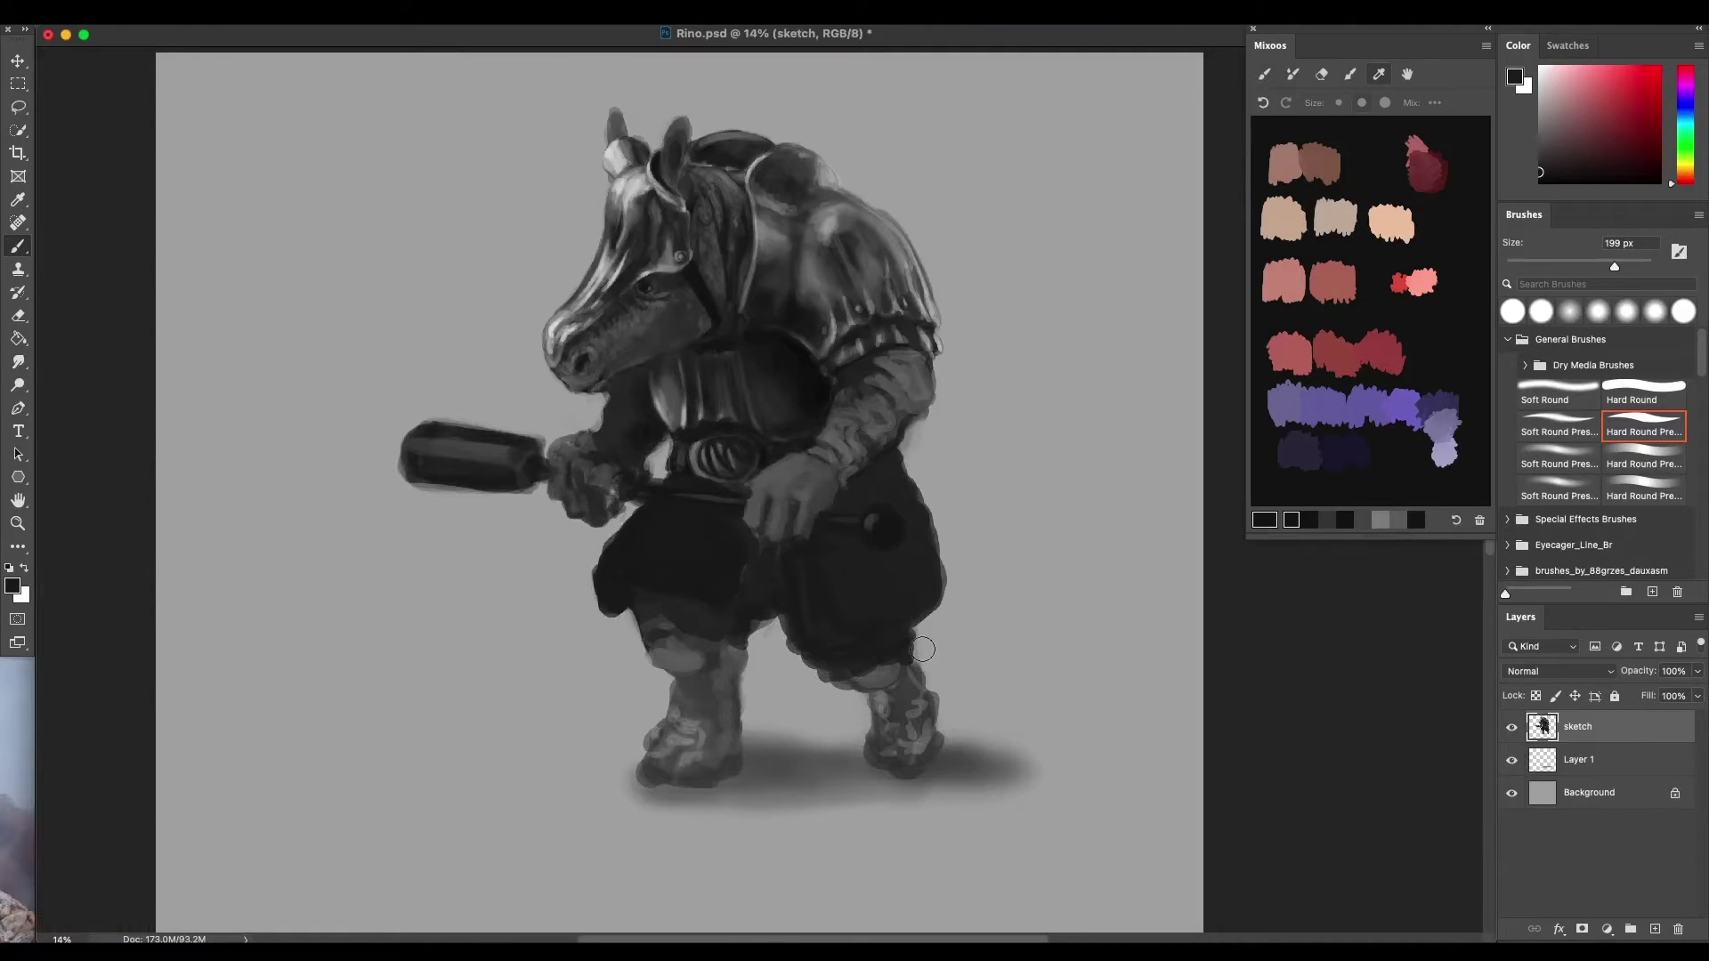
{"action": "key", "text": "e"}
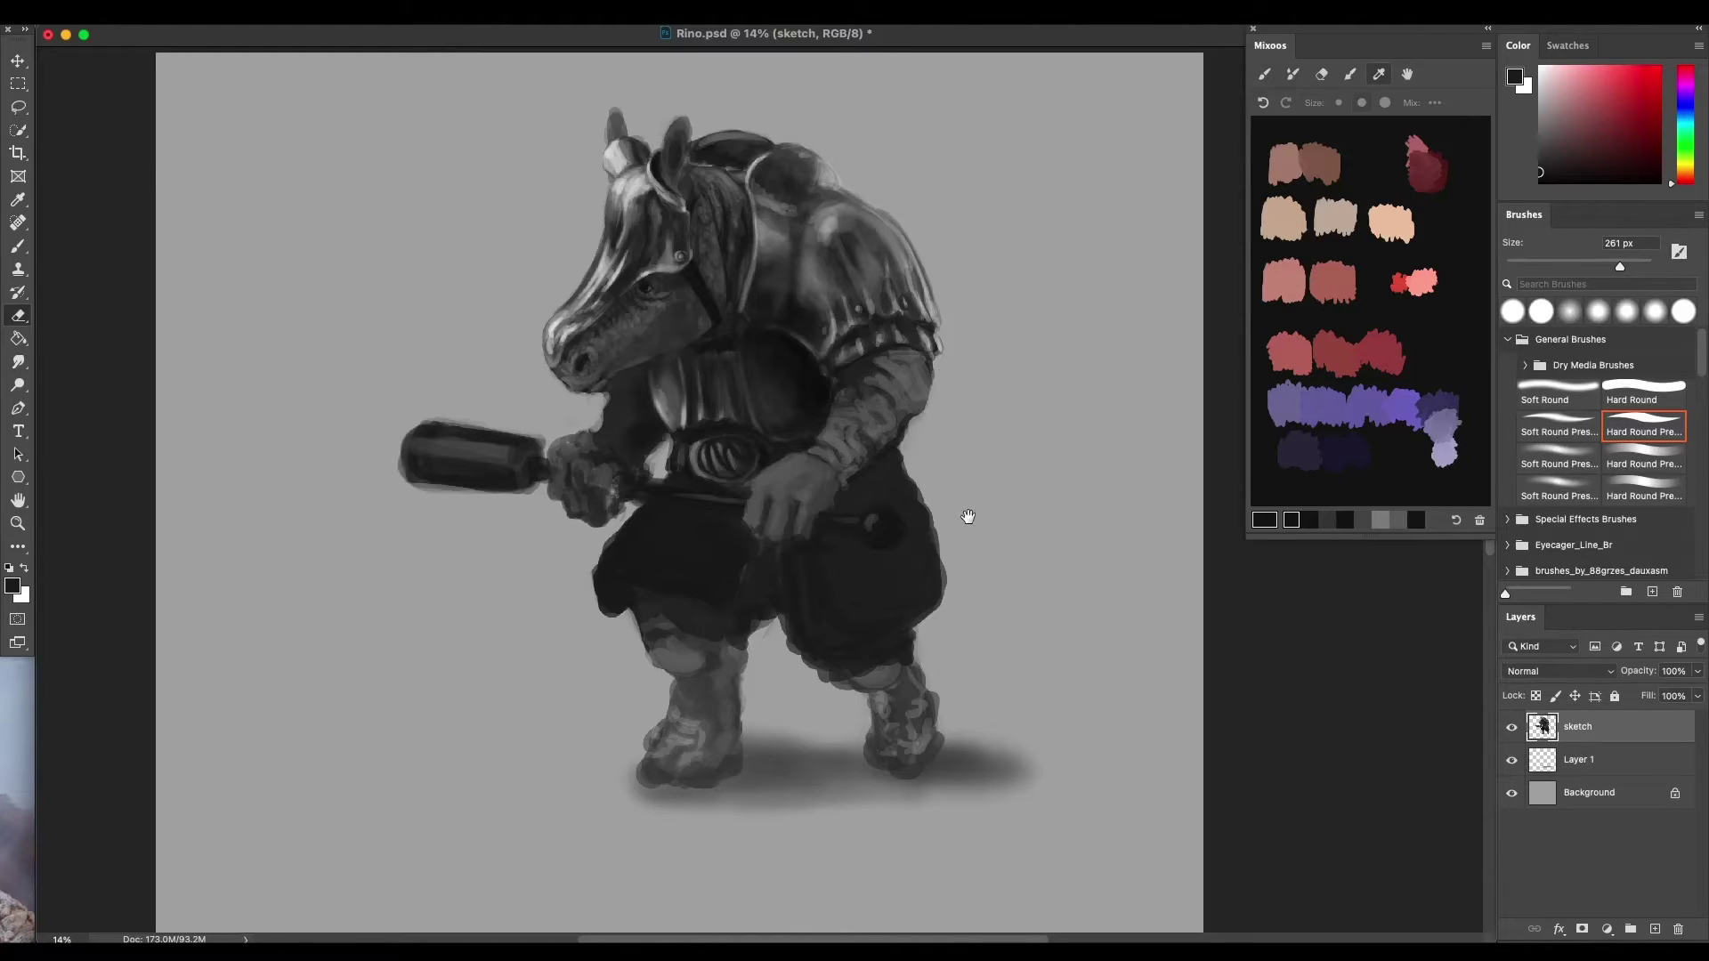
{"action": "left_click_drag", "start_coordinate": [1021, 456], "coordinate": [1000, 450]}
{"action": "scroll", "coordinate": [1010, 698], "scroll_direction": "down", "scroll_amount": 2}
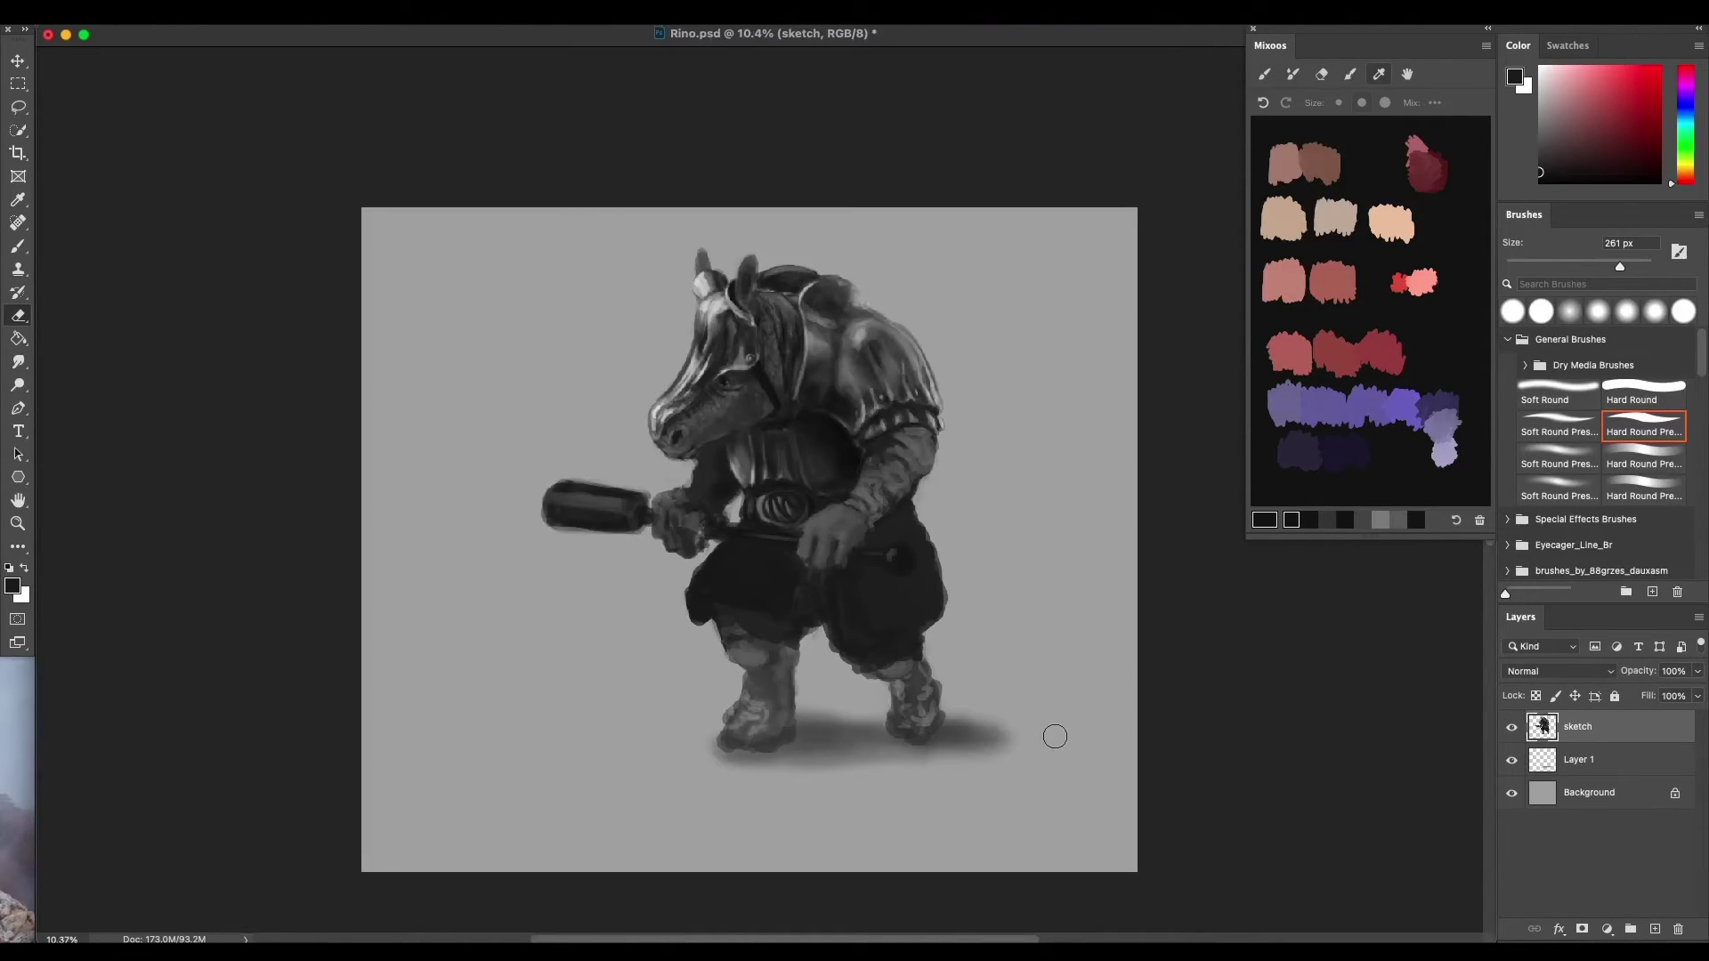
{"action": "scroll", "coordinate": [1054, 736], "scroll_direction": "up", "scroll_amount": 4}
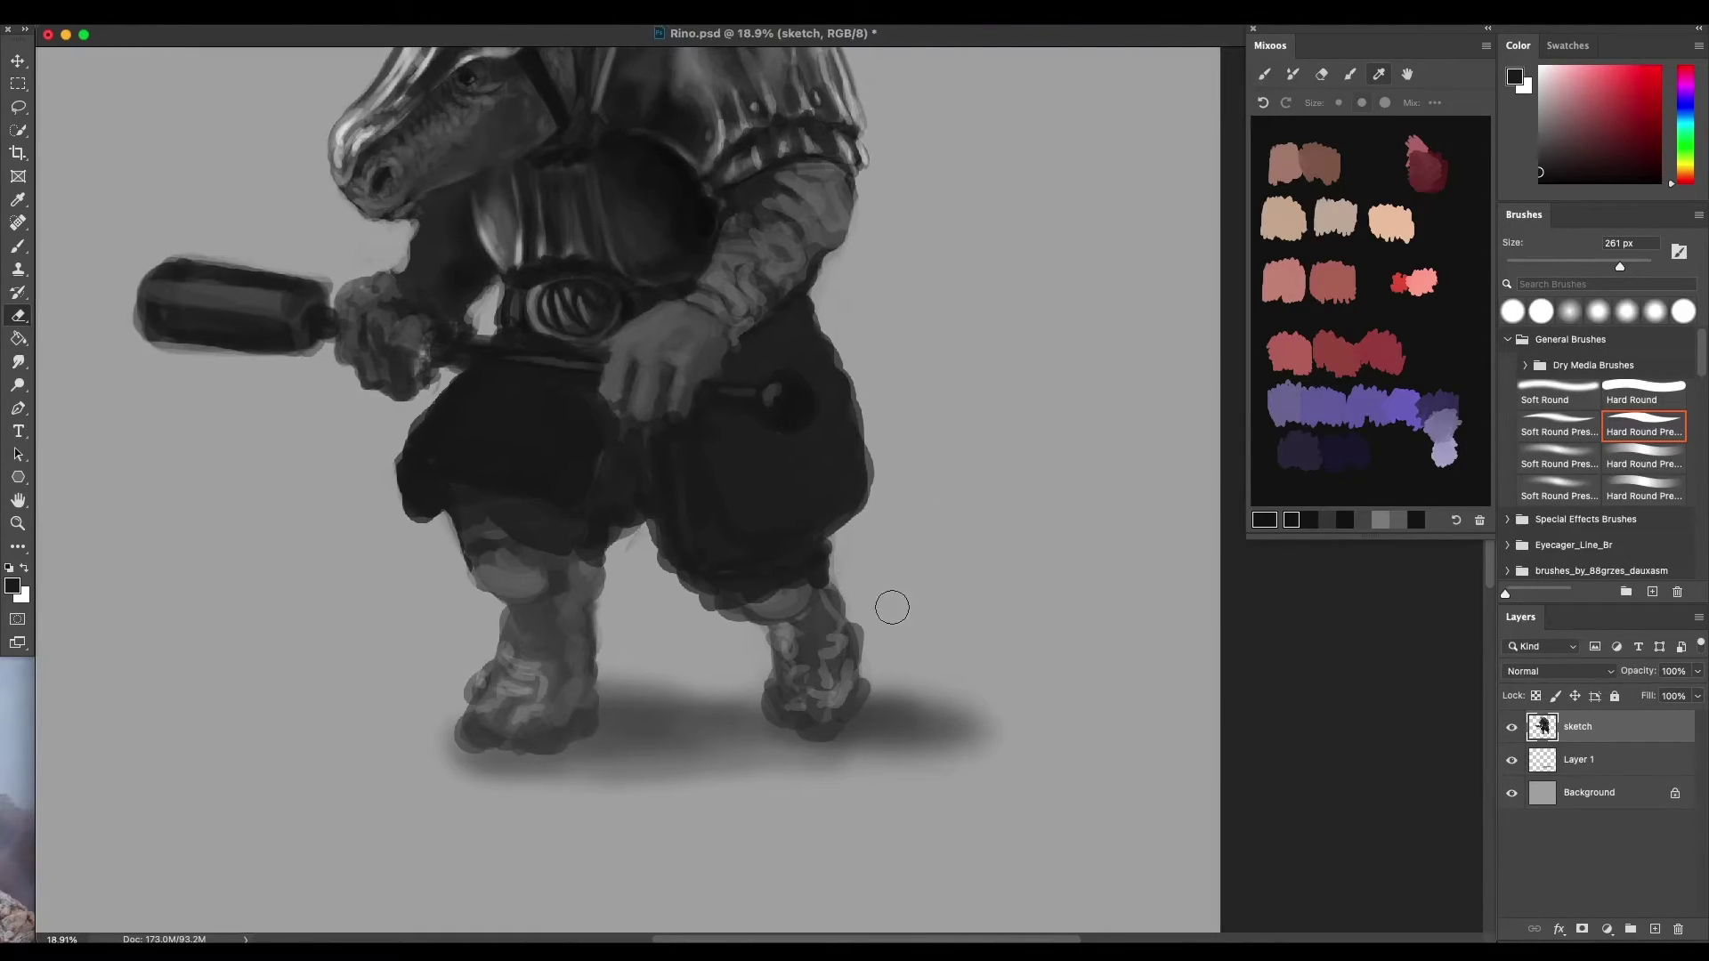
{"action": "scroll", "coordinate": [892, 607], "scroll_direction": "down", "scroll_amount": 3}
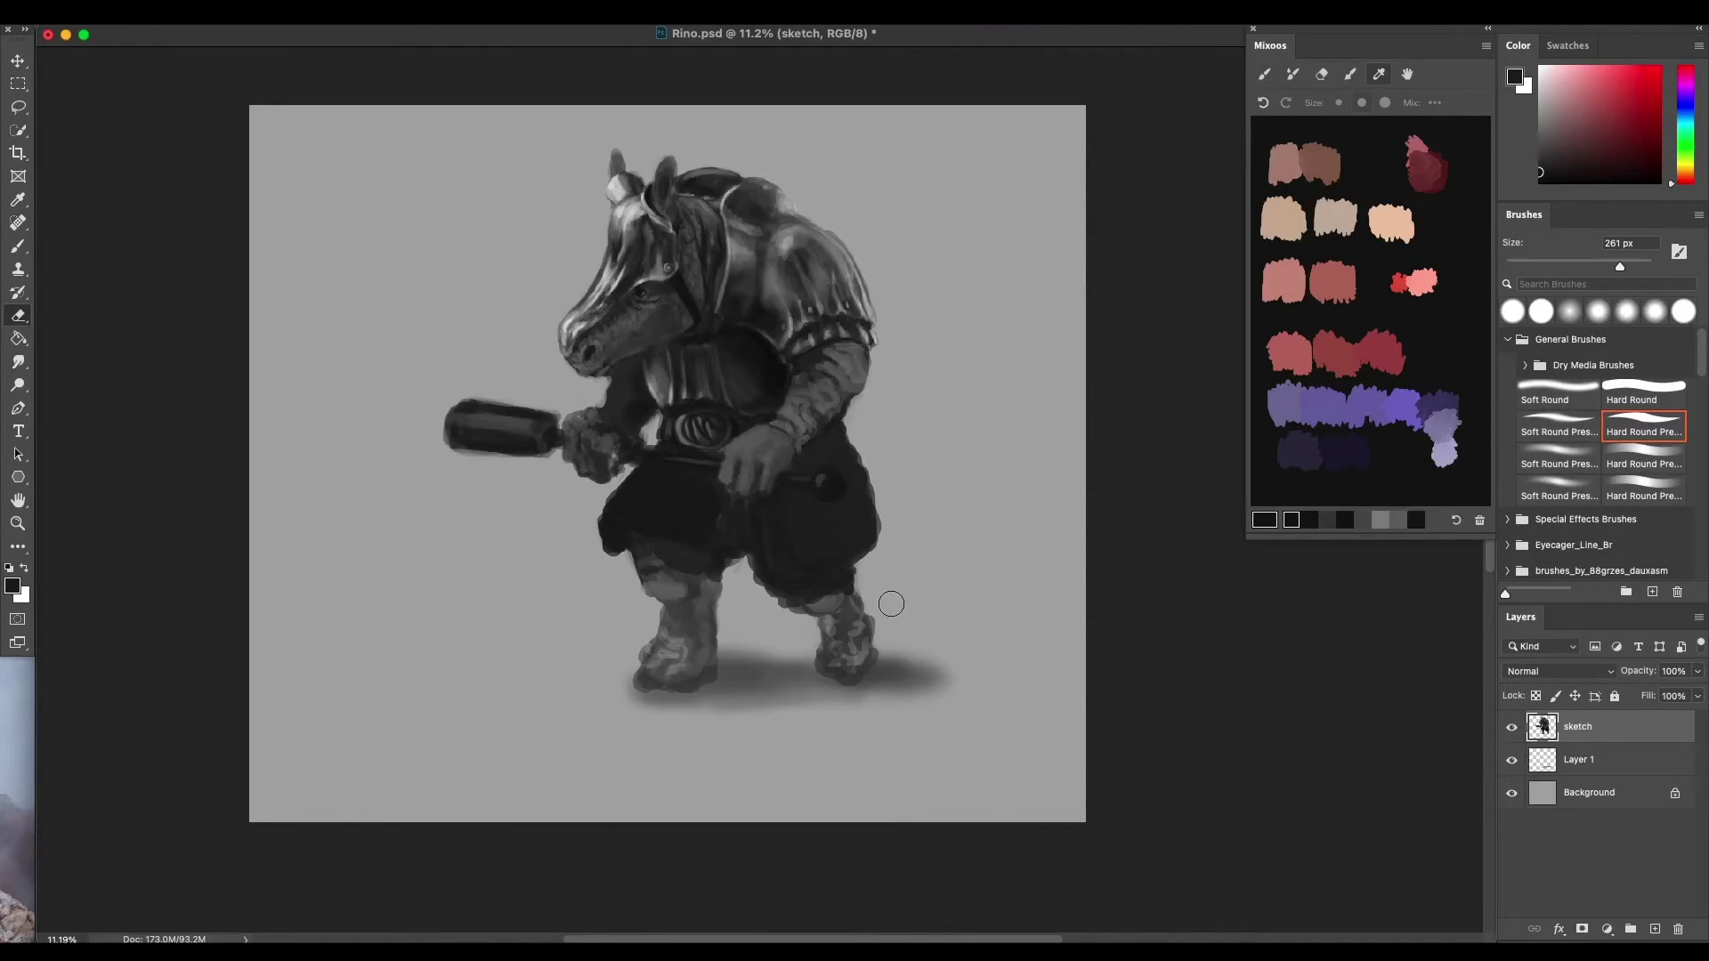
{"action": "left_click_drag", "start_coordinate": [847, 605], "coordinate": [834, 580]}
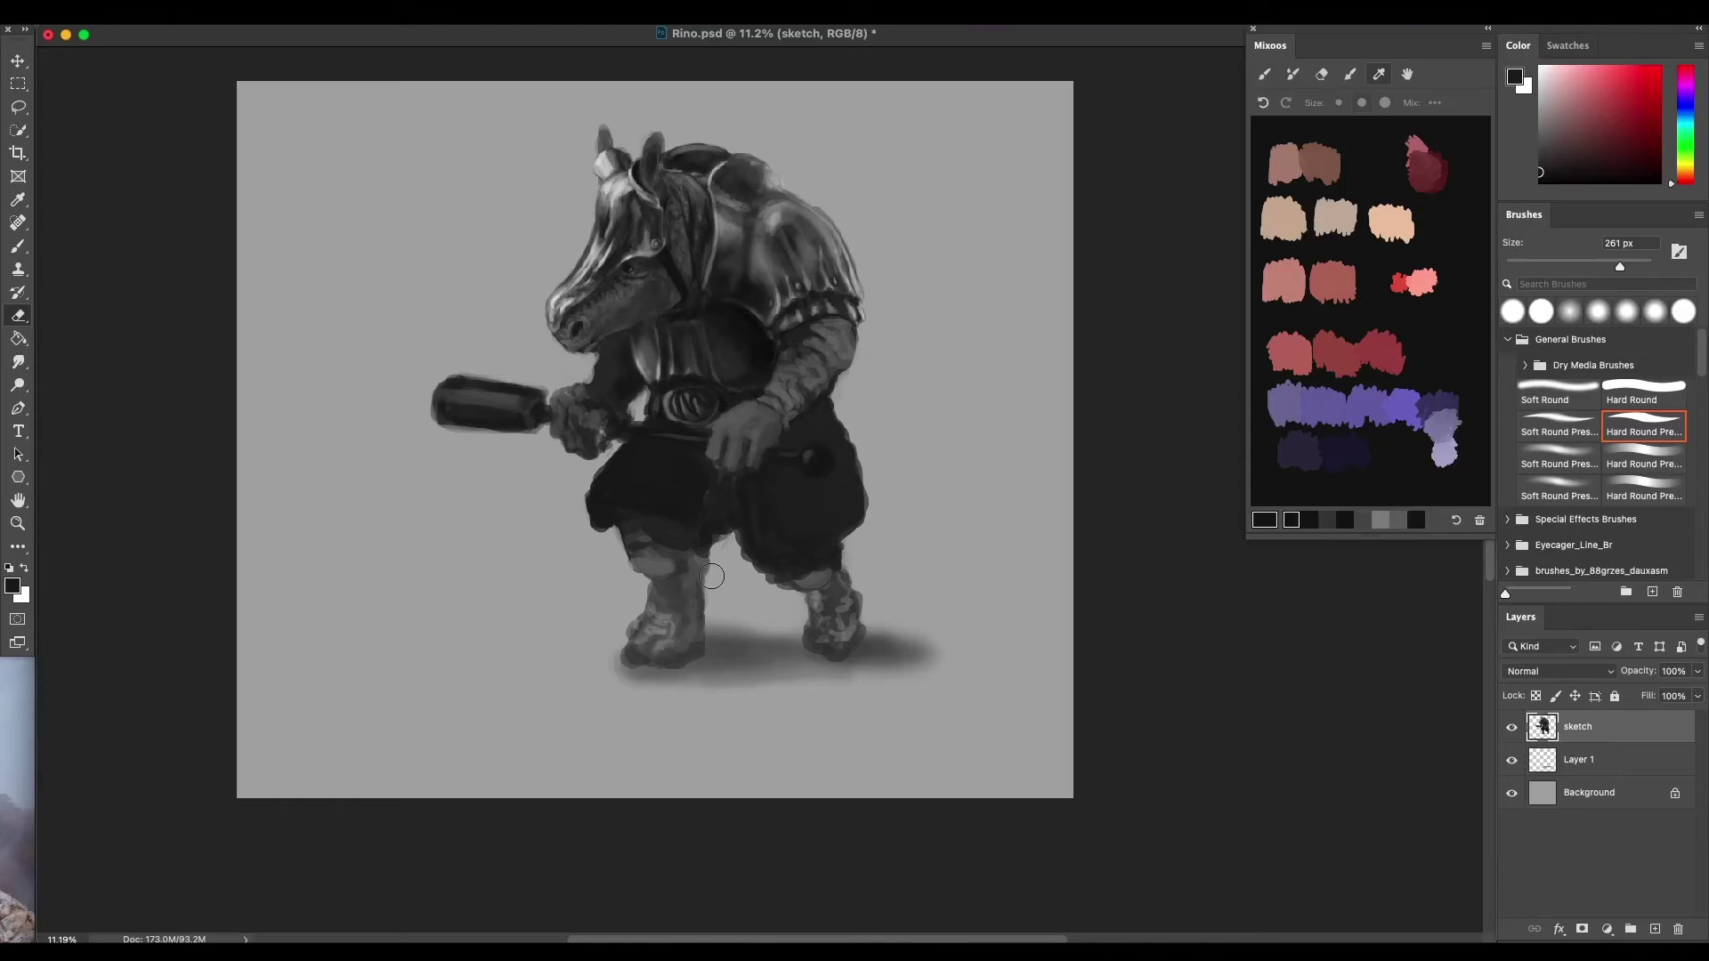
Paint dark-grey vertical panels over the front trouser leg at 199 px, using a tone sampled from the trousers
{"action": "scroll", "coordinate": [741, 502], "scroll_direction": "up", "scroll_amount": 2}
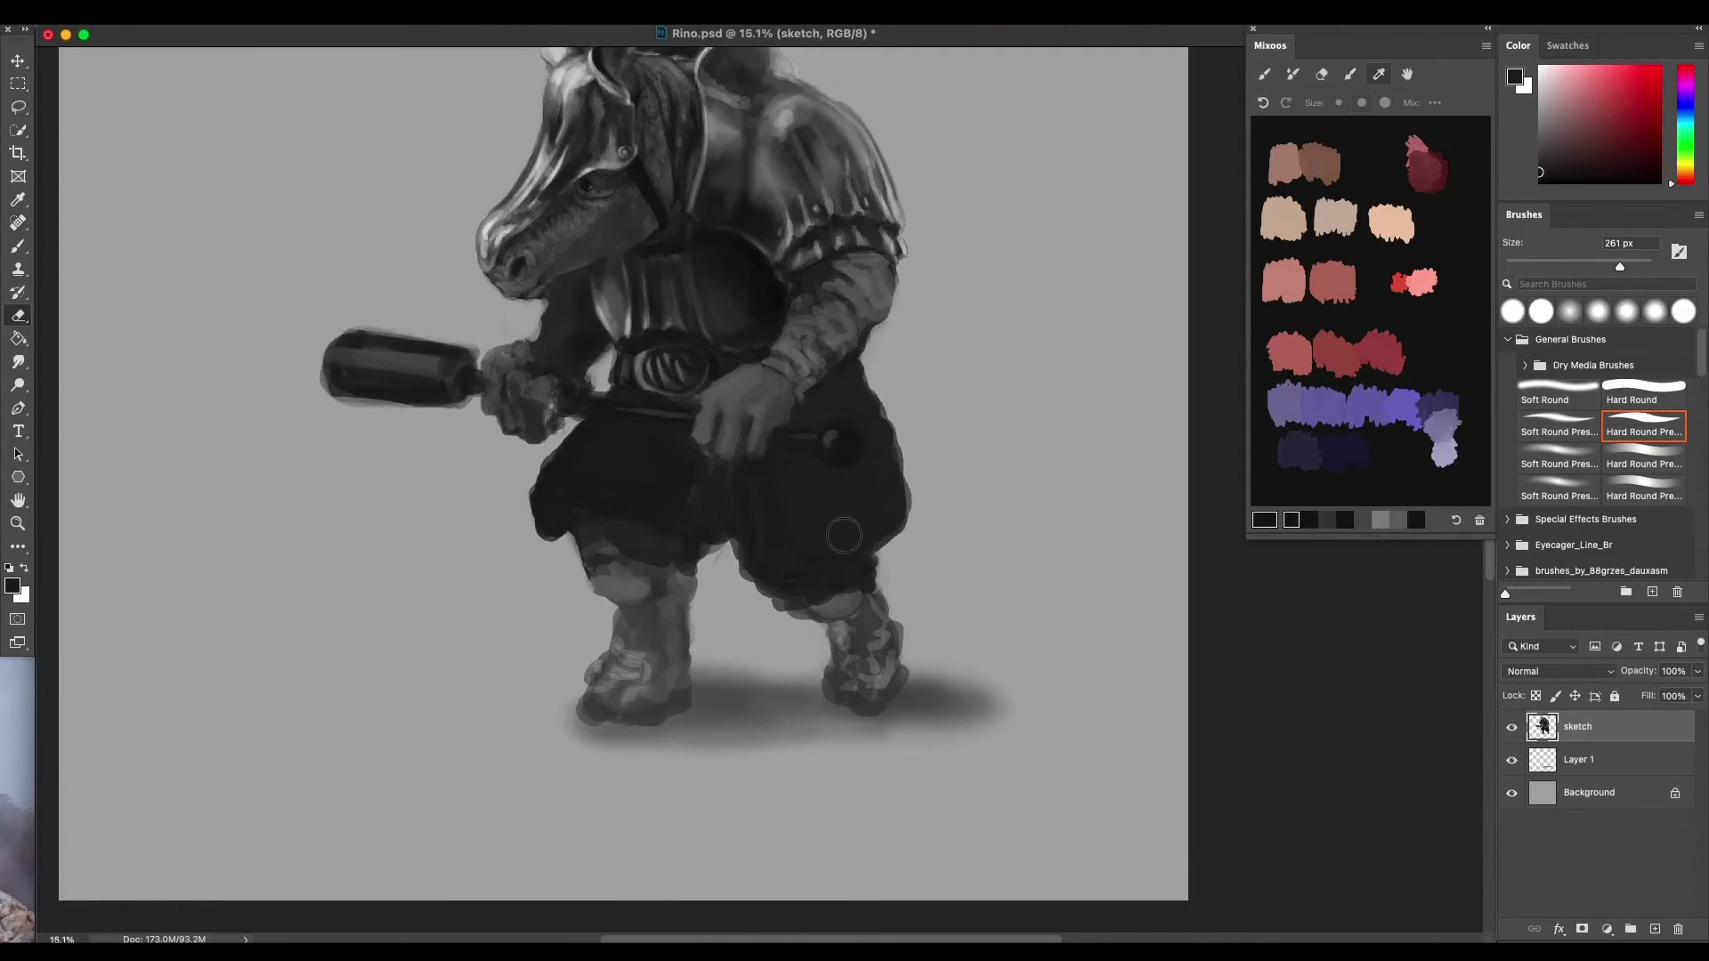
{"action": "key", "text": "b"}
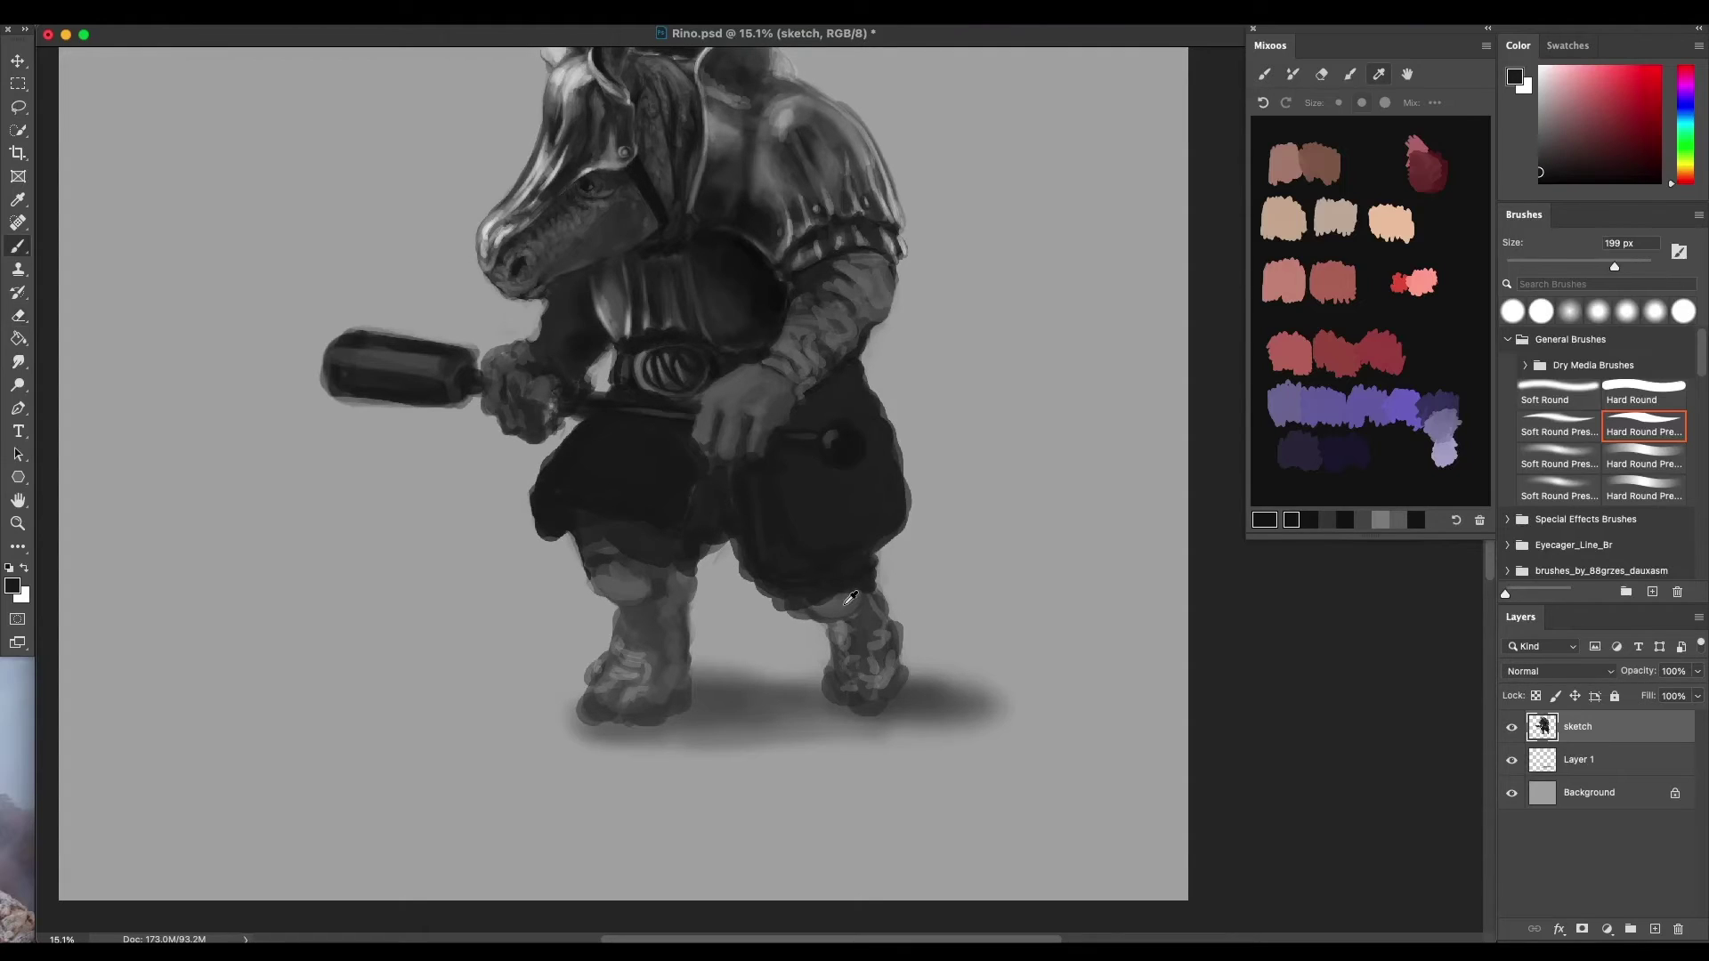
{"action": "left_click", "coordinate": [850, 598], "text": "alt"}
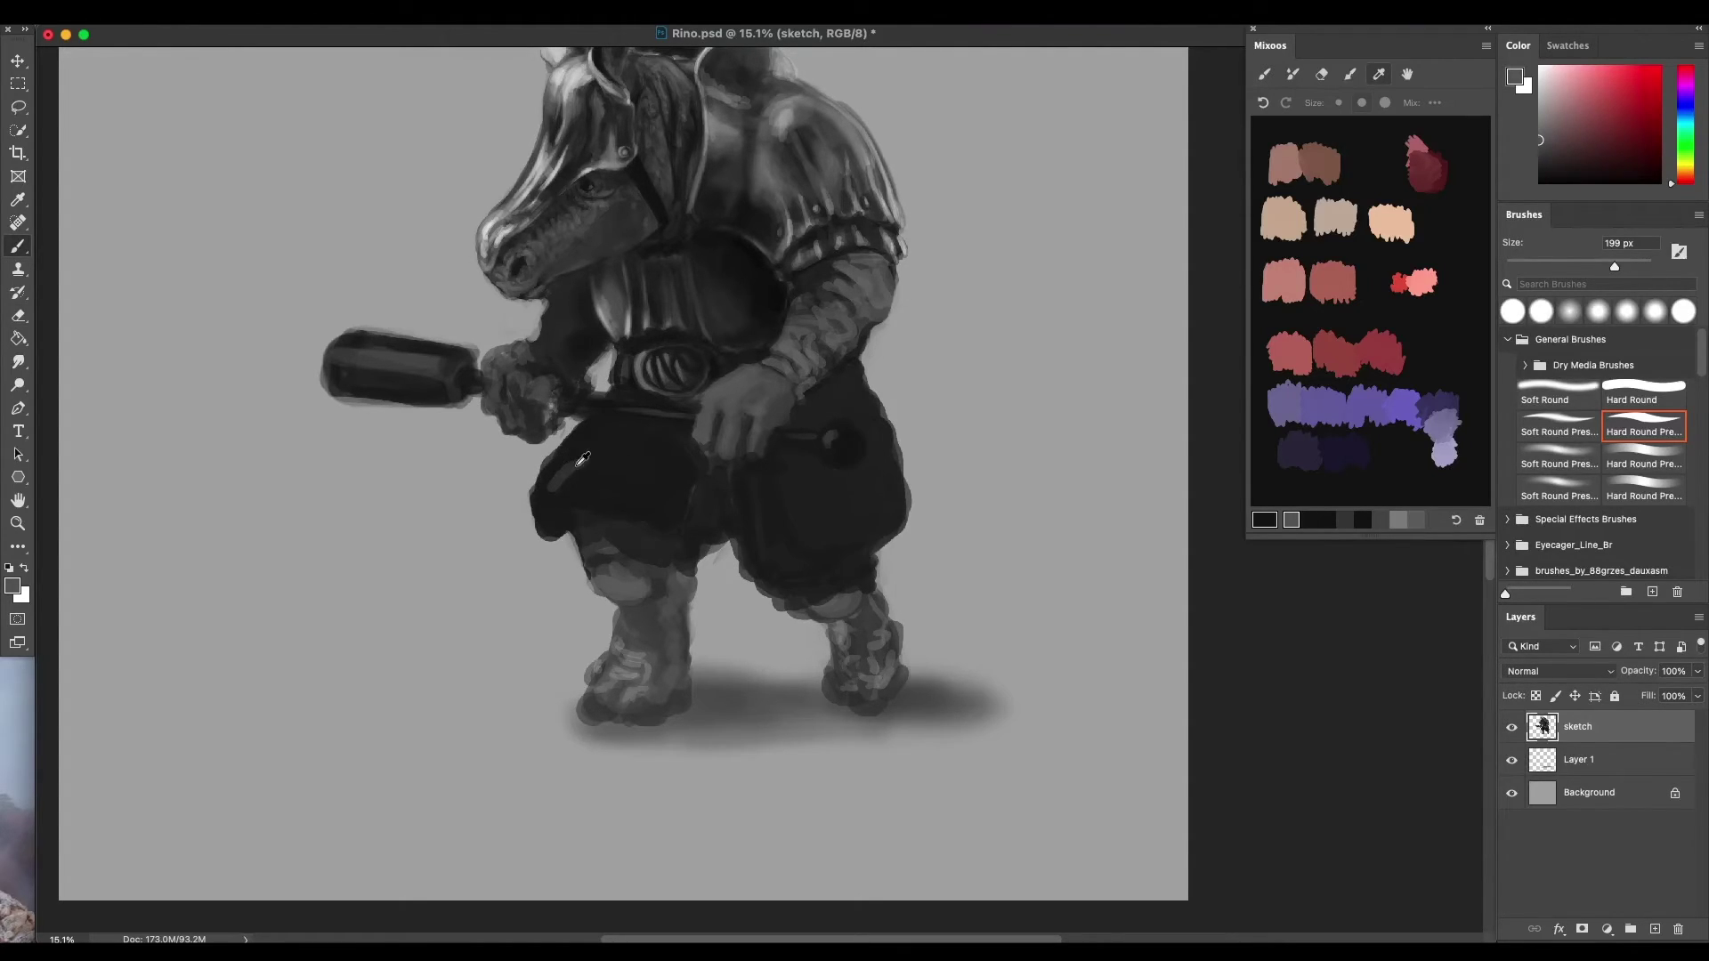
{"action": "left_click", "coordinate": [578, 462], "text": "alt"}
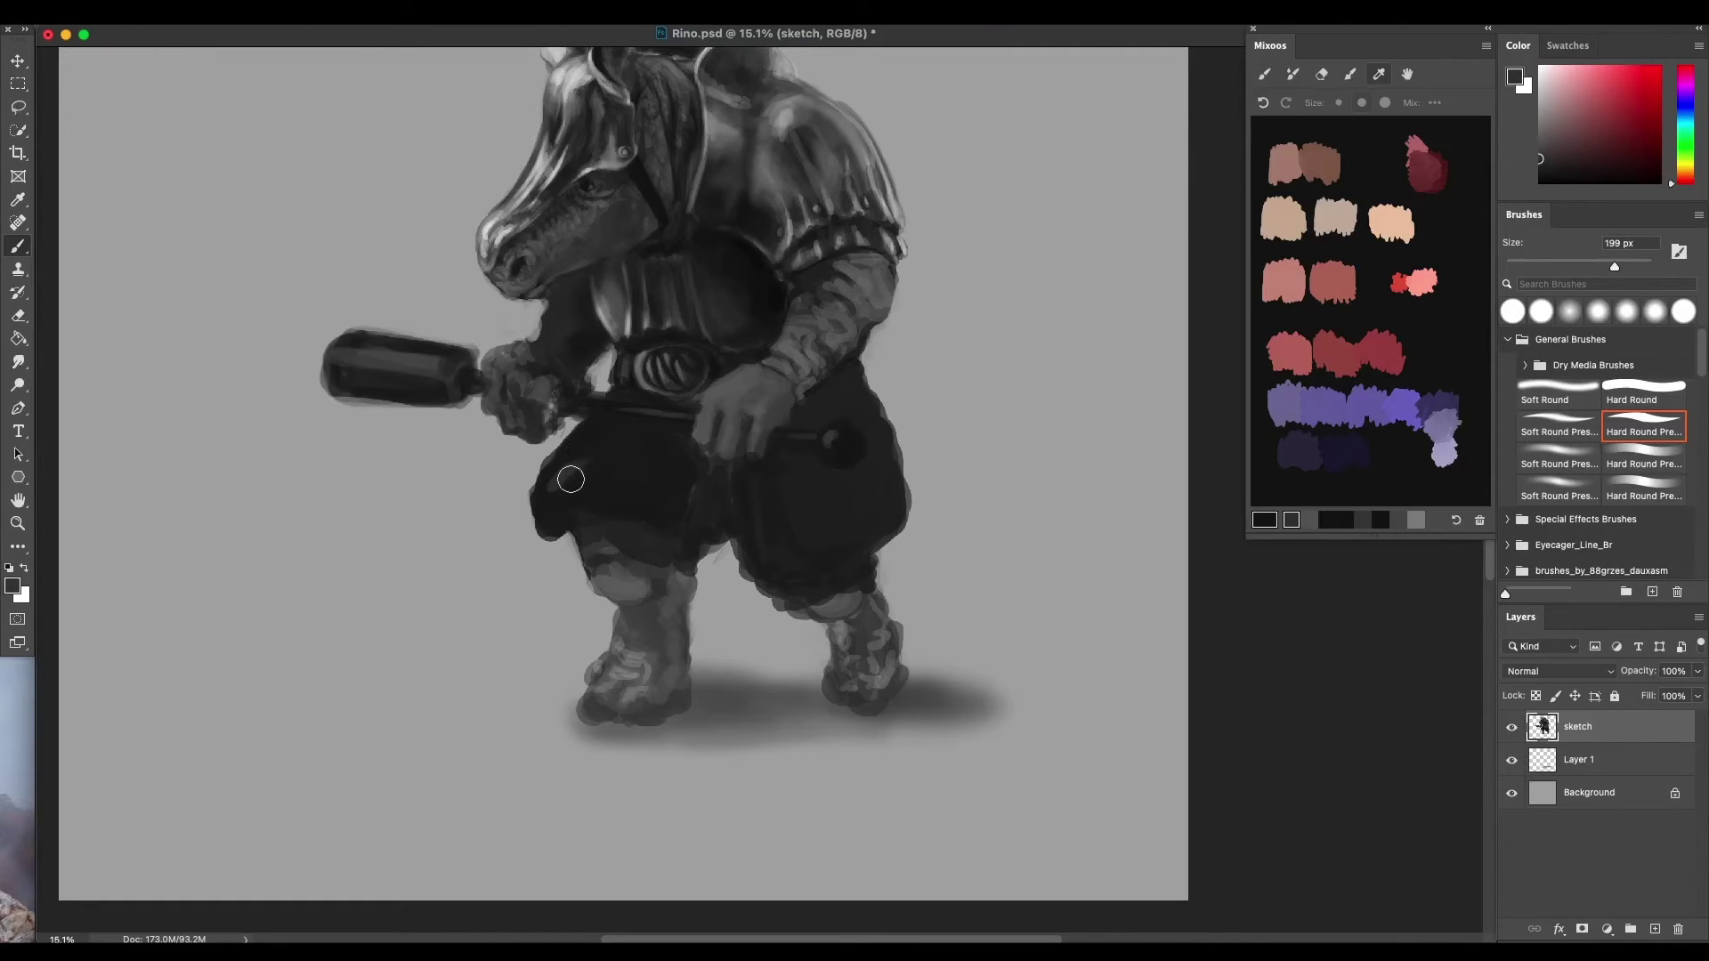
{"action": "left_click", "coordinate": [610, 481]}
{"action": "left_click_drag", "start_coordinate": [634, 500], "coordinate": [580, 476]}
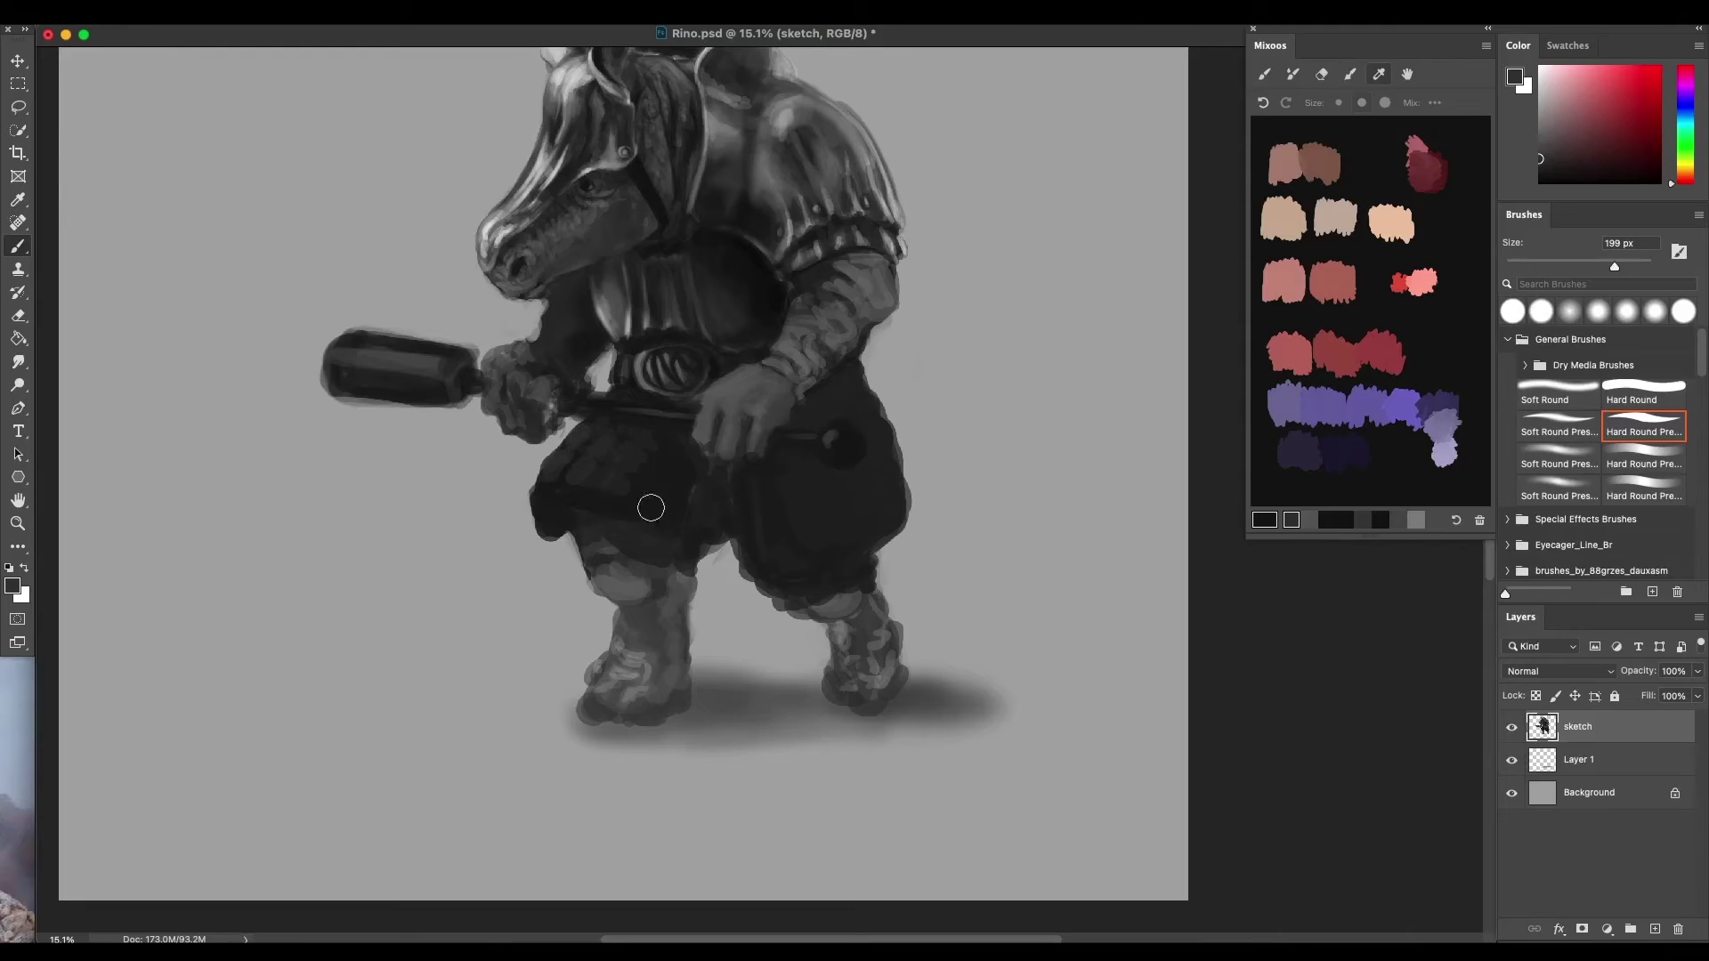
{"action": "left_click_drag", "start_coordinate": [658, 468], "coordinate": [672, 446]}
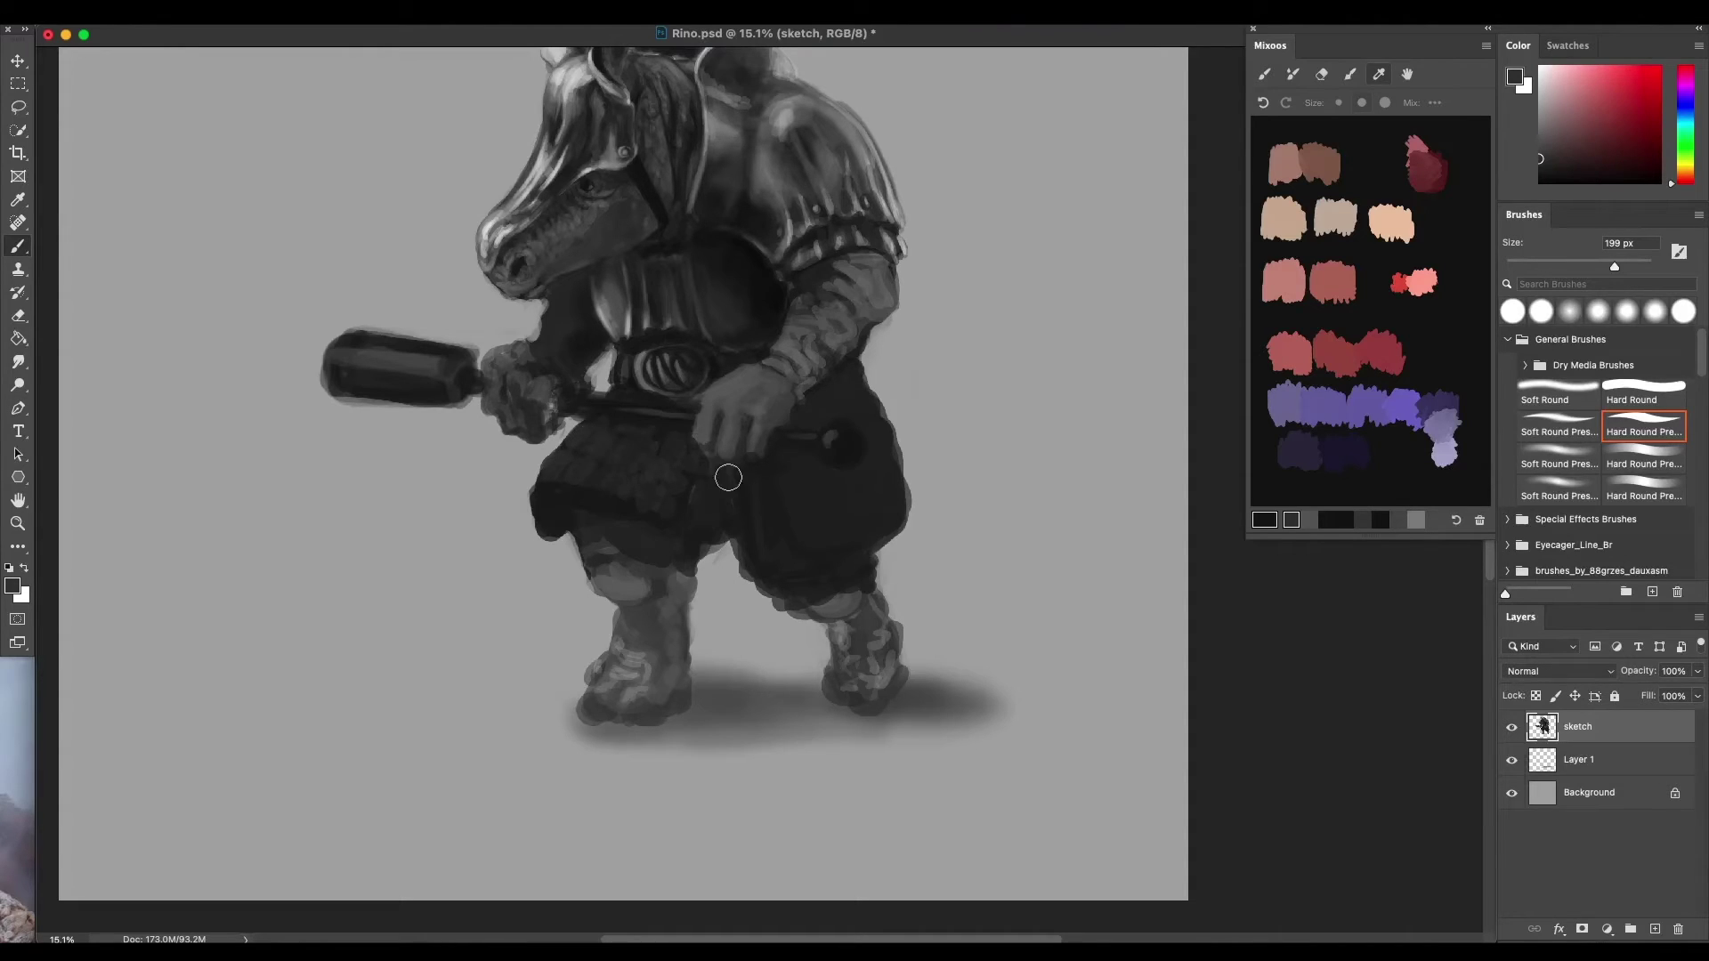
Sample a darker tone and divide the front trouser leg's panels into a grid of plates, extending the shading to the outer hem
{"action": "left_click", "coordinate": [632, 487], "text": "alt"}
{"action": "left_click", "coordinate": [613, 481], "text": "alt"}
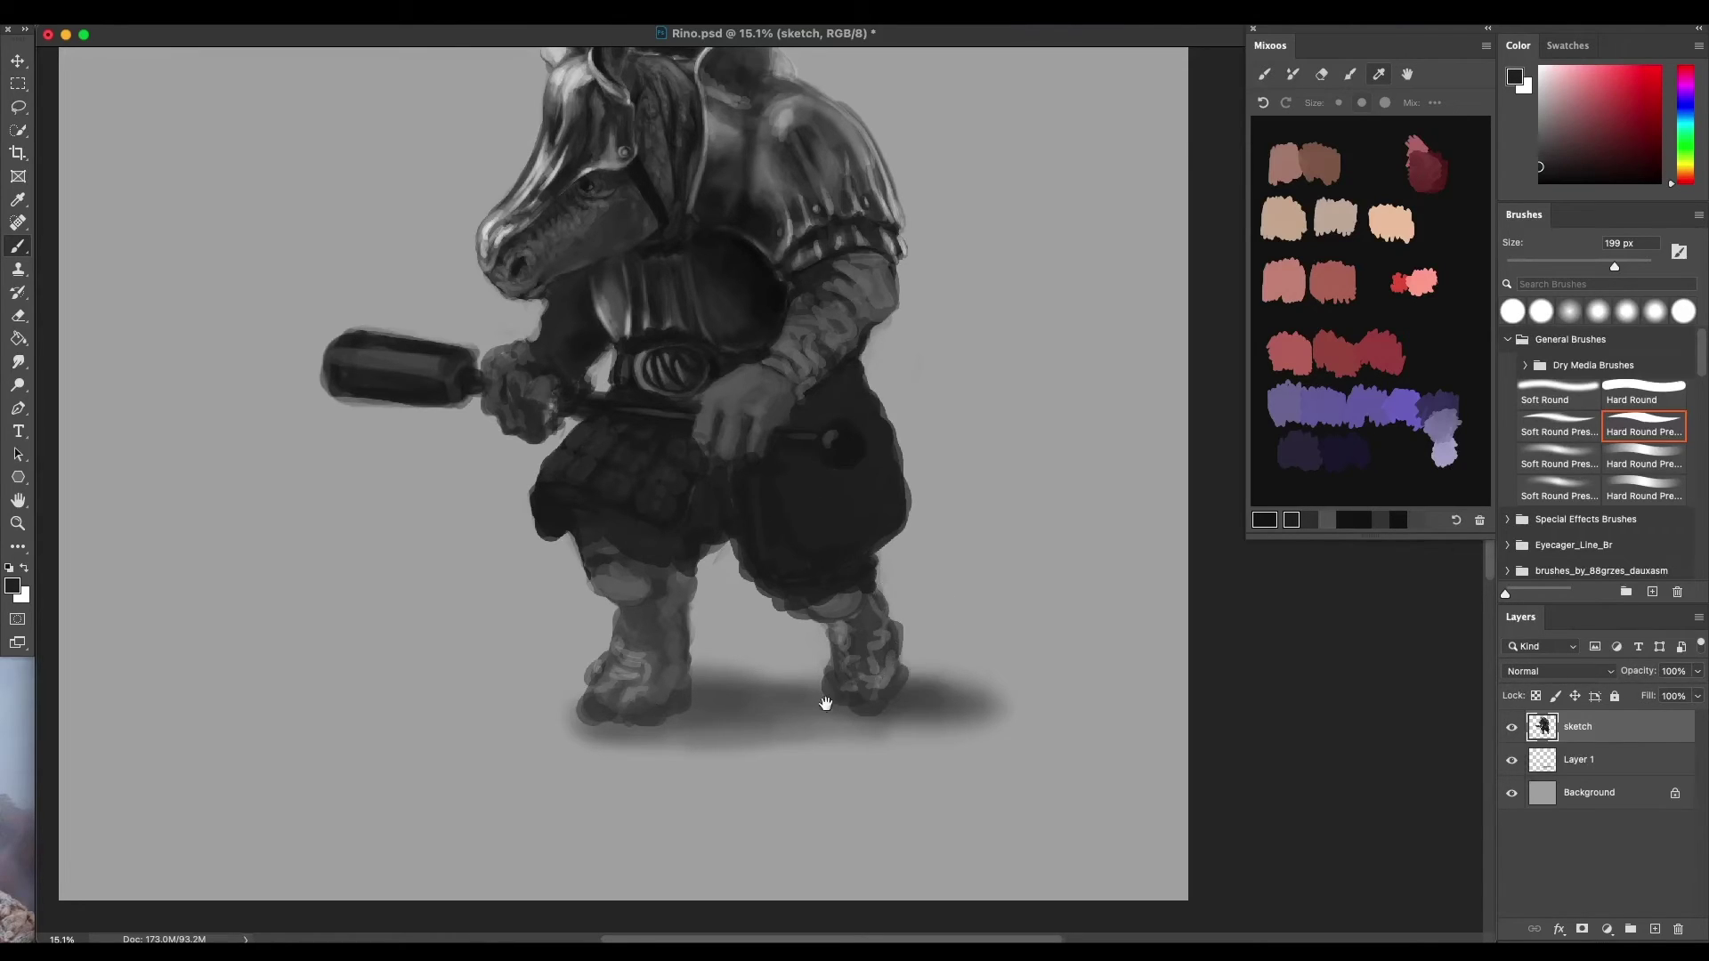
{"action": "left_click_drag", "start_coordinate": [826, 704], "coordinate": [777, 728]}
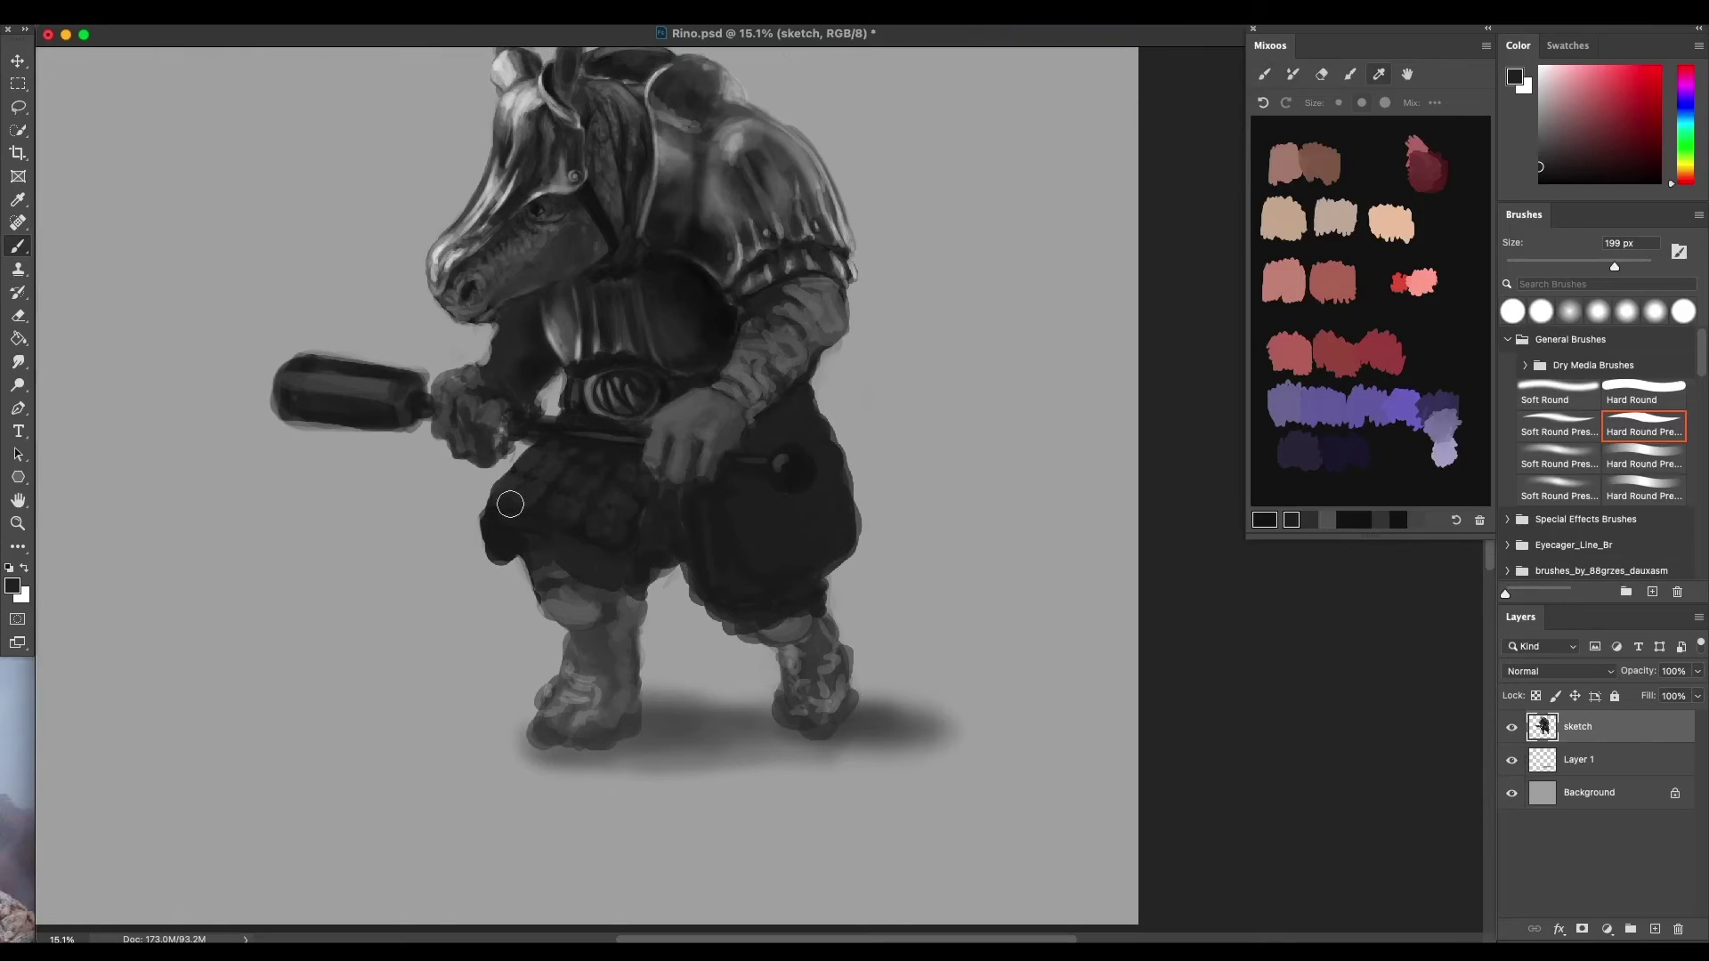
{"action": "left_click_drag", "start_coordinate": [485, 510], "coordinate": [491, 537]}
Sample mid-grey from the front knee and lighten the plates and outer hem edge of the front trouser leg
{"action": "left_click", "coordinate": [566, 602], "text": "alt"}
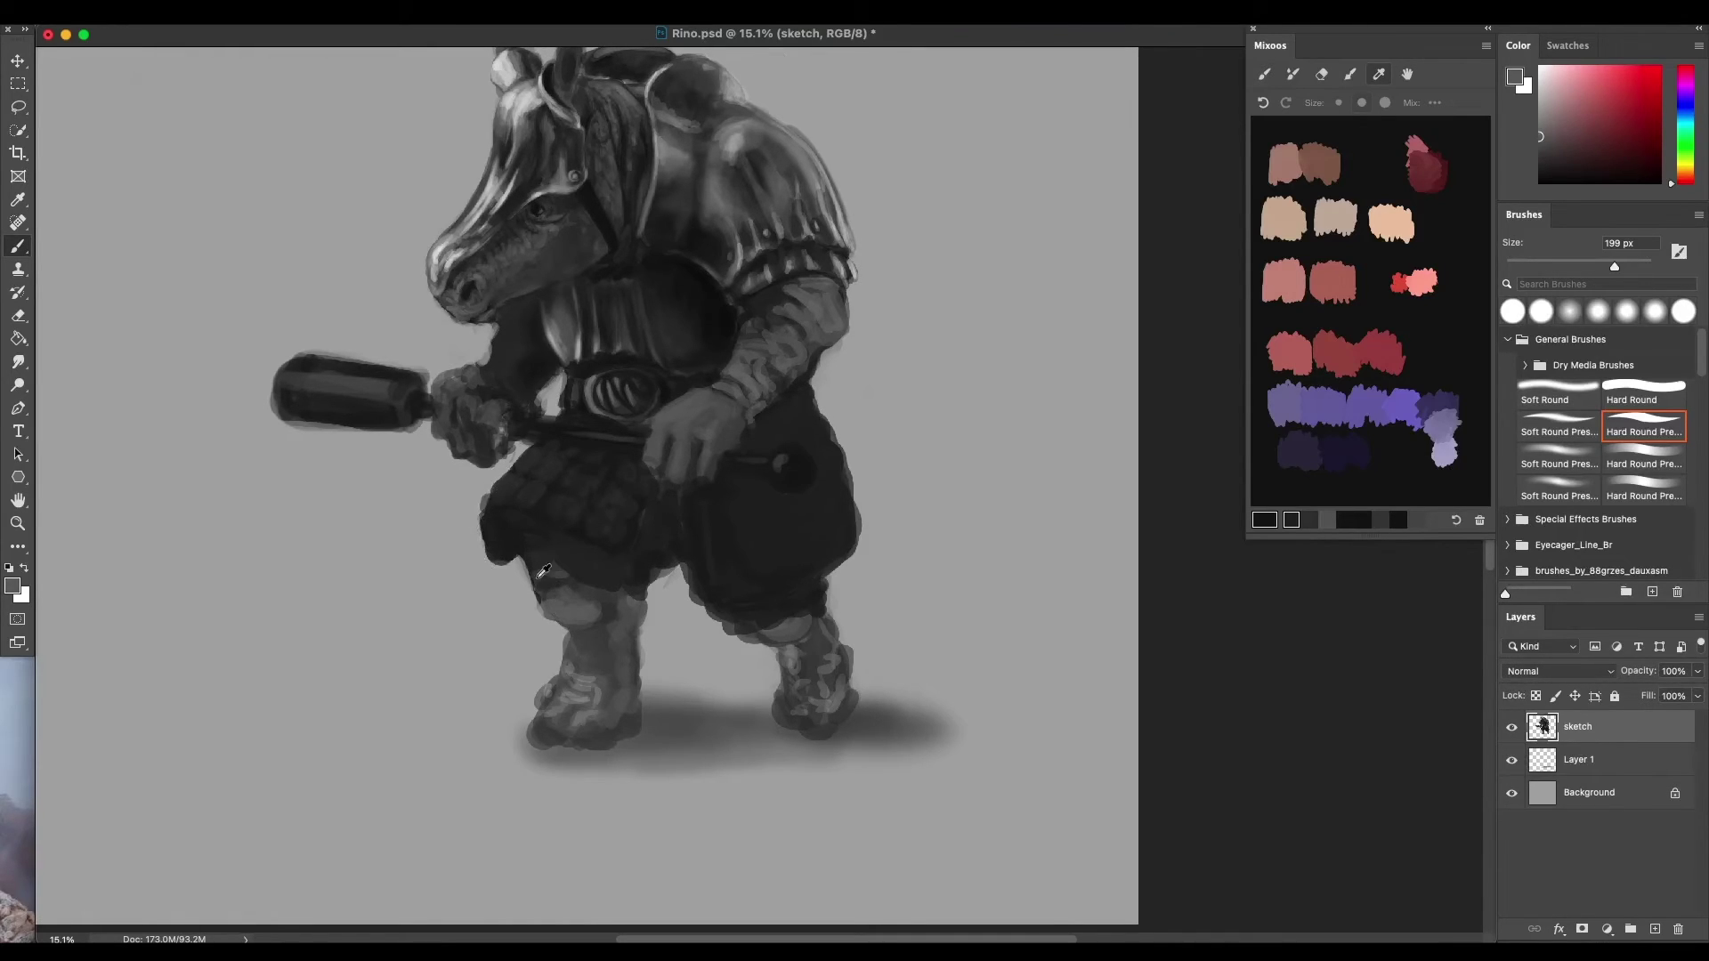
{"action": "left_click", "coordinate": [488, 539], "text": "alt"}
{"action": "left_click", "coordinate": [564, 600], "text": "alt"}
{"action": "left_click", "coordinate": [561, 605], "text": "alt"}
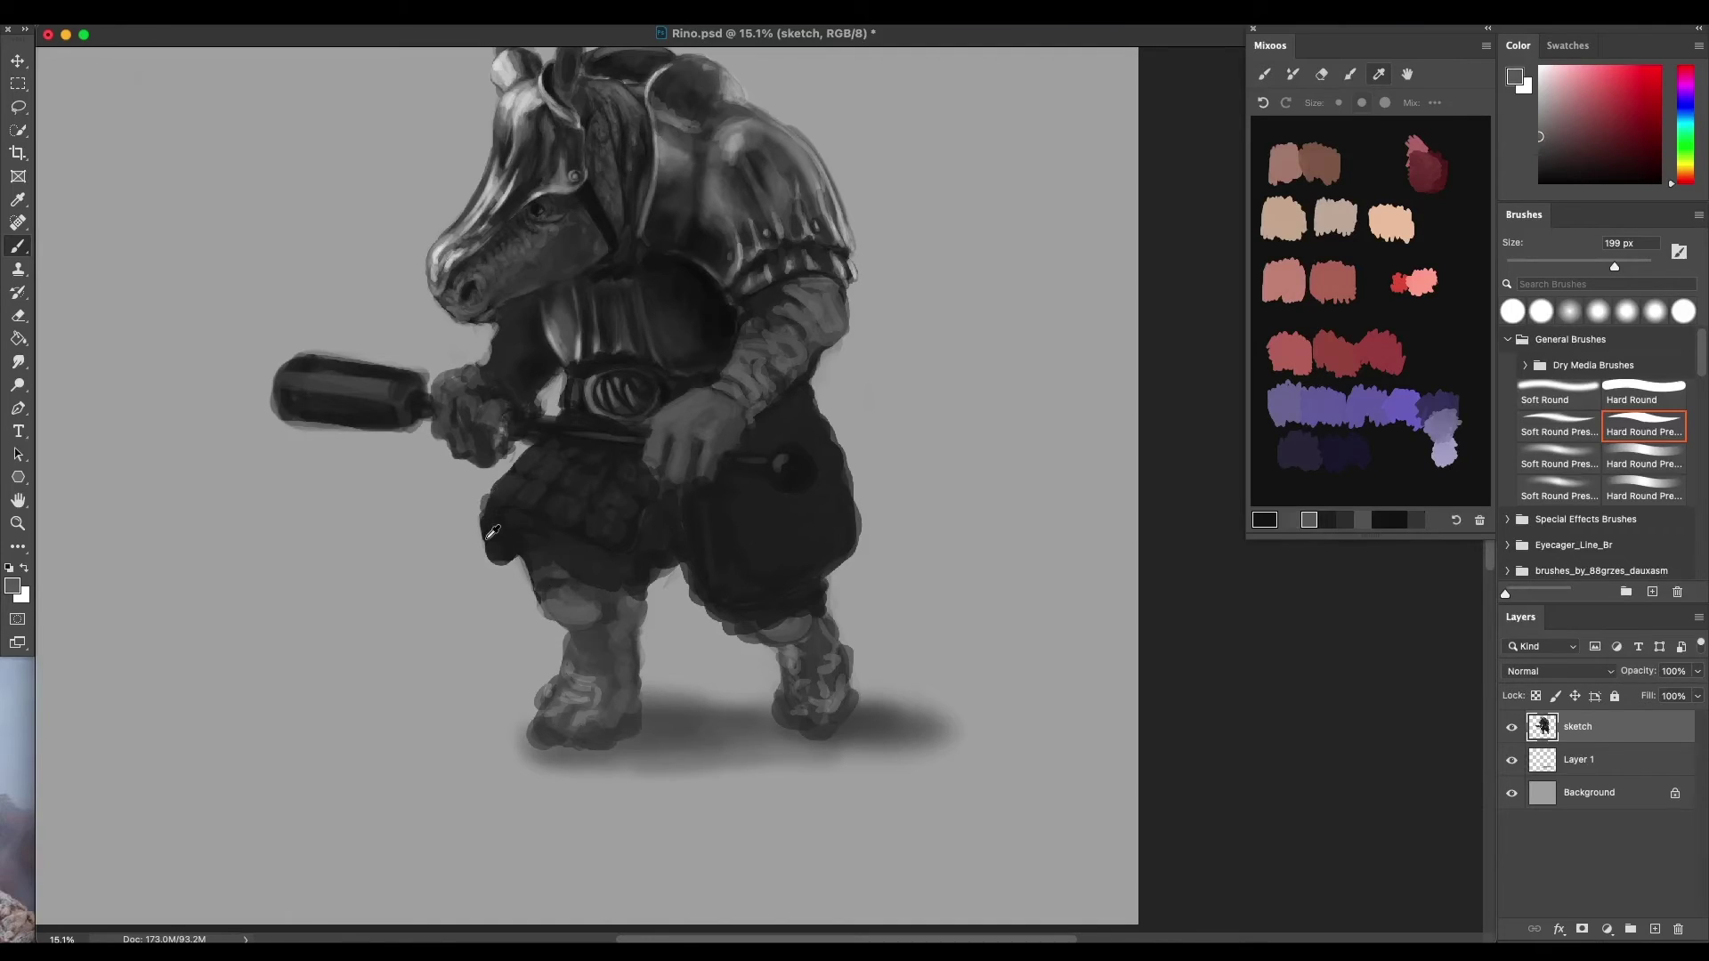
{"action": "mouse_move", "coordinate": [486, 536]}
{"action": "left_mouse_down"}
{"action": "mouse_move", "coordinate": [507, 481]}
{"action": "mouse_move", "coordinate": [532, 486]}
{"action": "left_mouse_up"}
{"action": "left_click_drag", "start_coordinate": [516, 510], "coordinate": [552, 529]}
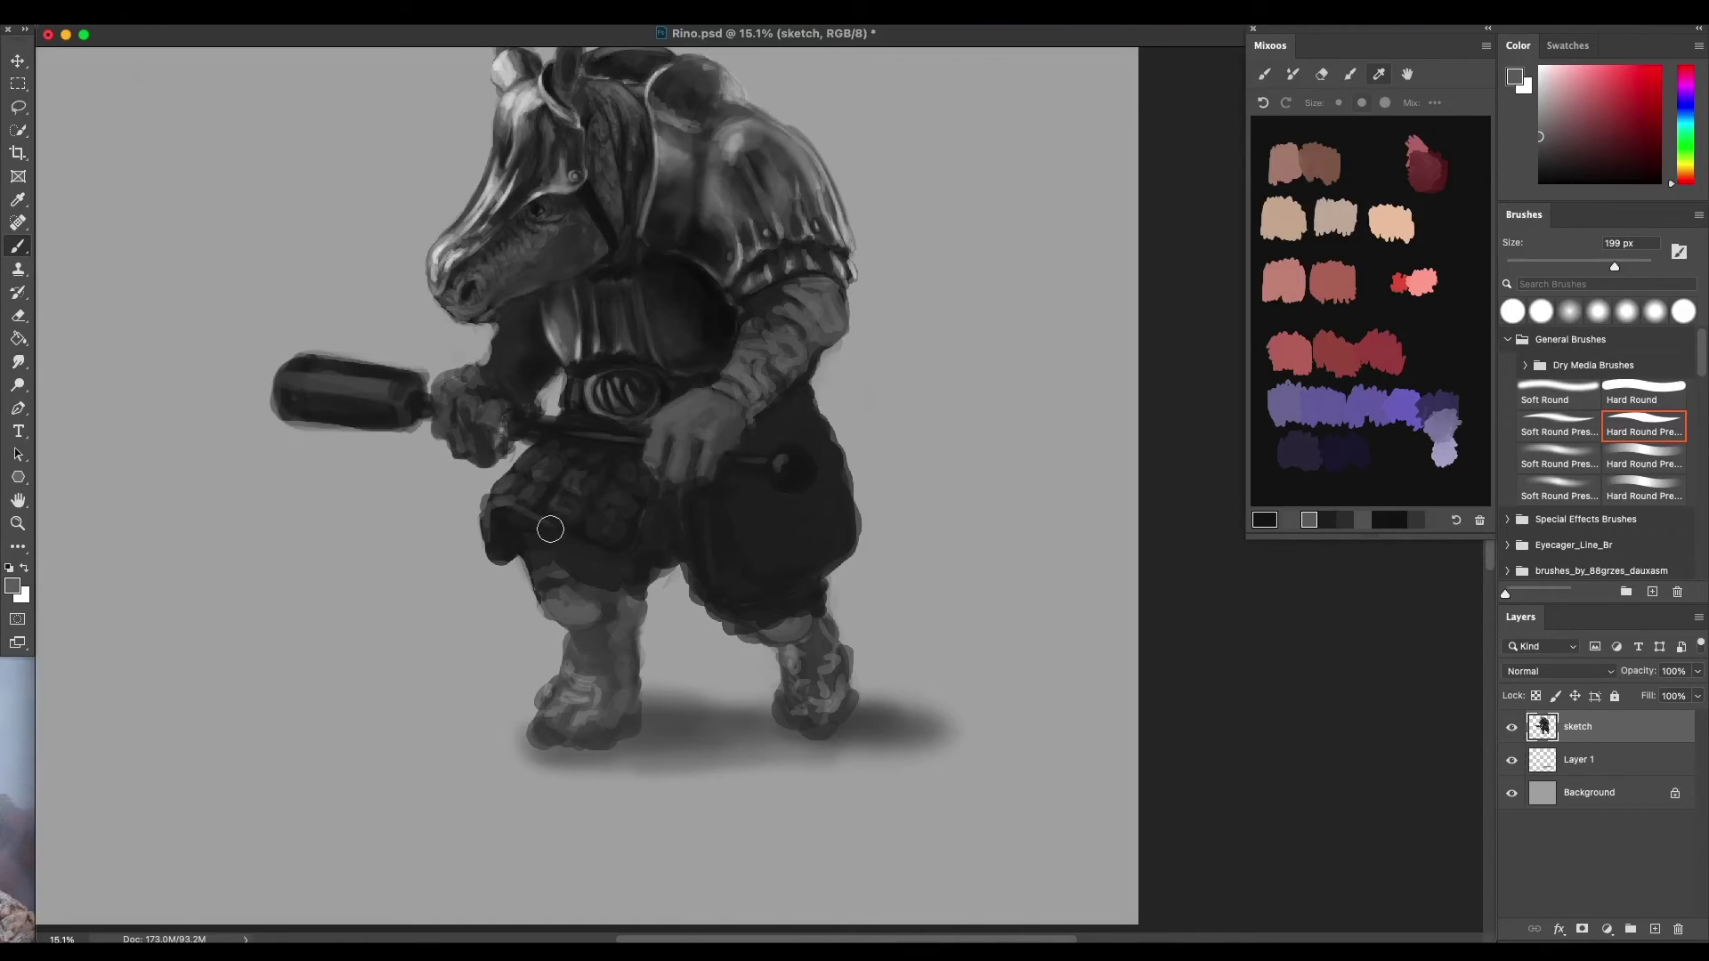
Sample near-black and deepen the shadow beneath the plated hem and along the inner side of the front leg
{"action": "left_click_drag", "start_coordinate": [702, 542], "coordinate": [653, 524]}
{"action": "left_click", "coordinate": [570, 497], "text": "alt"}
{"action": "mouse_move", "coordinate": [532, 522]}
{"action": "left_mouse_down"}
{"action": "mouse_move", "coordinate": [574, 548]}
{"action": "mouse_move", "coordinate": [580, 508]}
{"action": "mouse_move", "coordinate": [562, 534]}
{"action": "left_mouse_up"}
{"action": "left_click", "coordinate": [601, 372], "text": "alt"}
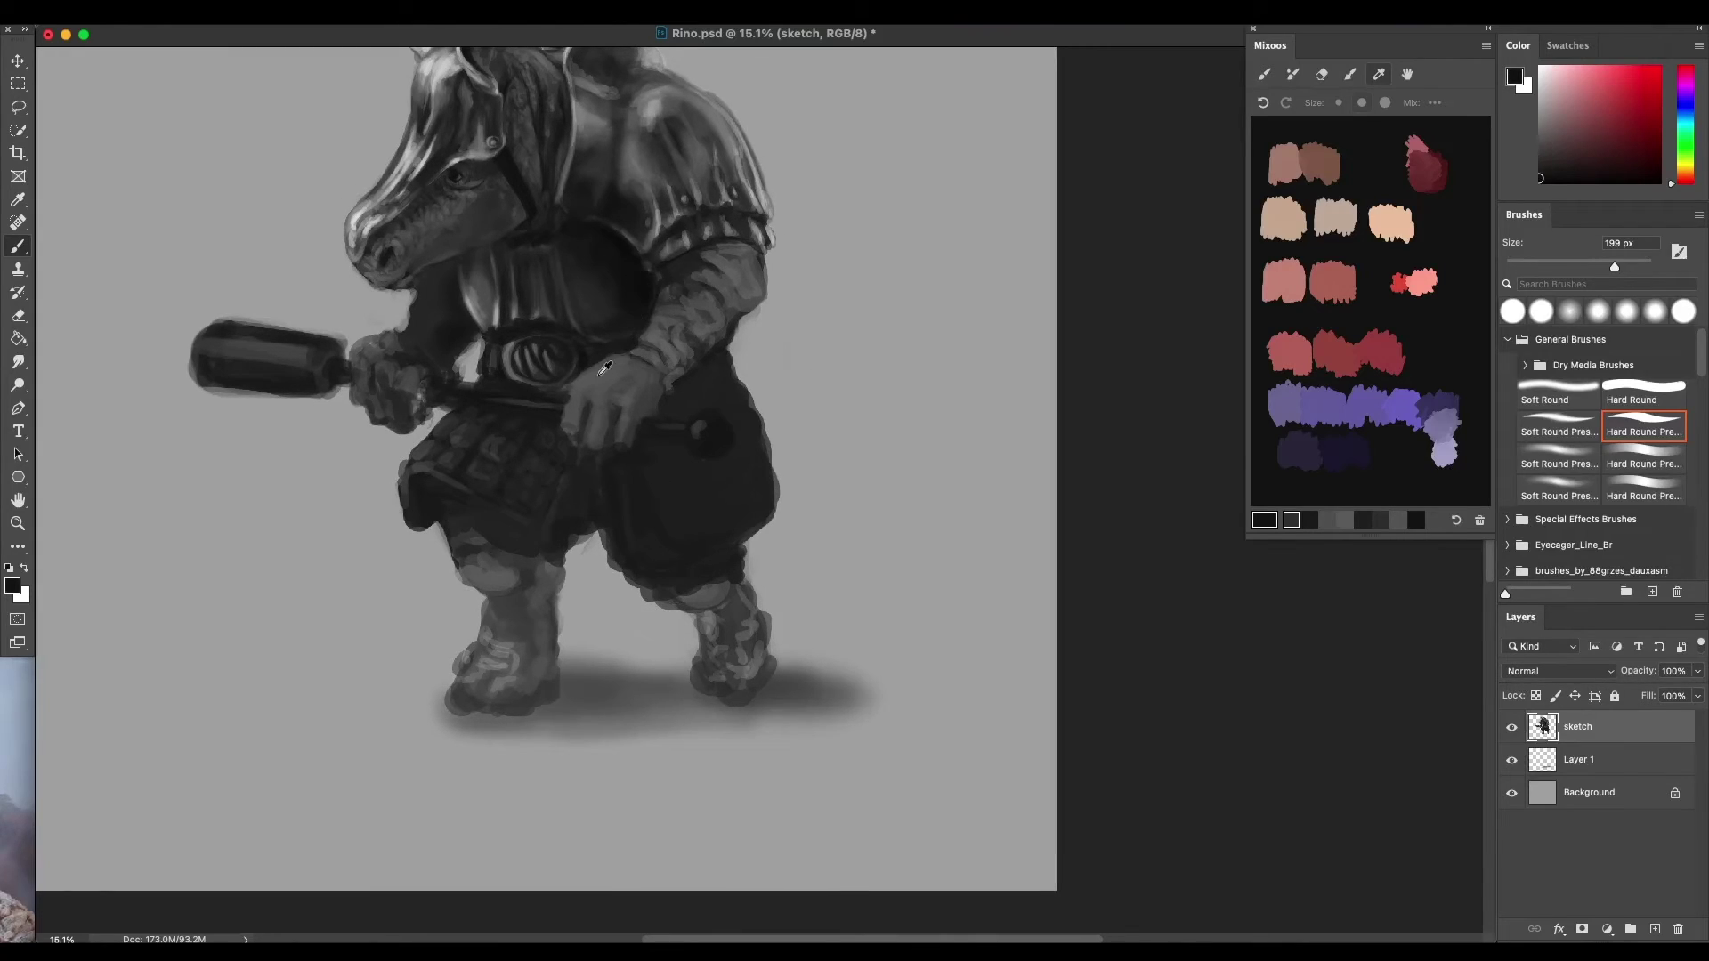
{"action": "mouse_move", "coordinate": [494, 475]}
{"action": "left_mouse_down"}
{"action": "mouse_move", "coordinate": [467, 515]}
{"action": "mouse_move", "coordinate": [445, 488]}
{"action": "mouse_move", "coordinate": [555, 537]}
{"action": "mouse_move", "coordinate": [585, 487]}
{"action": "mouse_move", "coordinate": [554, 552]}
{"action": "mouse_move", "coordinate": [478, 532]}
{"action": "left_mouse_up"}
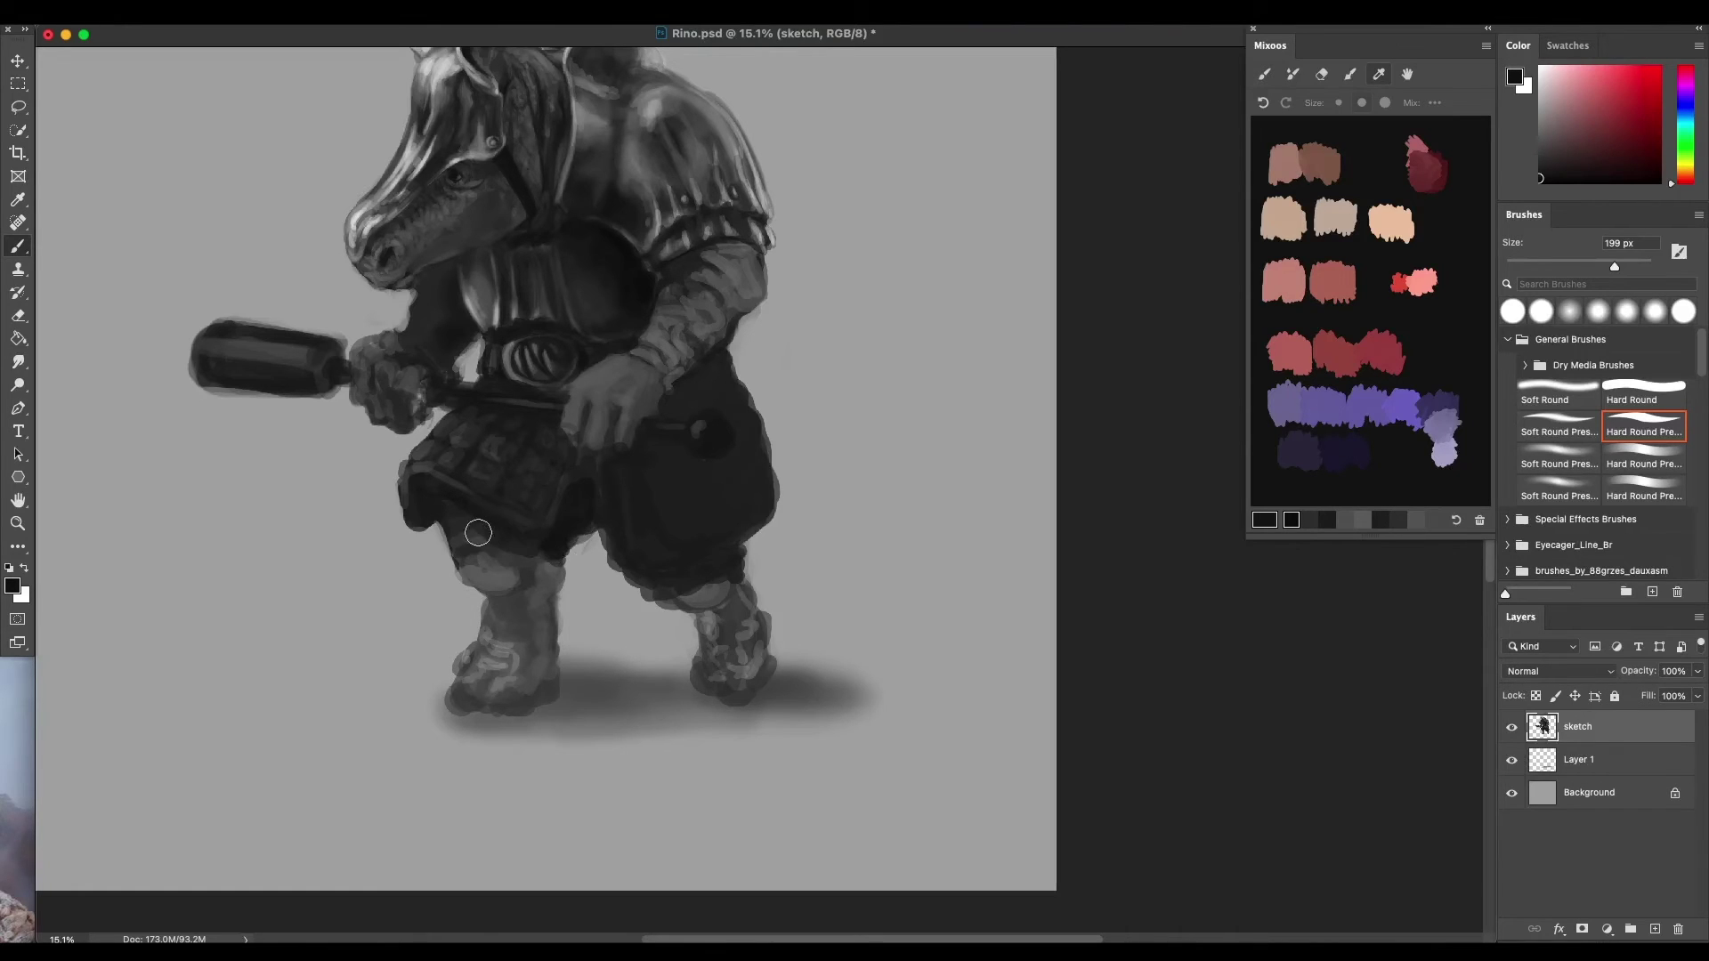
Enlarge the eraser to 1358 px and fade the rear lower leg and foot on the sketch layer
{"action": "scroll", "coordinate": [621, 628], "scroll_direction": "down", "scroll_amount": 3}
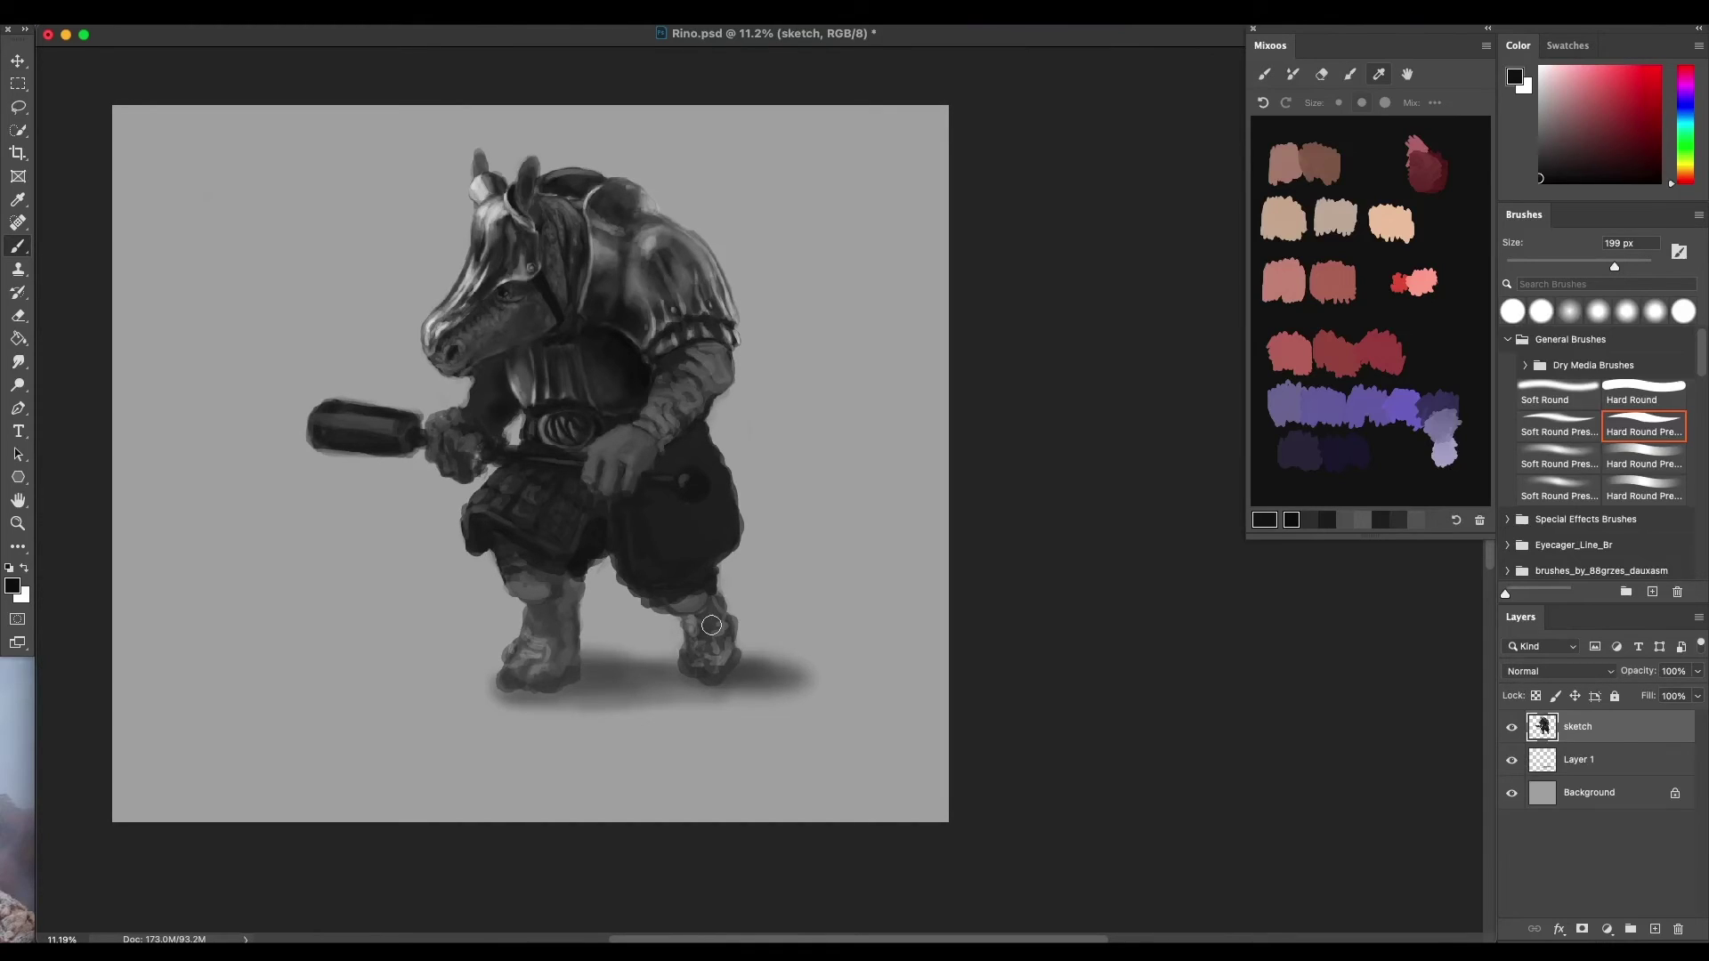
{"action": "scroll", "coordinate": [654, 561], "scroll_direction": "right", "scroll_amount": 2}
{"action": "scroll", "coordinate": [655, 561], "scroll_direction": "down", "scroll_amount": 1}
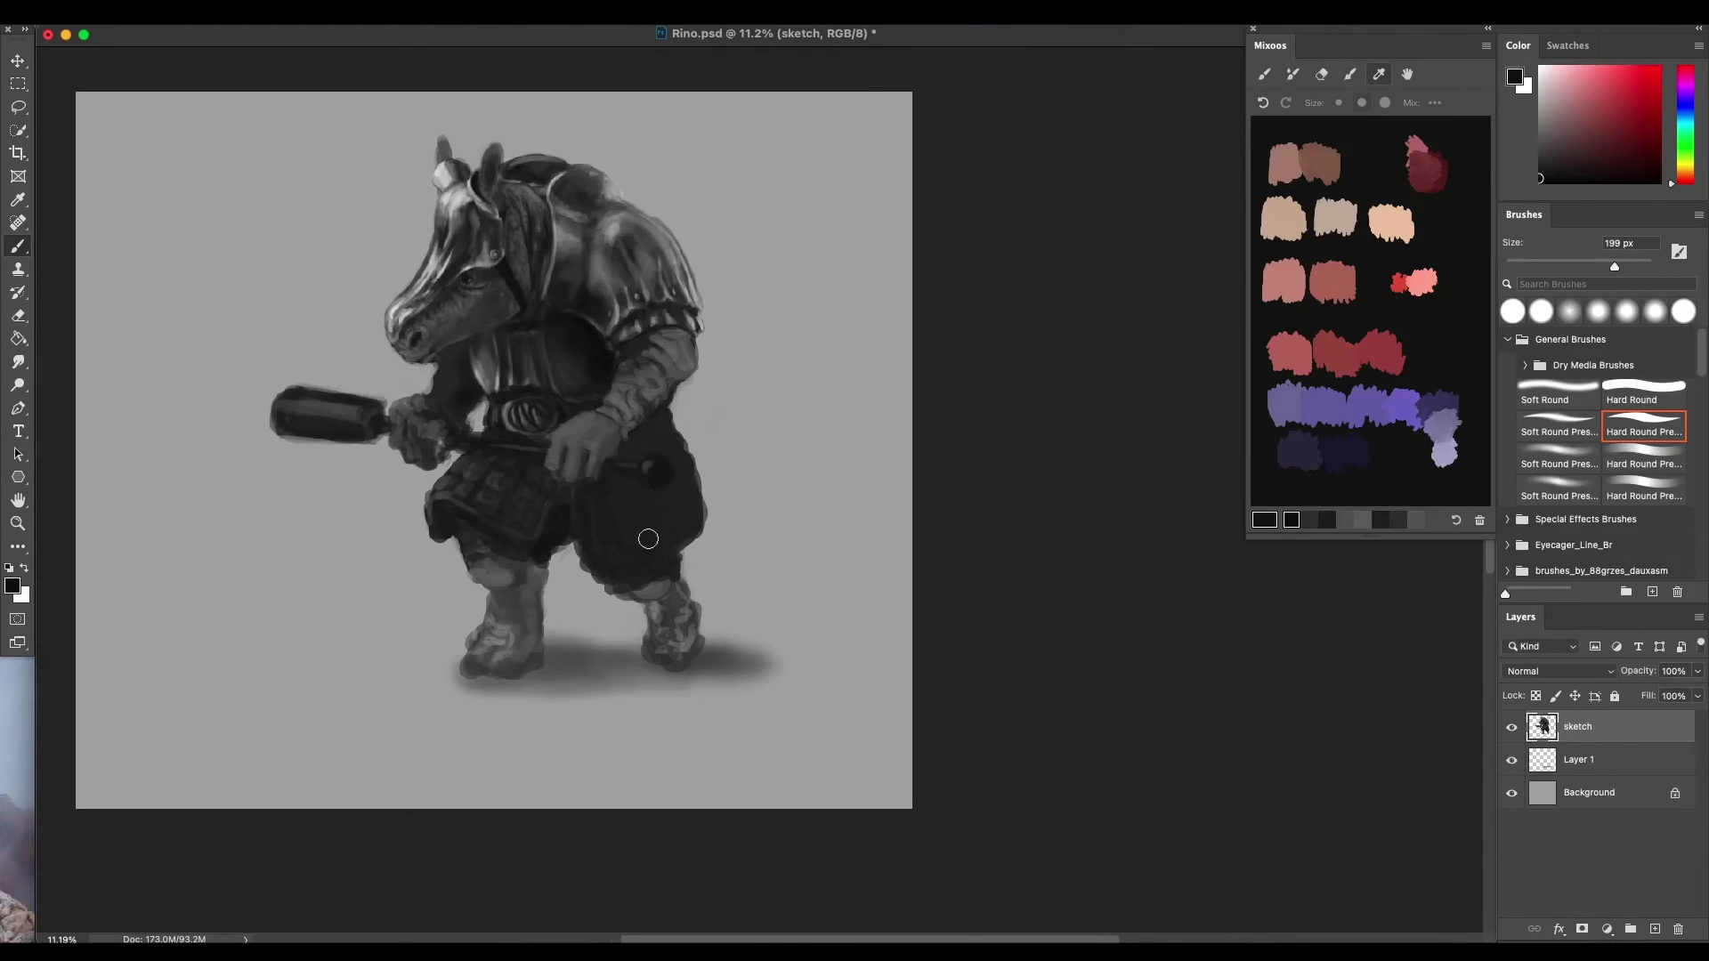
{"action": "scroll", "coordinate": [648, 529], "scroll_direction": "up", "scroll_amount": 3}
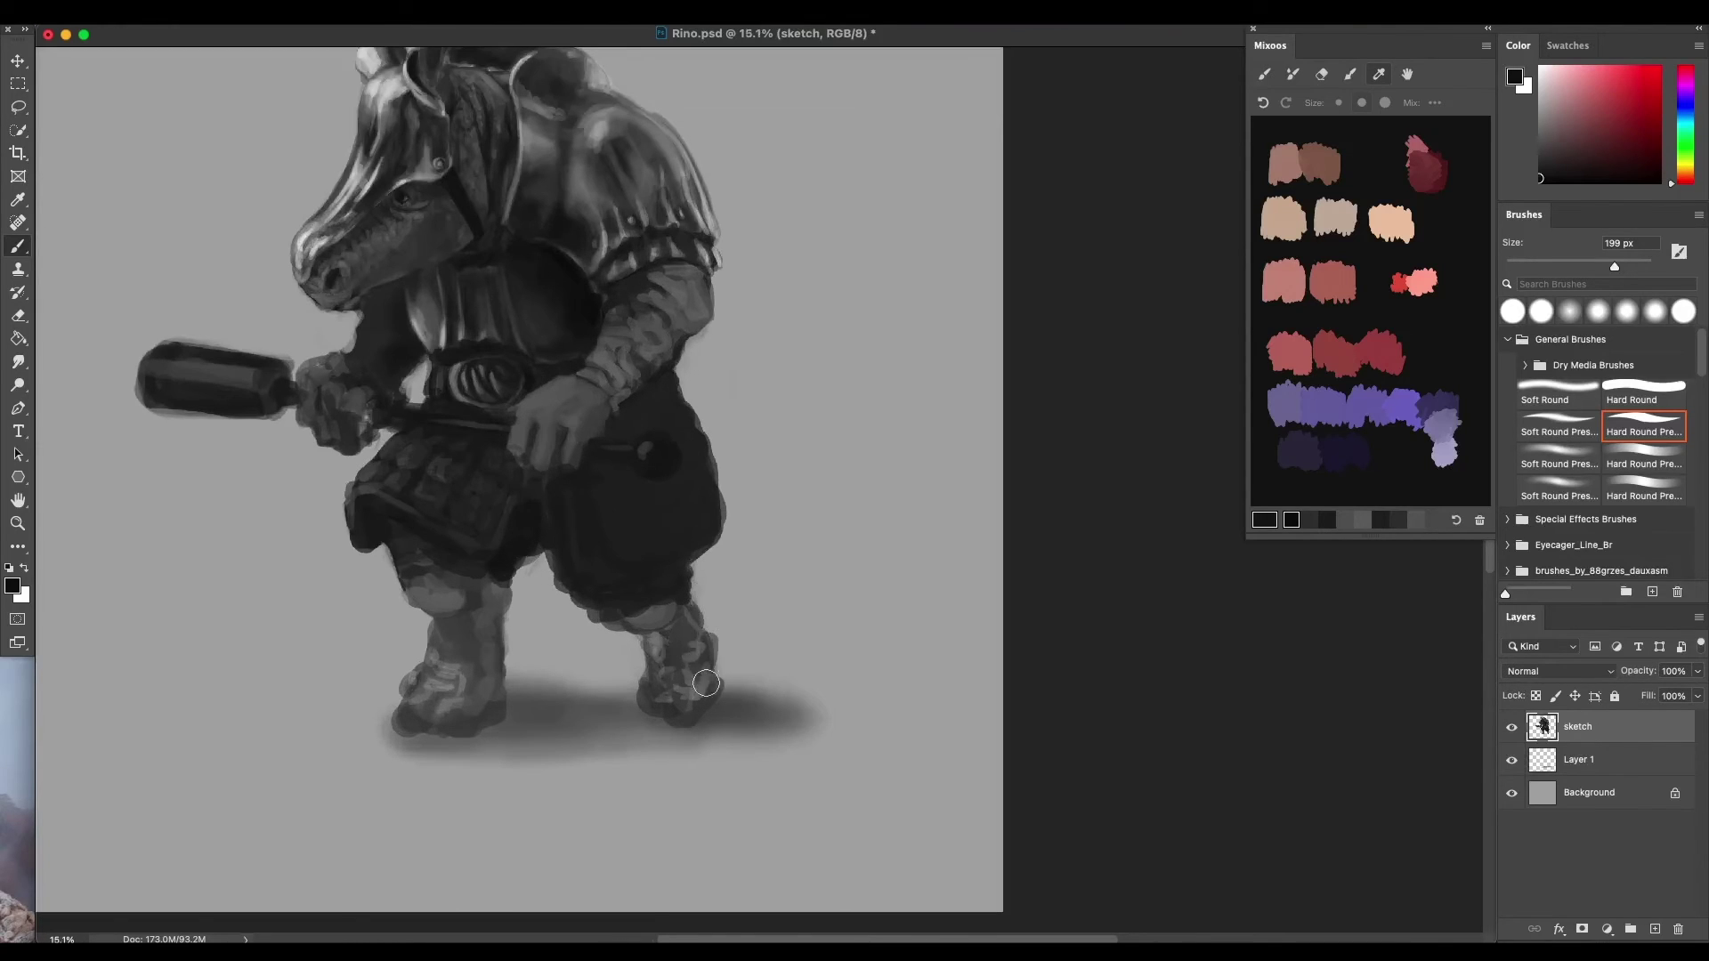
{"action": "scroll", "coordinate": [690, 681], "scroll_direction": "down", "scroll_amount": 2}
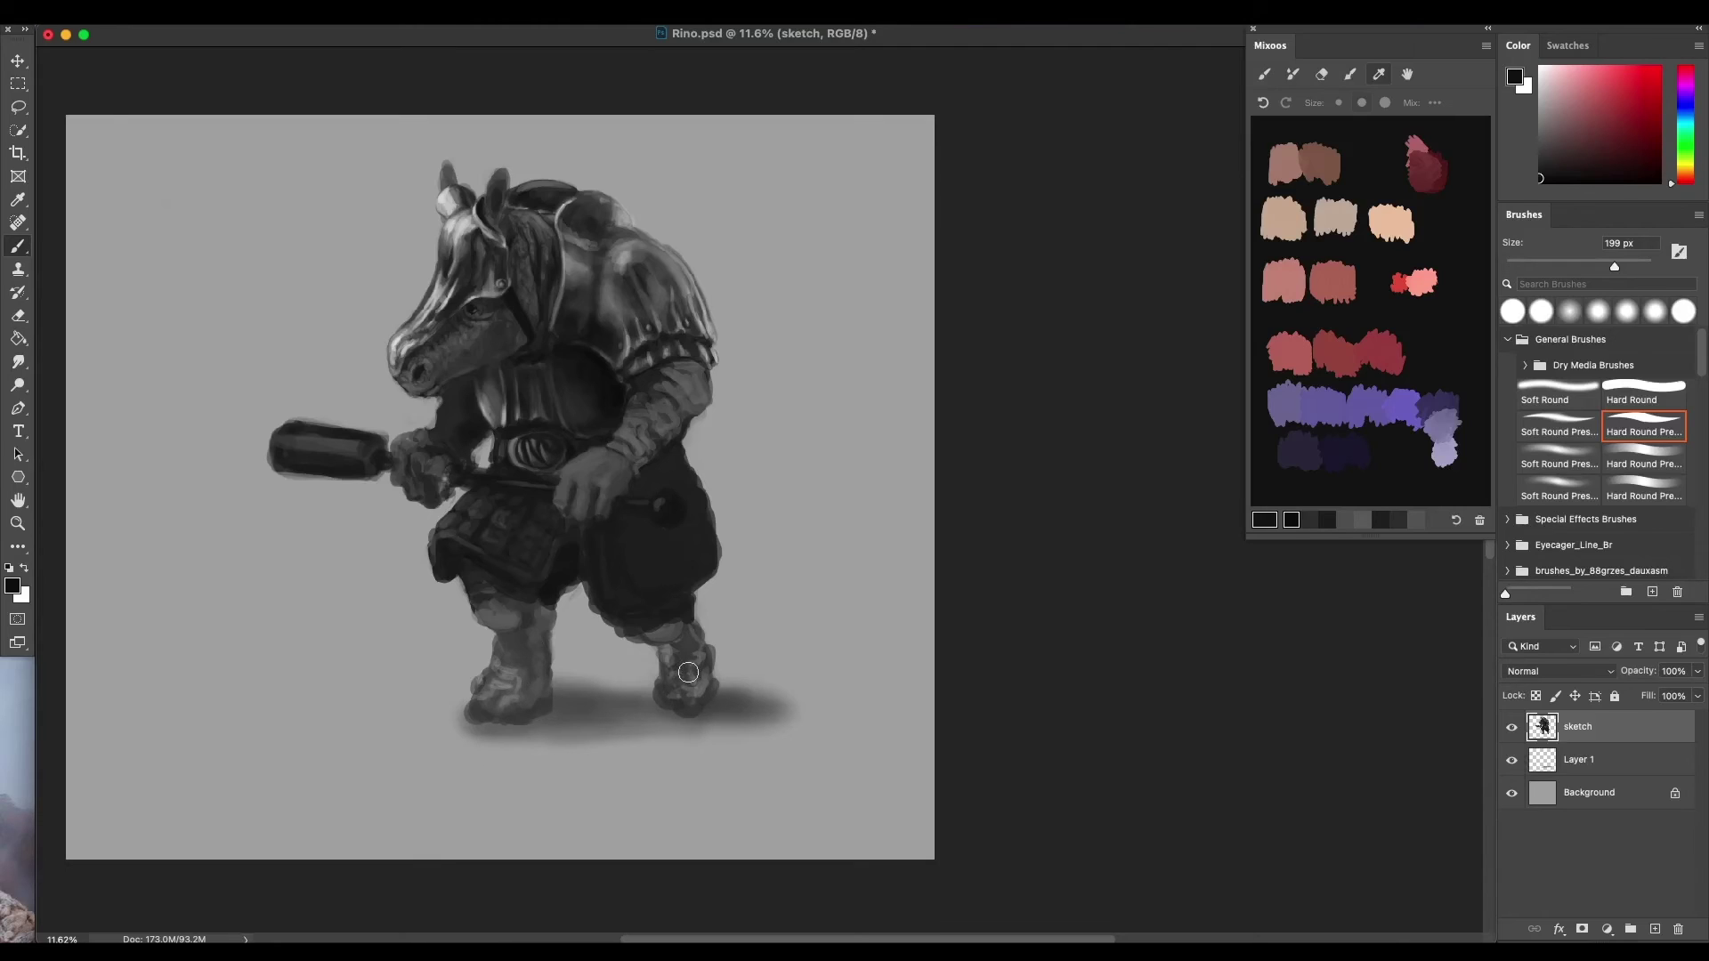
{"action": "key", "text": "e"}
{"action": "mouse_move", "coordinate": [690, 698]}
{"action": "left_mouse_down"}
{"action": "mouse_move", "coordinate": [697, 681]}
{"action": "mouse_move", "coordinate": [645, 627]}
{"action": "mouse_move", "coordinate": [583, 589]}
{"action": "mouse_move", "coordinate": [591, 565]}
{"action": "left_mouse_up"}
{"action": "key", "text": "super+z"}
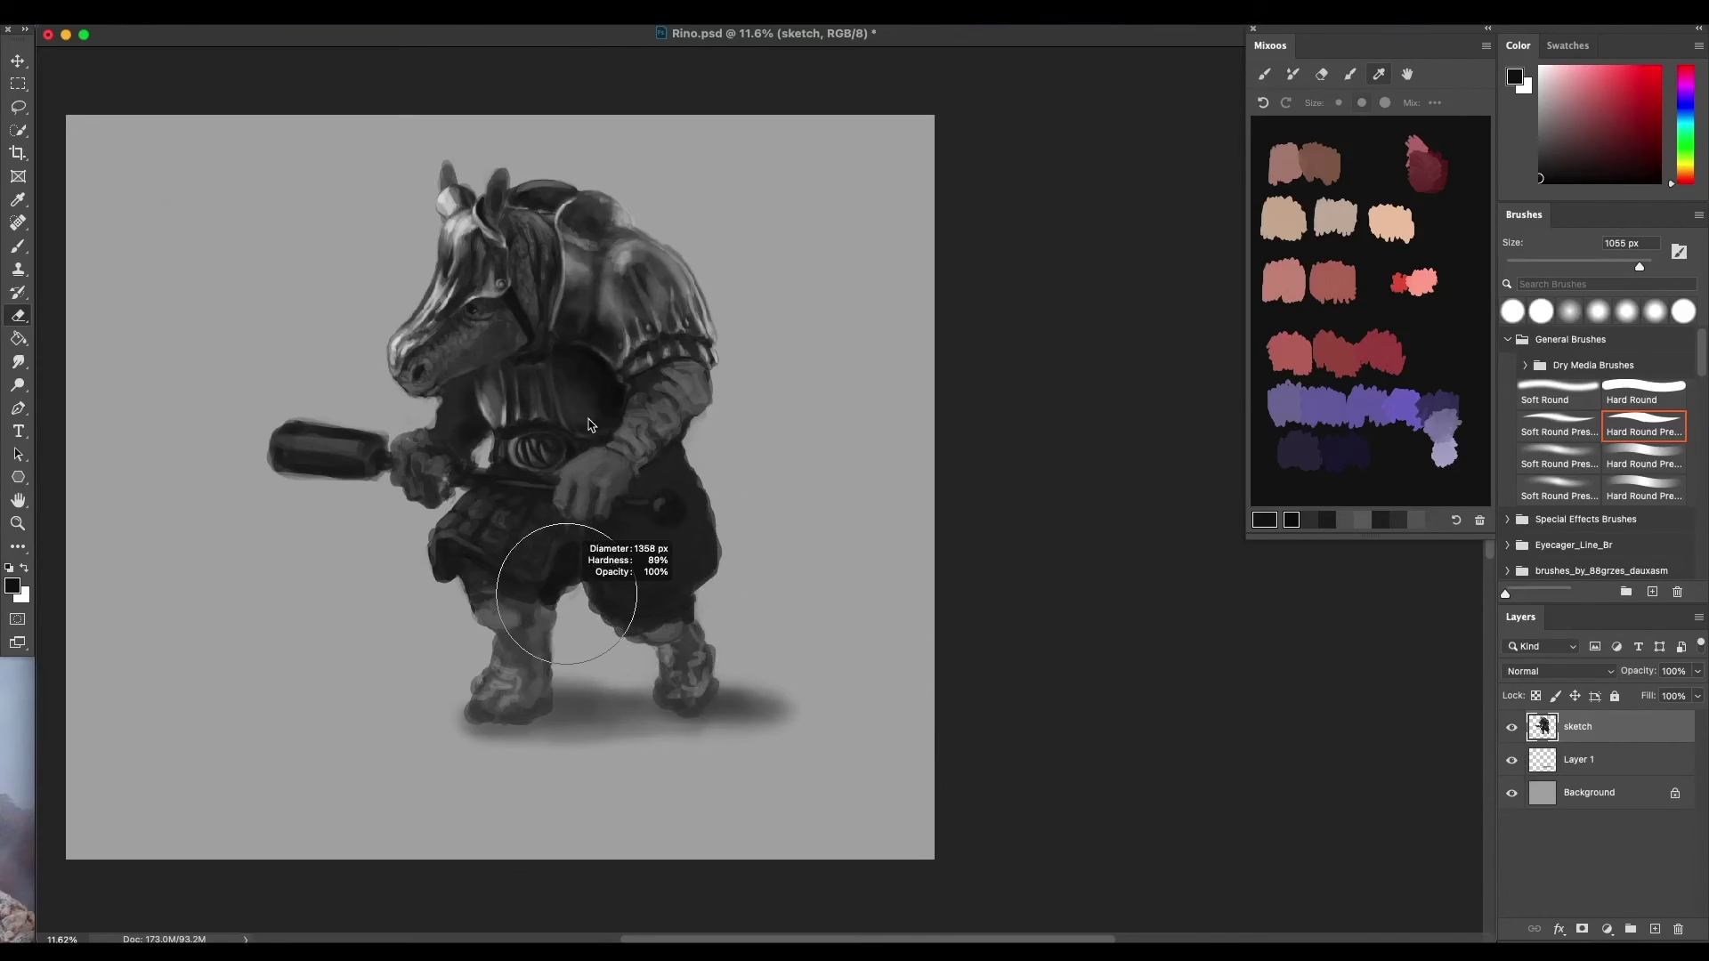
{"action": "mouse_move", "coordinate": [664, 653]}
{"action": "left_mouse_down"}
{"action": "mouse_move", "coordinate": [623, 641]}
{"action": "mouse_move", "coordinate": [706, 647]}
{"action": "mouse_move", "coordinate": [686, 726]}
{"action": "mouse_move", "coordinate": [726, 756]}
{"action": "mouse_move", "coordinate": [757, 753]}
{"action": "mouse_move", "coordinate": [662, 687]}
{"action": "mouse_move", "coordinate": [695, 657]}
{"action": "mouse_move", "coordinate": [706, 681]}
{"action": "mouse_move", "coordinate": [682, 707]}
{"action": "mouse_move", "coordinate": [662, 674]}
{"action": "mouse_move", "coordinate": [682, 701]}
{"action": "mouse_move", "coordinate": [711, 690]}
{"action": "mouse_move", "coordinate": [703, 629]}
{"action": "mouse_move", "coordinate": [652, 687]}
{"action": "left_mouse_up"}
{"action": "key", "text": "super+z"}
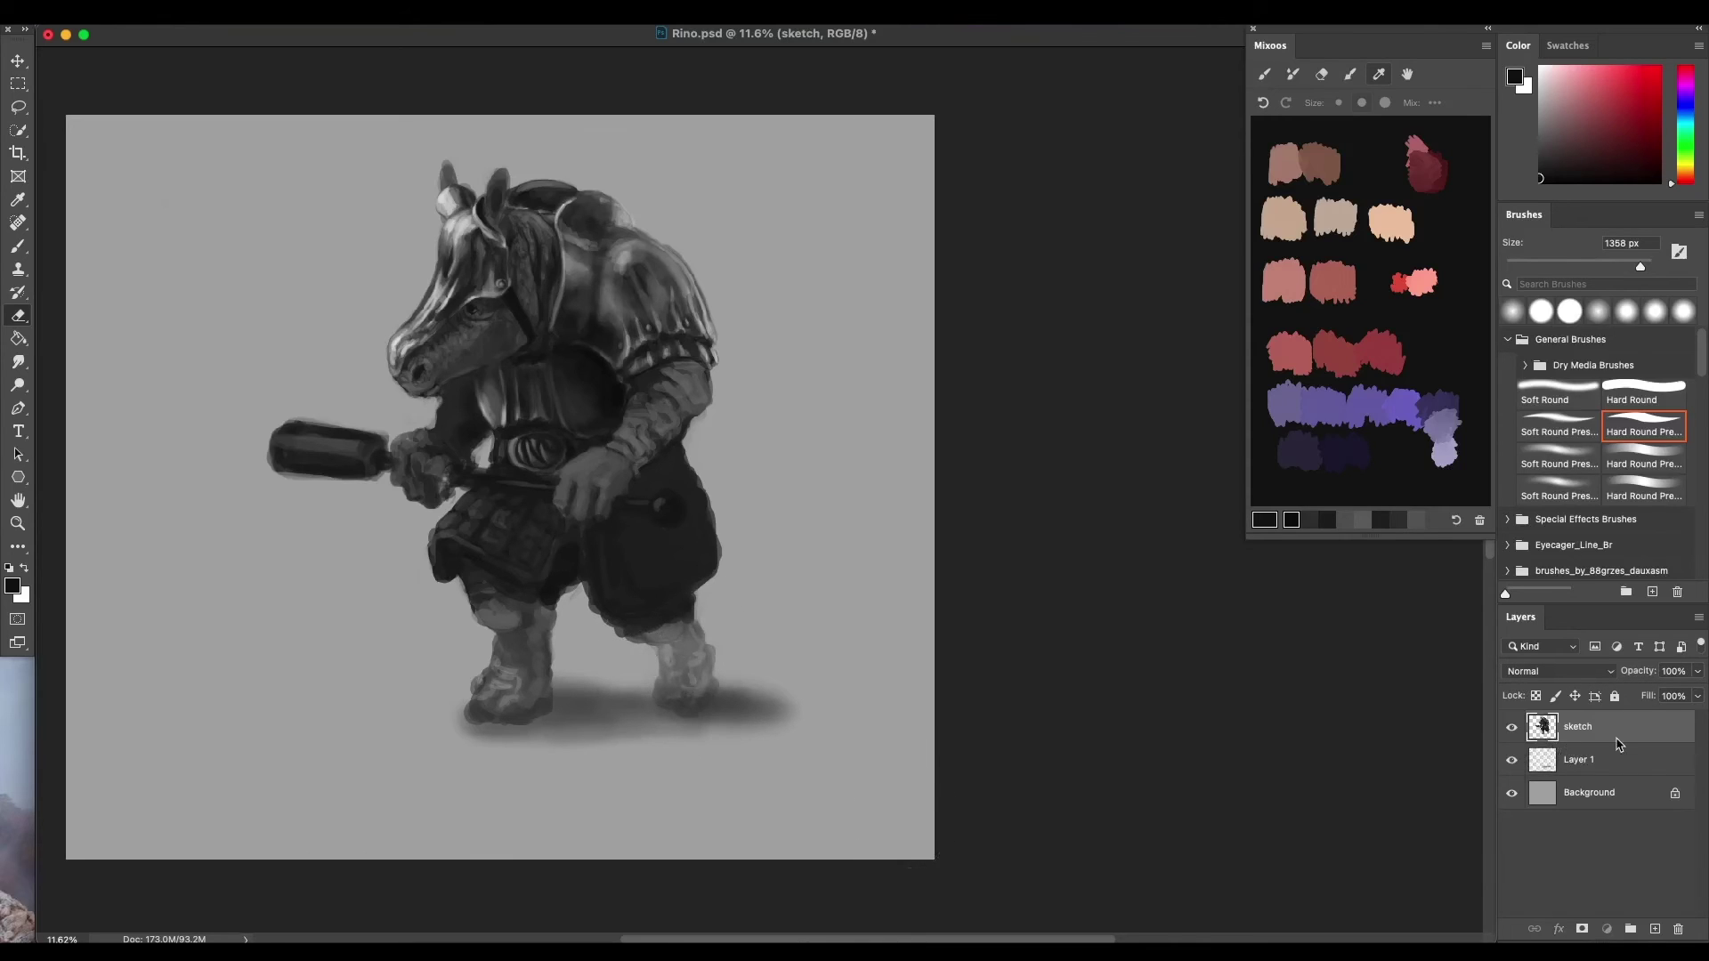
Fade the ground shadow on Layer 1 around the rear foot and between the feet with the 1358 px eraser
{"action": "left_click", "coordinate": [1593, 760]}
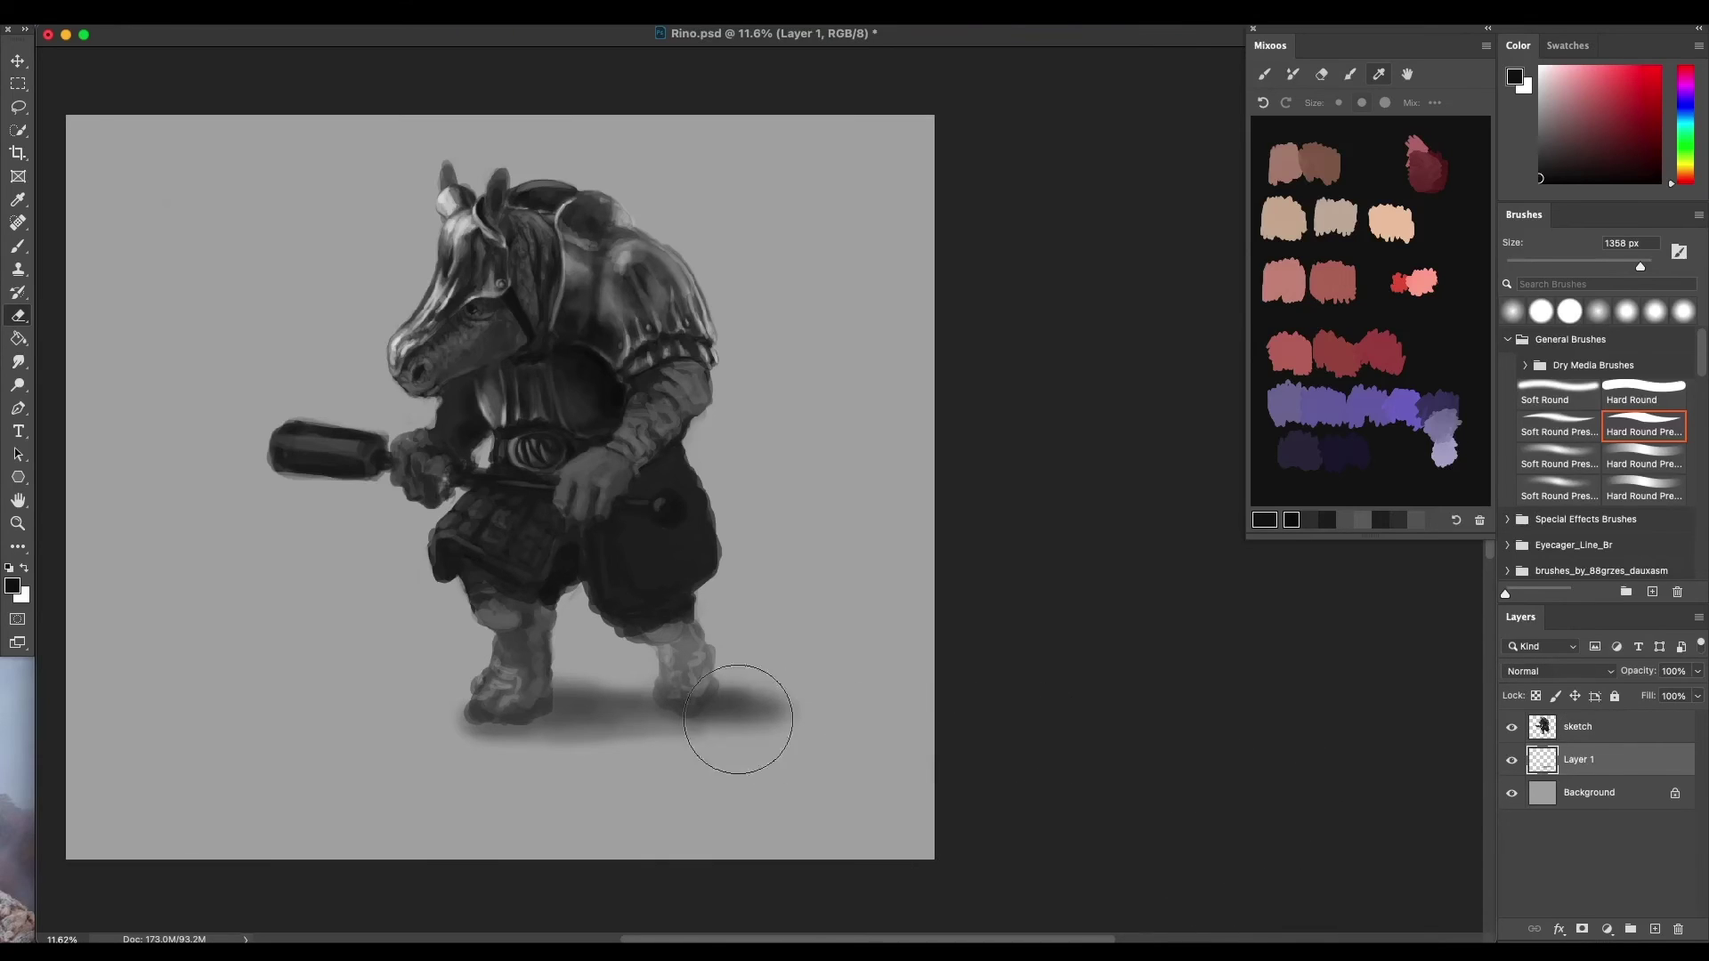
{"action": "mouse_move", "coordinate": [745, 713]}
{"action": "left_mouse_down"}
{"action": "mouse_move", "coordinate": [745, 694]}
{"action": "mouse_move", "coordinate": [761, 706]}
{"action": "left_mouse_up"}
{"action": "left_click", "coordinate": [764, 710]}
{"action": "left_click", "coordinate": [774, 717]}
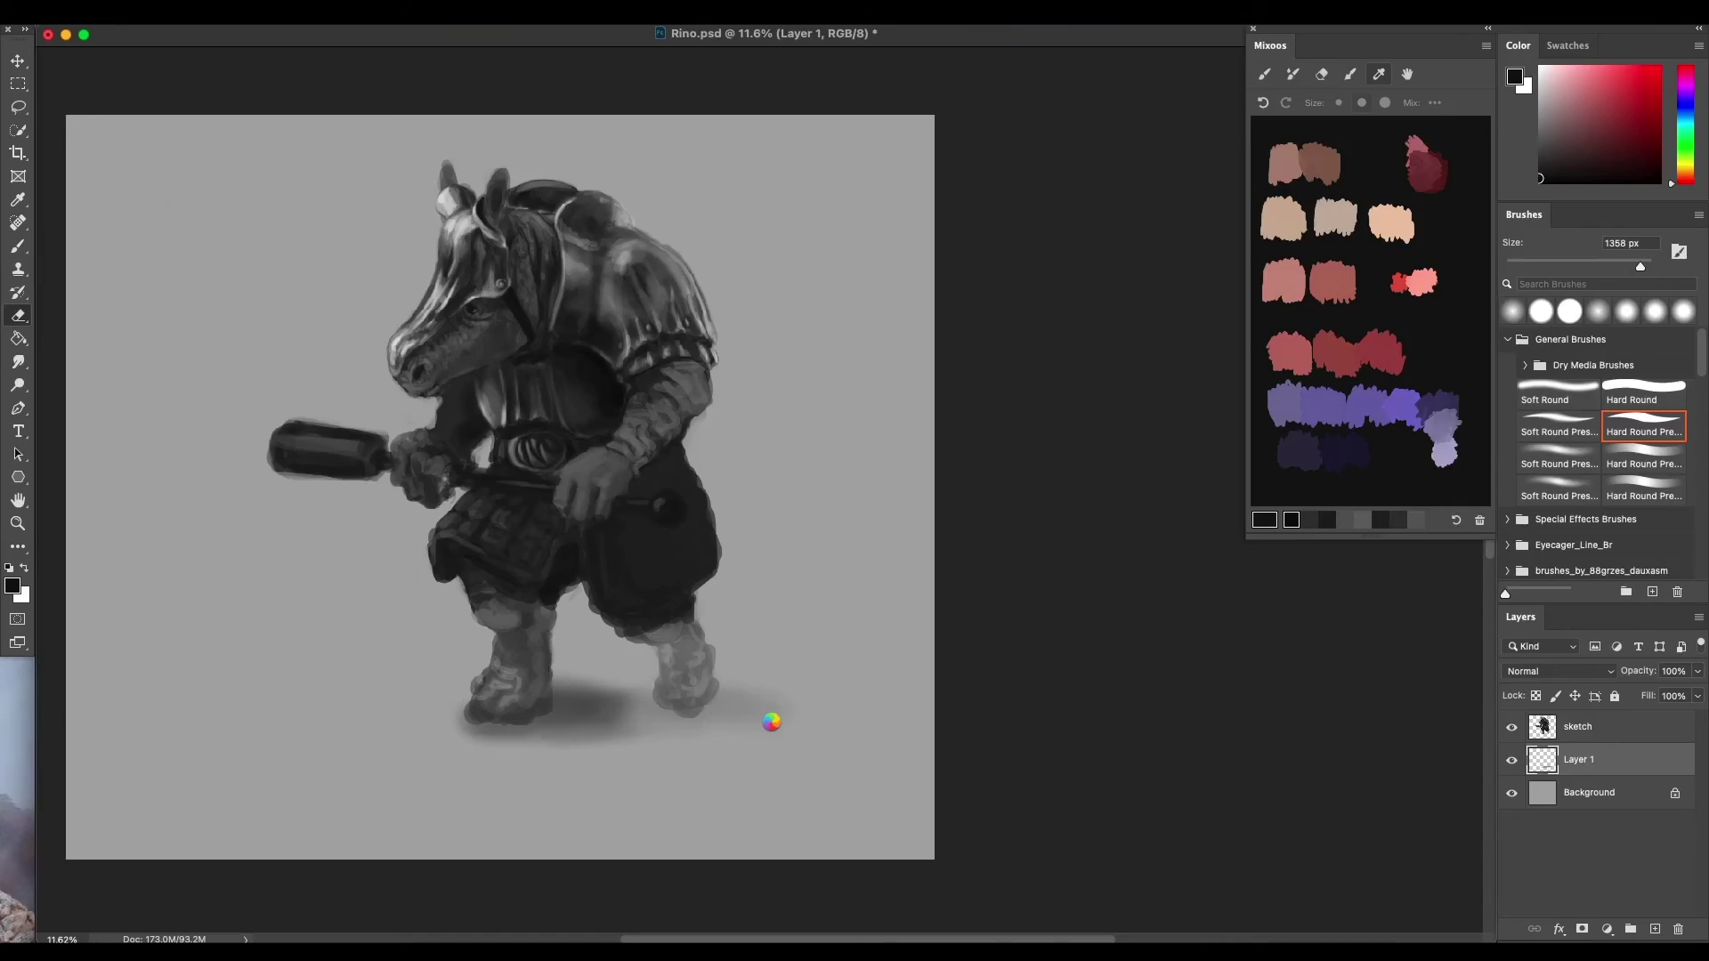
{"action": "mouse_move", "coordinate": [771, 720]}
{"action": "left_mouse_down"}
{"action": "mouse_move", "coordinate": [666, 688]}
{"action": "mouse_move", "coordinate": [768, 715]}
{"action": "left_mouse_up"}
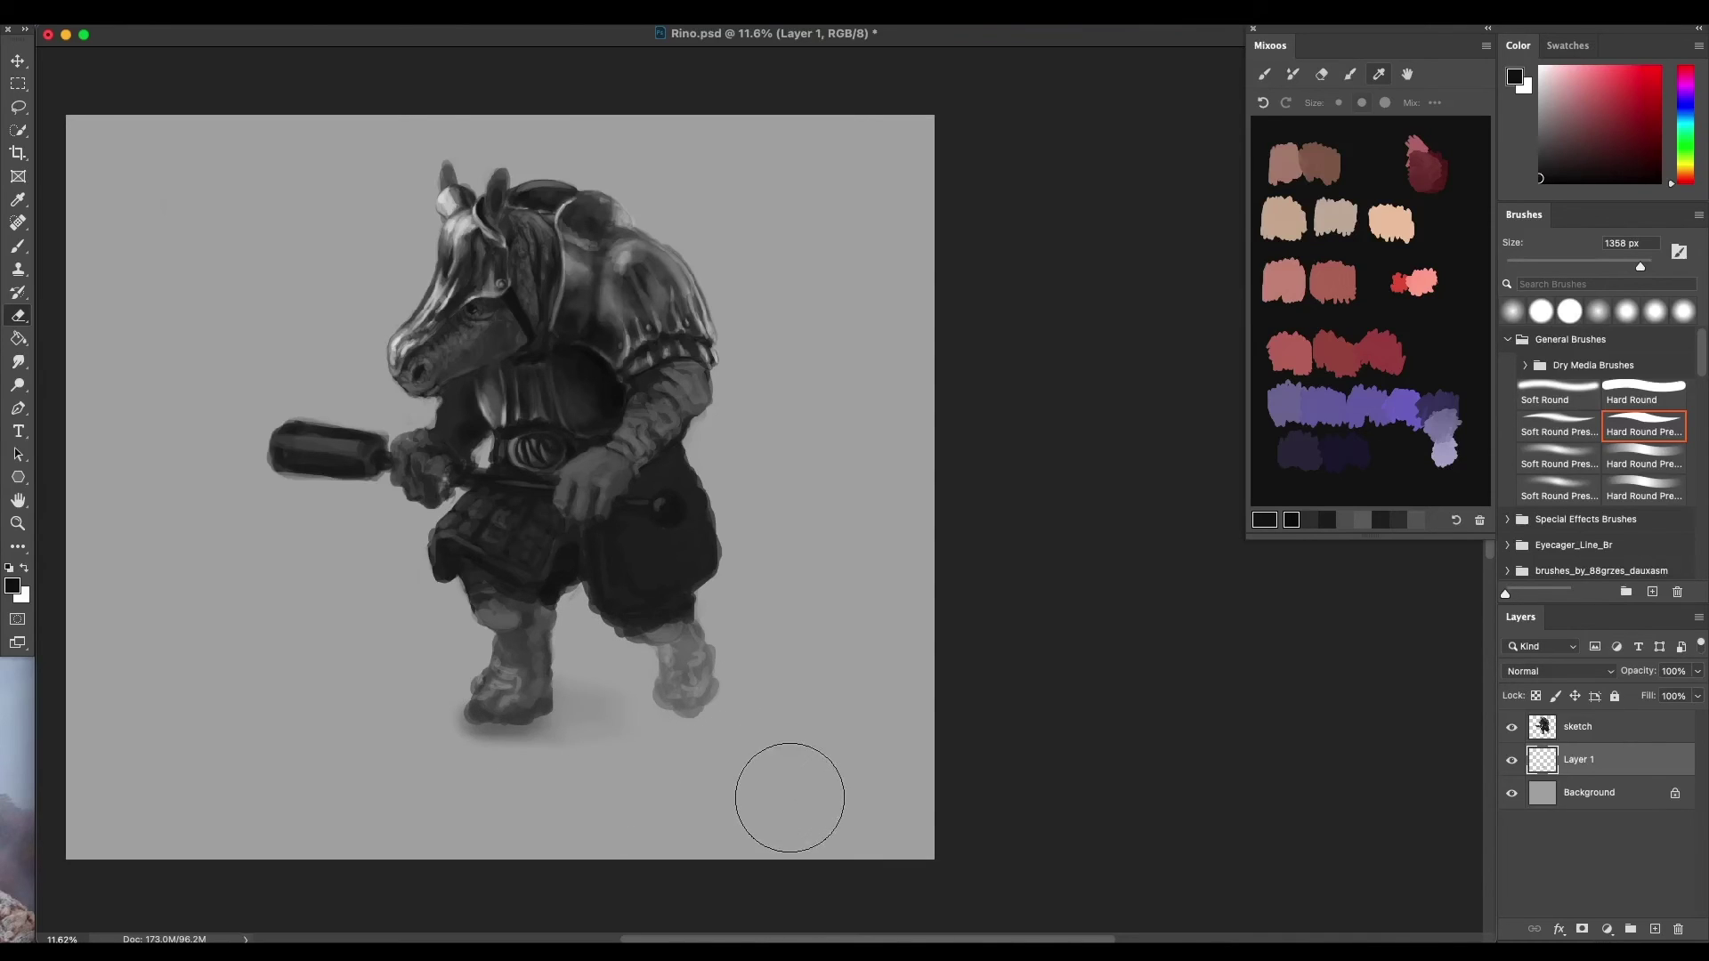
Save the painting and hide the panels, leaving only the document window on screen
{"action": "key", "text": "super+s"}
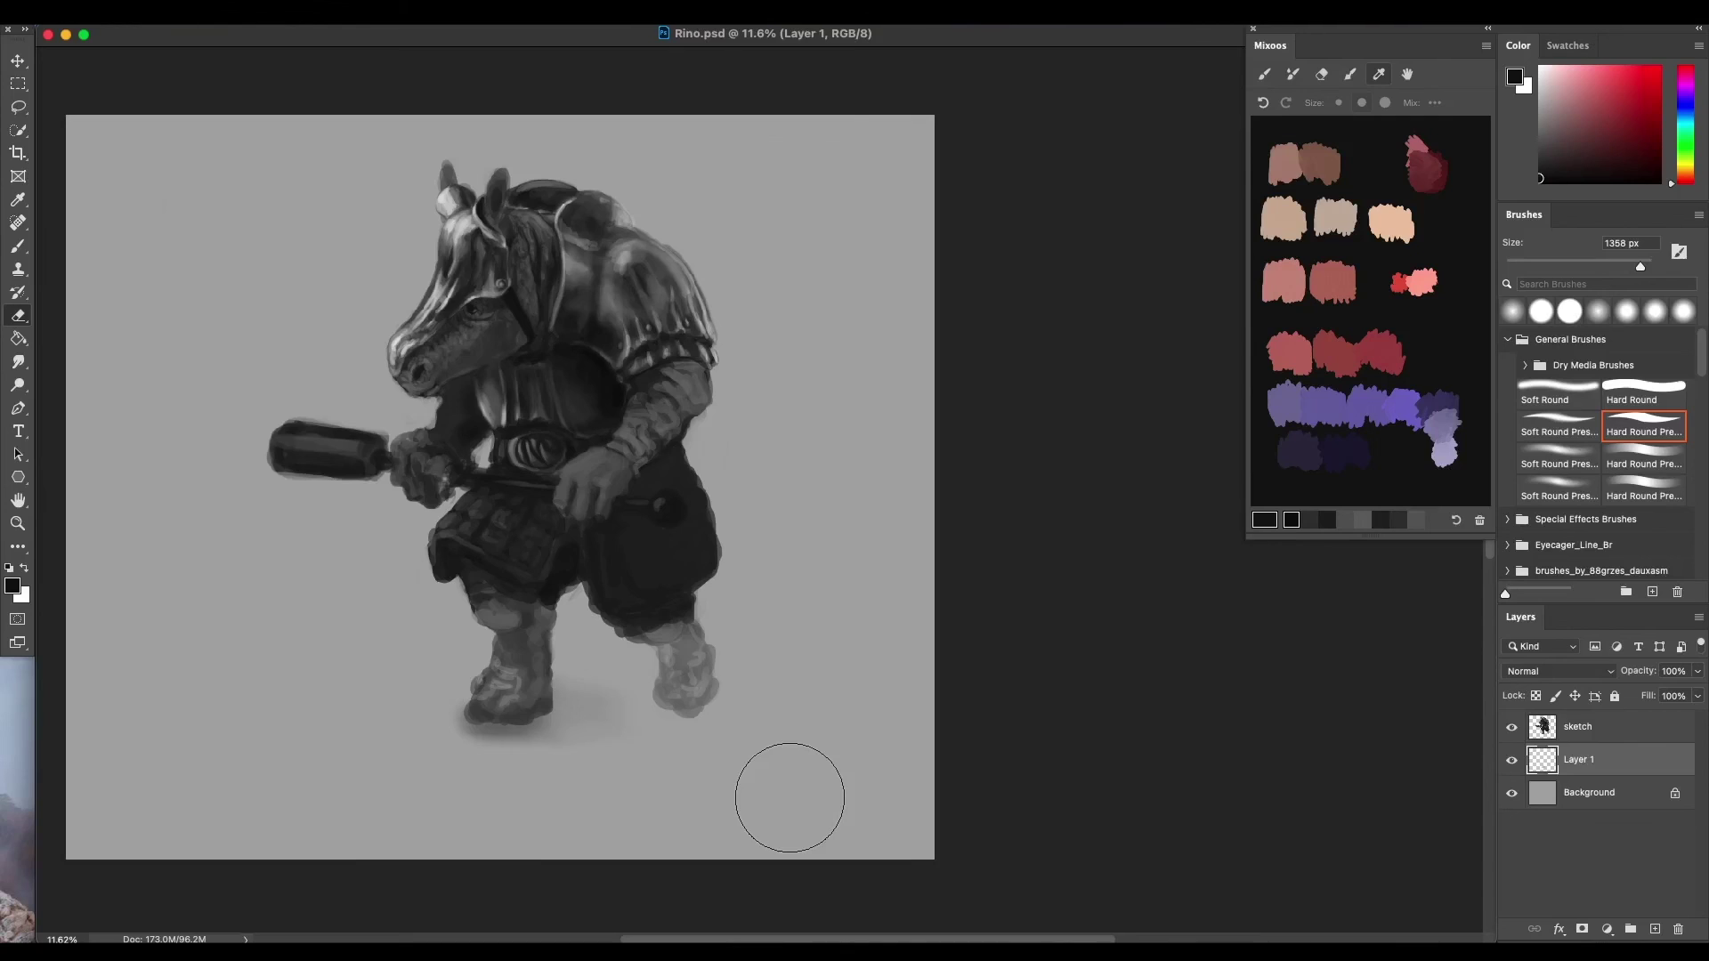
{"action": "key", "text": "Tab"}
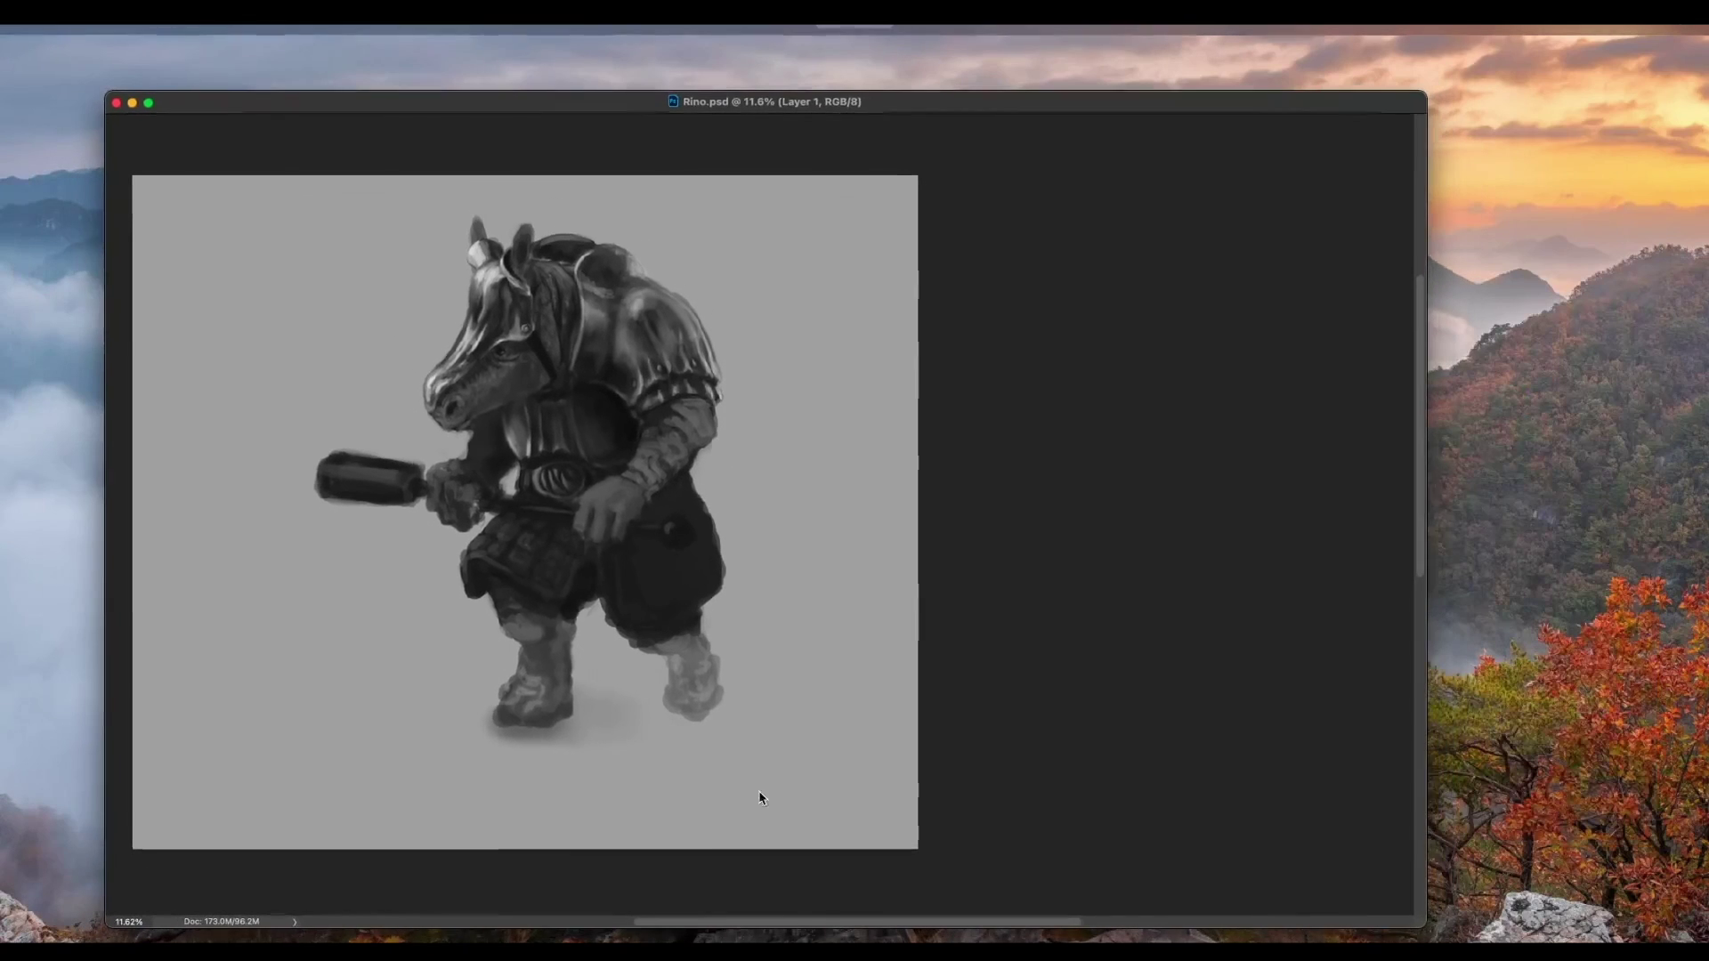
{"action": "key", "text": "ctrl+Up"}
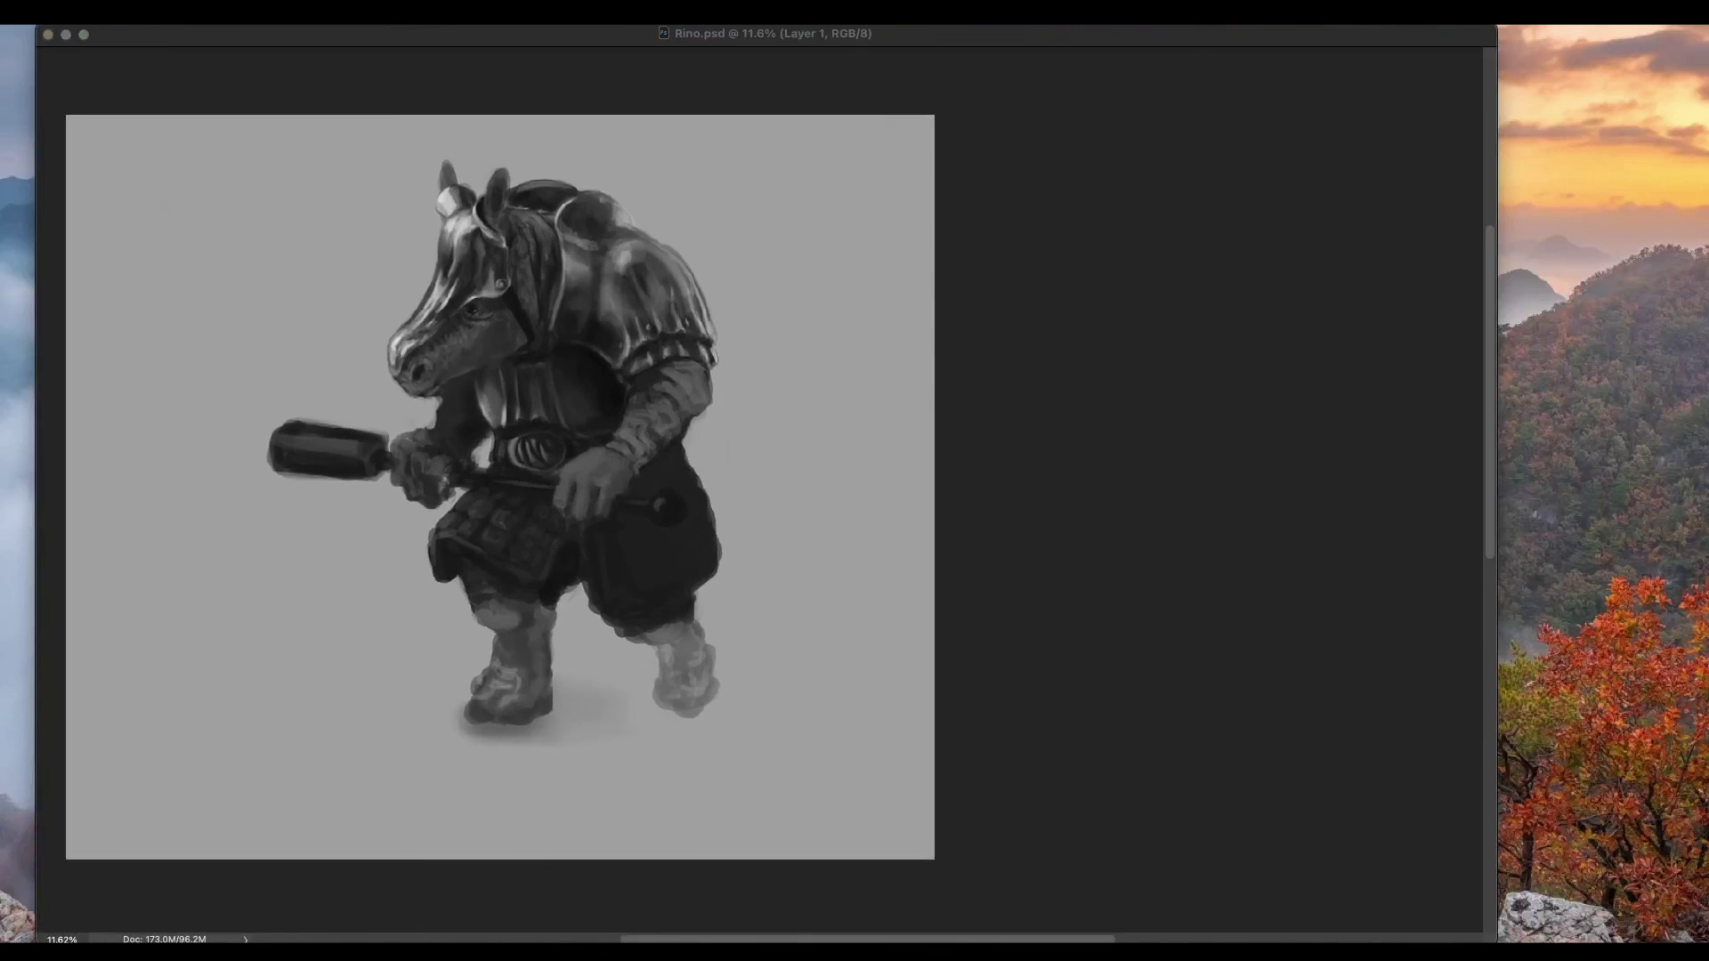